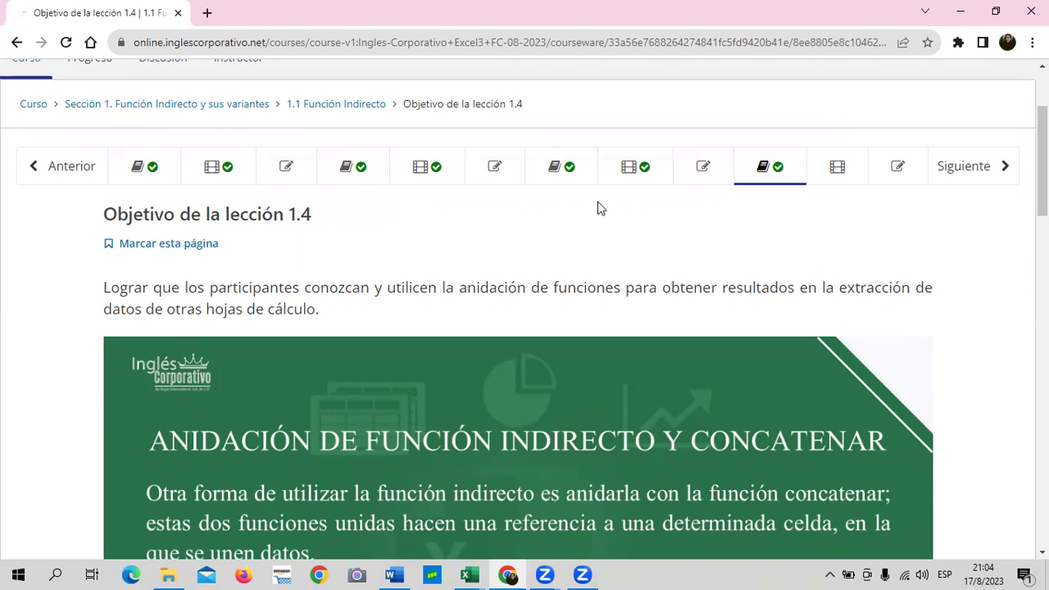
Scroll the lesson down to the INDIRECTO syntax, SONY table and Administrador de nombres image.
scroll(562, 261, "down", 1)
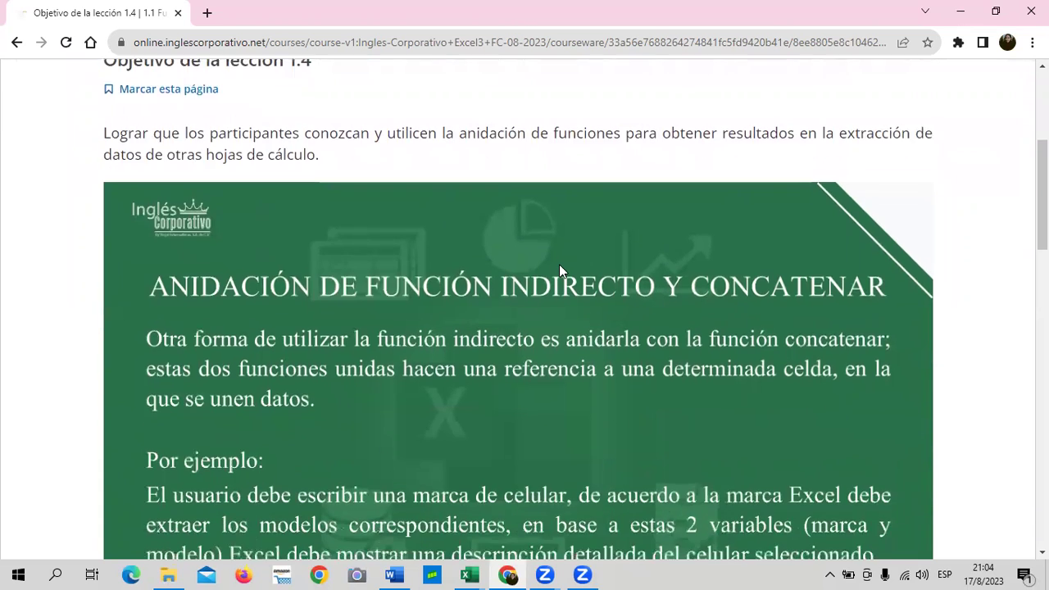
scroll(559, 262, "down", 3)
scroll(558, 262, "down", 1)
scroll(557, 263, "down", 2)
scroll(557, 262, "down", 3)
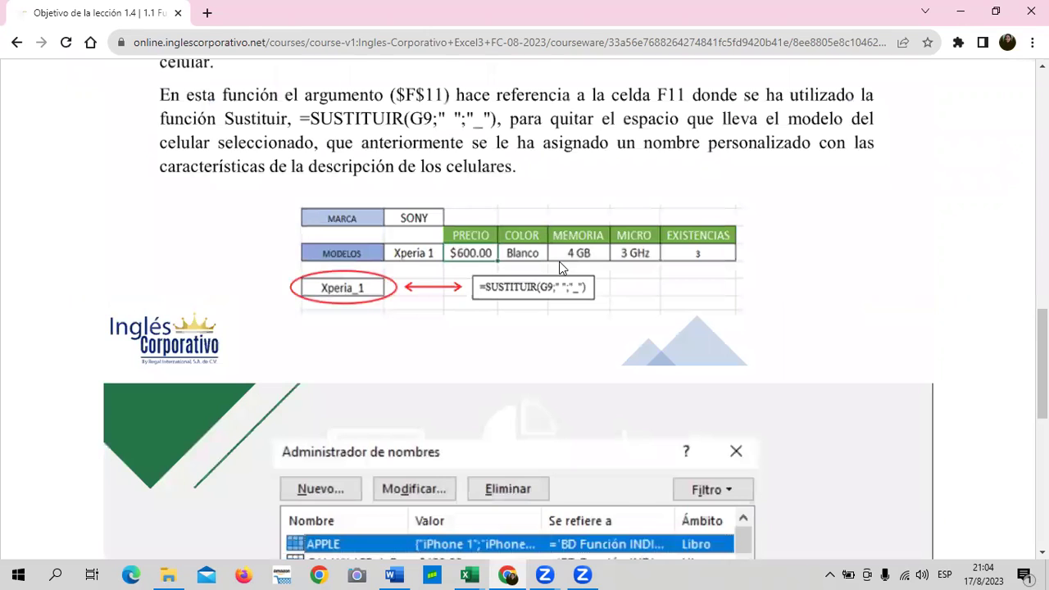
scroll(562, 268, "down", 2)
mouse_move(469, 574)
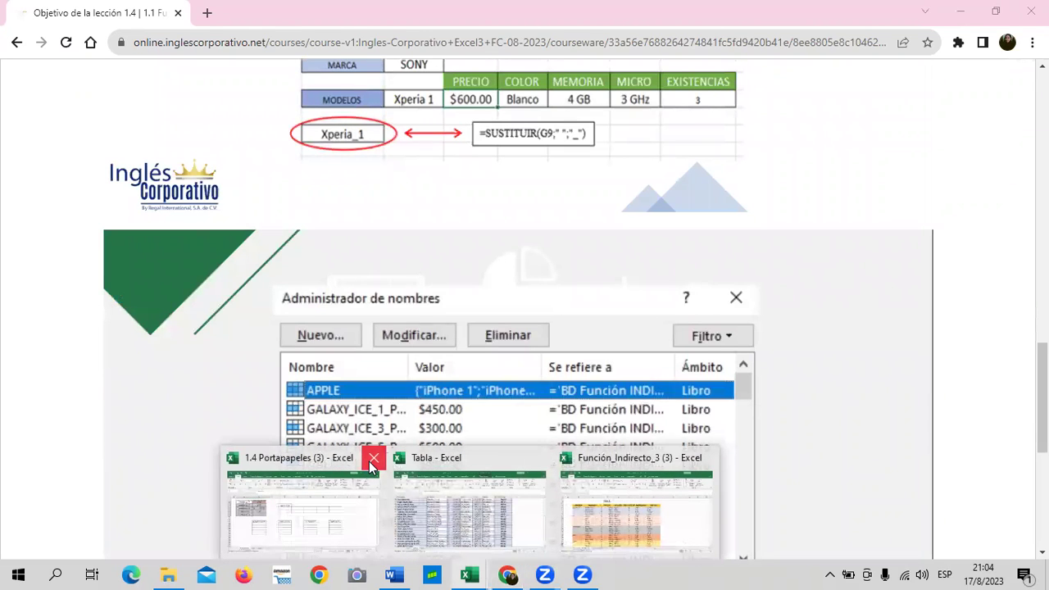
Close the 1.4 Portapapeles workbook without saving its changes.
left_click(639, 512)
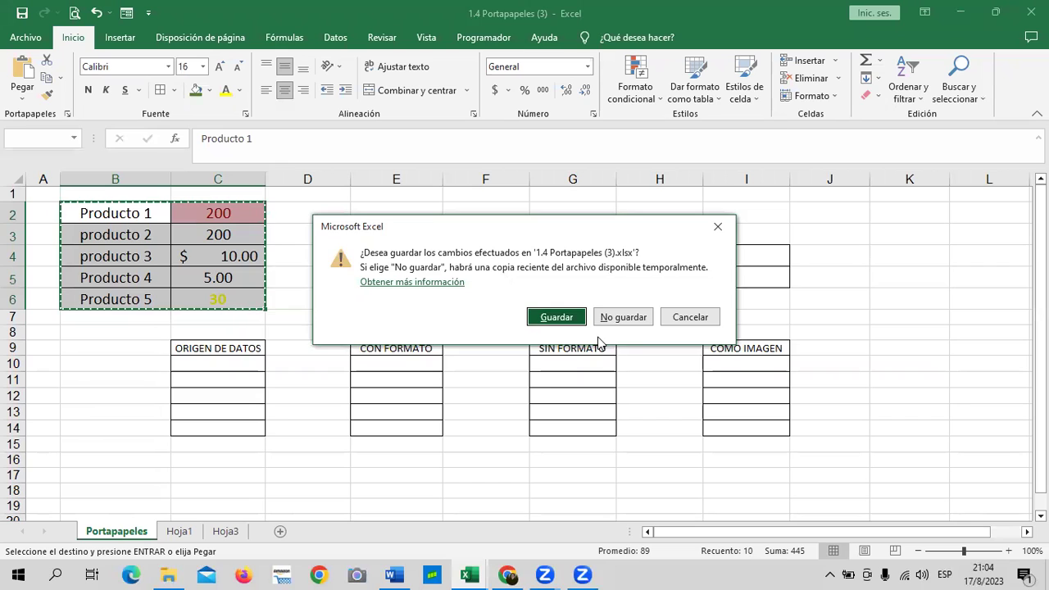
left_click(620, 318)
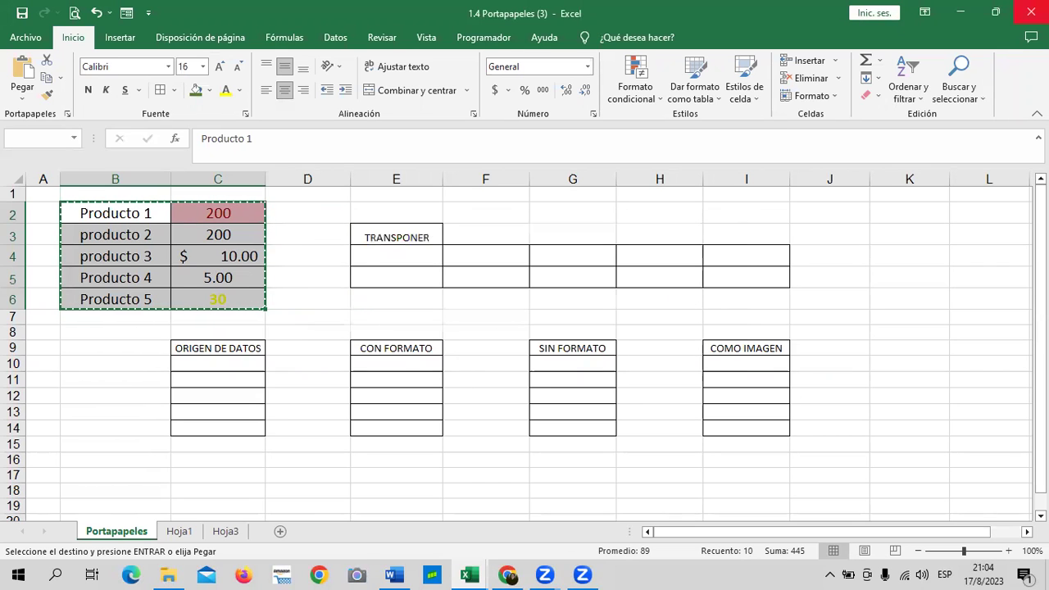
left_click(1030, 11)
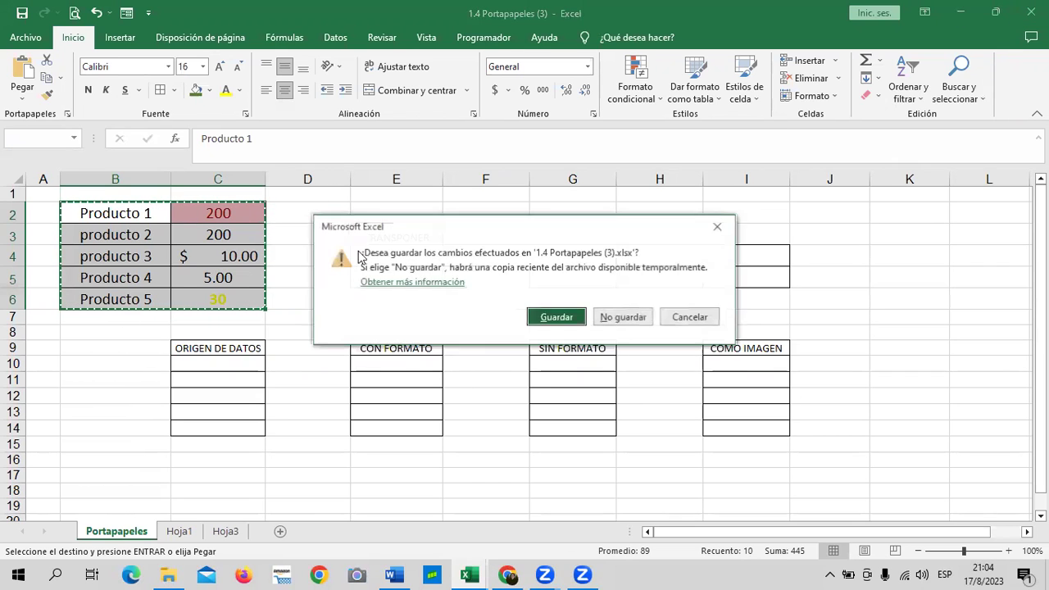
left_click(625, 318)
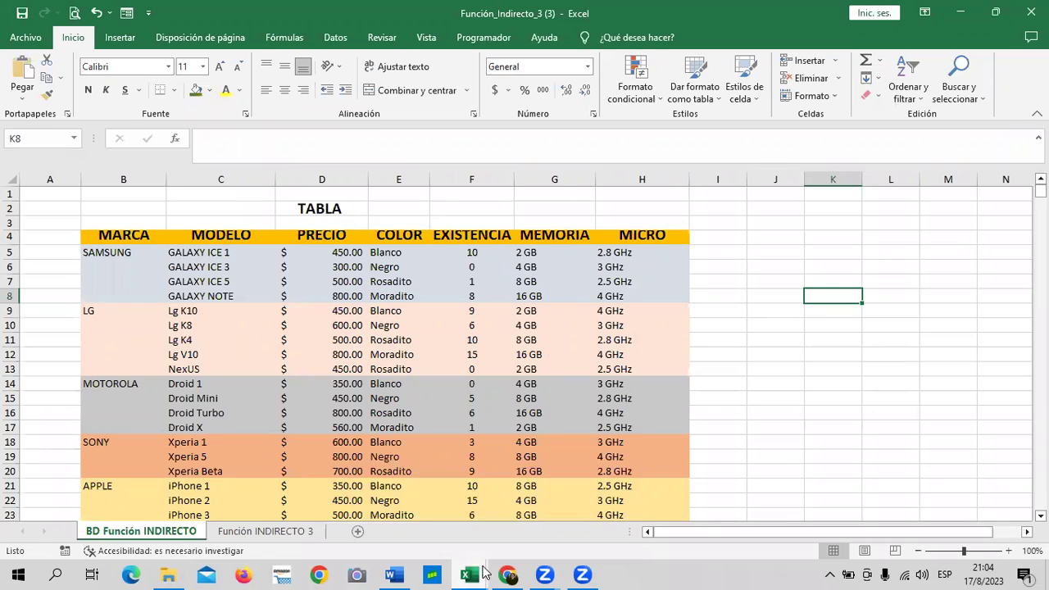
Close the Tabla workbook, discarding its changes.
mouse_move(479, 573)
left_click(407, 518)
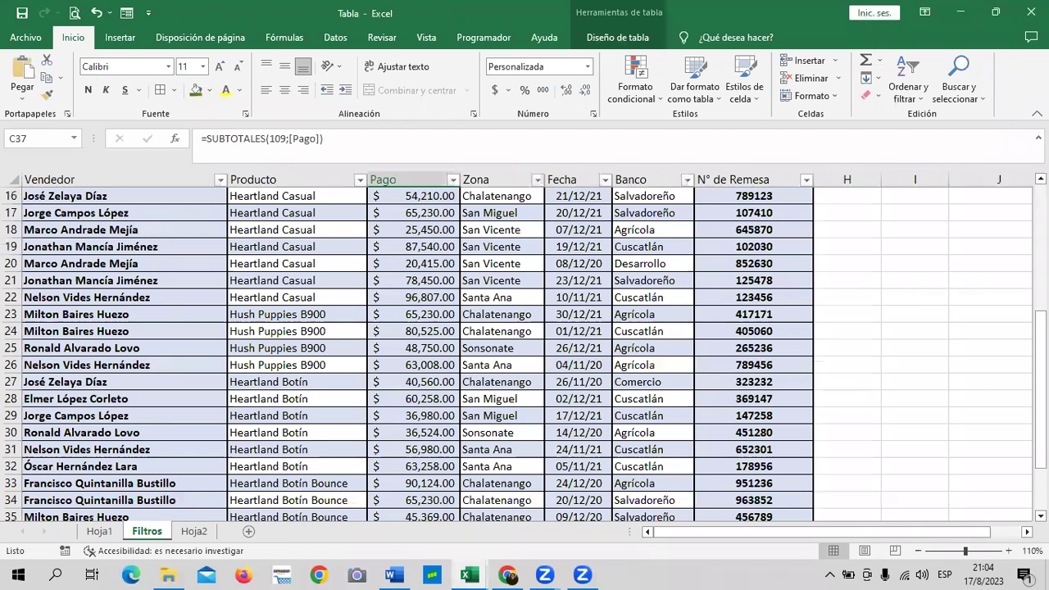
left_click(1029, 11)
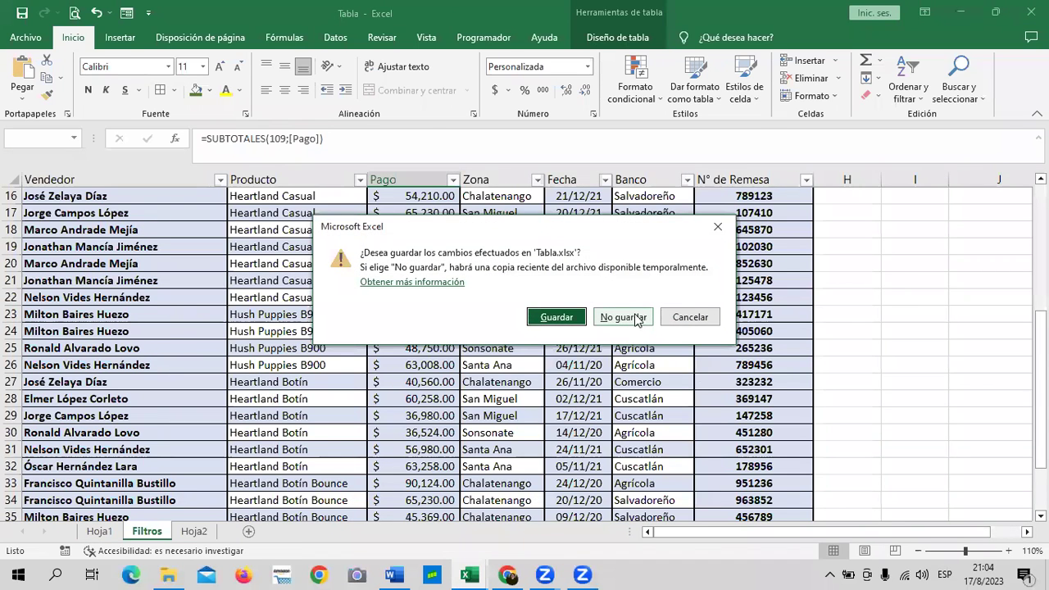
left_click(636, 319)
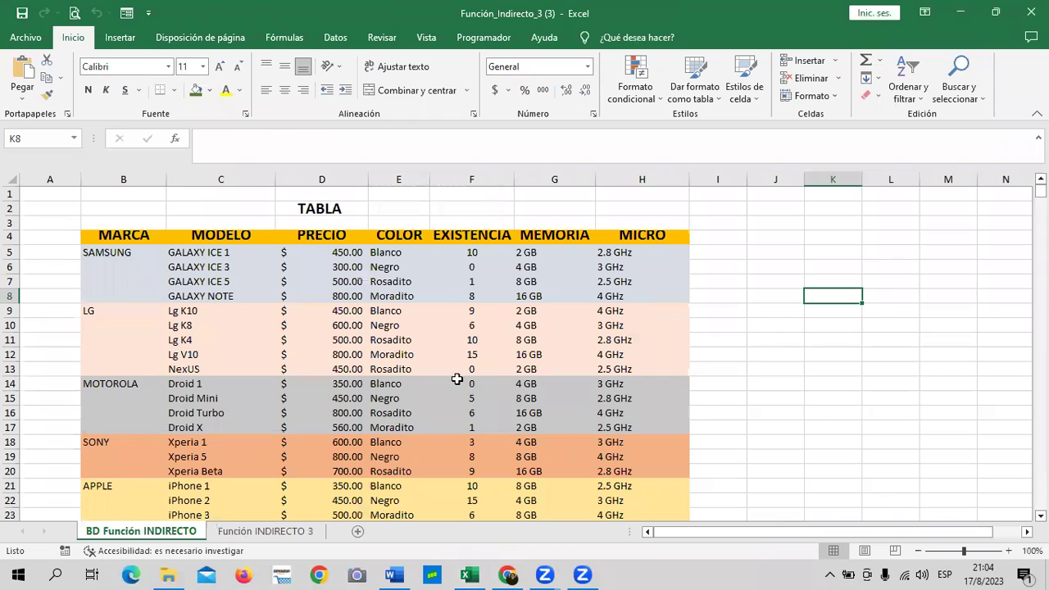
Open the Función INDIRECTO 3 sheet, check cells H17 and F13, and return to the lesson.
left_click(273, 531)
left_click(494, 428)
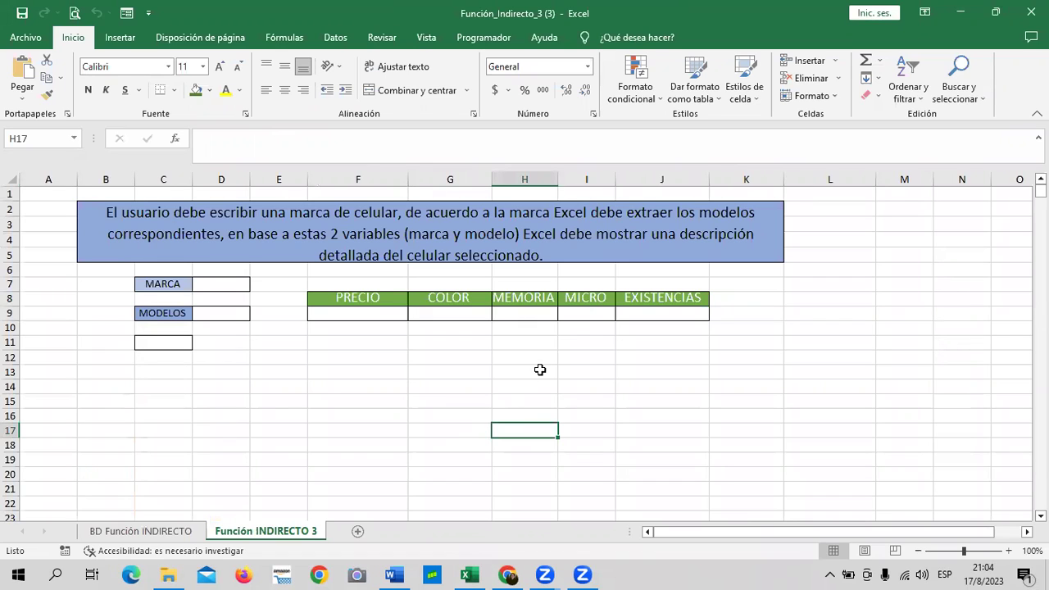
left_click(394, 373)
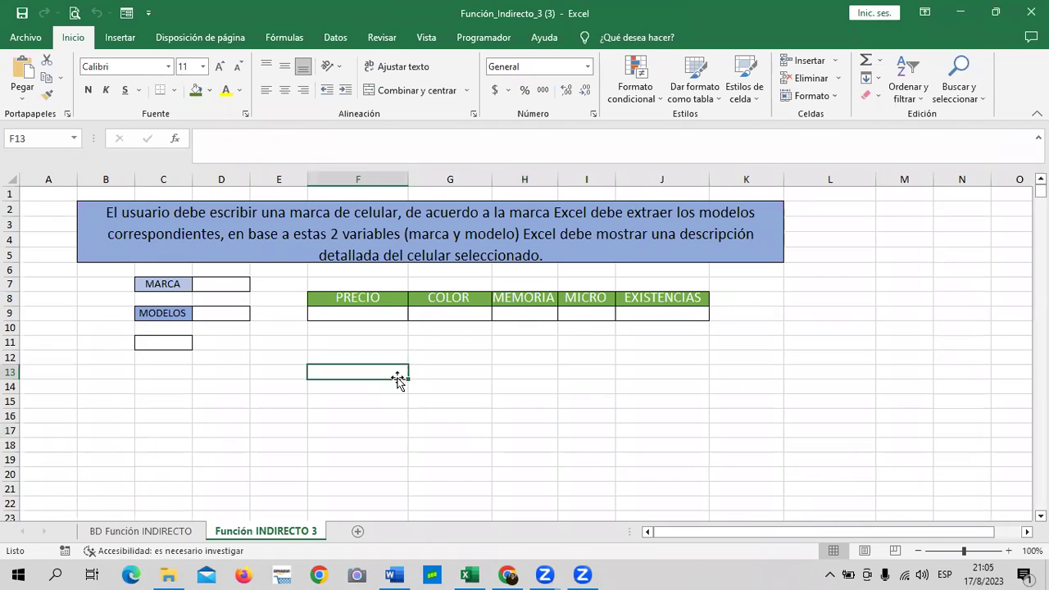
mouse_move(509, 573)
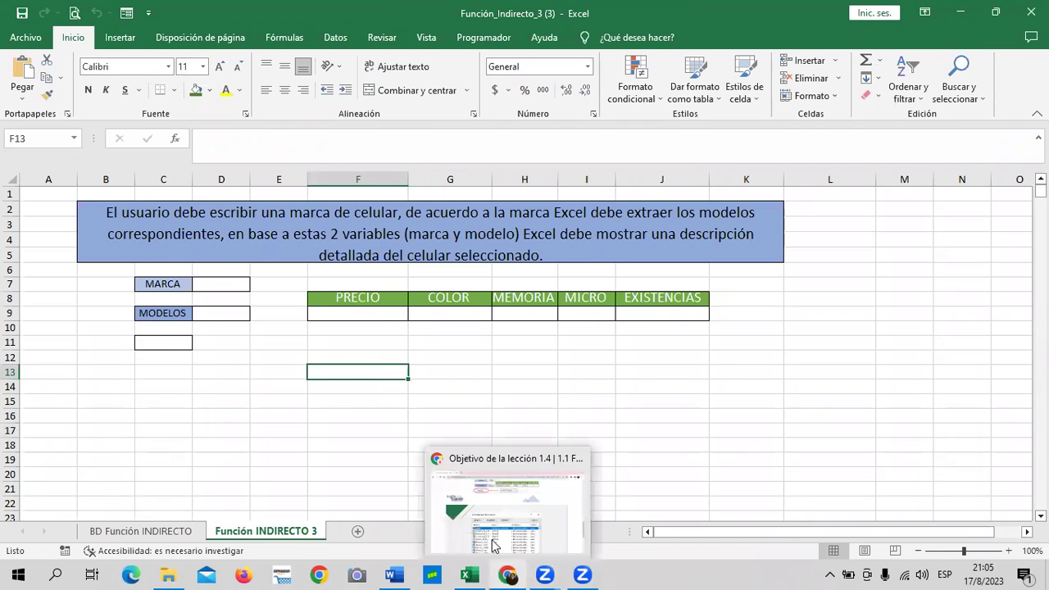
left_click(492, 509)
Scroll back up to the top of the Objetivo de la lección 1.4 page.
scroll(557, 376, "up", 3)
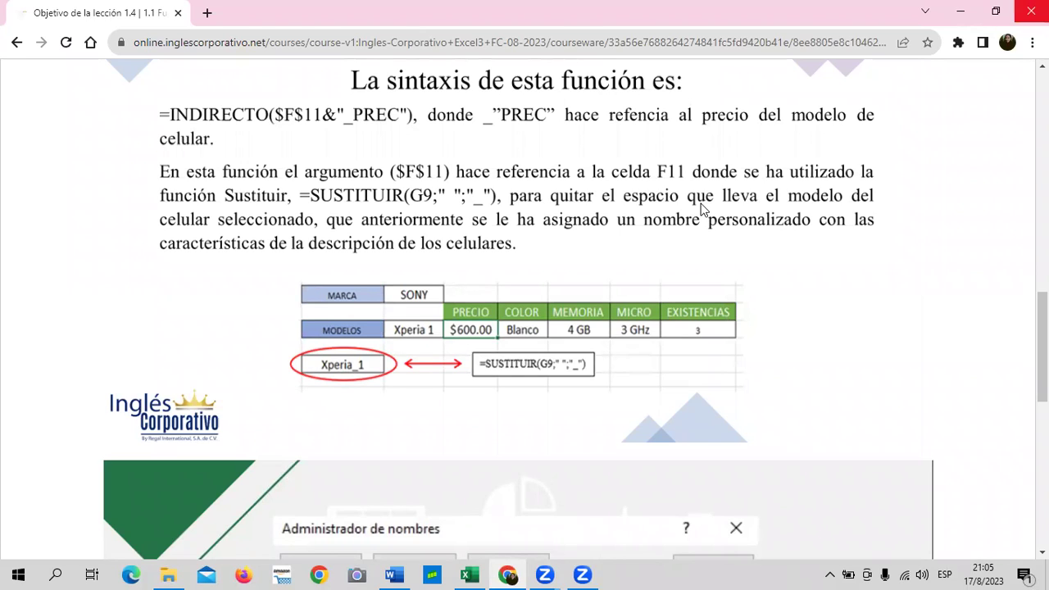
scroll(709, 268, "up", 3)
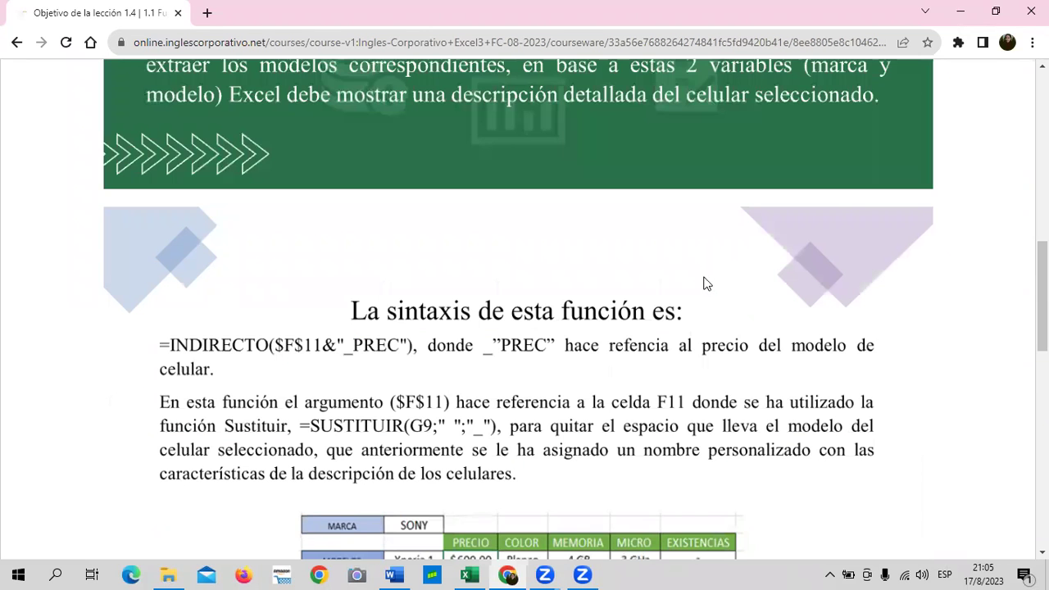
scroll(678, 286, "up", 10)
scroll(678, 284, "up", 1)
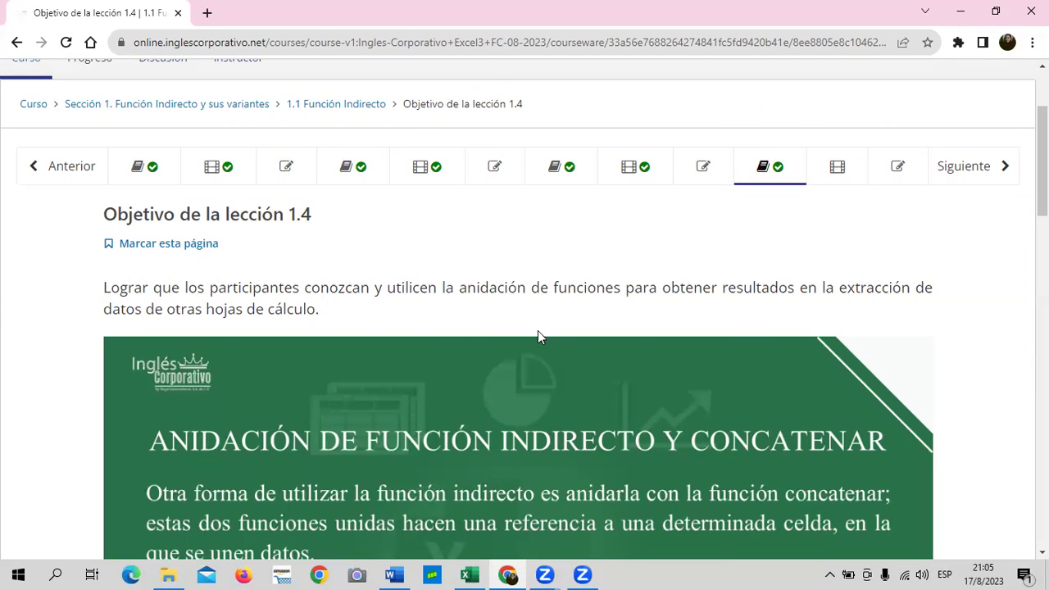
Bring the full ANIDACIÓN DE FUNCIÓN INDIRECTO Y CONCATENAR slide and its 'Por ejemplo' paragraph into view.
scroll(533, 359, "down", 1)
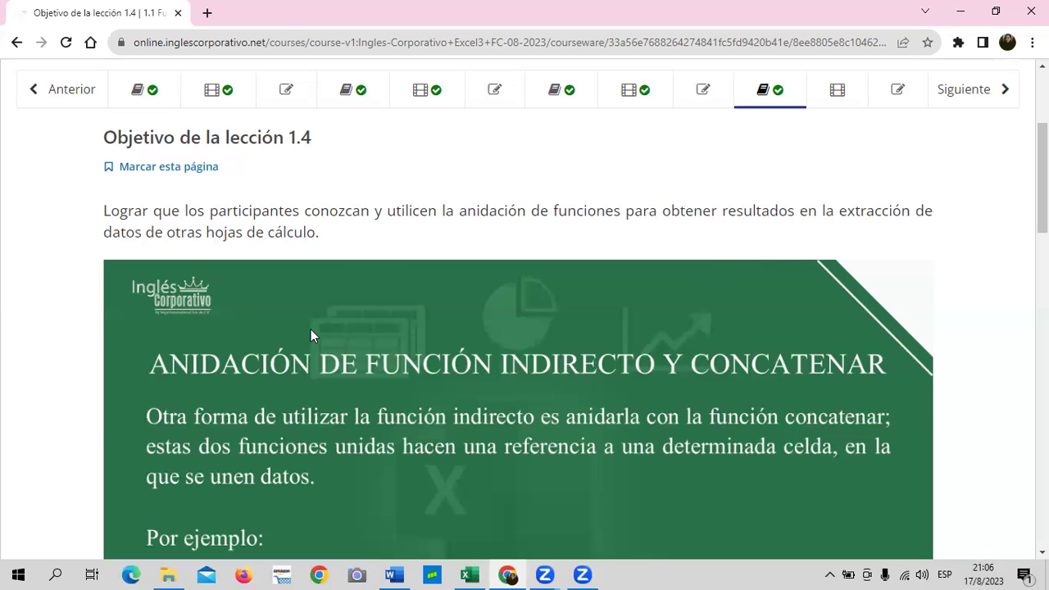
scroll(309, 321, "down", 1)
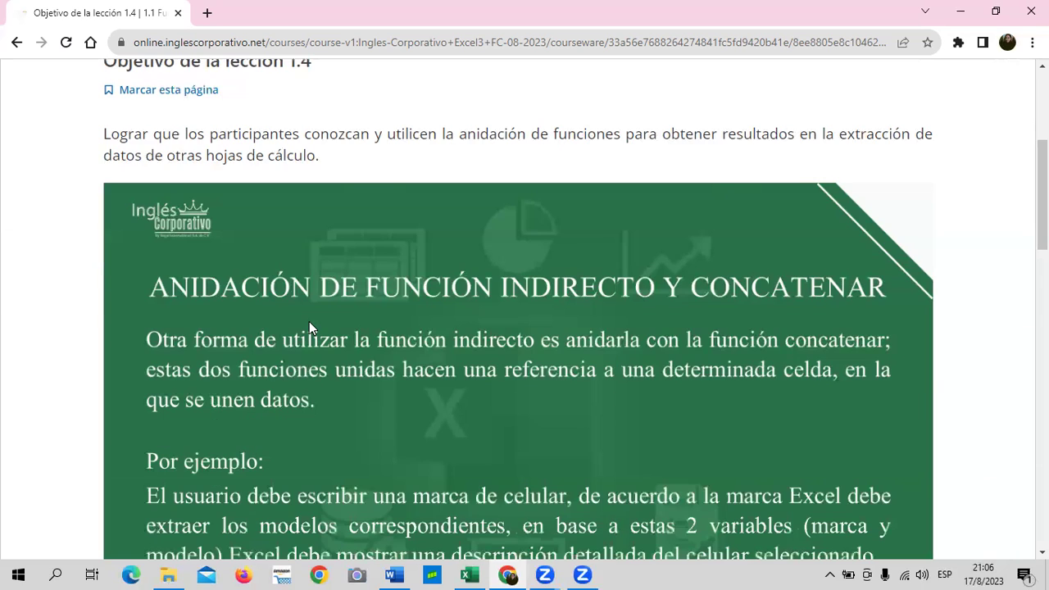
scroll(305, 316, "down", 2)
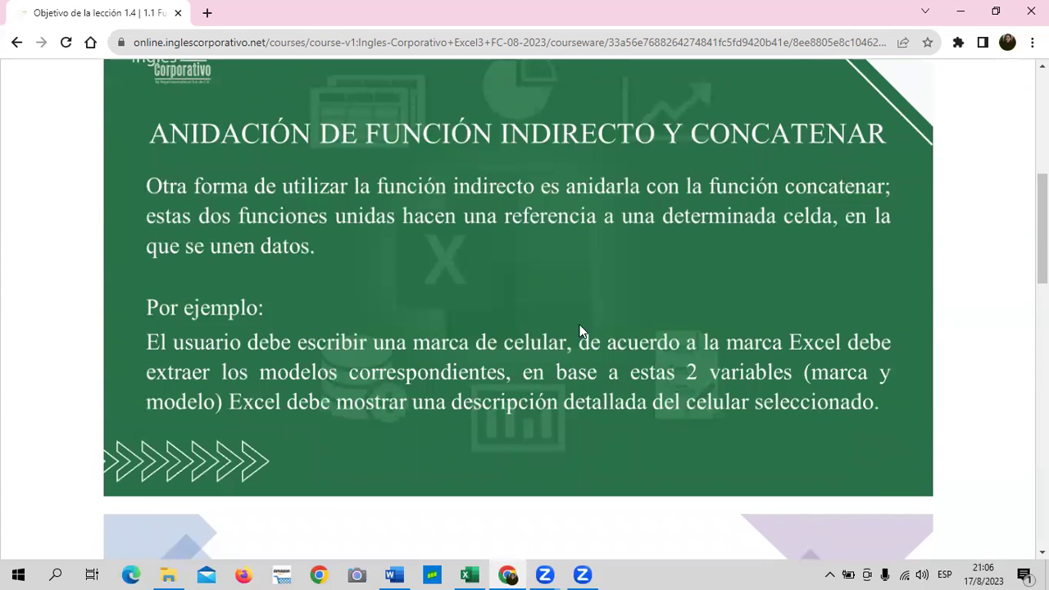
scroll(516, 421, "up", 1)
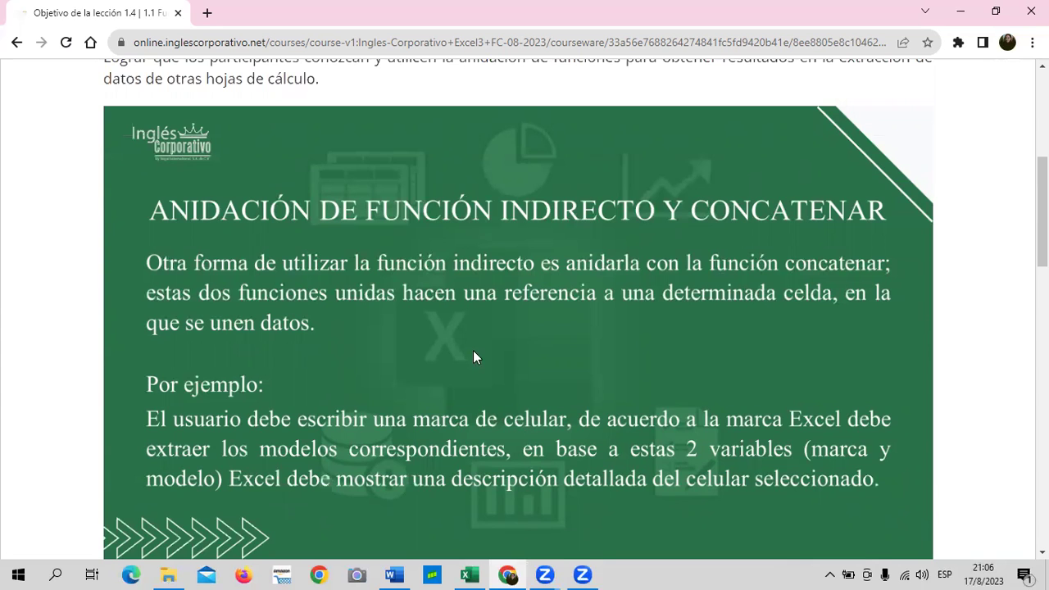
Nudge the page so 'La sintaxis de esta función es:' appears below the slide.
scroll(585, 370, "up", 1)
scroll(760, 354, "down", 1)
scroll(340, 347, "down", 1)
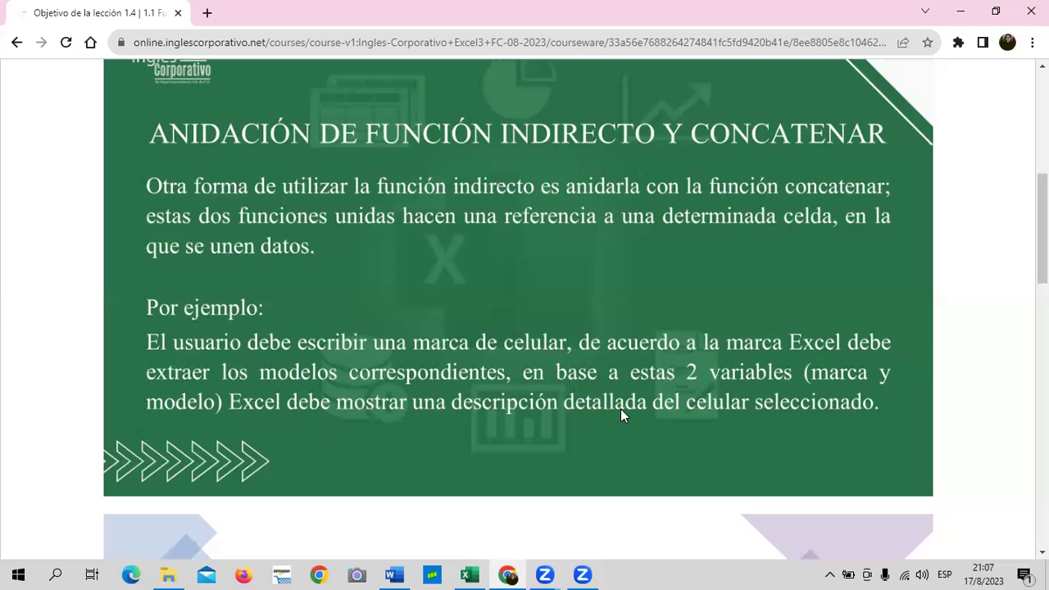
Scroll to the =INDIRECTO($F$11&"_PREC") syntax text and the SONY Xperia example table.
scroll(621, 410, "down", 2)
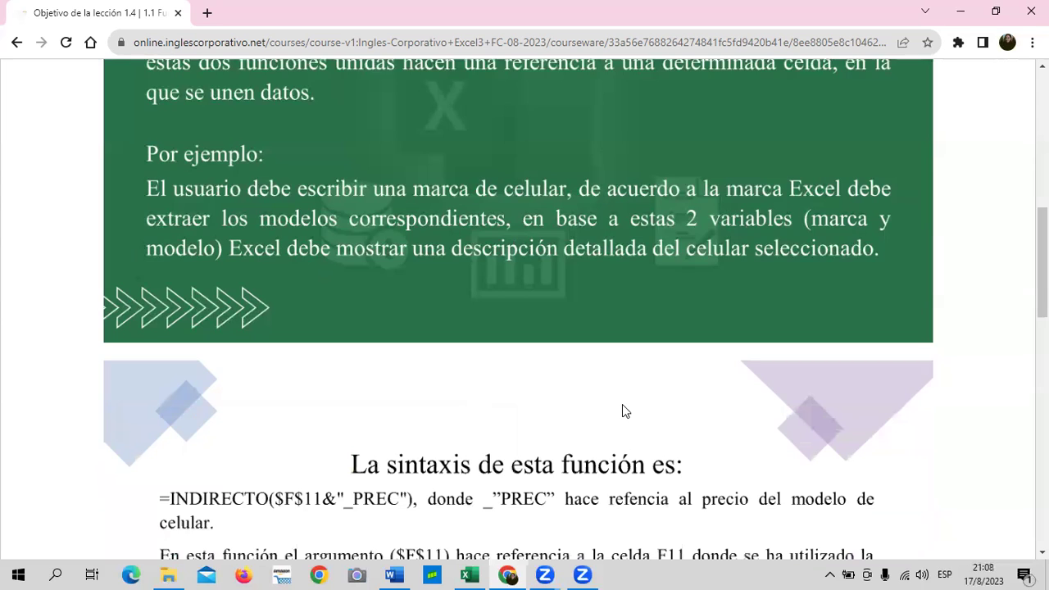
scroll(621, 402, "down", 2)
scroll(511, 396, "down", 2)
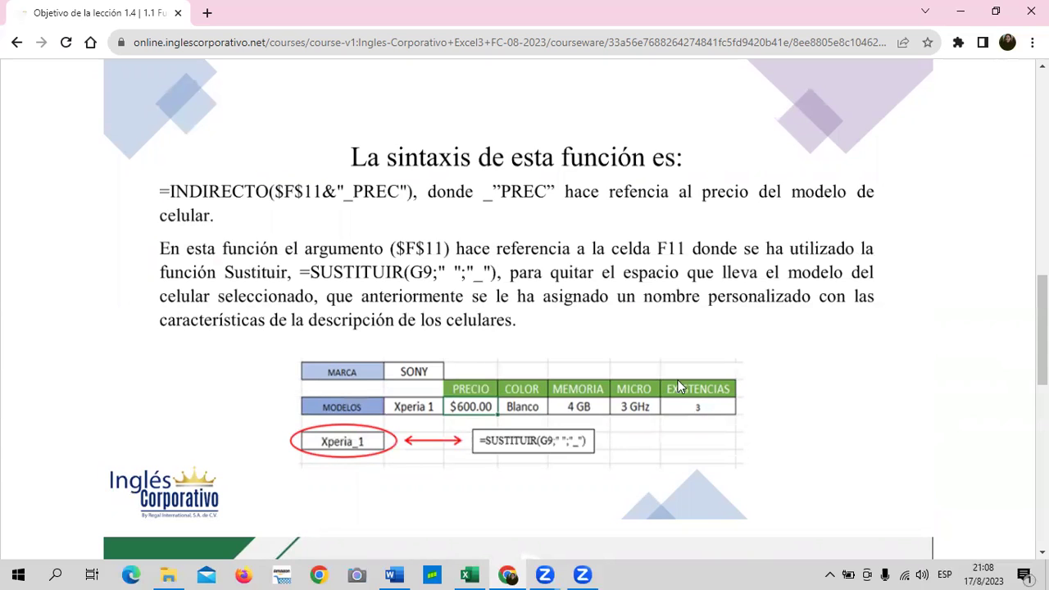
scroll(401, 232, "up", 1)
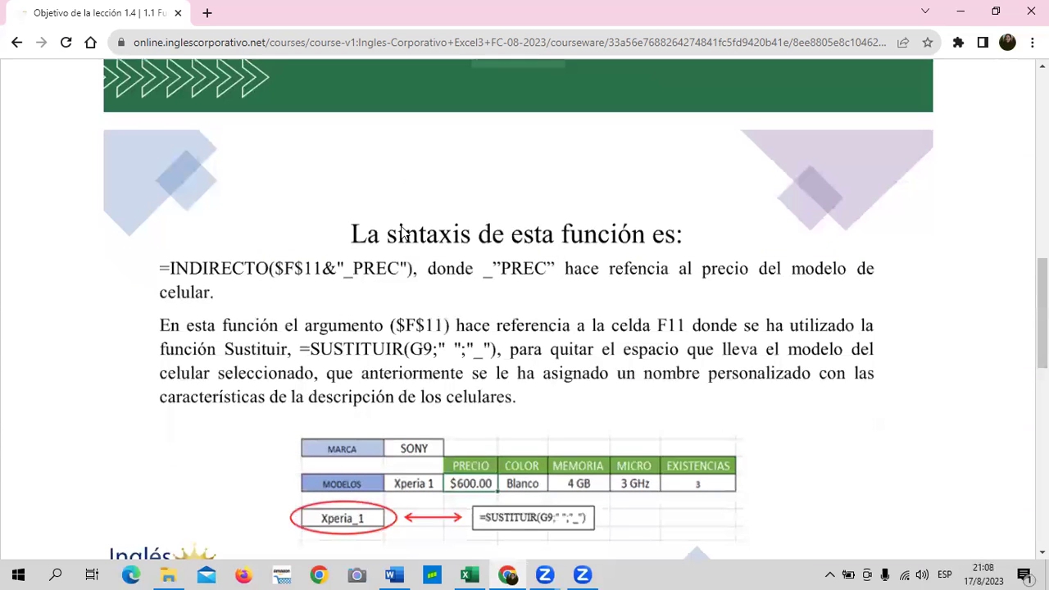
scroll(401, 232, "down", 1)
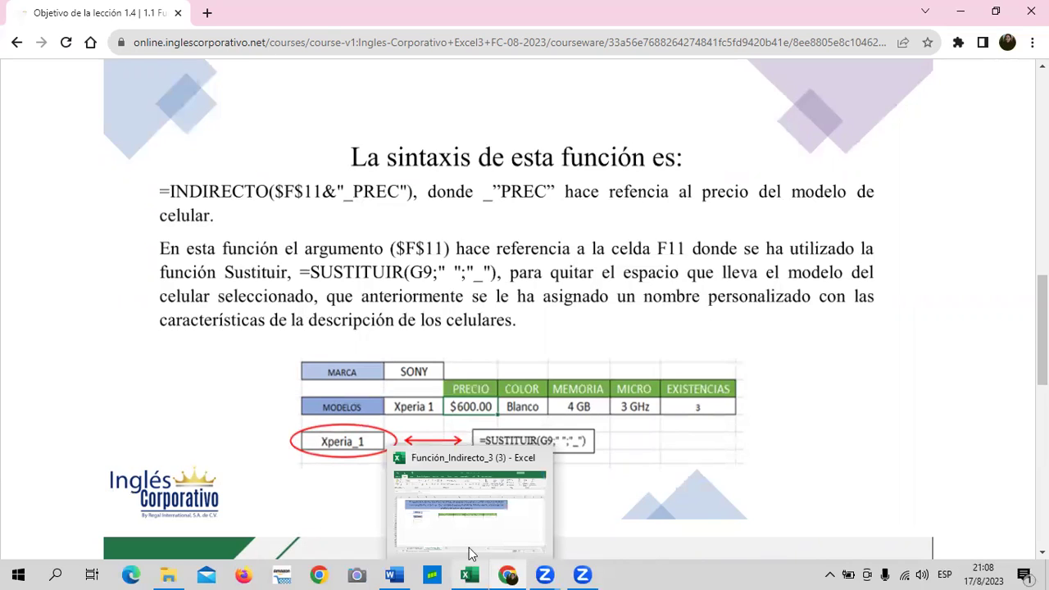
Bring the Función_Indirecto_3 workbook forward on its BD Función INDIRECTO data sheet.
left_click(476, 539)
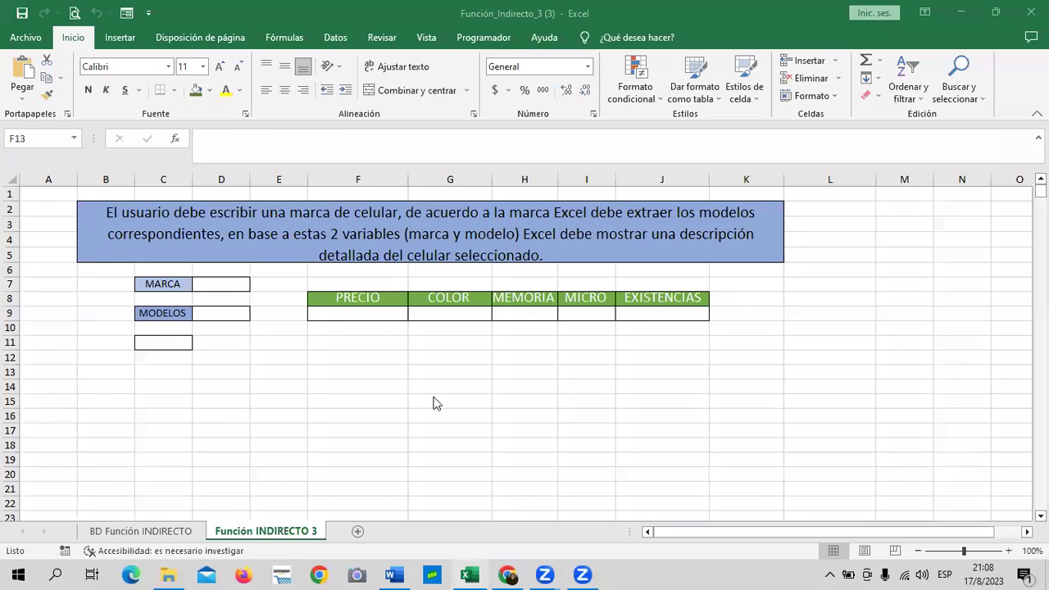
left_click(153, 533)
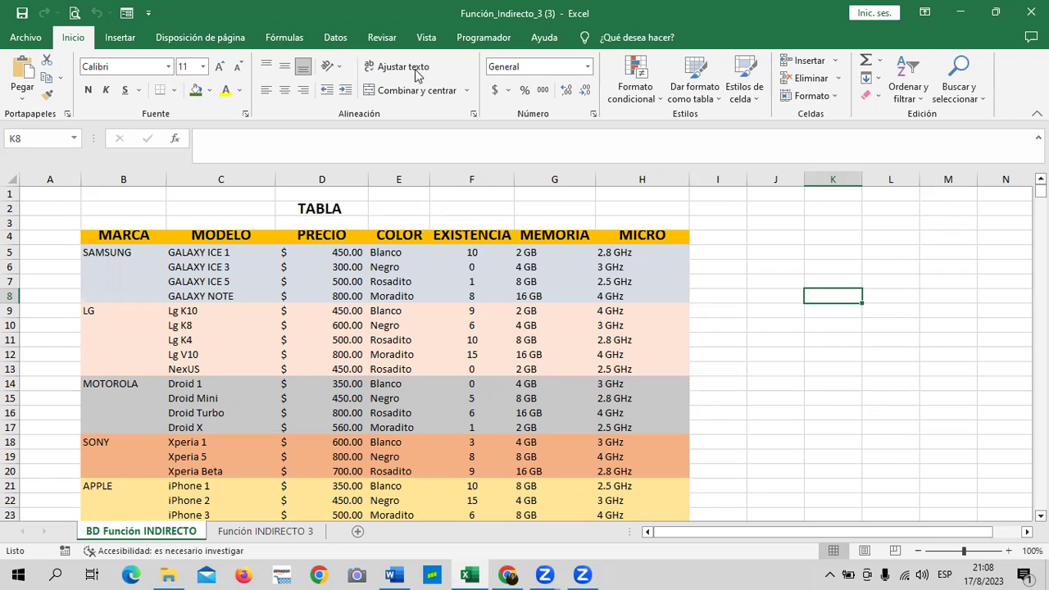
Inspect the SAMSUNG GALAXY ICE 1 model and price cells, then go to the Función INDIRECTO 3 sheet.
mouse_move(198, 253)
left_mouse_down()
mouse_move(221, 311)
mouse_move(230, 291)
left_mouse_up()
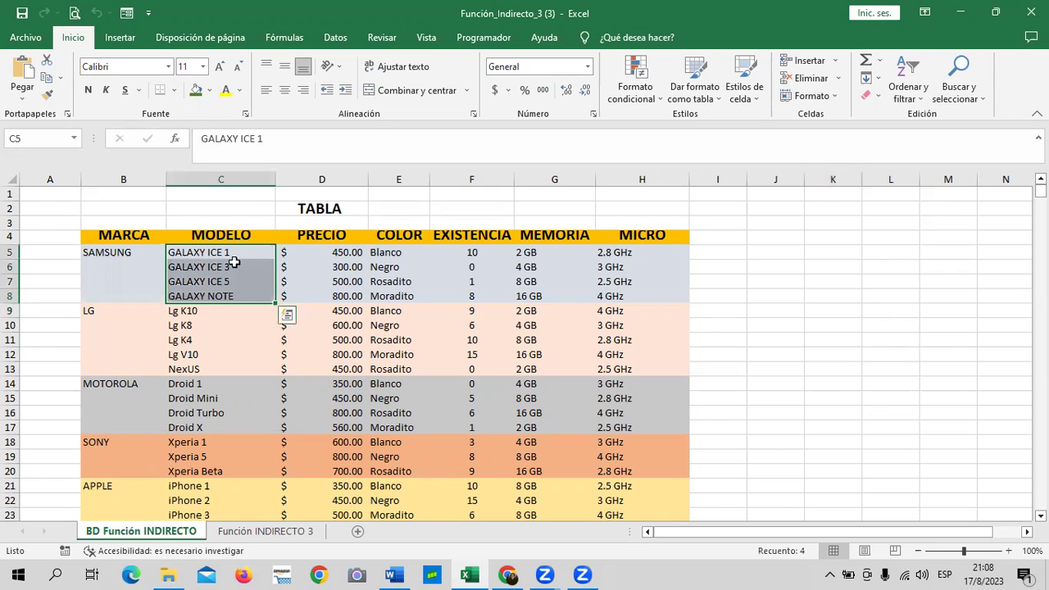
key("ctrl+z")
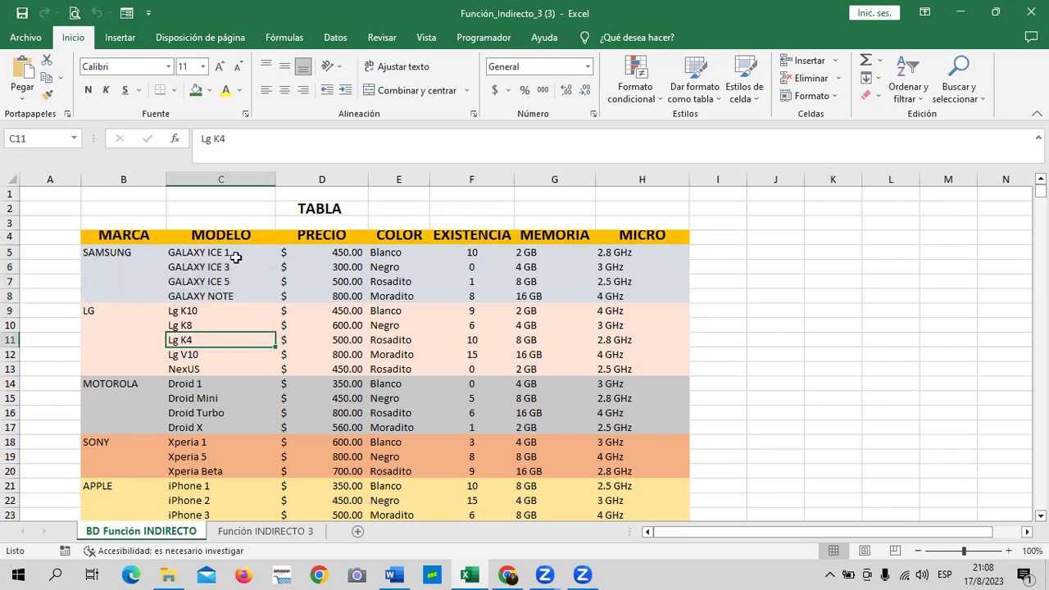
left_click(237, 259)
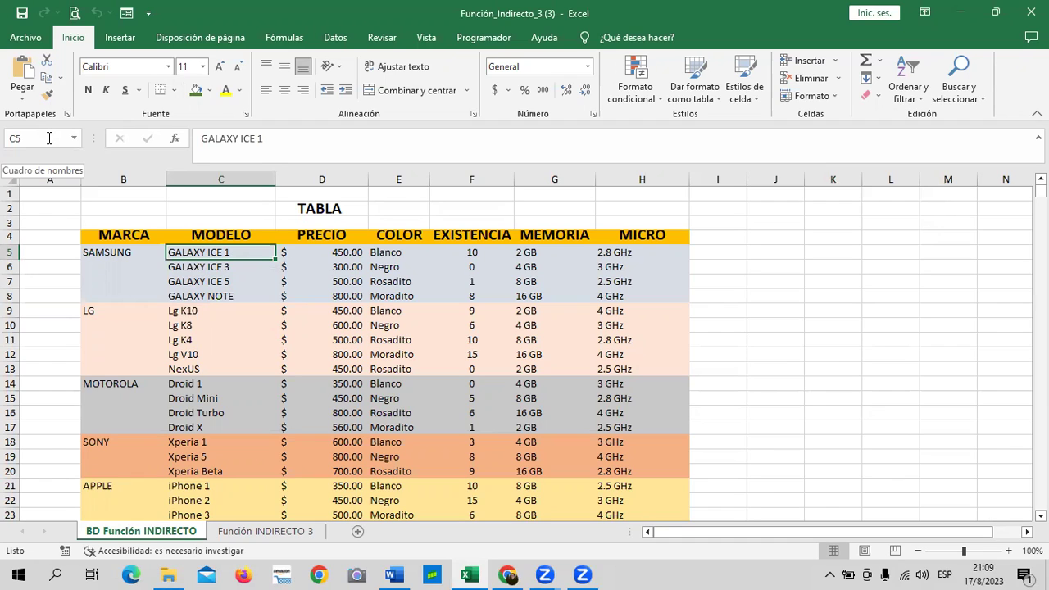
left_click(322, 254)
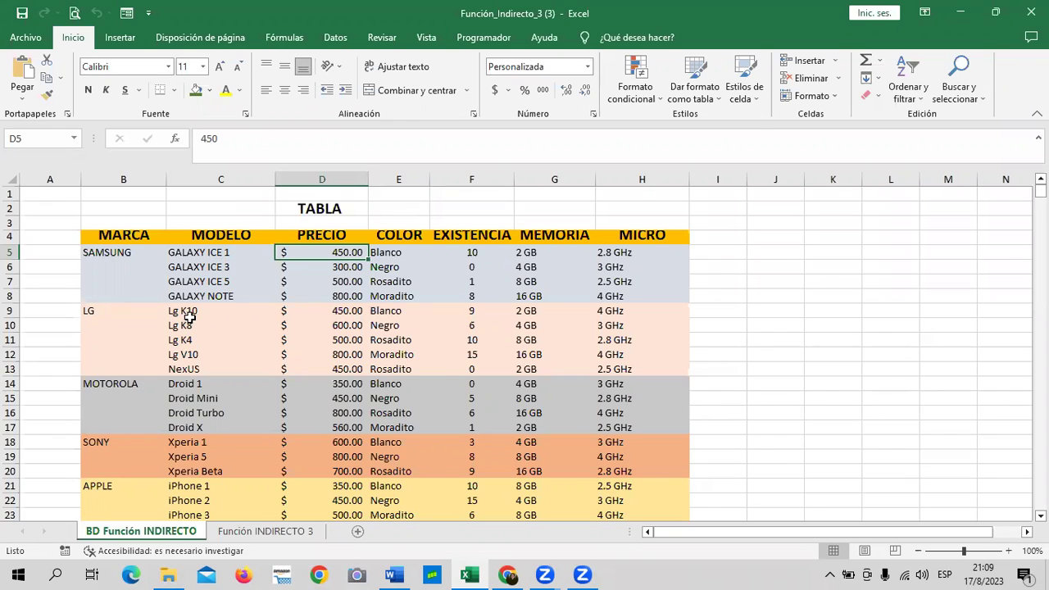
scroll(305, 454, "down", 1)
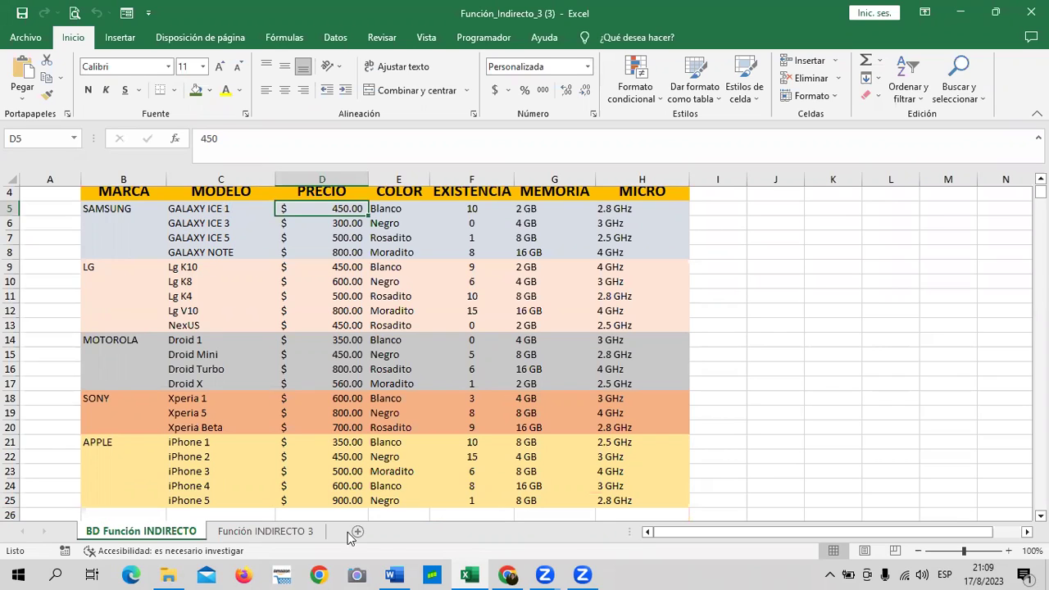
left_click(267, 532)
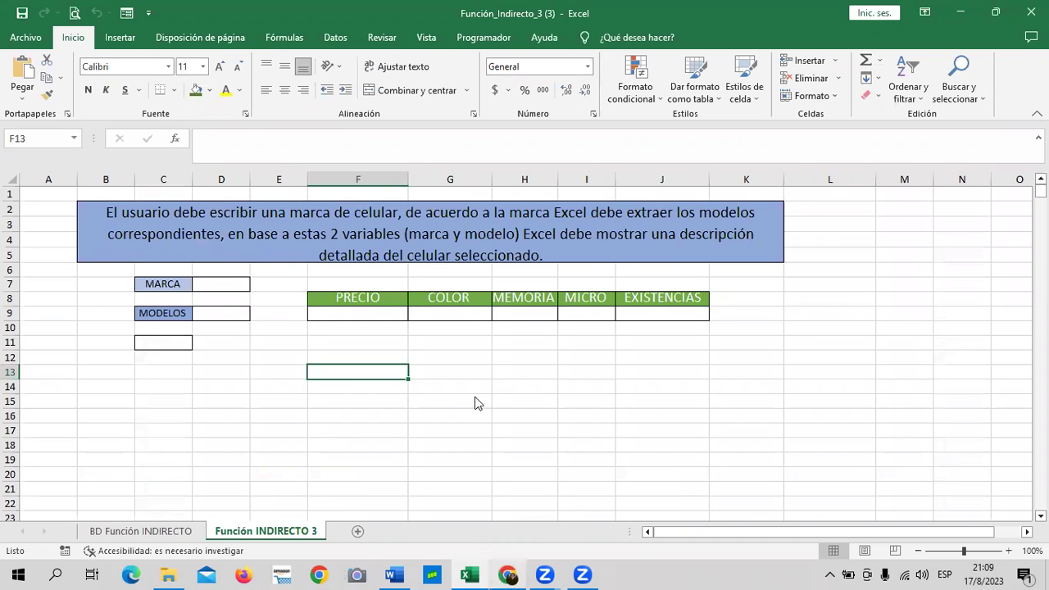
Leave Excel and minimize the folder window to reveal the INDIRECTO syntax lesson page.
key("alt+Tab")
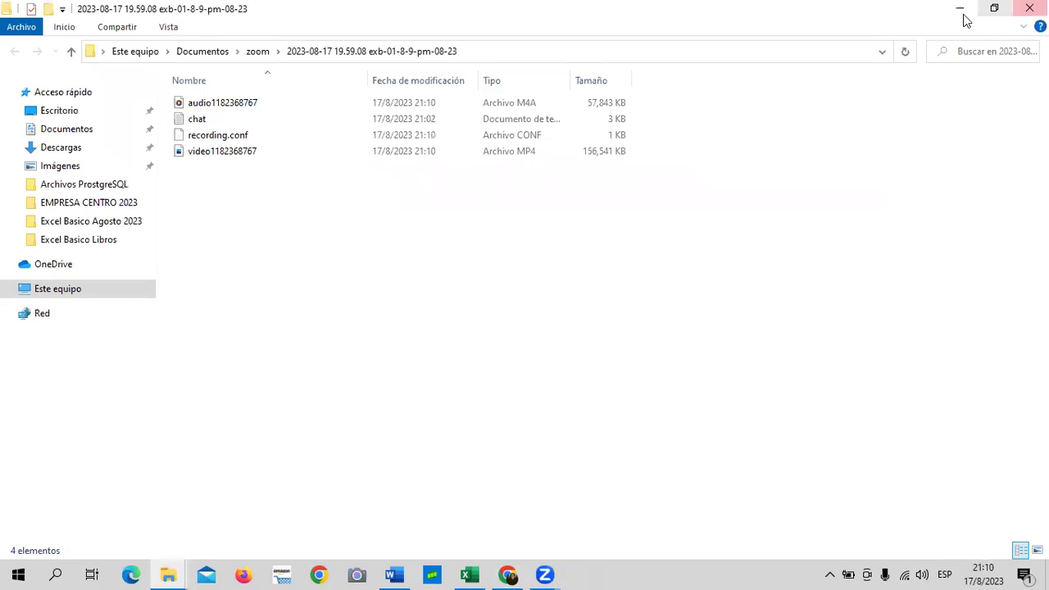
left_click(957, 11)
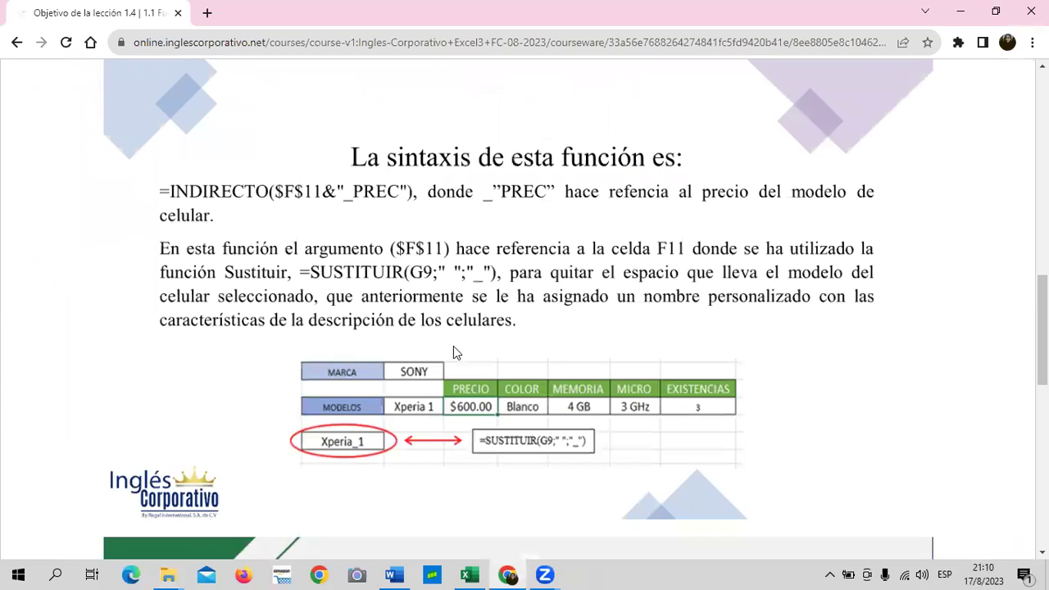
Scroll the lesson to the Administrador de nombres list of defined names.
scroll(437, 430, "down", 2)
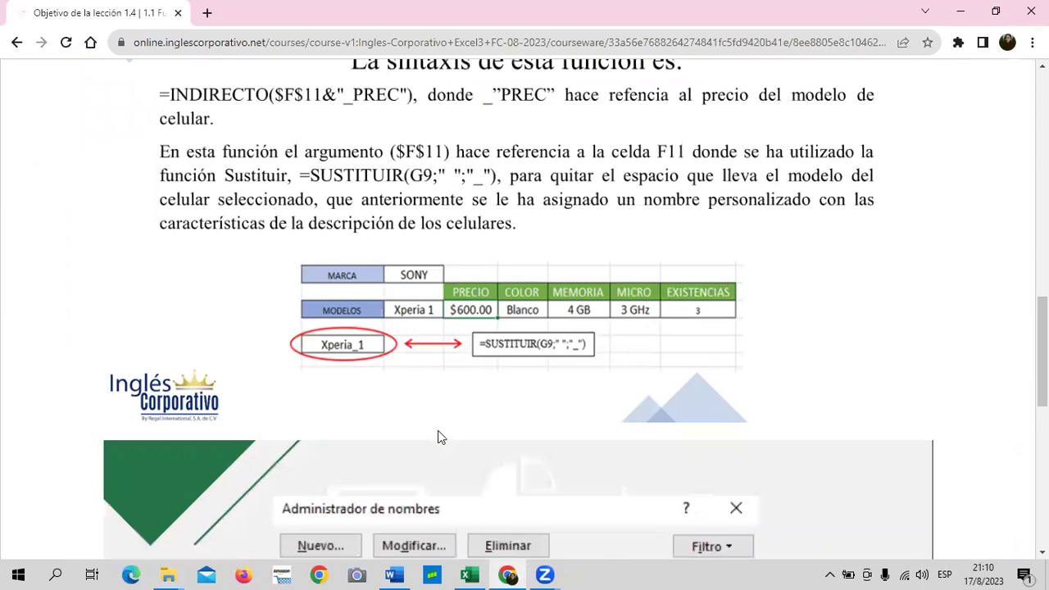
scroll(437, 430, "down", 1)
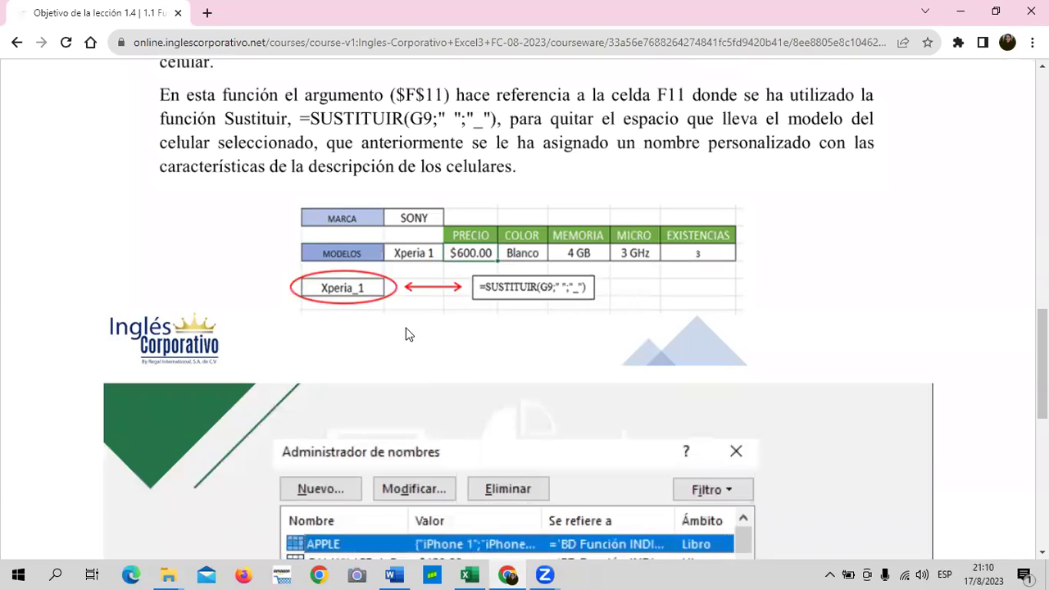
scroll(409, 334, "up", 1)
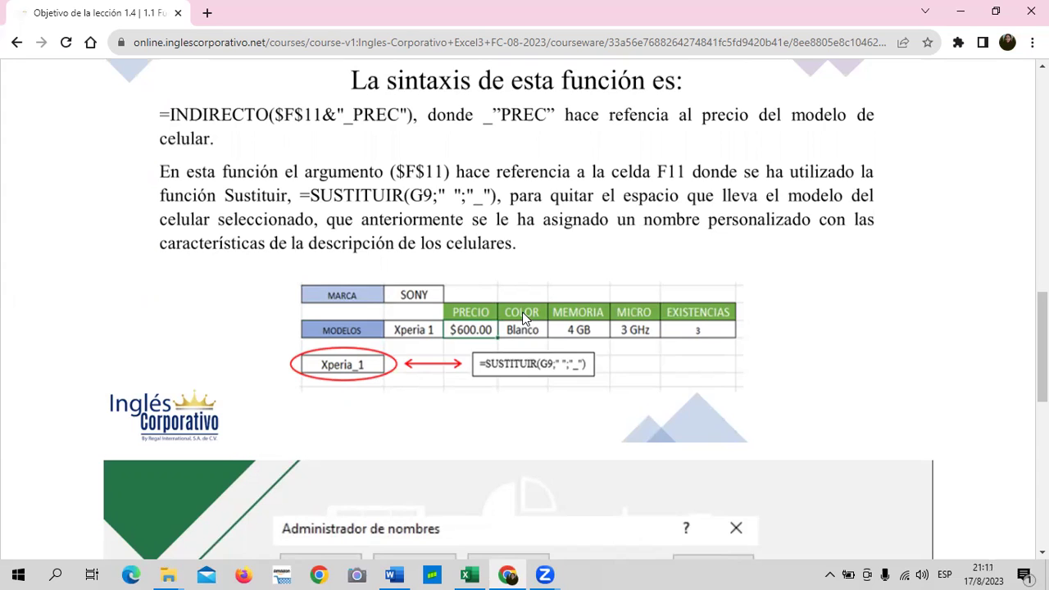
scroll(525, 316, "down", 1)
scroll(511, 336, "down", 4)
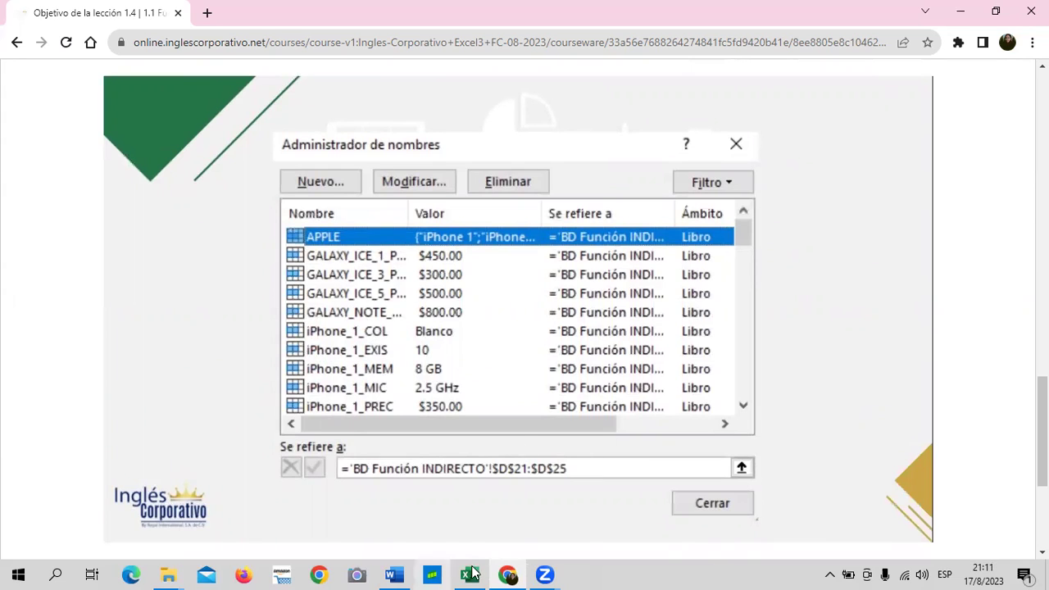
Widen column D on the Función INDIRECTO 3 sheet by dragging its right header border.
mouse_move(477, 572)
left_click(476, 515)
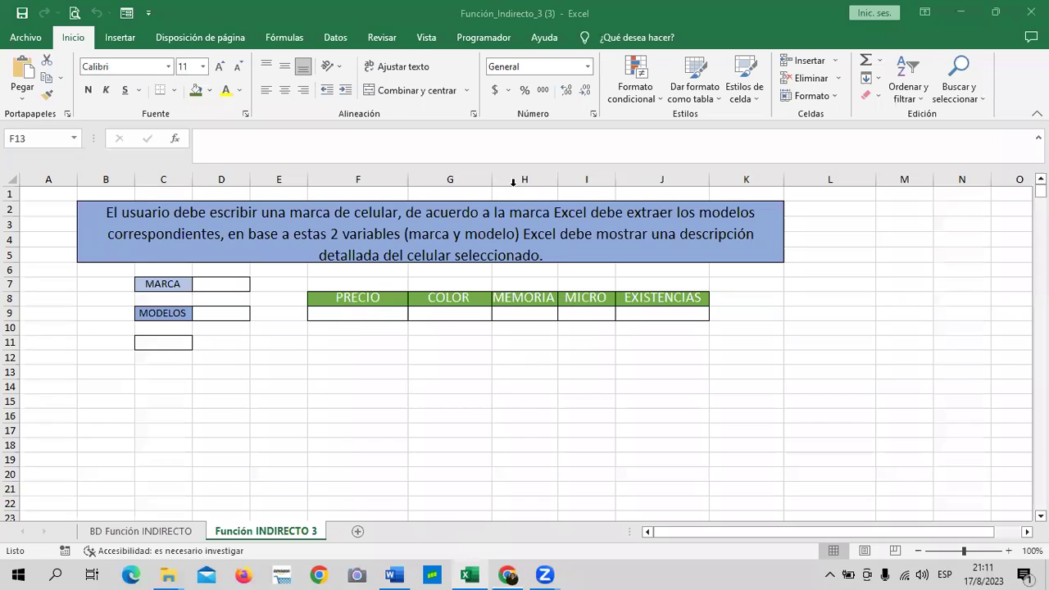
left_click(384, 317)
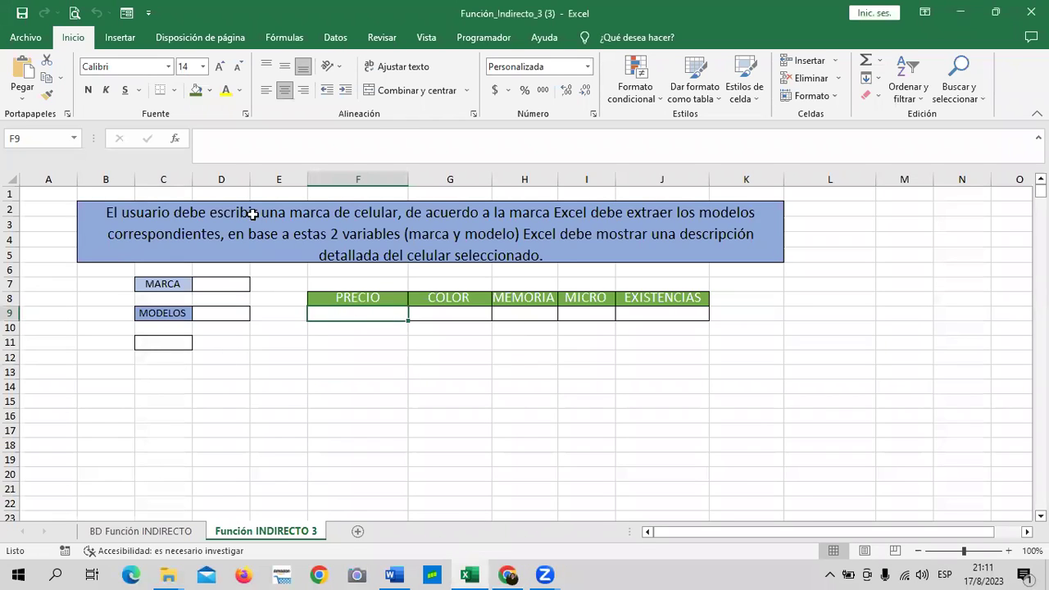
left_click_drag(251, 179, 270, 178)
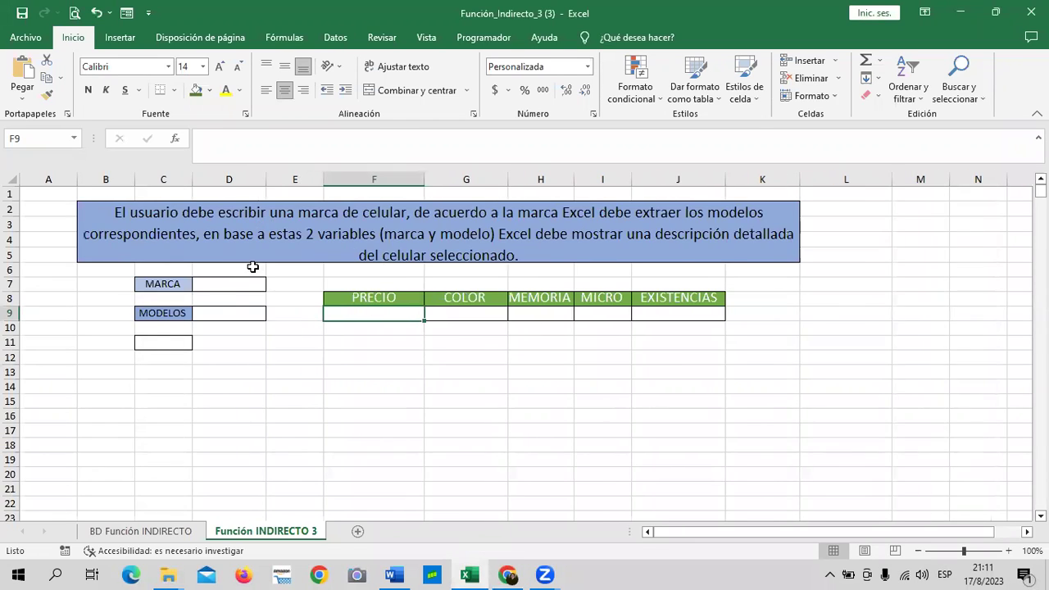
Go over the MARCA and MODELOS inputs D7 and D9 and the result cells F9 to J9.
left_click(239, 283)
left_click(240, 314)
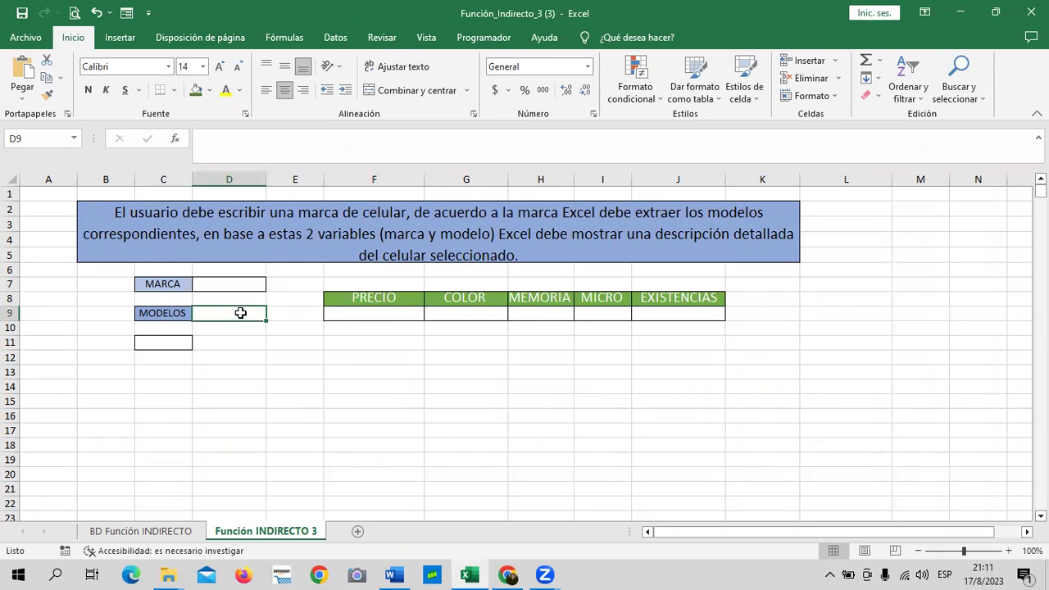
left_click(363, 319)
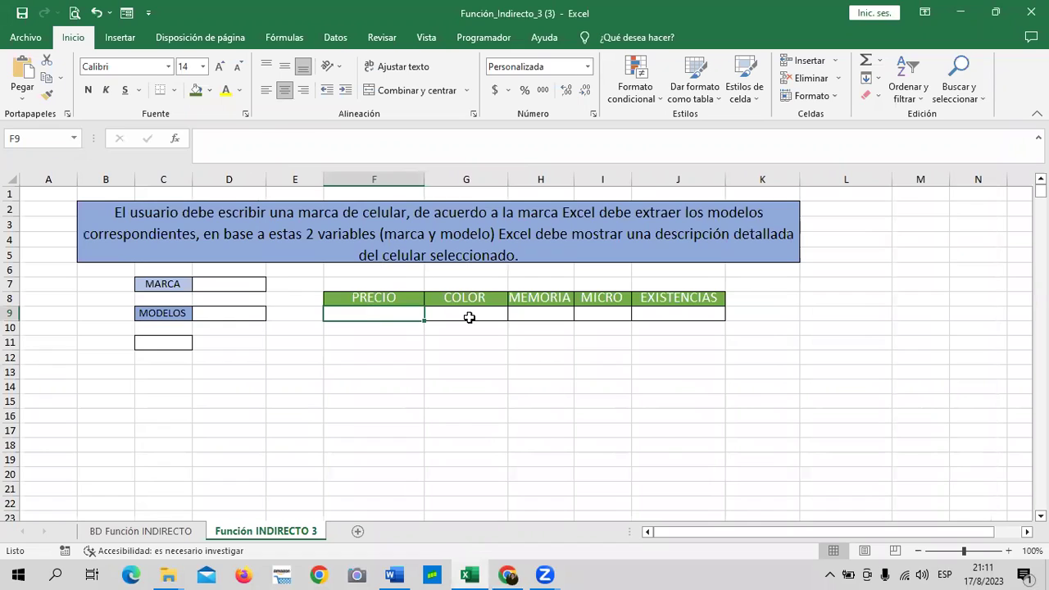
left_click(469, 319)
left_click(541, 315)
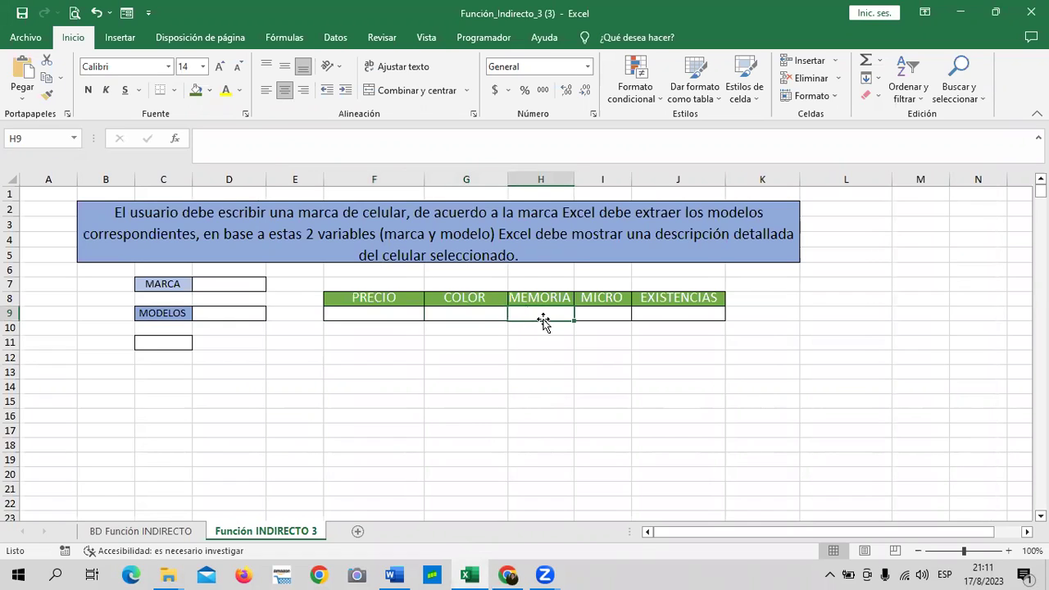
left_click(607, 314)
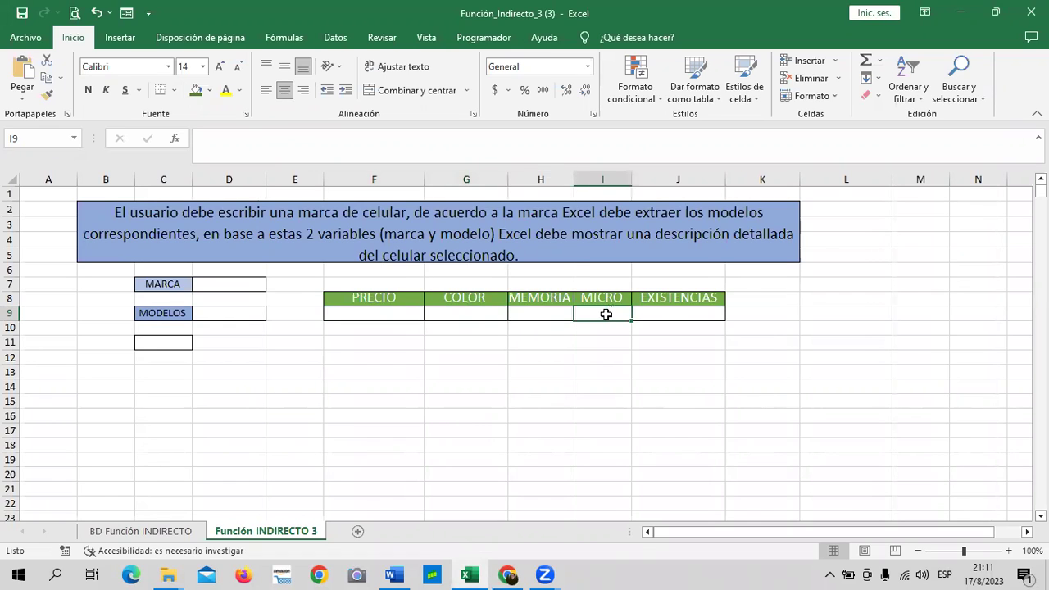
left_click(675, 314)
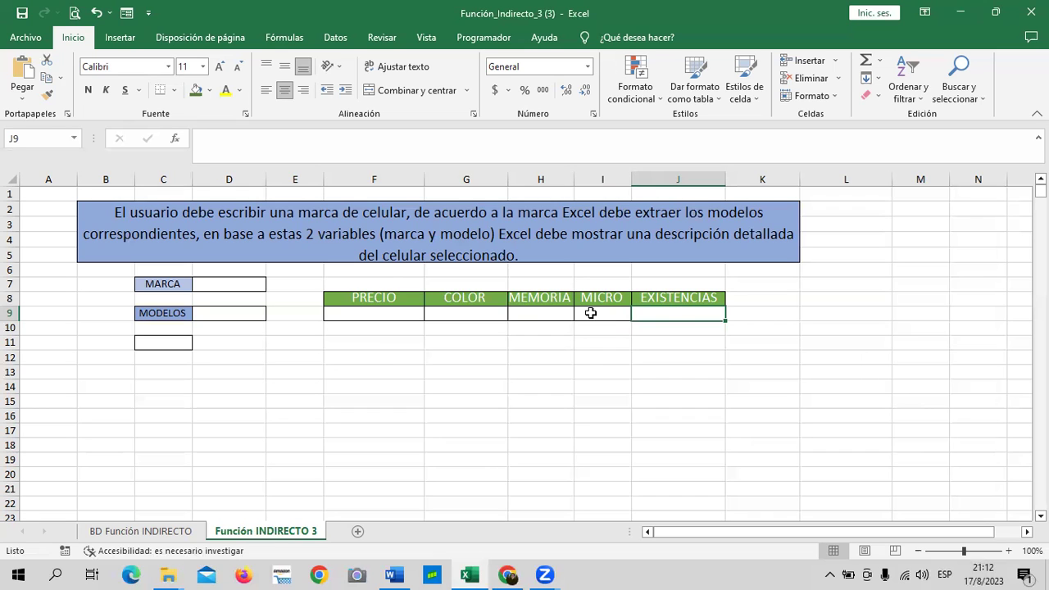
Switch to the BD Función INDIRECTO sheet, back at the top, with J8 selected.
left_click(176, 533)
scroll(340, 384, "up", 1)
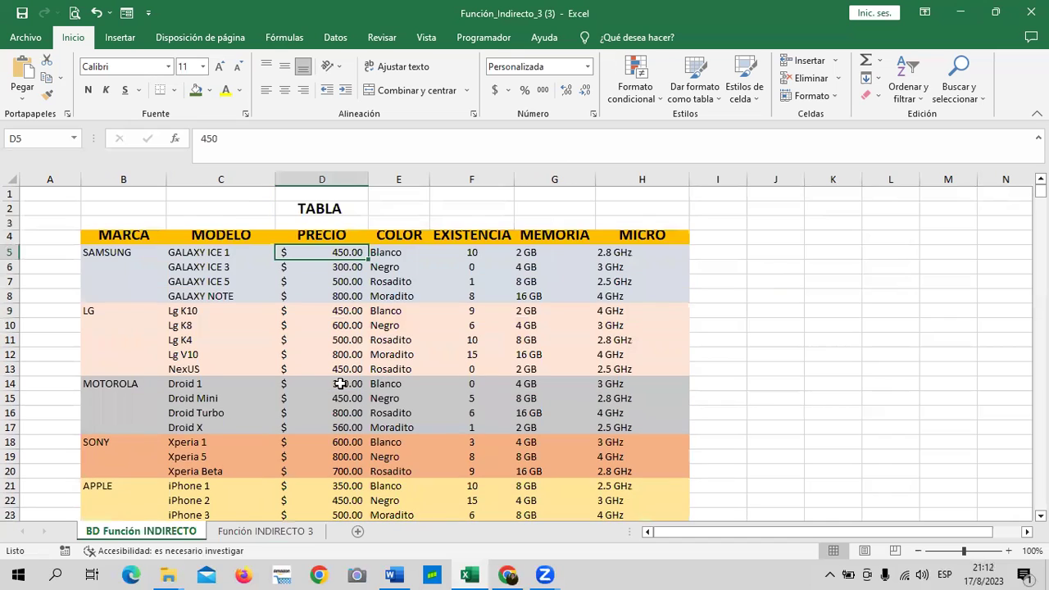
scroll(340, 383, "down", 2)
scroll(340, 382, "up", 2)
left_click(778, 293)
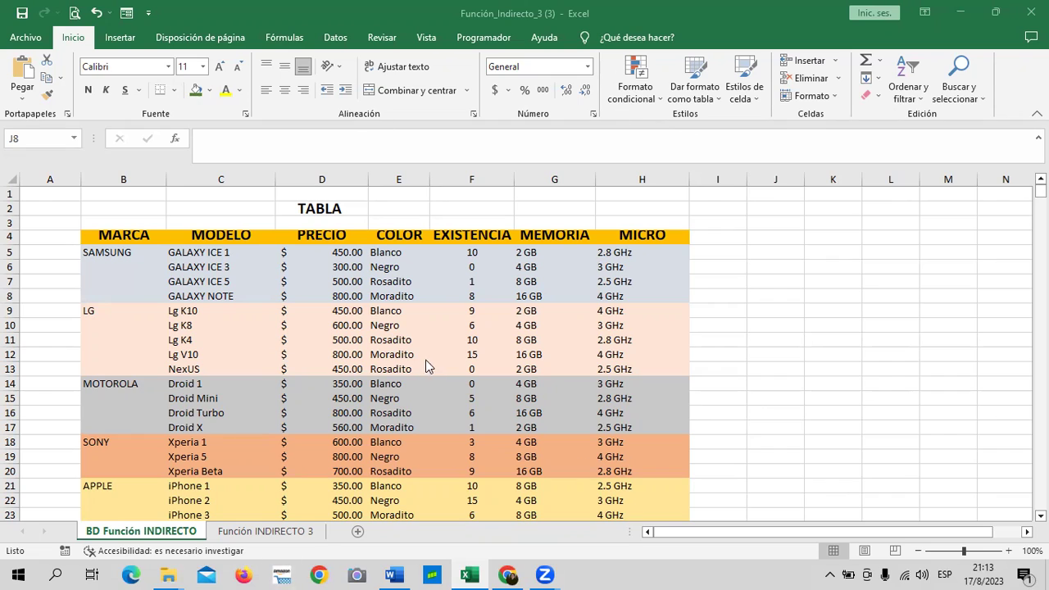
Select the Samsung models C5:C8 and enter SAMSUNG in the Name Box.
left_click(235, 254)
left_click_drag(236, 260, 236, 297)
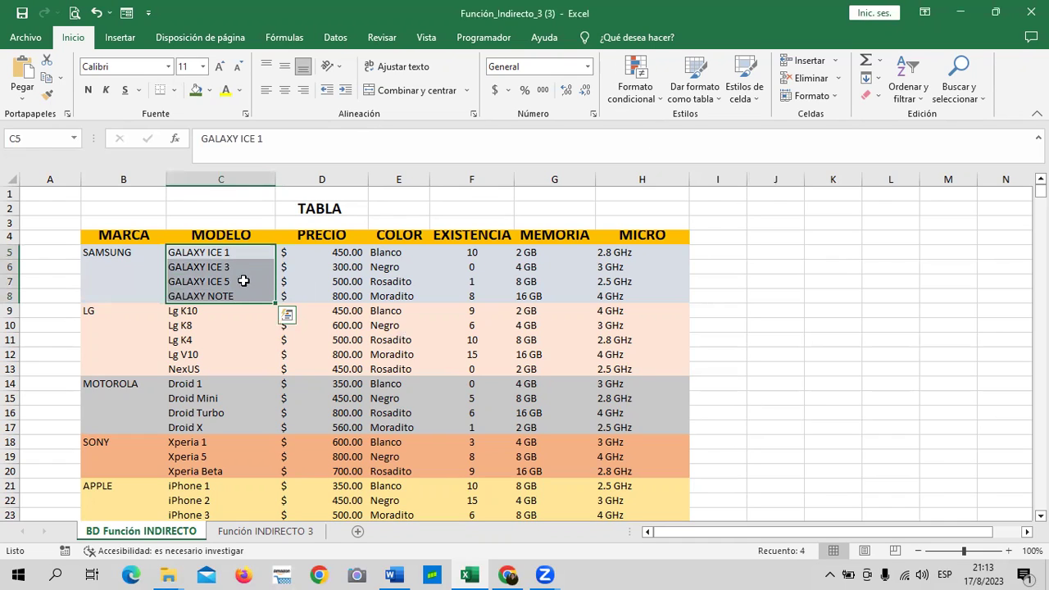
left_click(49, 139)
type("SA")
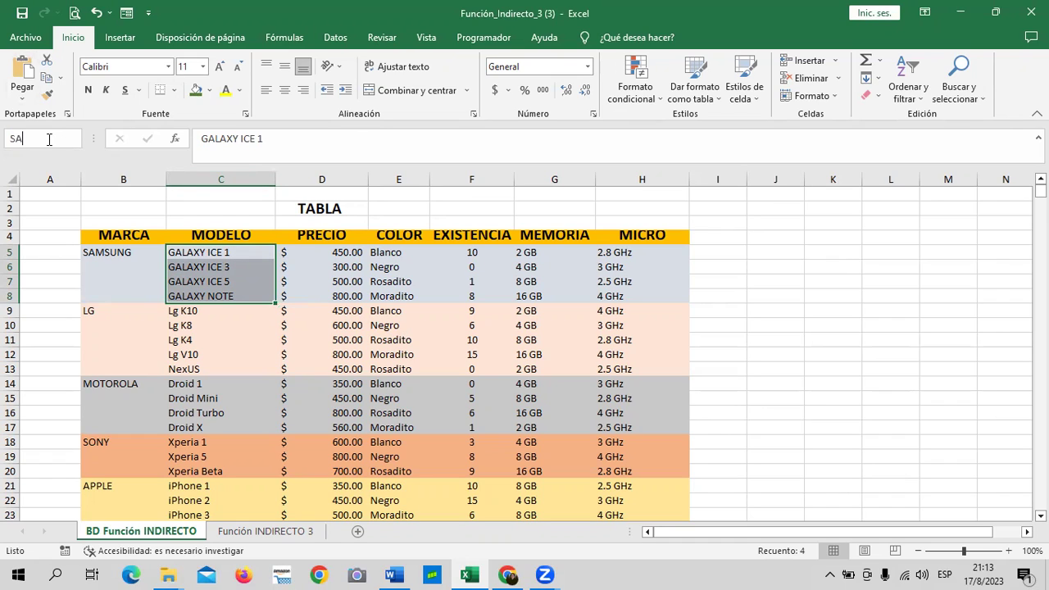
type("MSUNG")
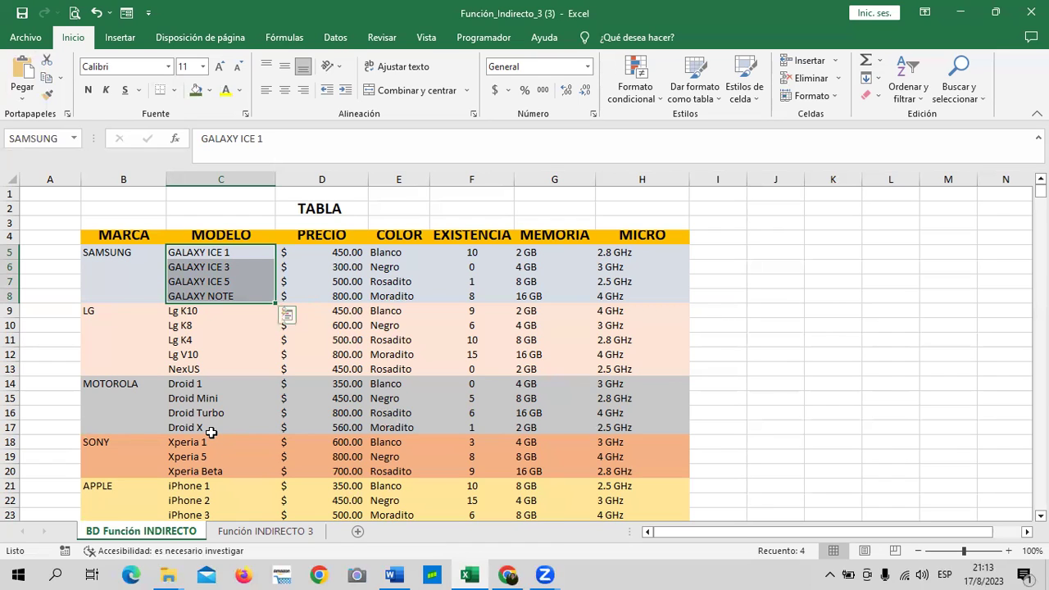
Reselect the four Samsung models C5:C8 and paste with Ctrl+V.
left_click(211, 399)
left_click(249, 251)
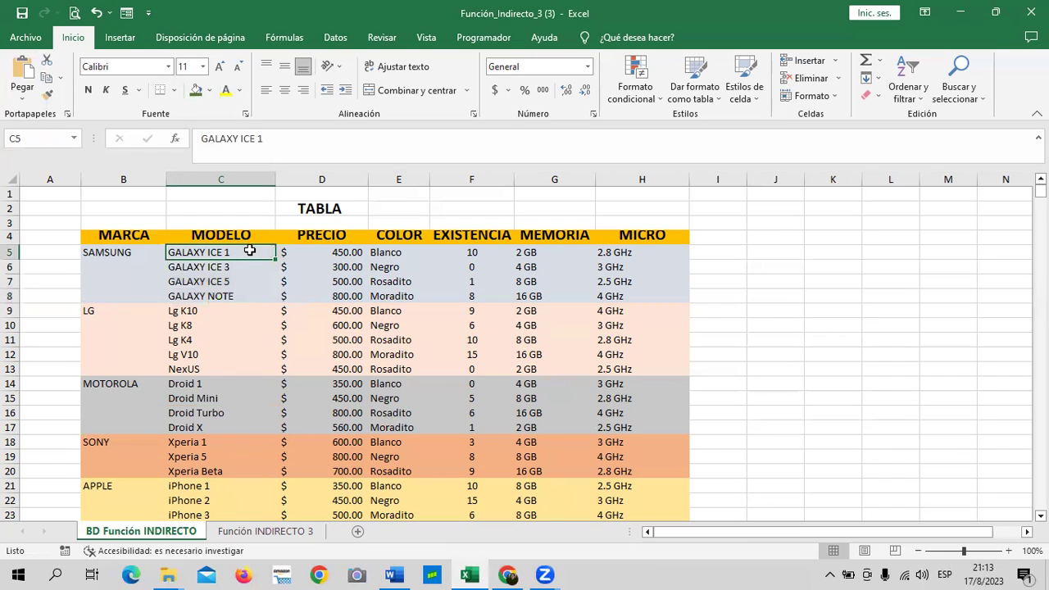
left_click(242, 267)
left_click(238, 280)
left_click(236, 295)
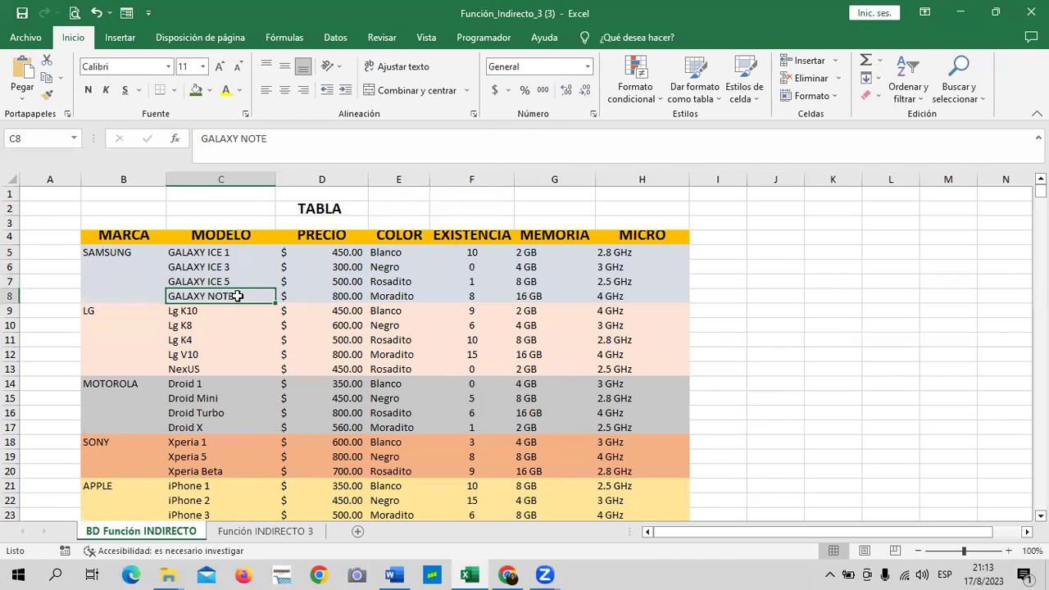
left_click_drag(239, 253, 244, 298)
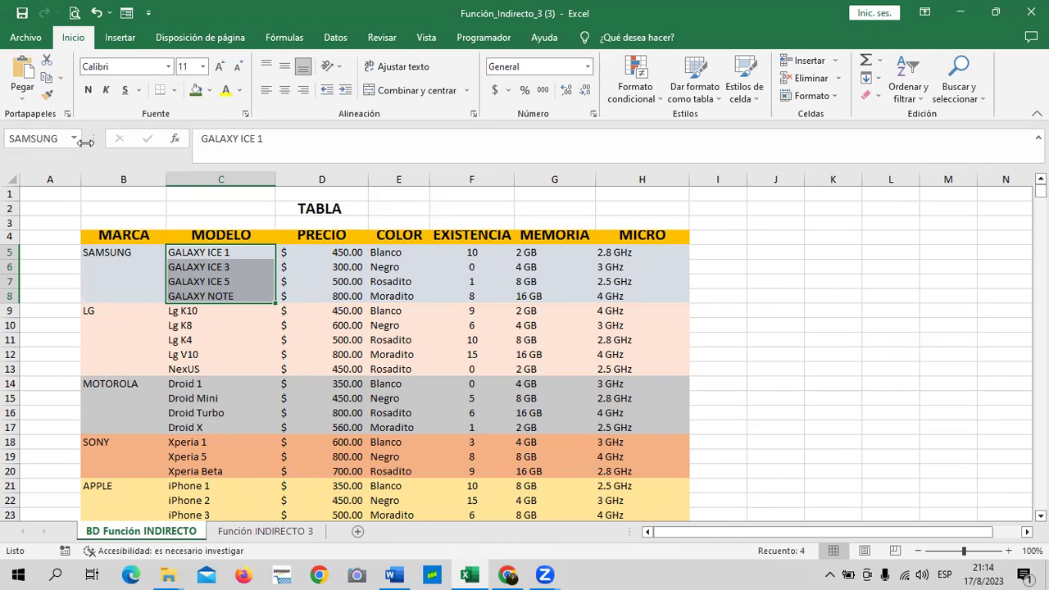
key("ctrl+v")
Name the LG models C9:C13 'LG' through the Name Box.
mouse_move(218, 310)
left_mouse_down()
mouse_move(219, 377)
mouse_move(218, 369)
left_mouse_up()
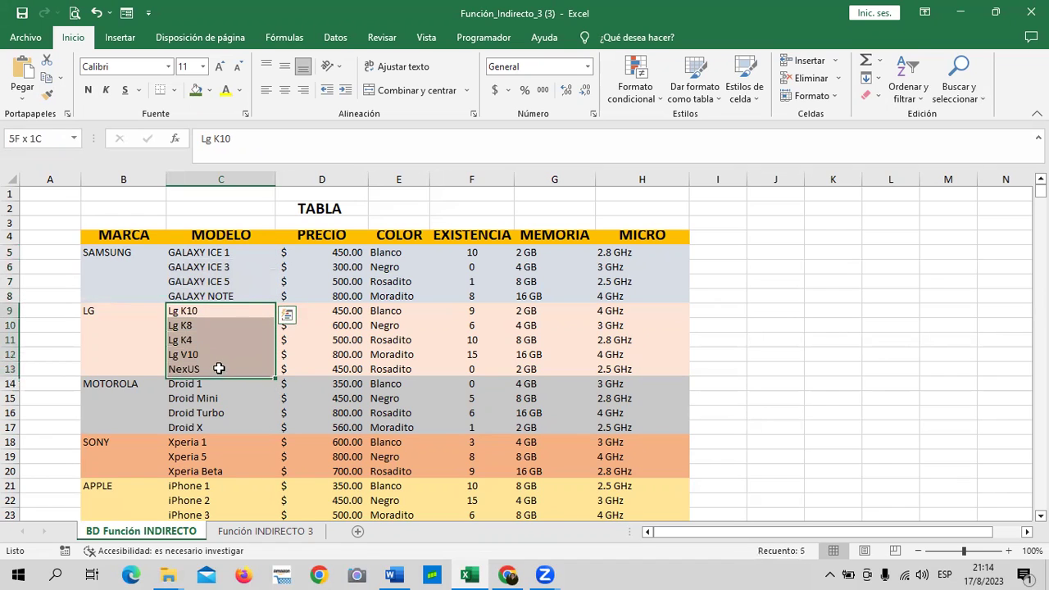
left_click(57, 137)
type("LG")
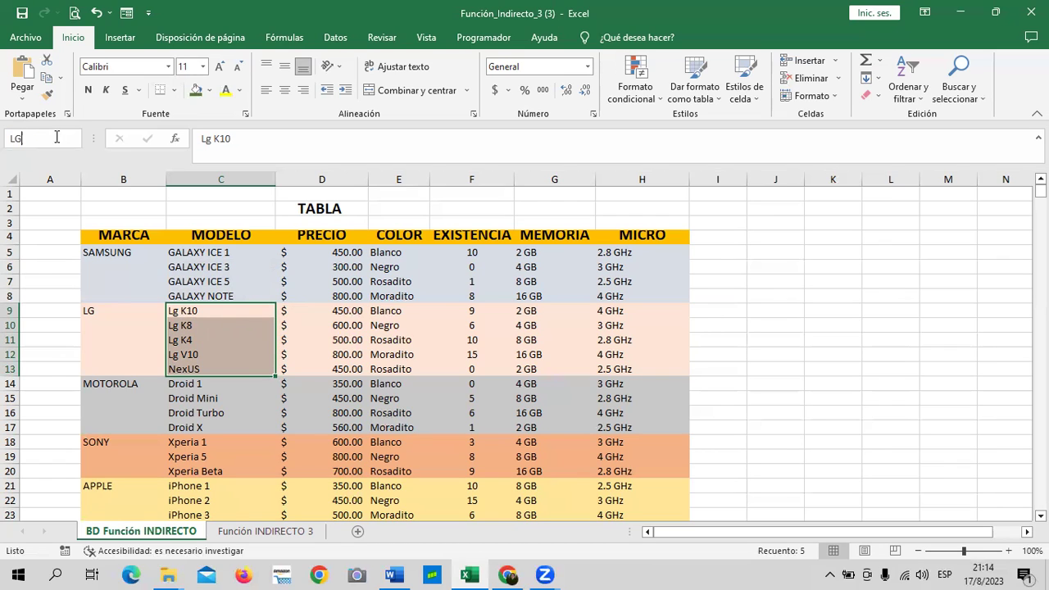
key("Return")
Reselect the LG models Lg K10 through NexUS to check the new range.
left_click(215, 338)
left_click(211, 311)
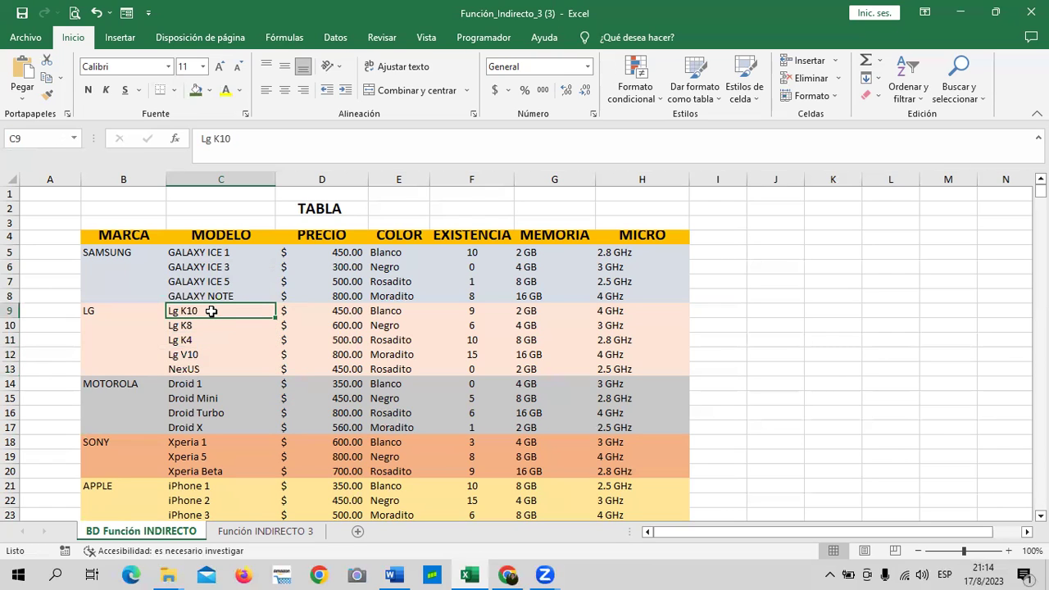
left_click(207, 328)
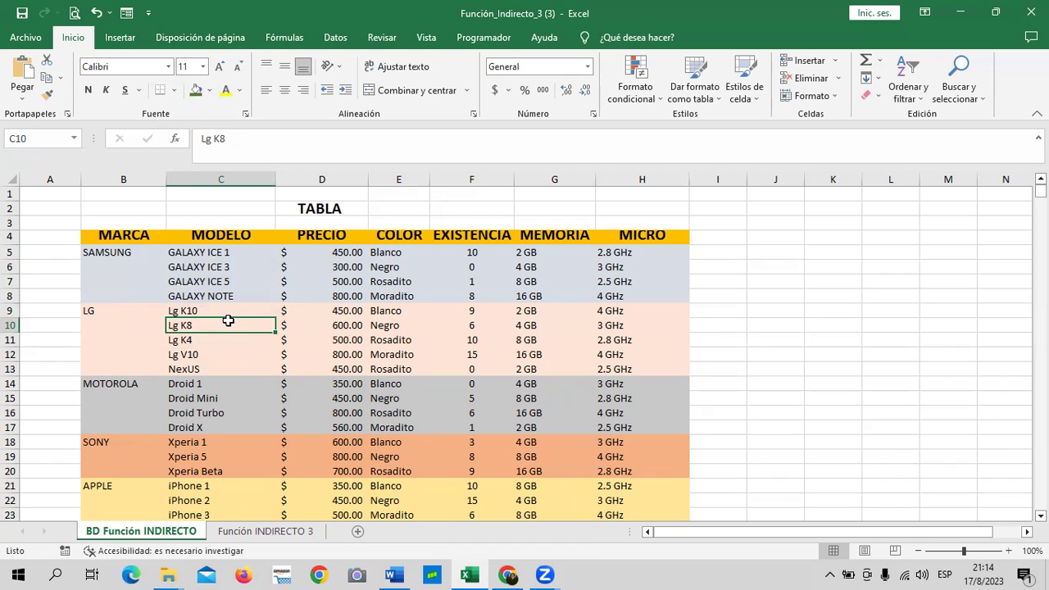
left_click_drag(237, 310, 238, 365)
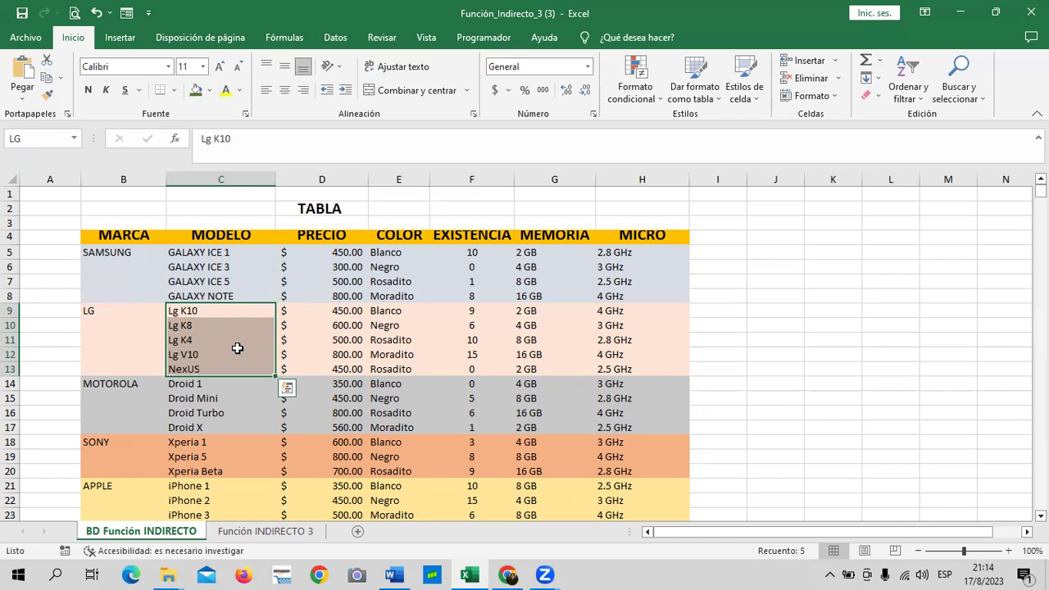
Name the Motorola models Droid 1 to Droid X (C14:C17) 'MOTOROLA'.
scroll(237, 348, "down", 1)
scroll(237, 344, "down", 1)
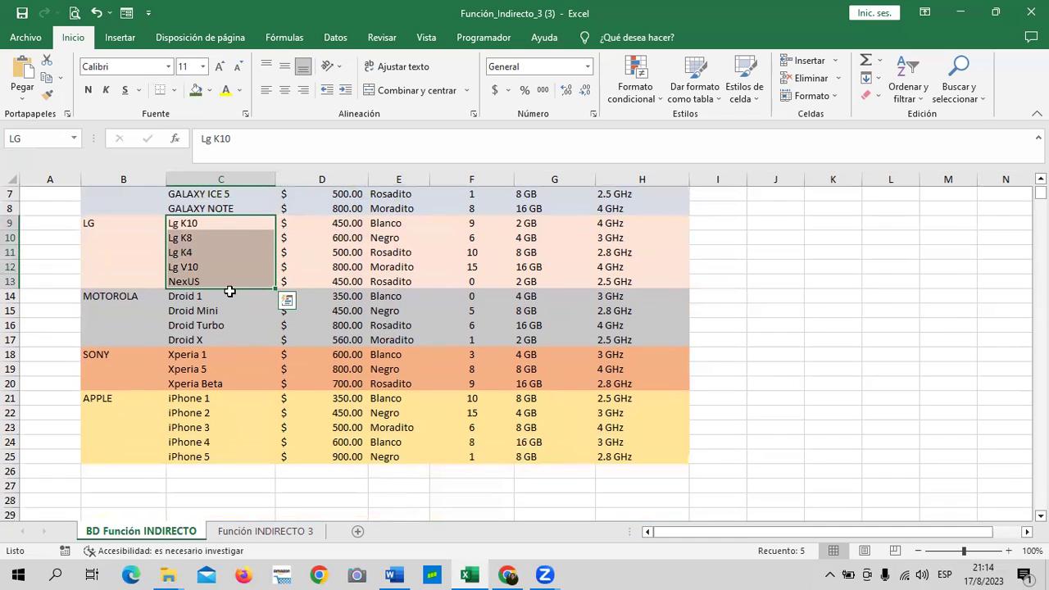
left_click_drag(230, 292, 231, 343)
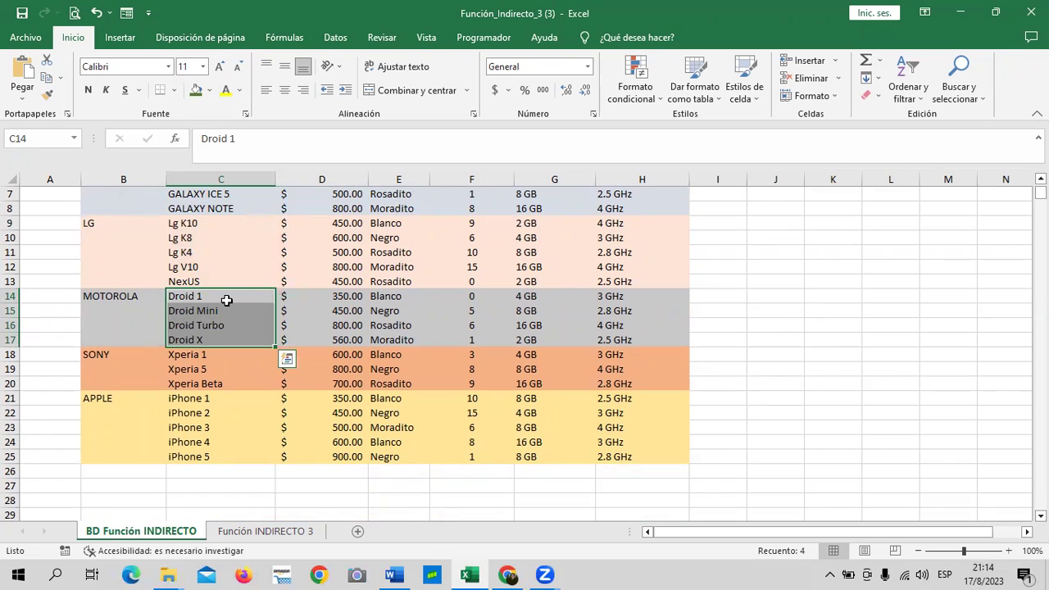
left_click(43, 139)
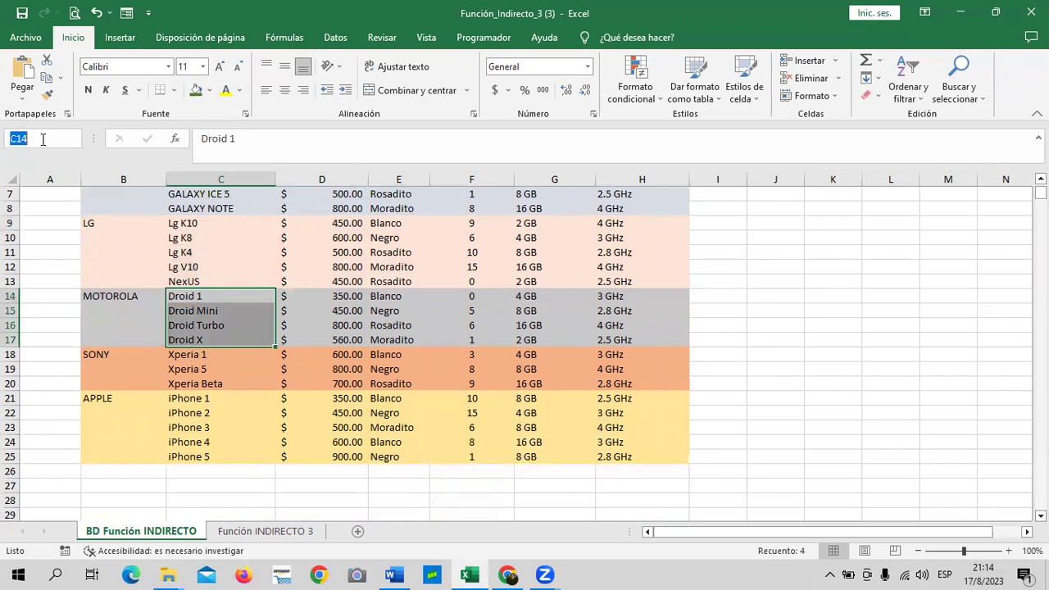
type("MOTO")
type("ROLA")
key("Return")
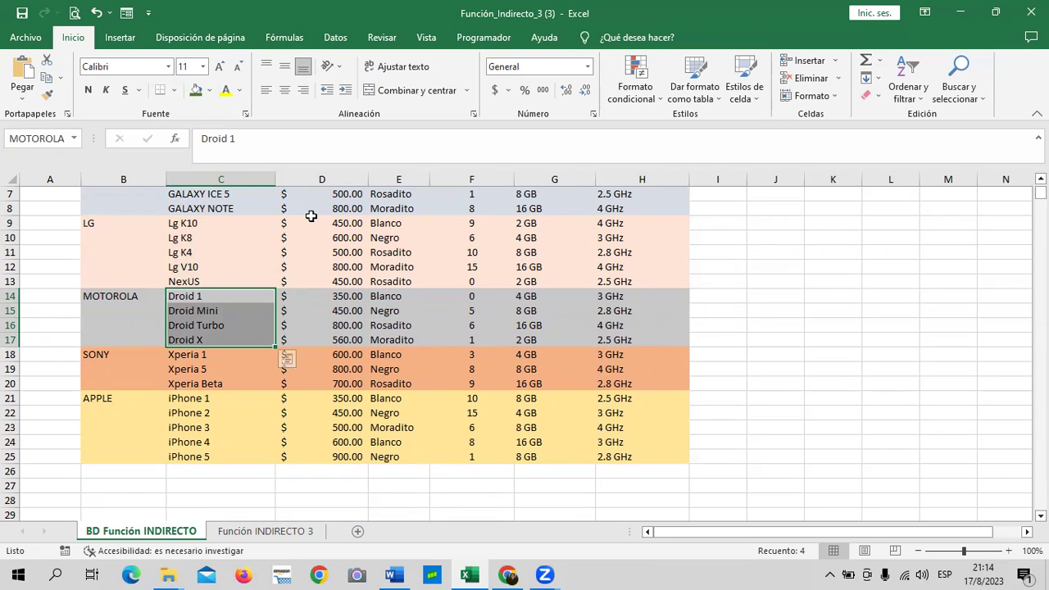
Name the Xperia models C18:C20 'SONY' and the iPhone models C21:C25 'APPLE'.
left_click_drag(213, 354, 219, 382)
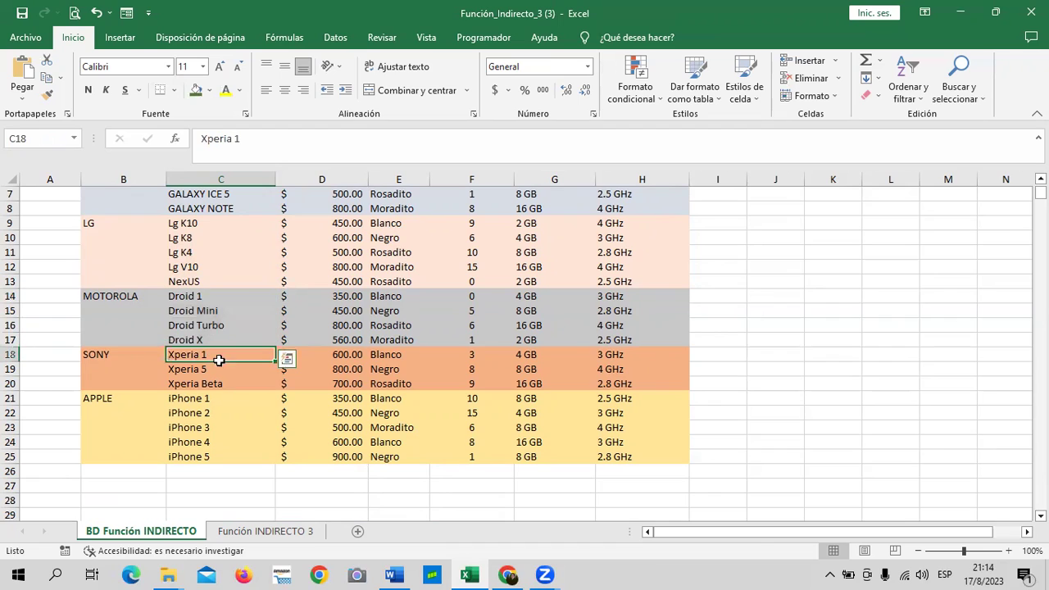
left_click(49, 135)
type("SONY")
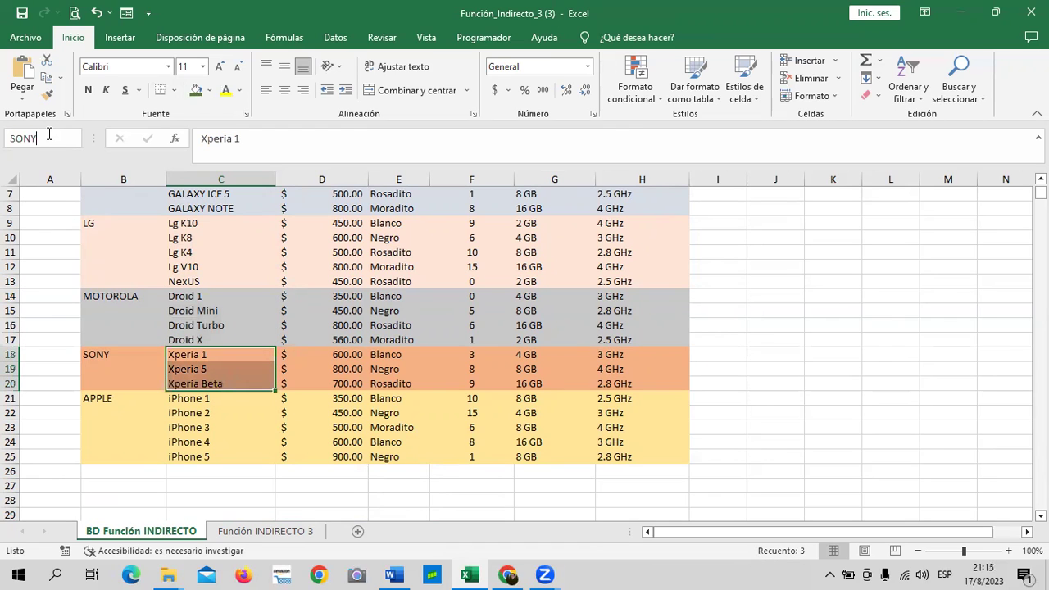
key("Return")
left_click_drag(236, 398, 236, 457)
left_click(50, 137)
type("APPLE")
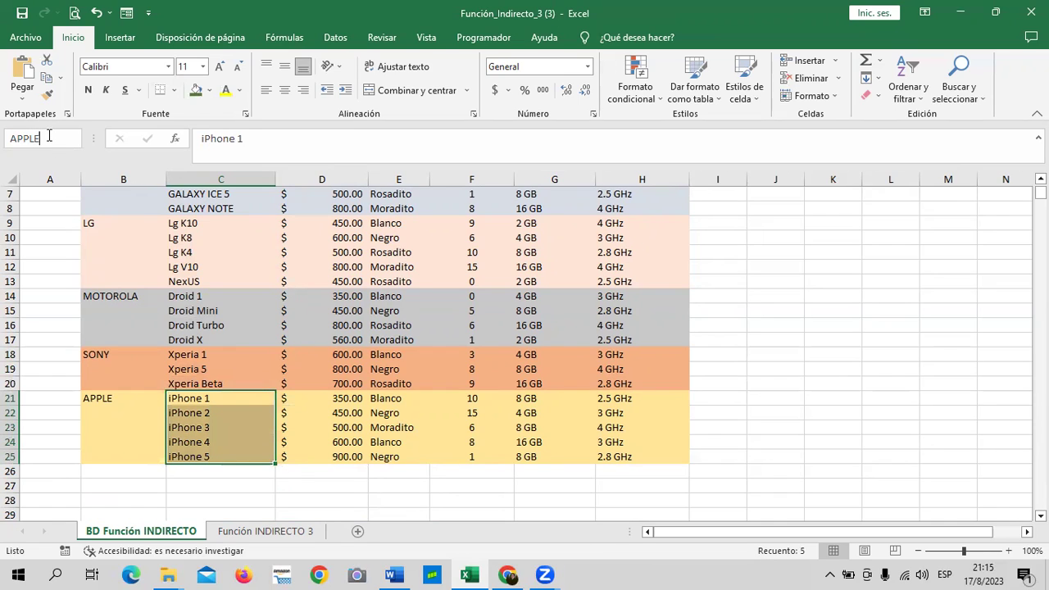
key("Return")
left_click(665, 222)
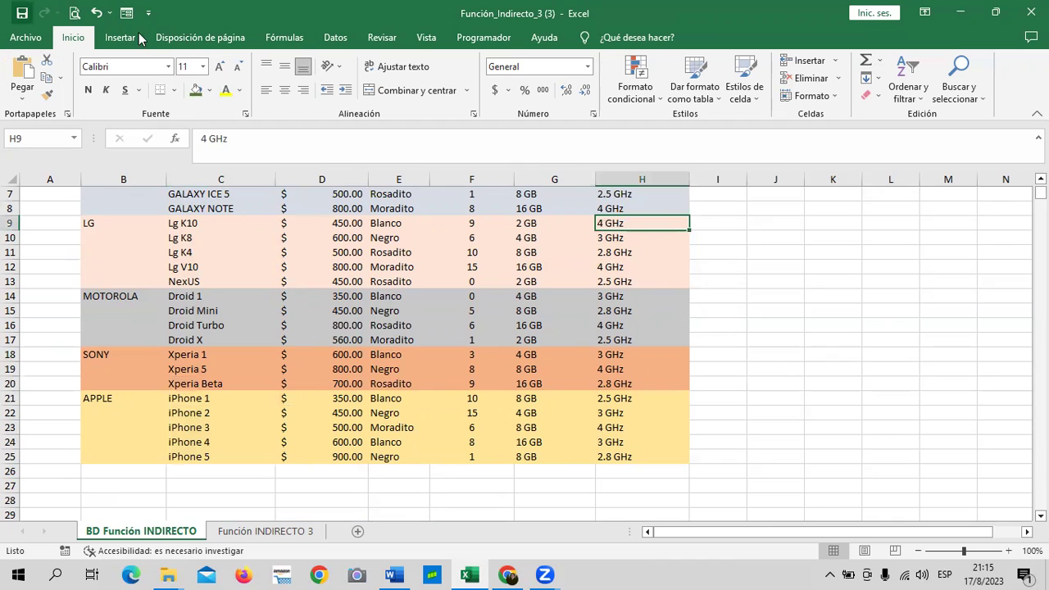
Confirm in Name Manager that APPLE, LG, MOTOROLA, SAMSUNG and SONY exist, then go to Función INDIRECTO 3.
left_click(283, 37)
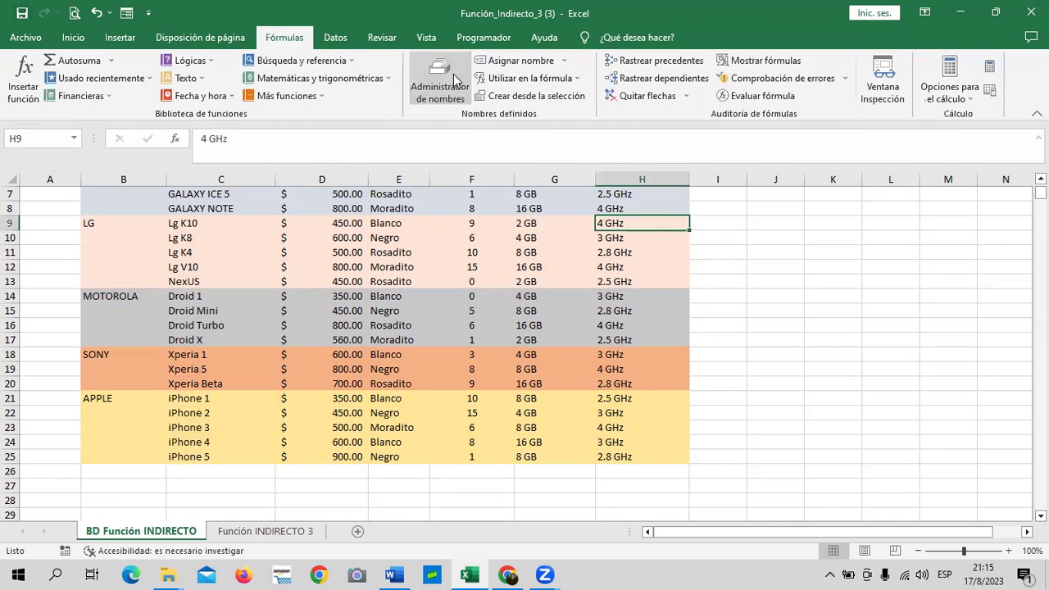
left_click(440, 86)
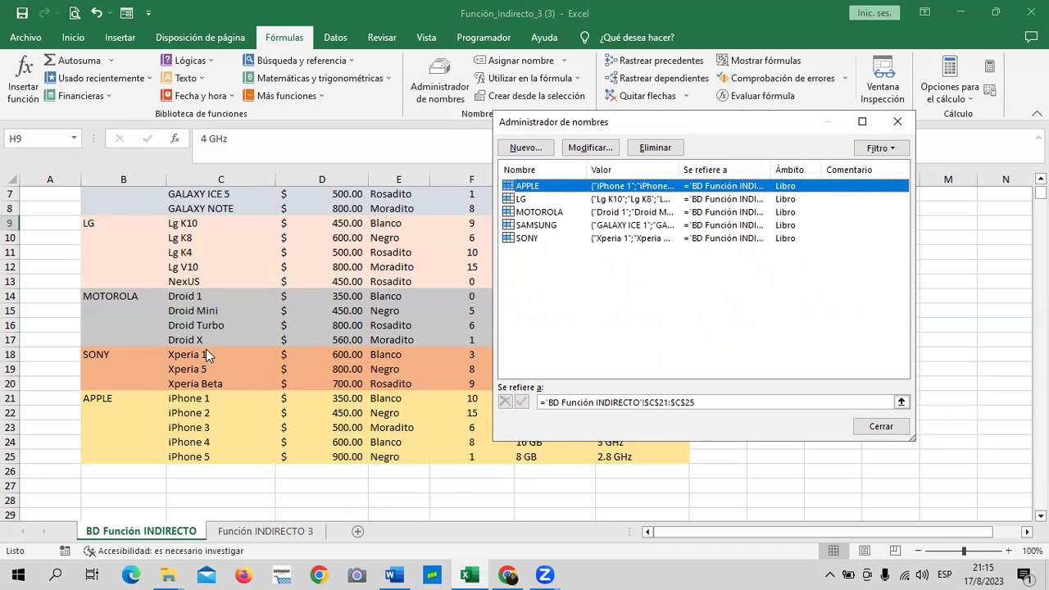
left_click(899, 124)
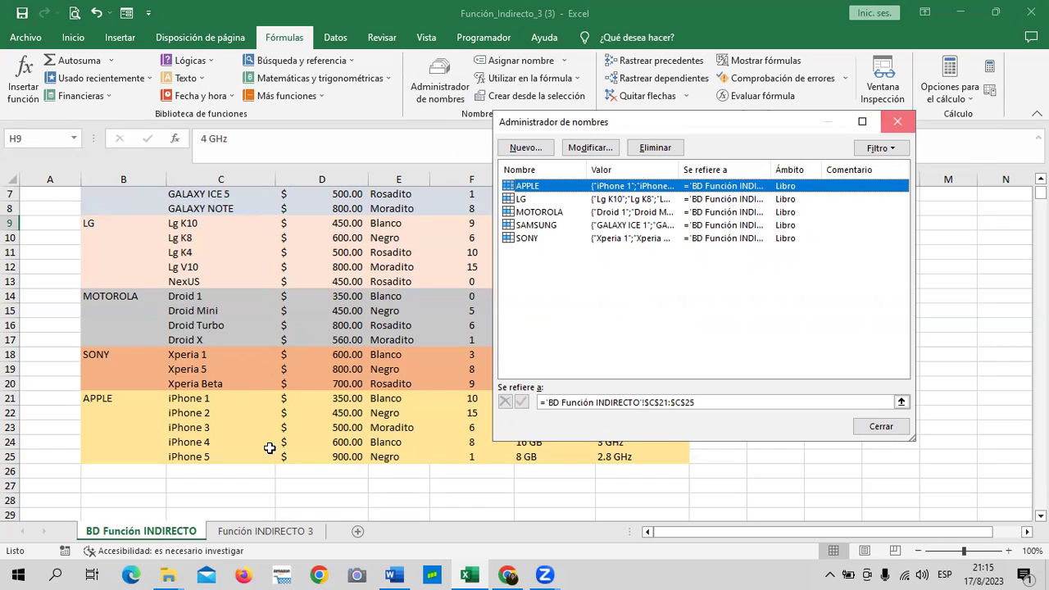
left_click(281, 535)
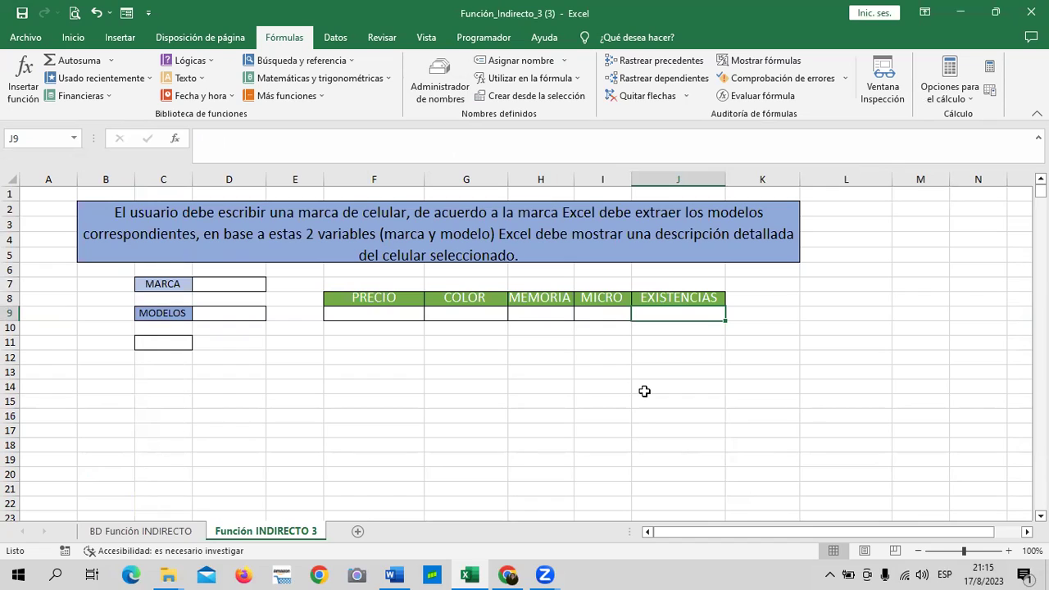
Give D9 List validation with source =INDIRECTO($D$7), keeping it despite the error warning.
left_click(235, 314)
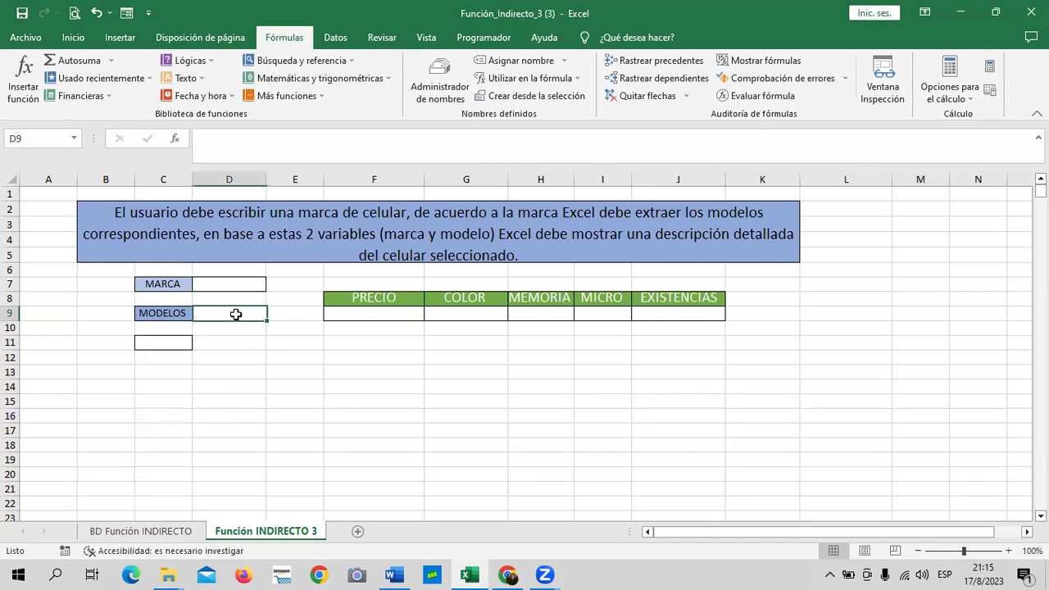
left_click(295, 357)
left_click(369, 387)
left_click(234, 314)
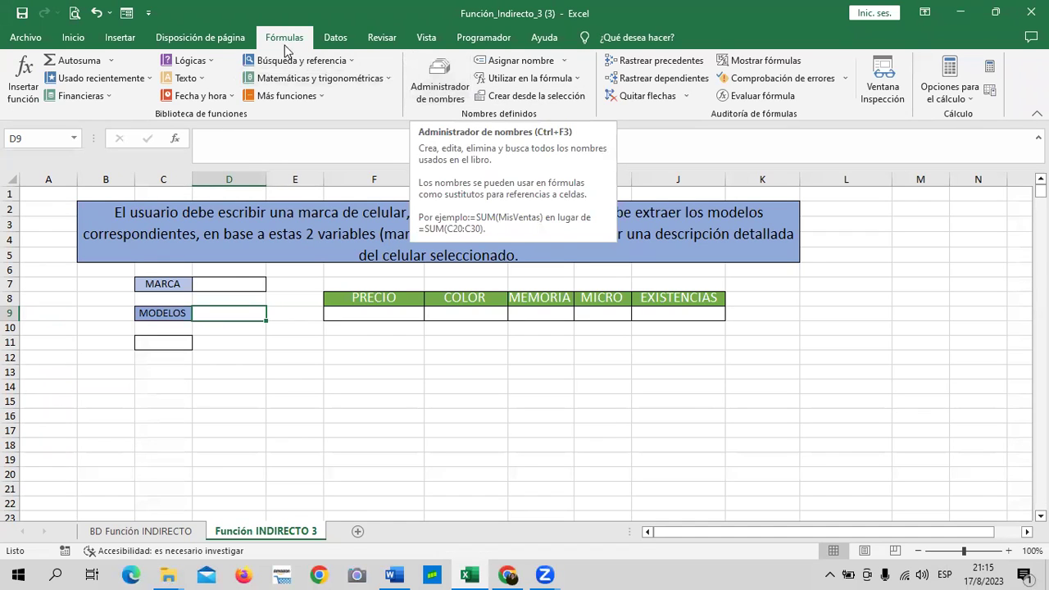
left_click(336, 37)
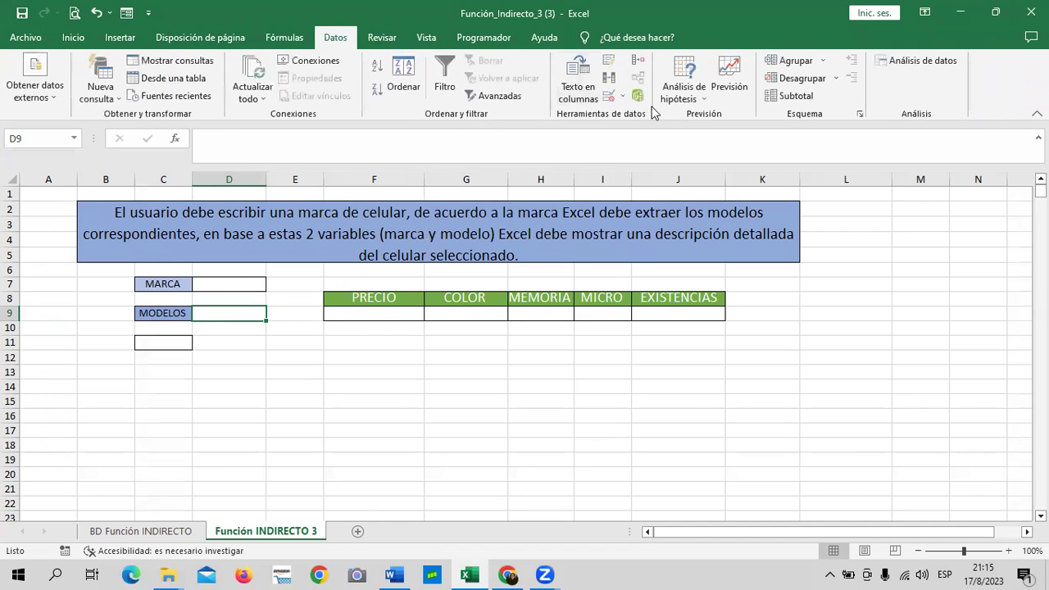
left_click(609, 98)
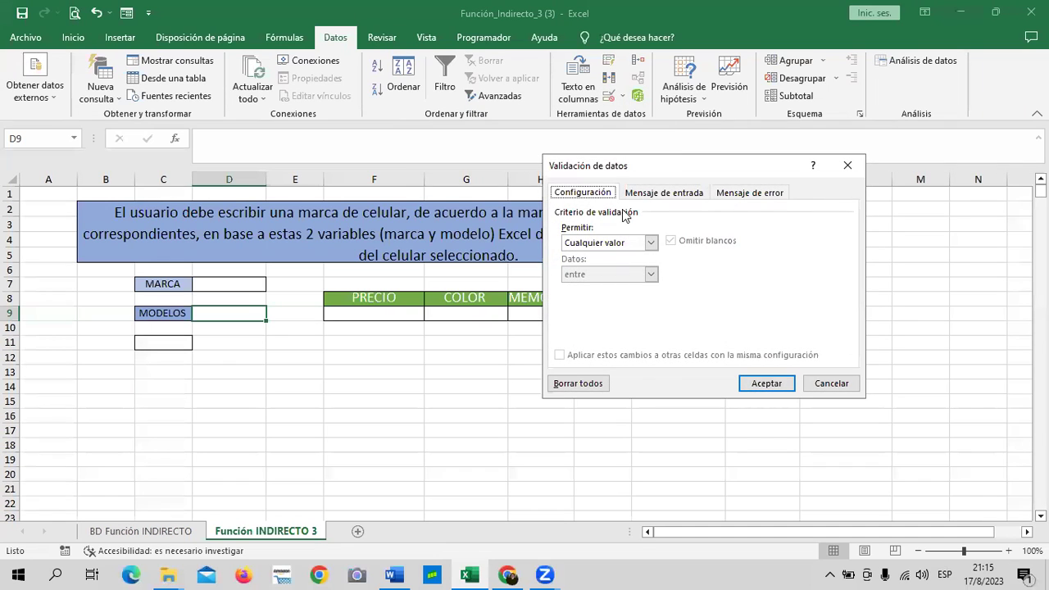
left_click(649, 243)
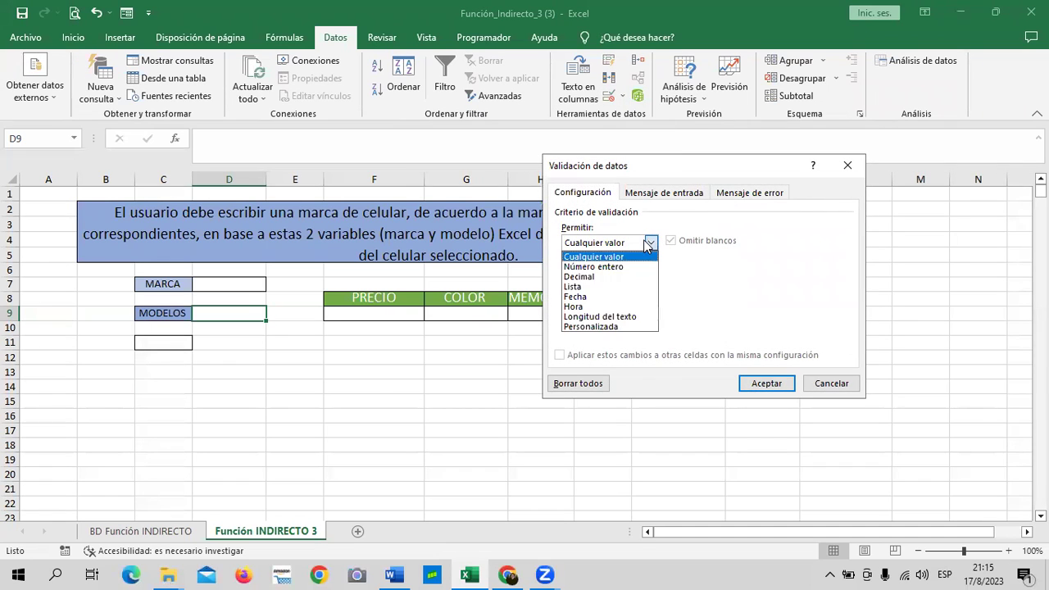
left_click(598, 287)
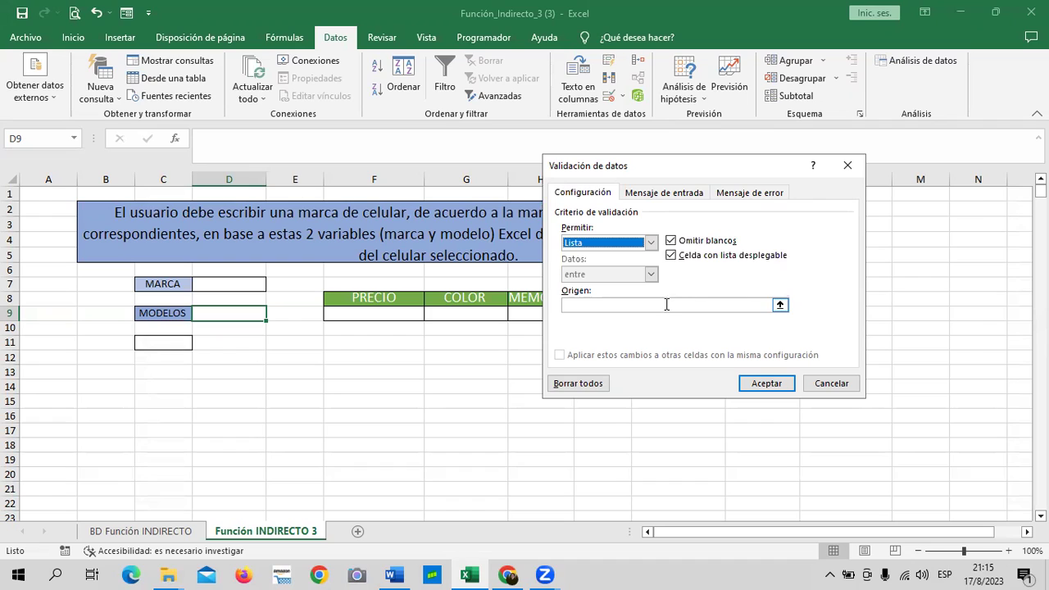
left_click(671, 303)
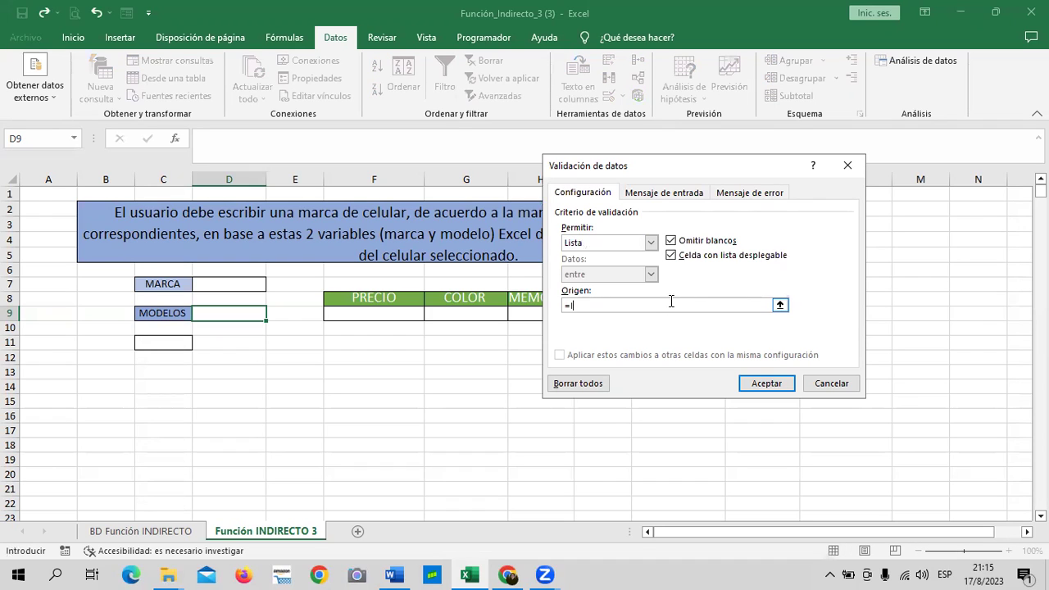
type("=INDIREC")
type("TO(")
left_click(223, 282)
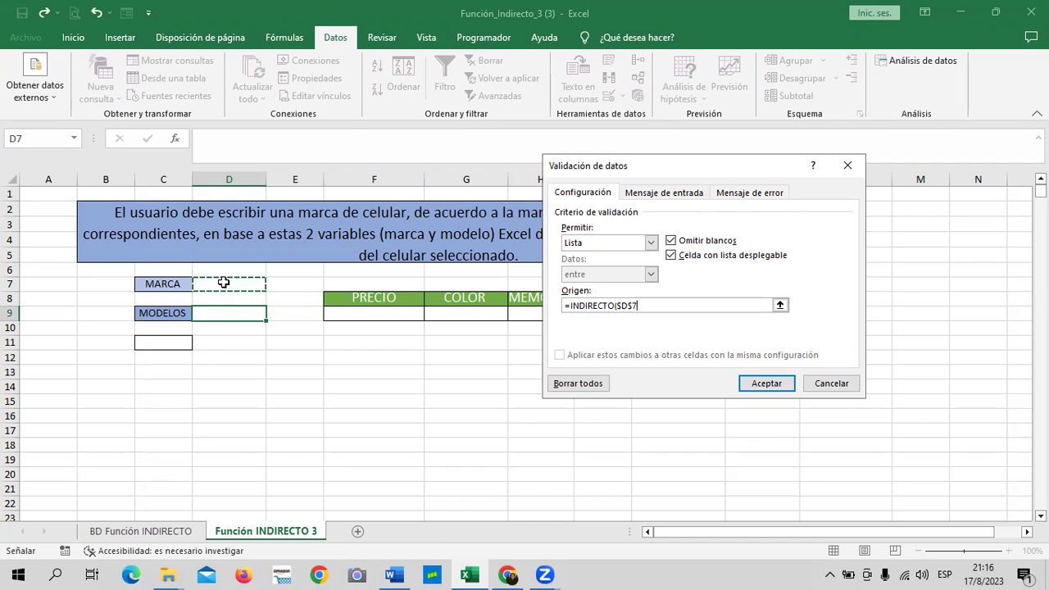
type(")")
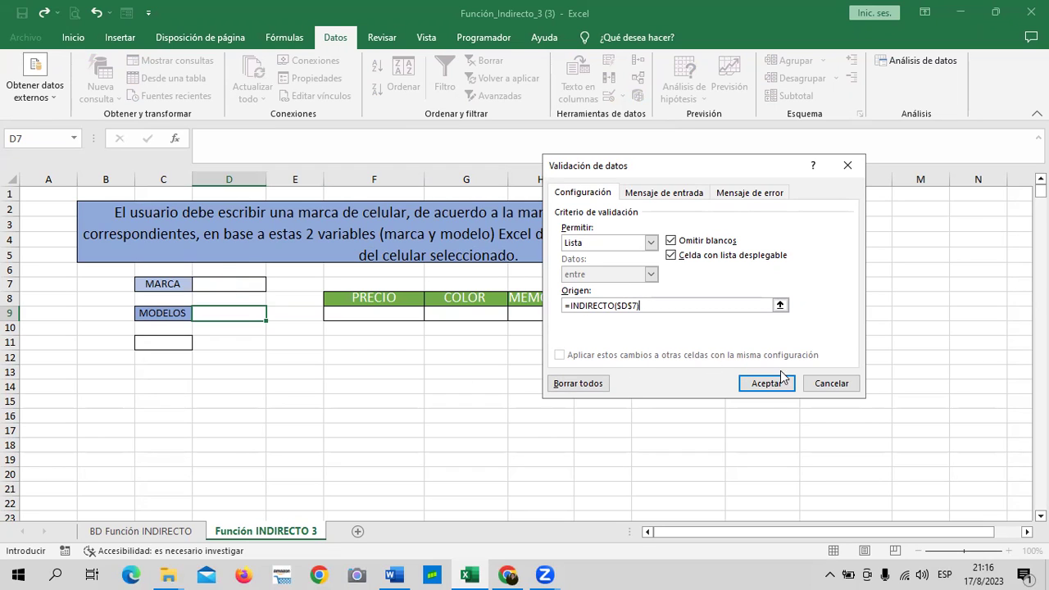
left_click(775, 385)
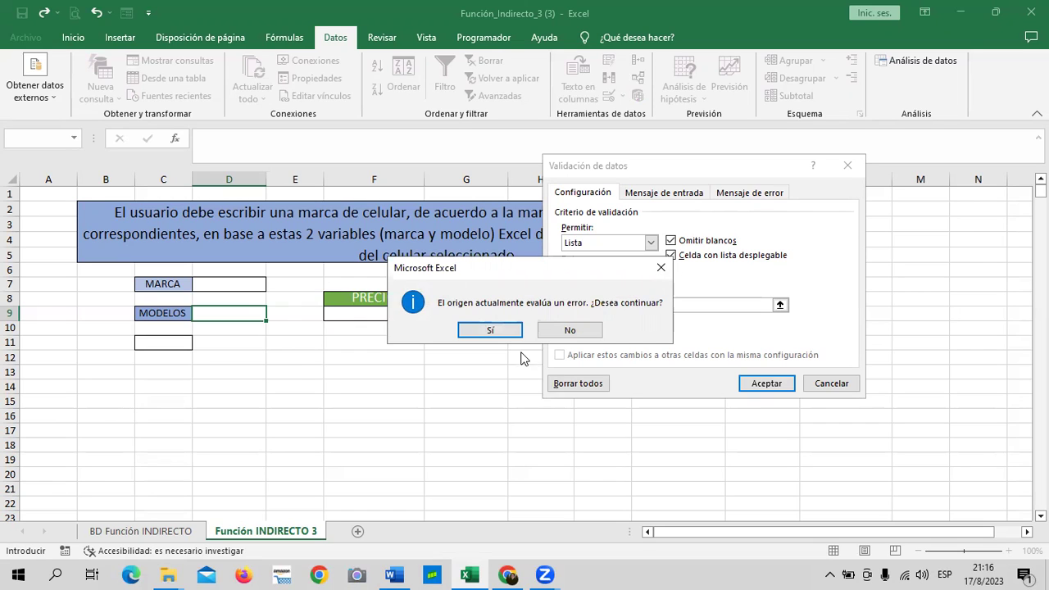
left_click(491, 329)
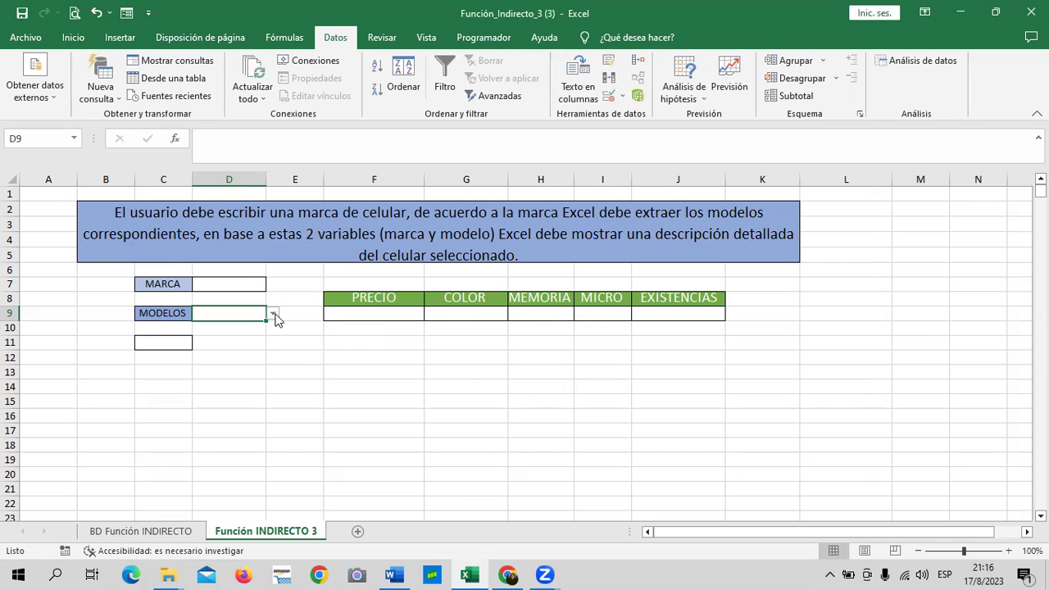
Enter SONY in D7 and check that the D9 dropdown lists the Sony models.
left_click(231, 281)
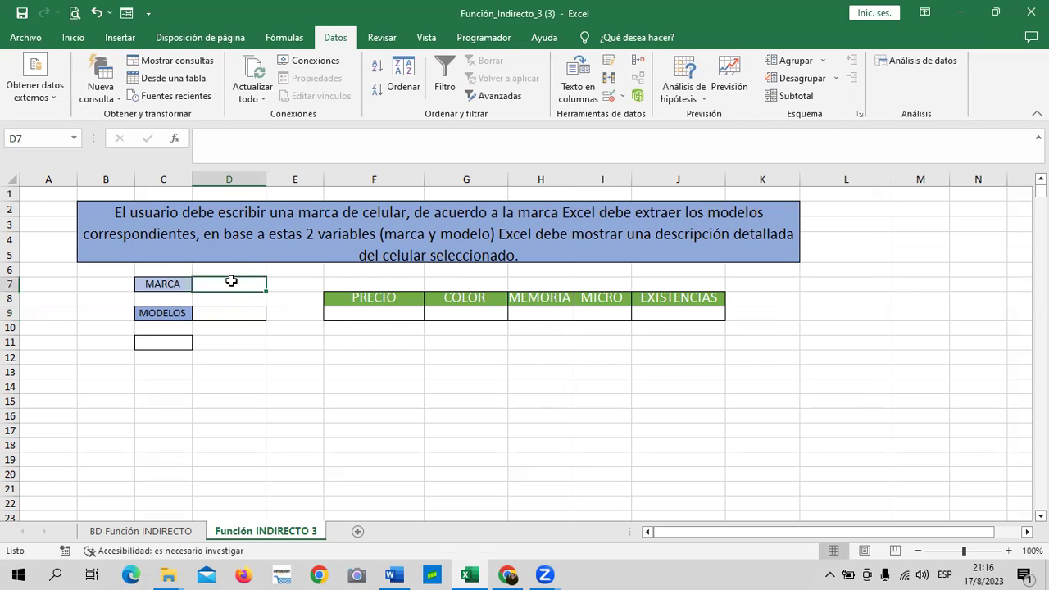
type("SONY")
left_click(246, 316)
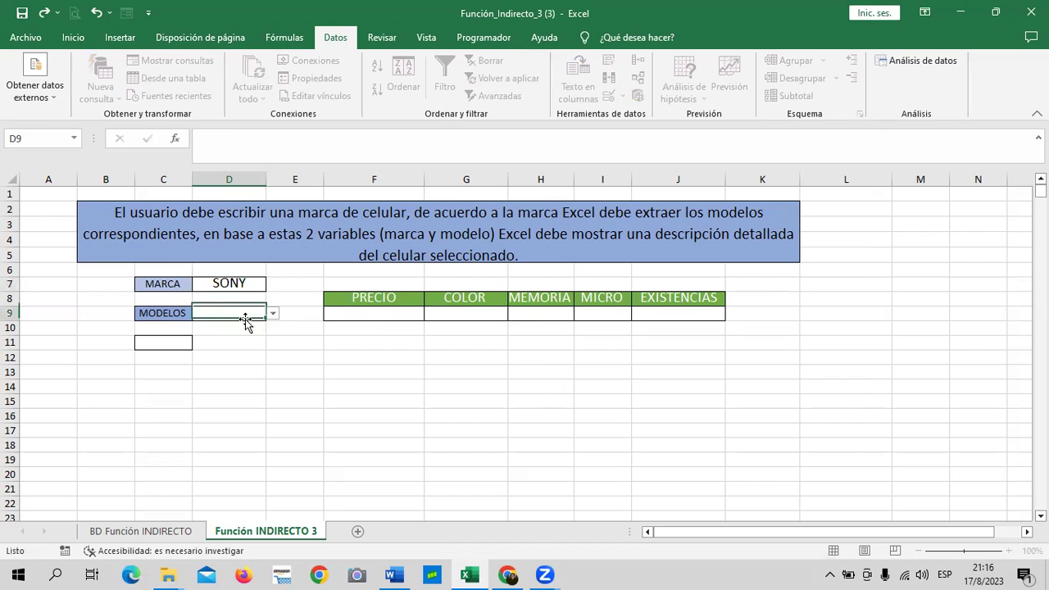
left_click(271, 314)
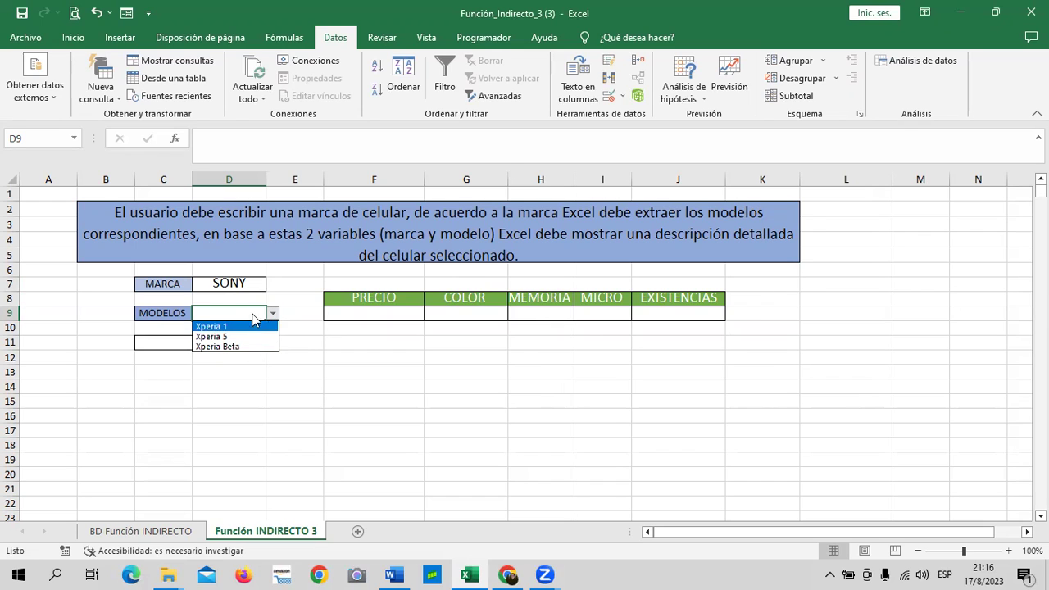
key("Escape")
Change the brand to SAMSUNG and check the Samsung models in the D9 list.
left_click(251, 282)
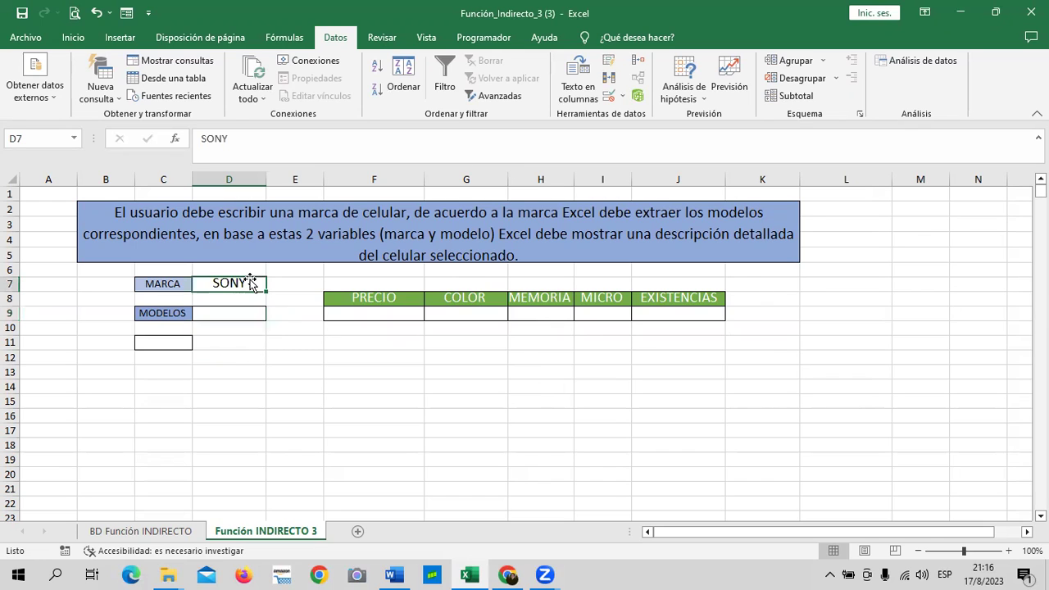
type("SAMSUNG")
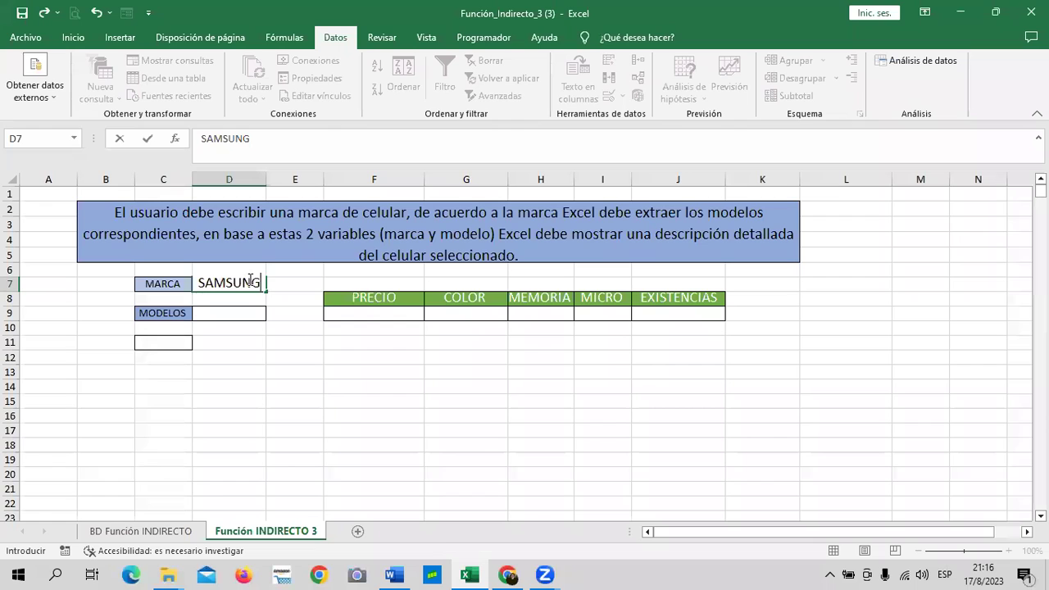
key("Return")
left_click(256, 313)
left_click(273, 313)
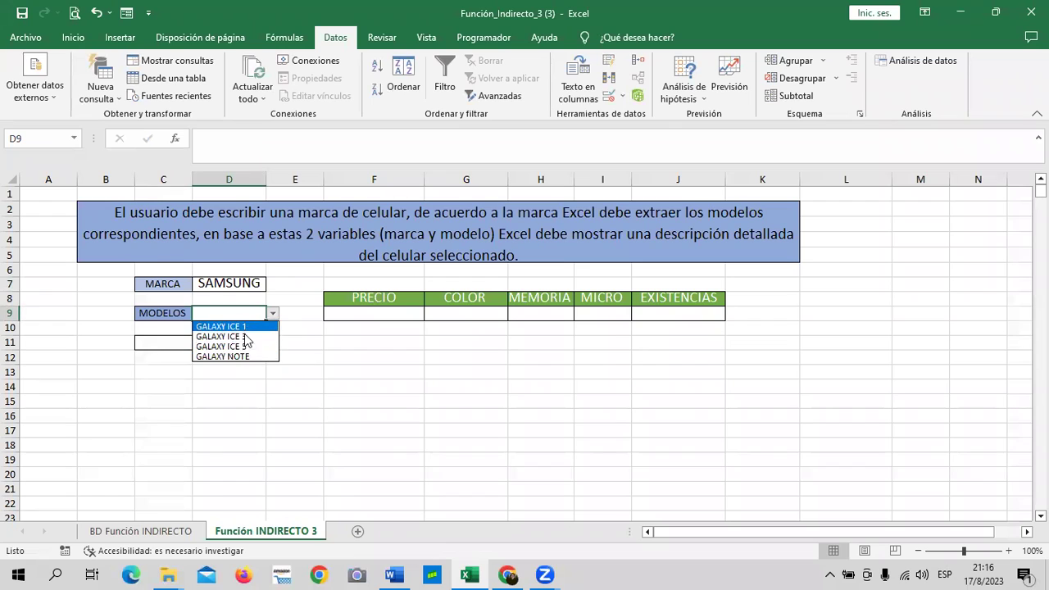
left_click(240, 282)
Change the brand to APPLE and confirm D9 now lists the iPhone models.
left_click(239, 283)
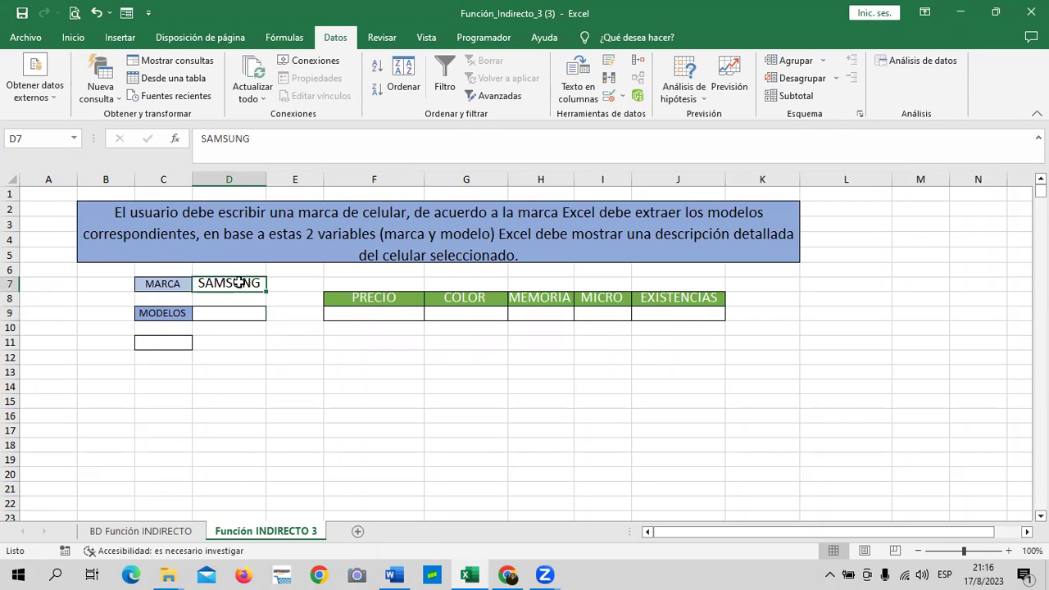
type("APL")
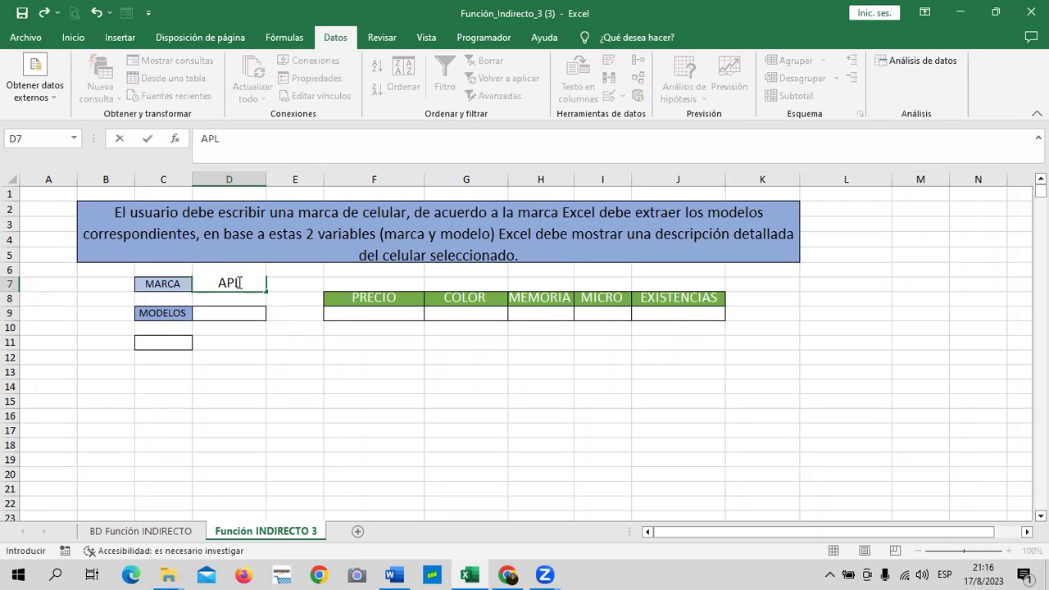
key("BackSpace")
type("PLE")
key("Return")
left_click(243, 326)
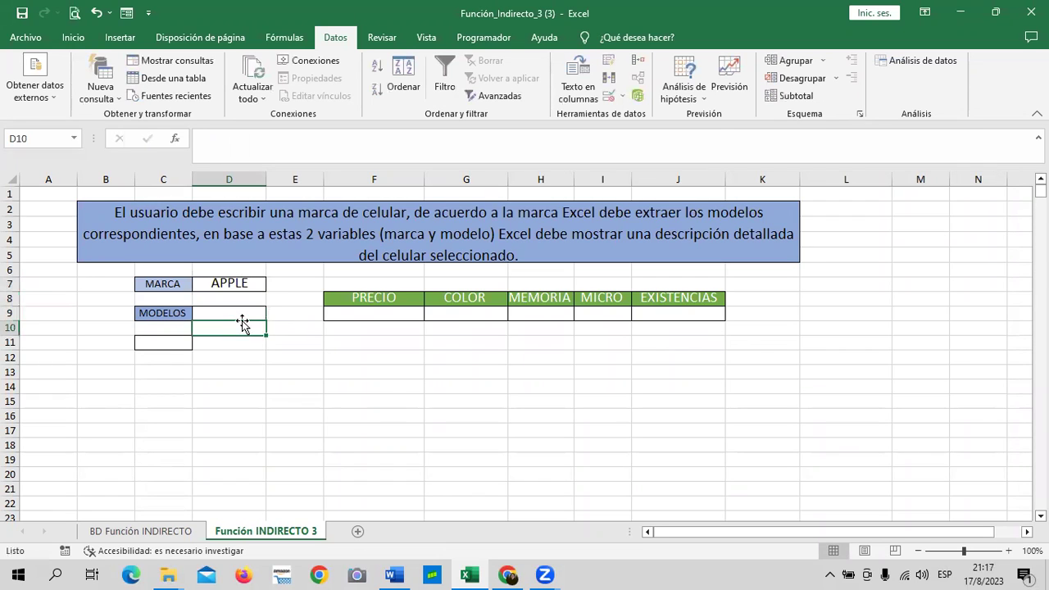
left_click(254, 315)
left_click(272, 313)
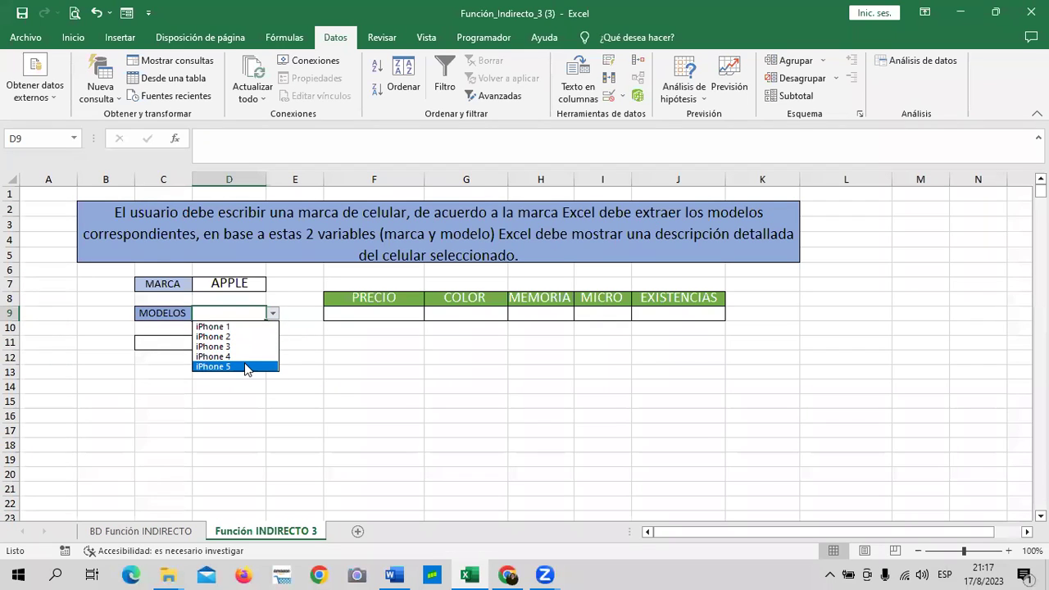
left_click(231, 284)
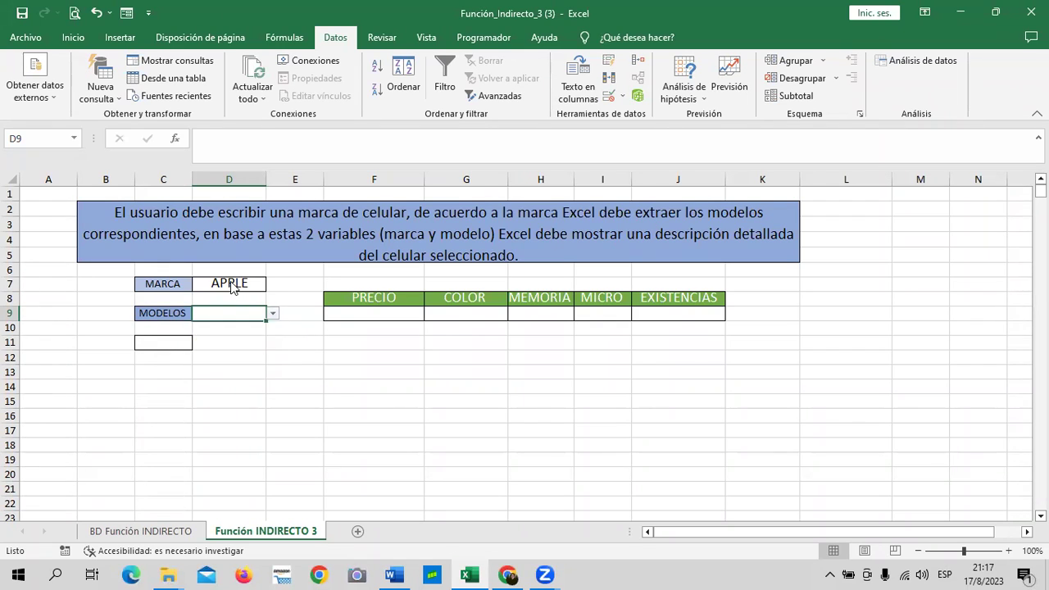
Switch the brand to LG and review the LG model list in D9.
left_click(231, 282)
key("BackSpace")
type("LG")
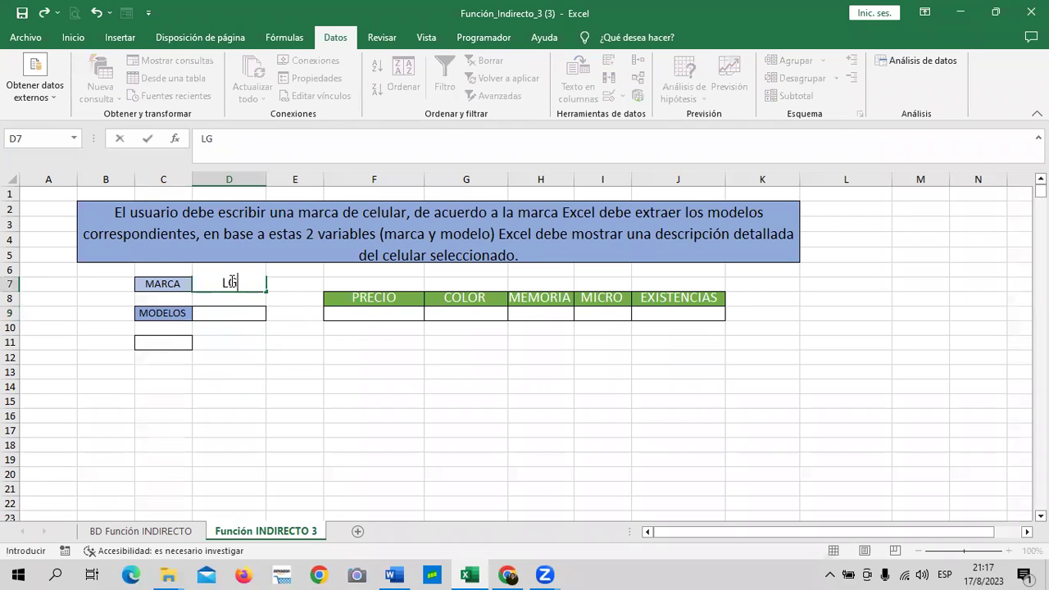
key("Return")
left_click(236, 314)
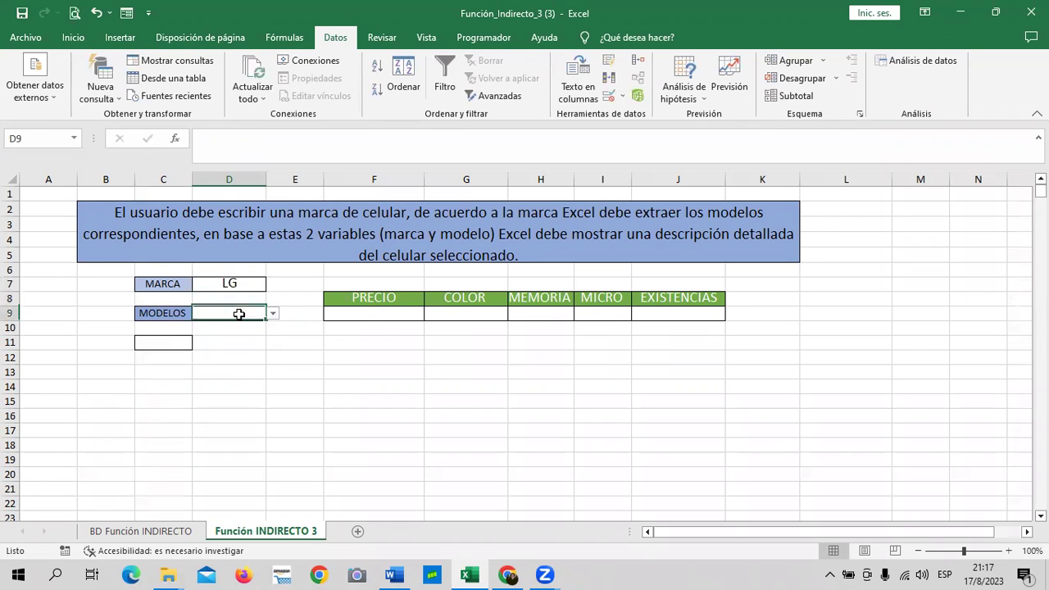
left_click(273, 315)
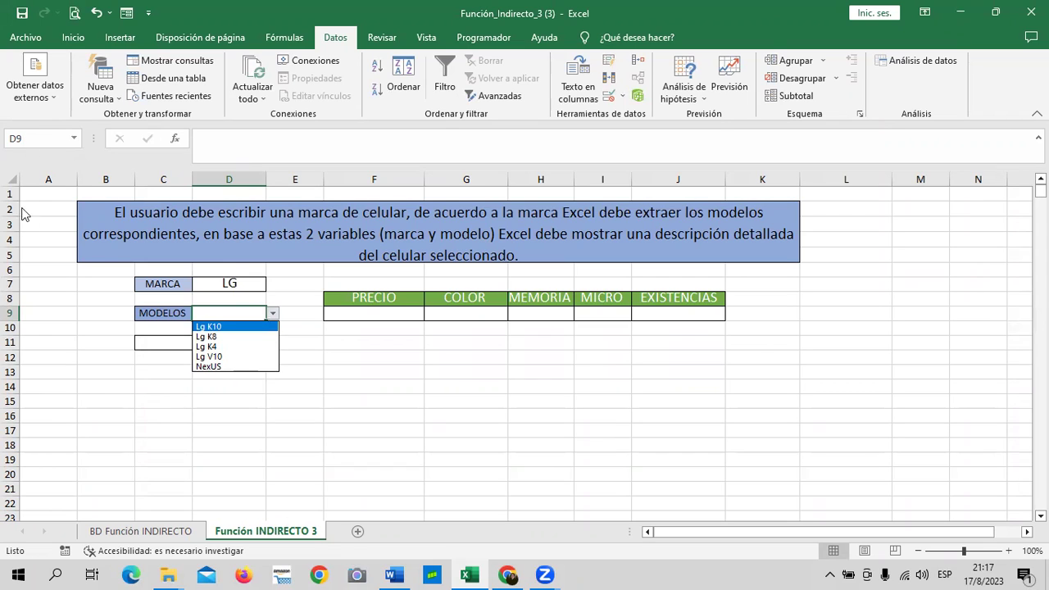
left_click(236, 292)
Enter MOTOROLA and confirm D9 offers Droid 1, Droid Mini, Droid Turbo and Droid X.
double_click(237, 283)
type("MOTOROLA")
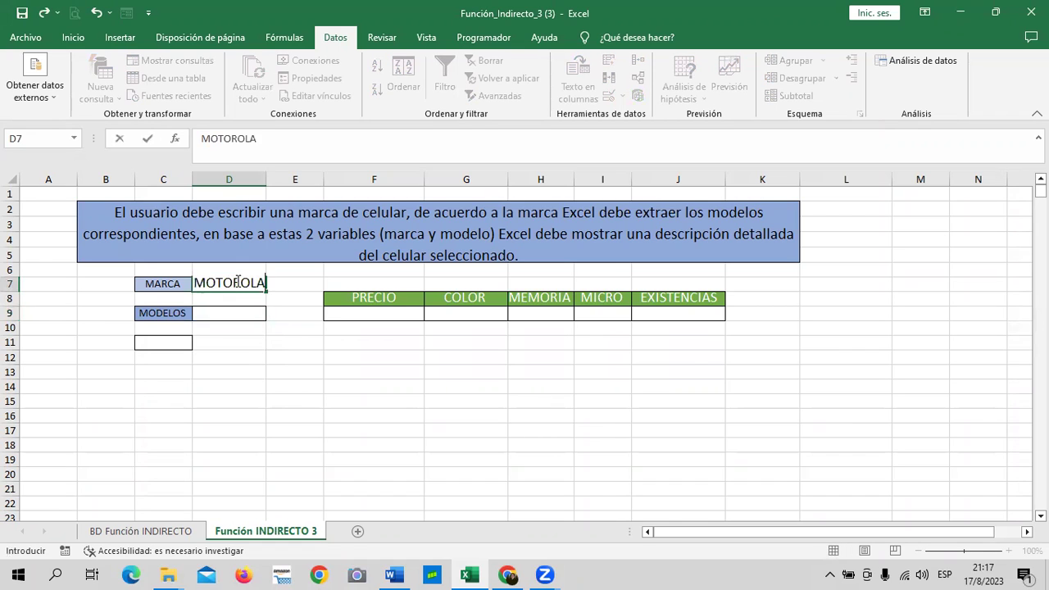
key("Return")
left_click(231, 311)
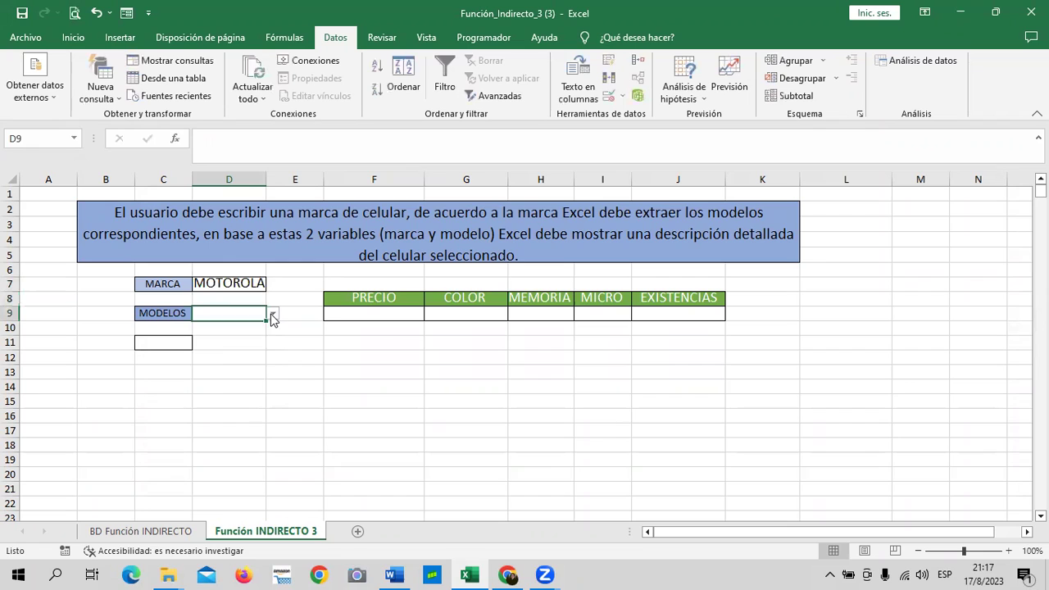
left_click(272, 313)
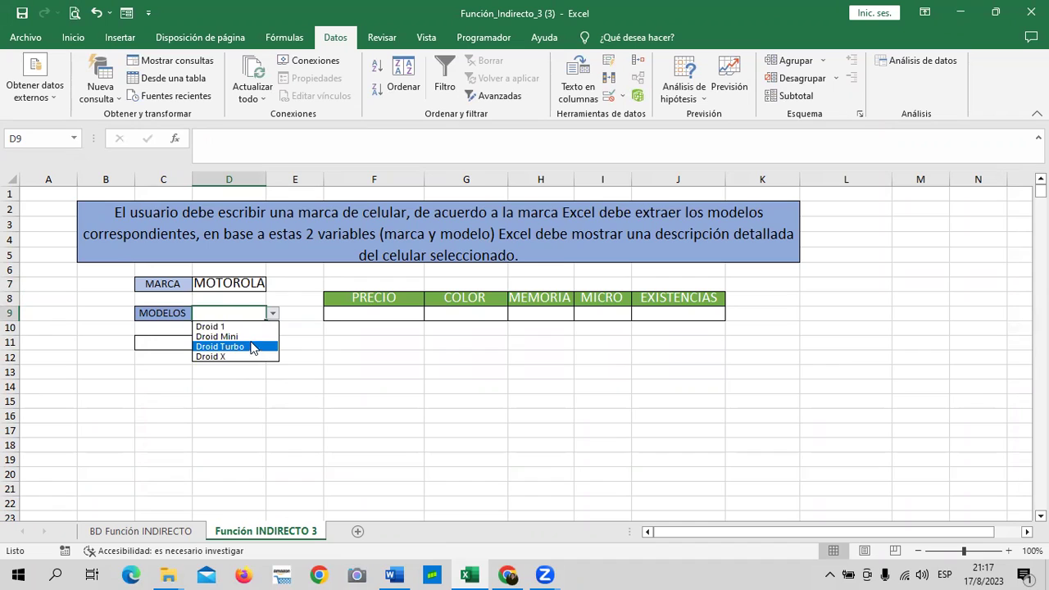
left_click(252, 281)
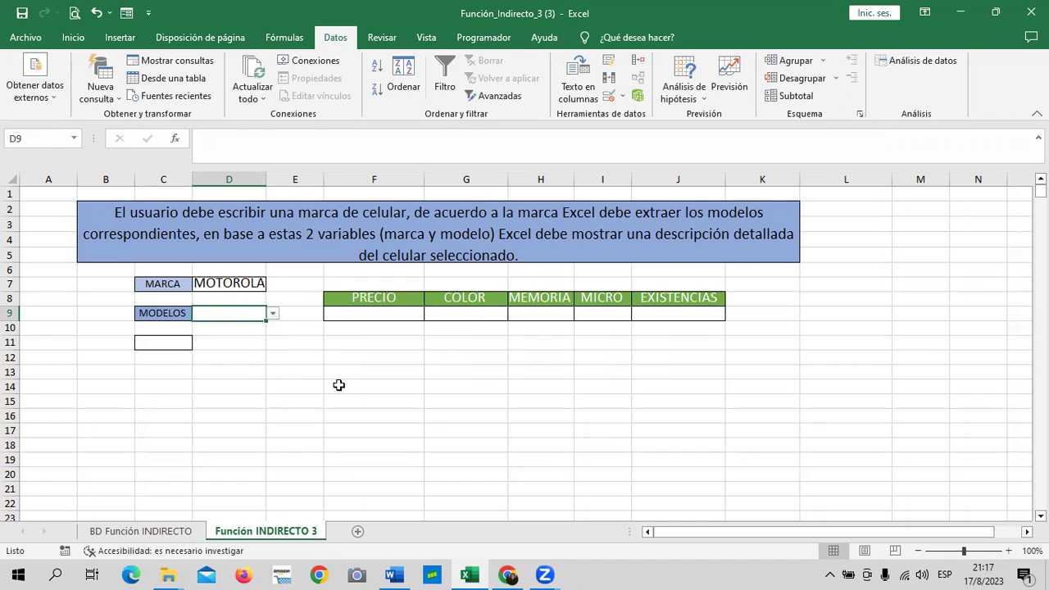
left_click(398, 401)
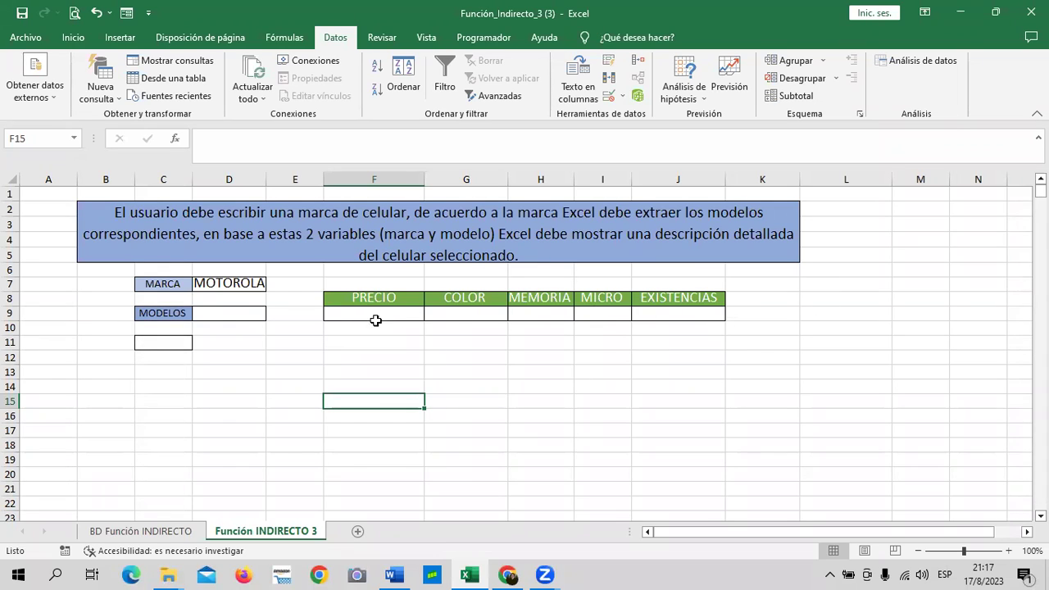
On BD Función INDIRECTO, go over the PRECIO, COLOR, EXISTENCIA, MEMORIA and MICRO headers.
left_click(171, 532)
scroll(471, 421, "up", 2)
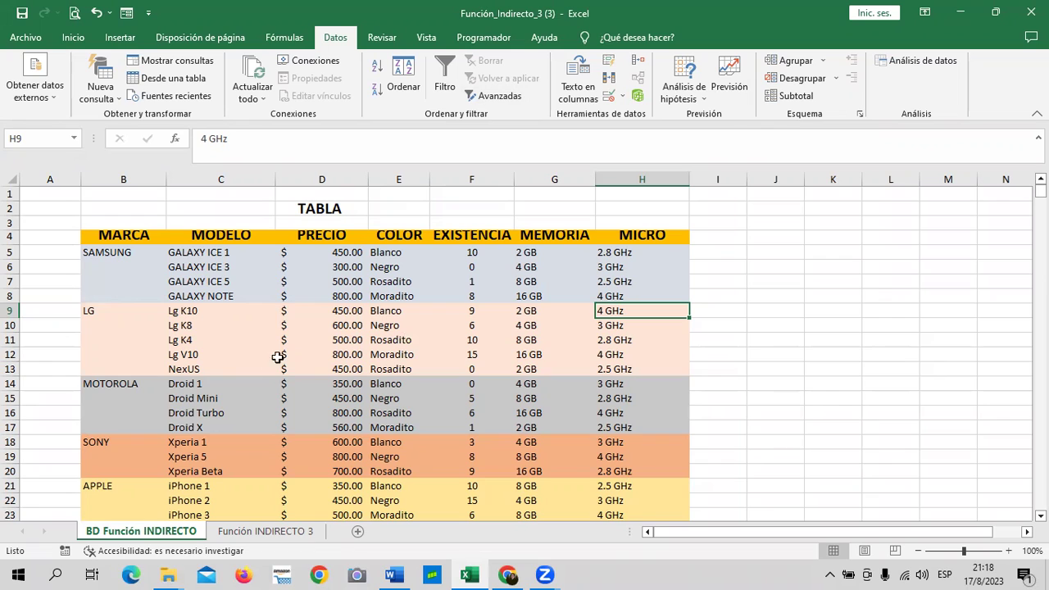
left_click(347, 235)
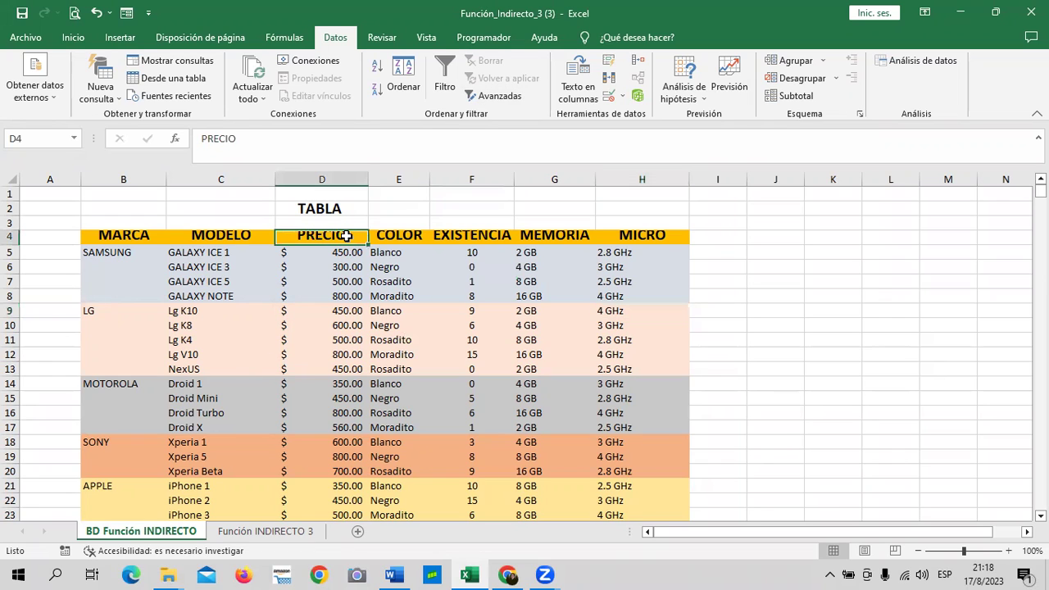
left_click(401, 235)
left_click(464, 235)
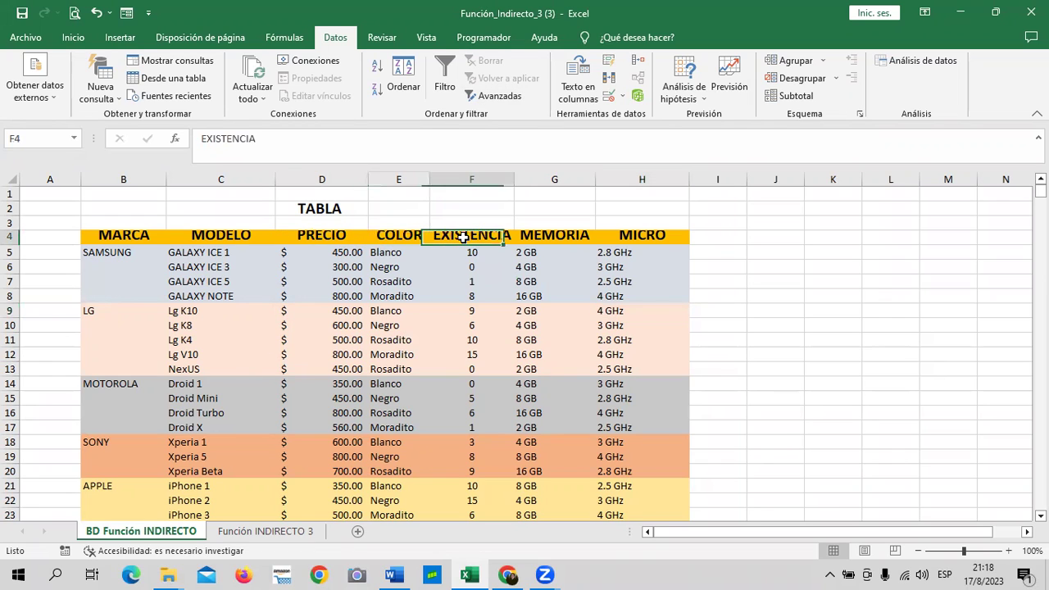
left_click(543, 237)
left_click(616, 237)
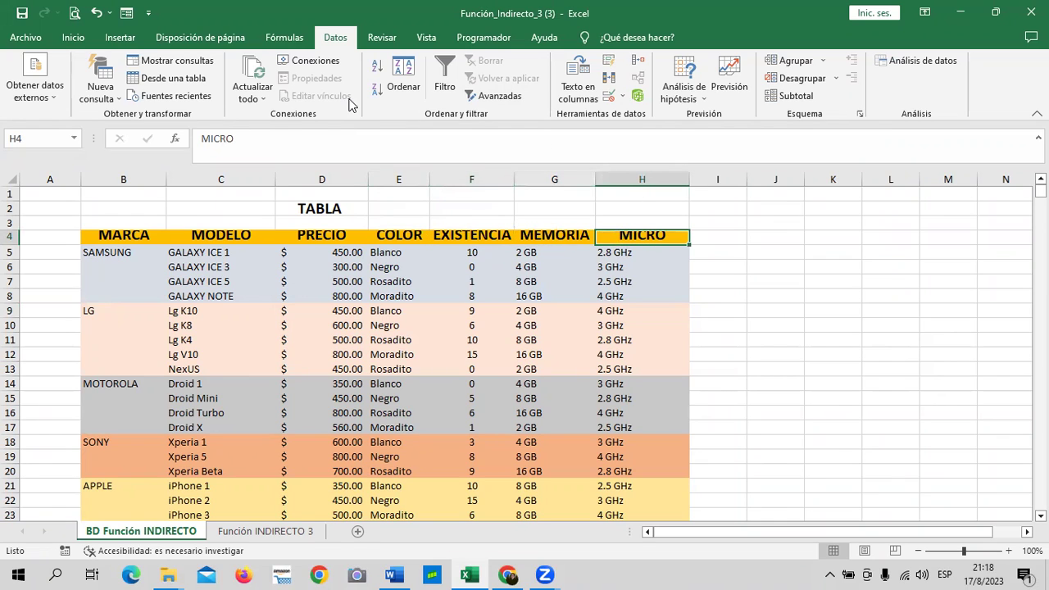
Click through GALAXY ICE 1's cells, ending on its 450 price in D5.
left_click(233, 252)
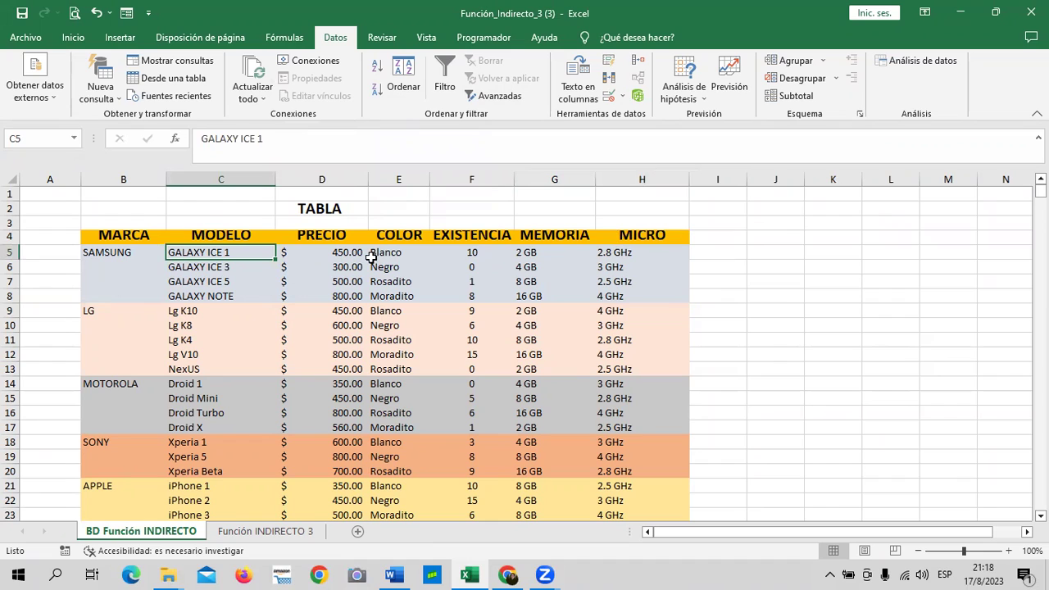
left_click(328, 253)
left_click(441, 252)
left_click(344, 253)
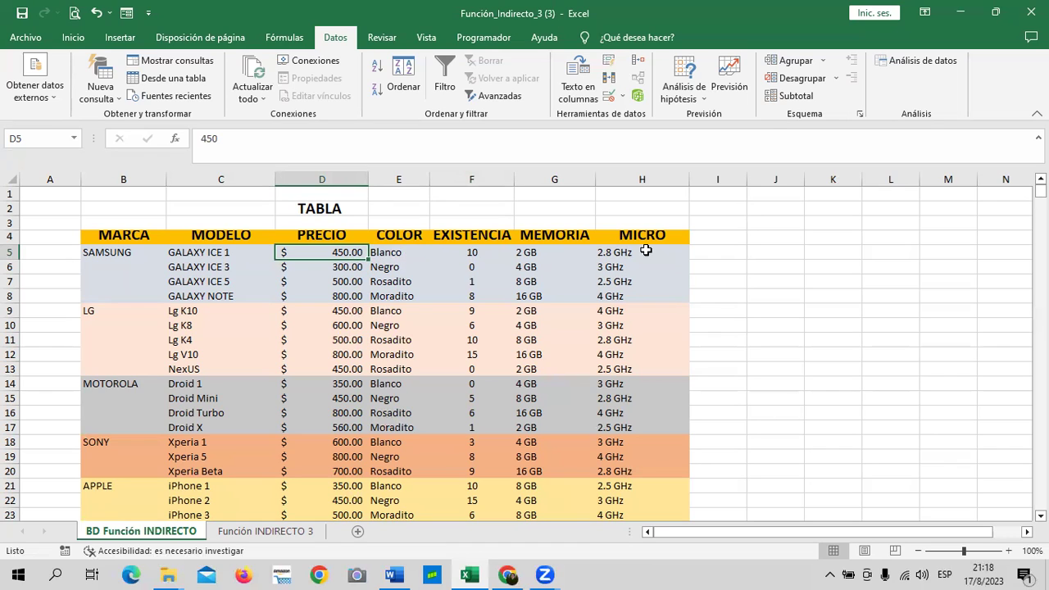
left_click(434, 279)
left_click(344, 254)
left_click(419, 253)
left_click(352, 253)
Give price cell D5 a GALAXY ICE 1 price name and name colour cell E5 'GALAXY_ICE_1_COL'.
left_click(59, 139)
type("G")
type("CE")
type("_")
type("1")
type("_PRE")
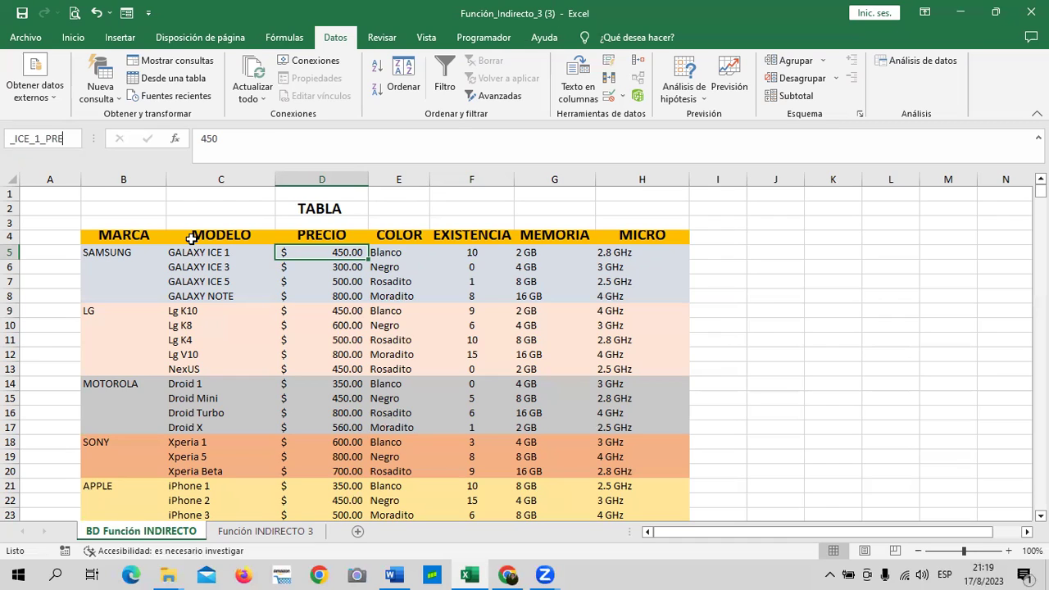
key("Return")
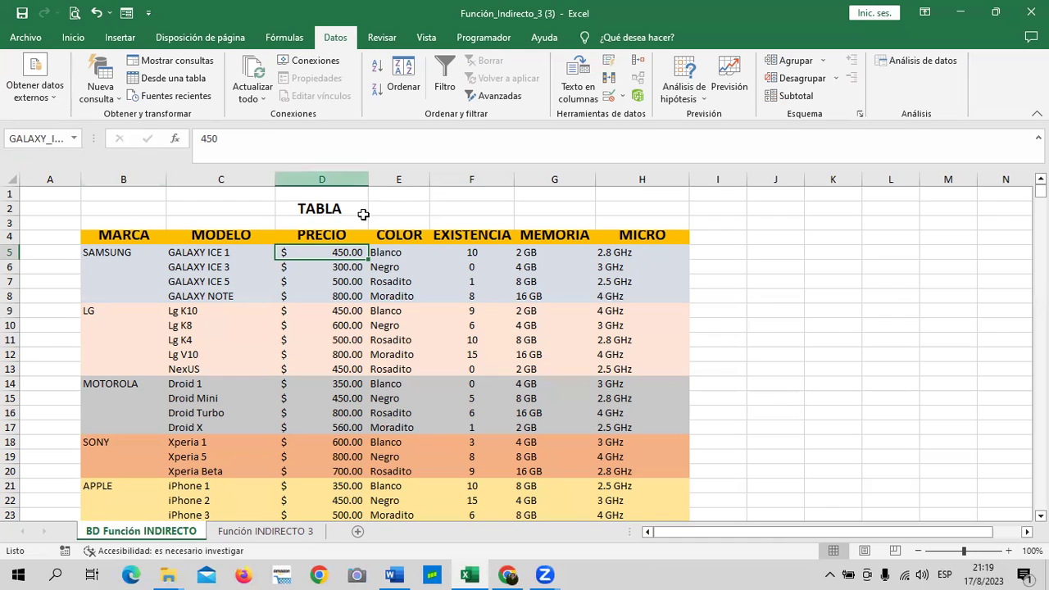
left_click(323, 326)
left_click(340, 252)
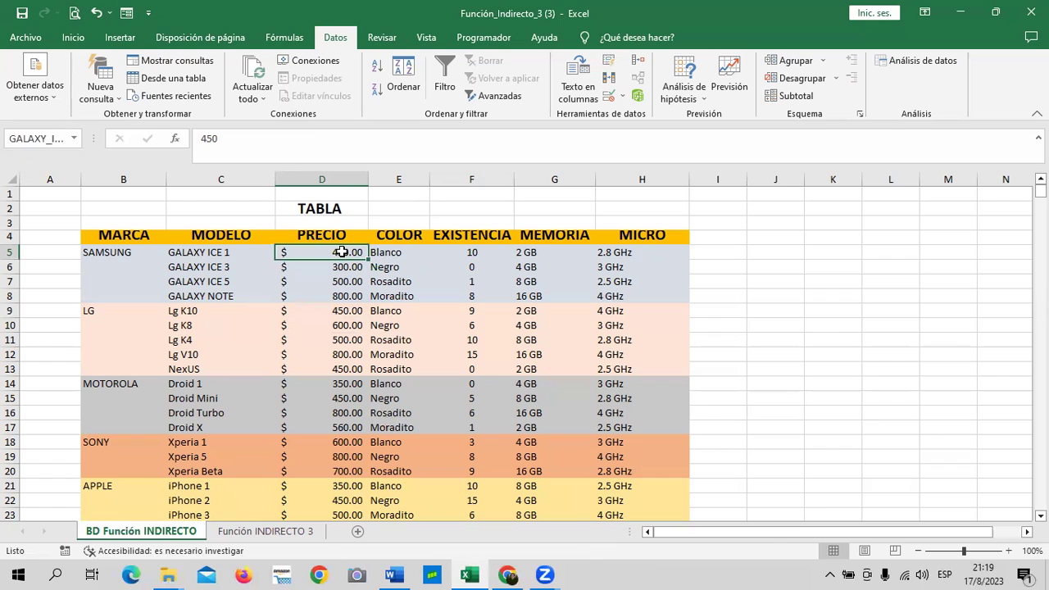
left_click(410, 252)
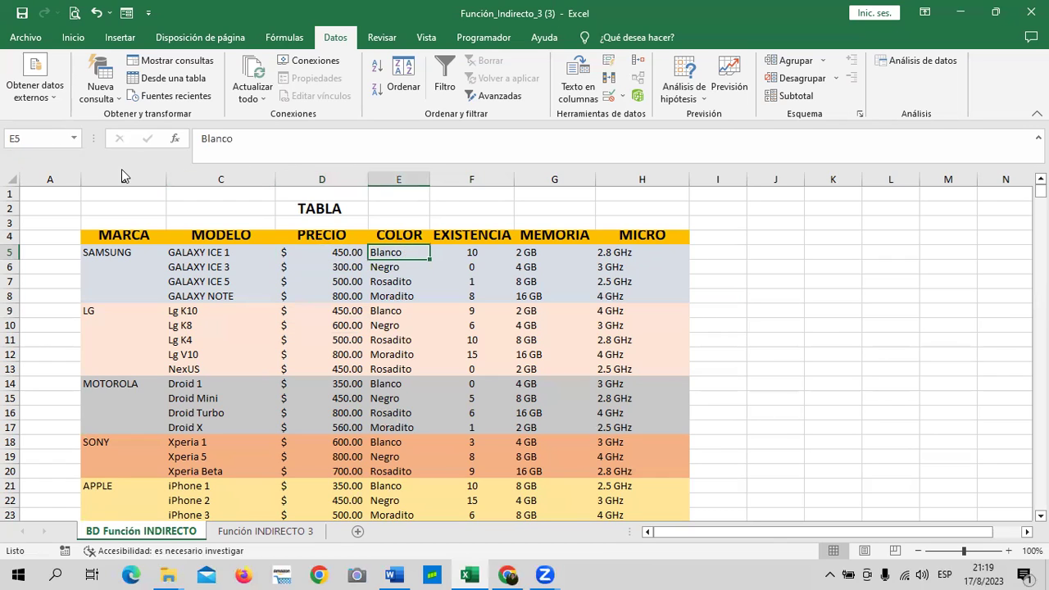
left_click(59, 138)
type("GALA")
type("XY")
type("_")
type("ICE_")
type("1_")
type("COL")
key("Return")
Name stock cell F5 'GALAXY_ICE_1EXIS' and memory cell G5 'GALAXY_ICE_1_MEM'.
left_click(478, 252)
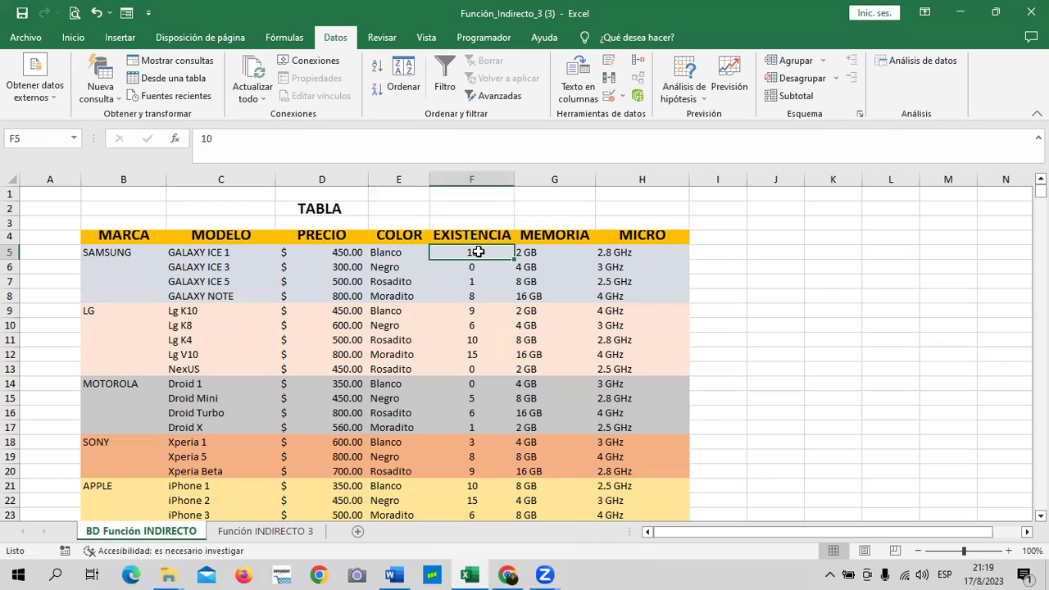
left_click(50, 135)
type("GALA")
type("XY")
type("_")
type("IC")
type("E")
type("_")
type("1")
type("EXIS")
key("Return")
left_click(571, 251)
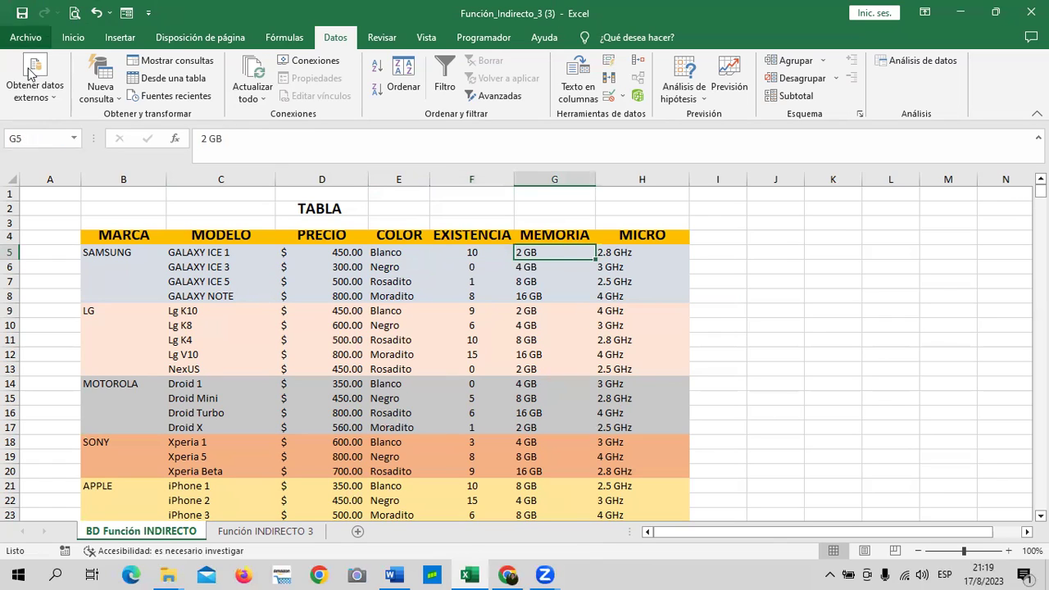
left_click(58, 139)
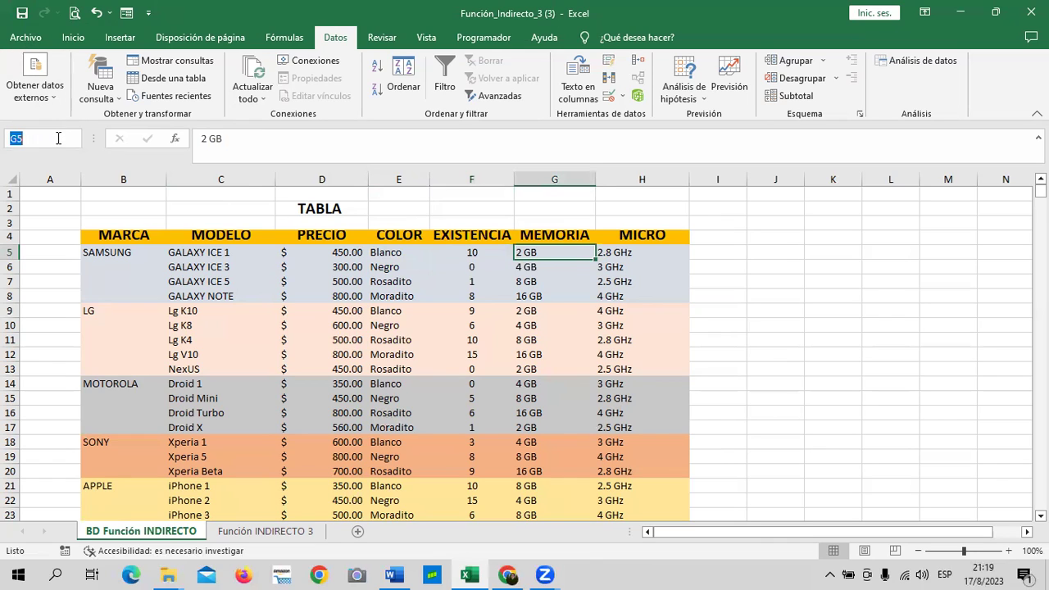
type("GALAXY")
type("_")
type("IC")
type("E_")
type("1")
type("_MEM")
key("Return")
left_click(645, 250)
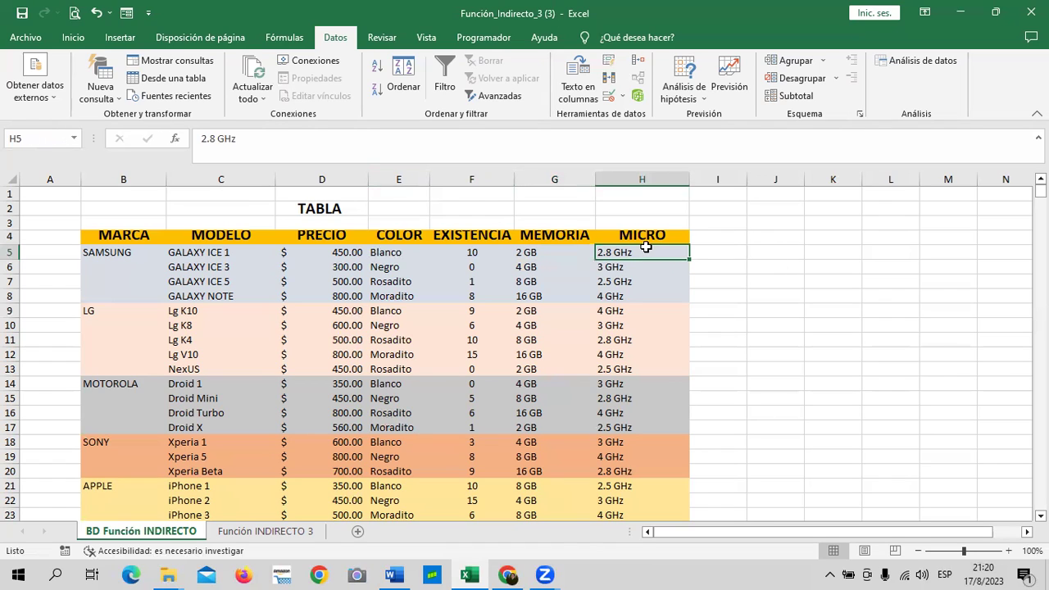
left_click(51, 141)
type("GALA")
type("XY")
type("_ICE_1_")
type("MI")
type("C")
key("Return")
key("Down")
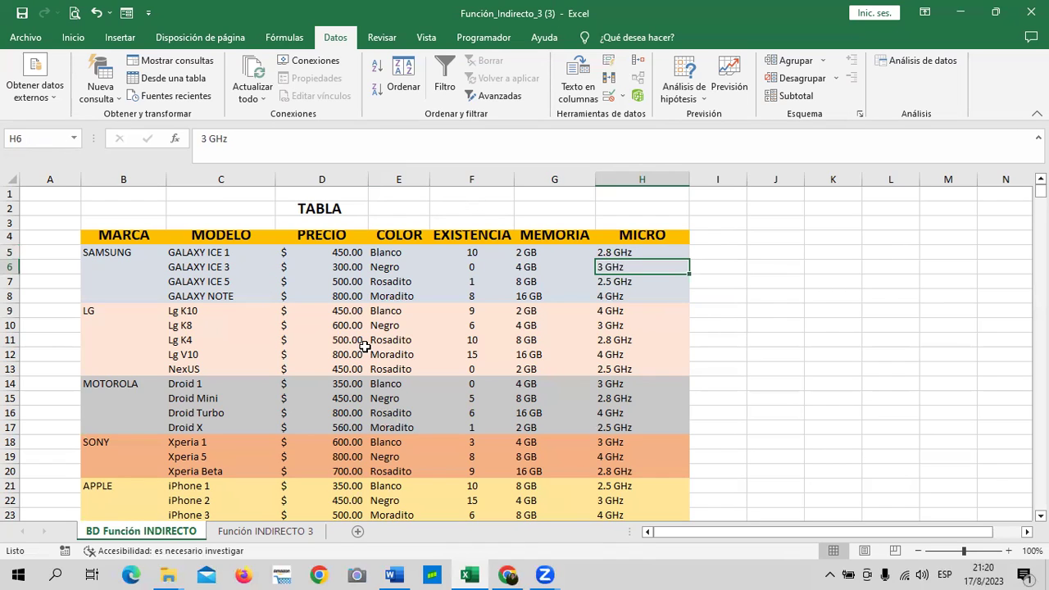
left_click(241, 254)
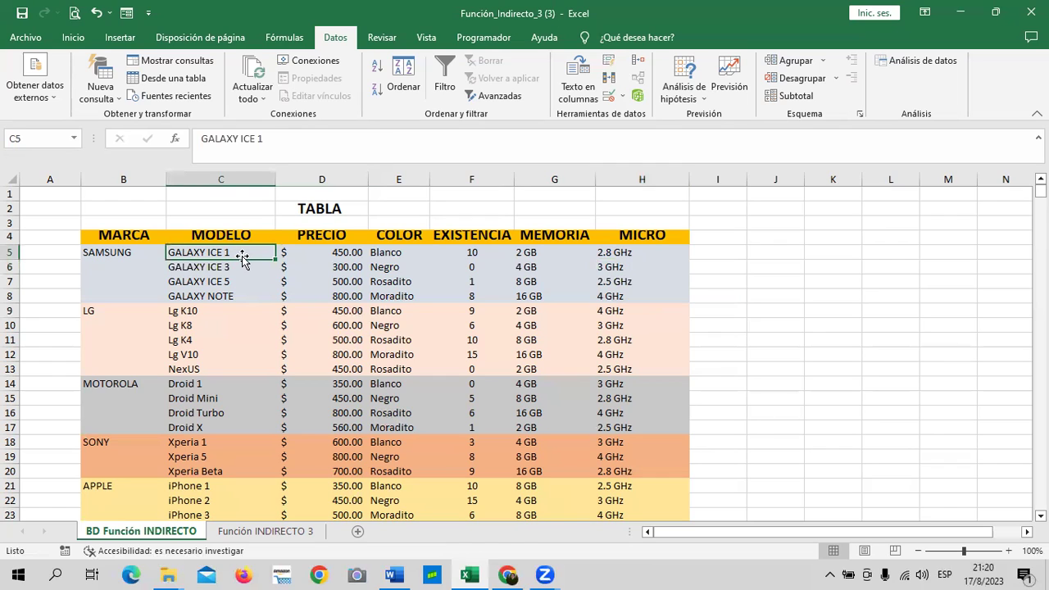
left_click(313, 251)
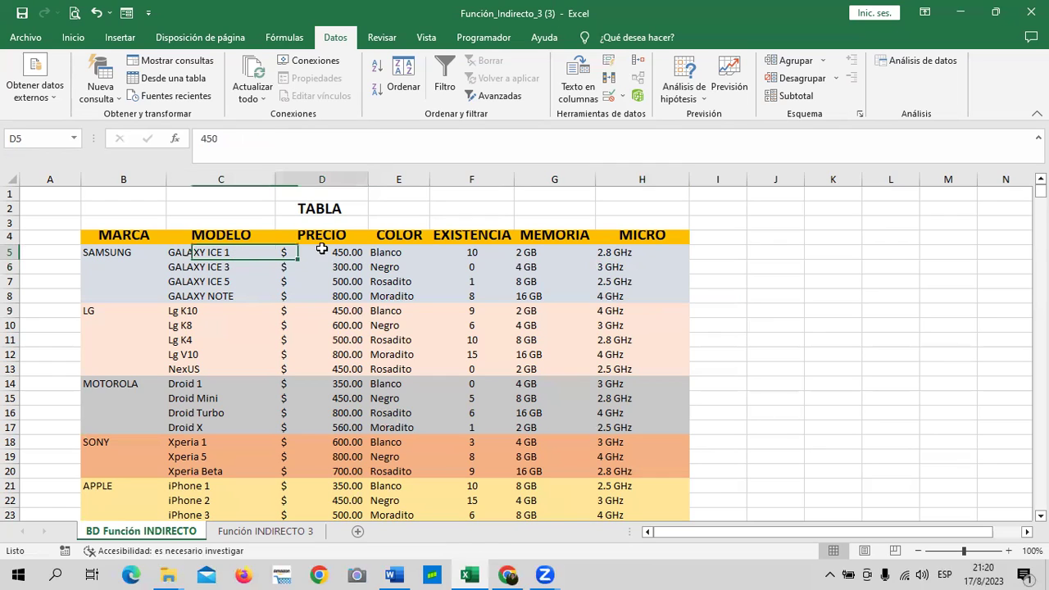
left_click(385, 248)
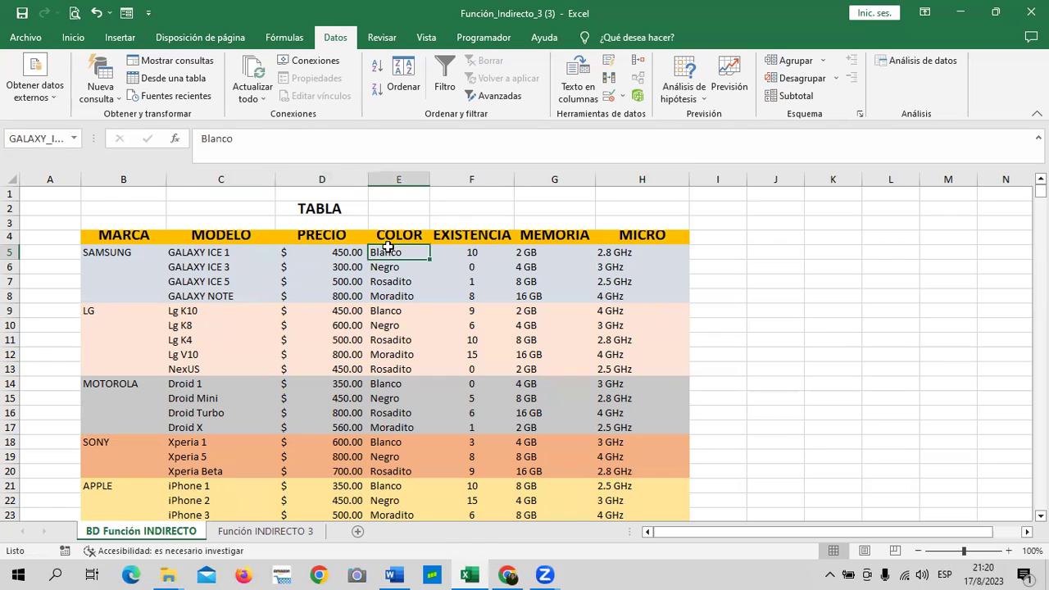
left_click(459, 249)
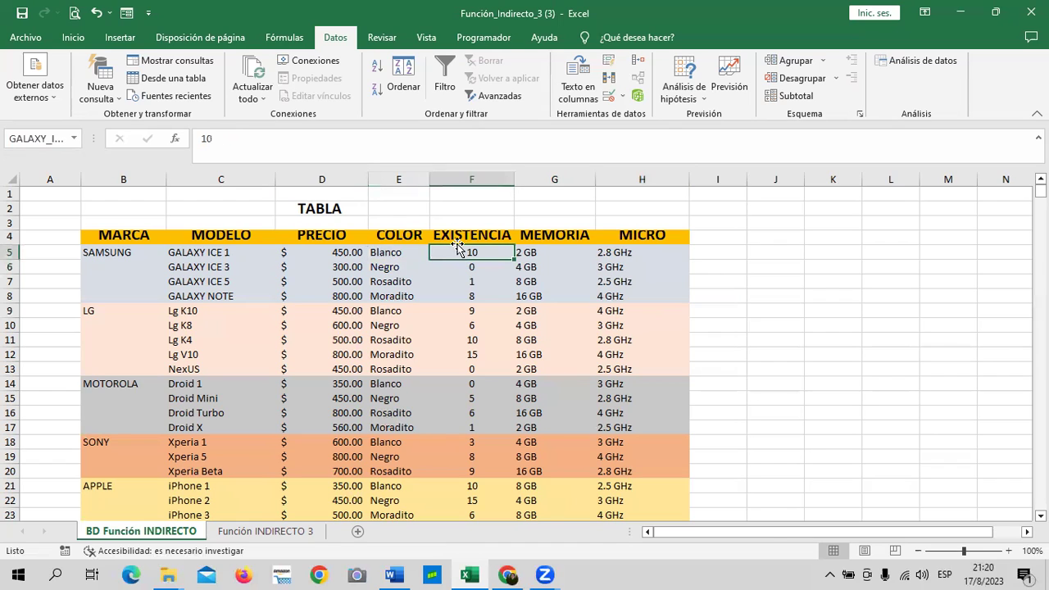
left_click(525, 249)
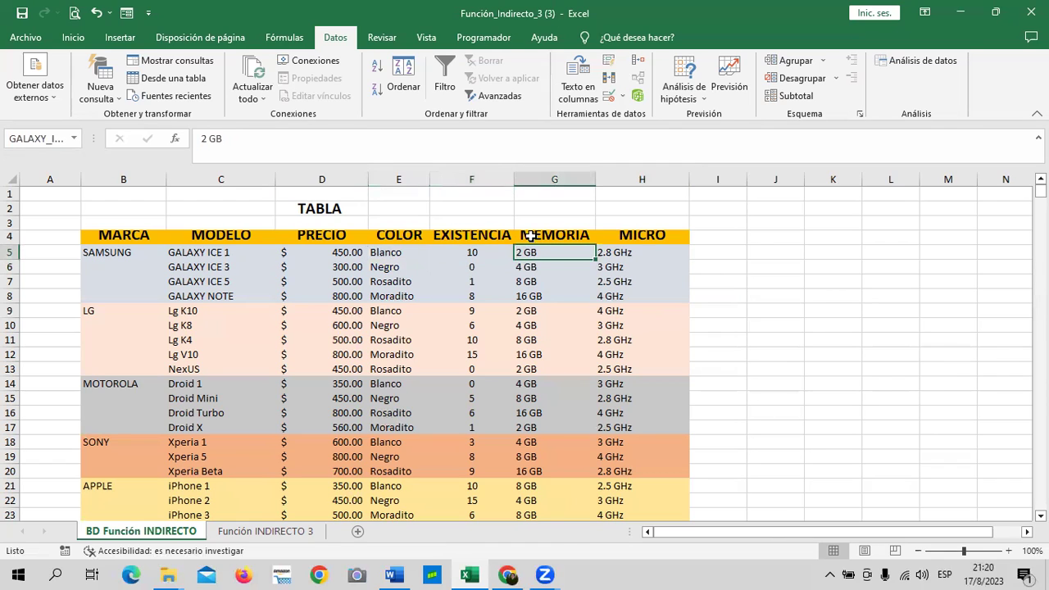
left_click(623, 248)
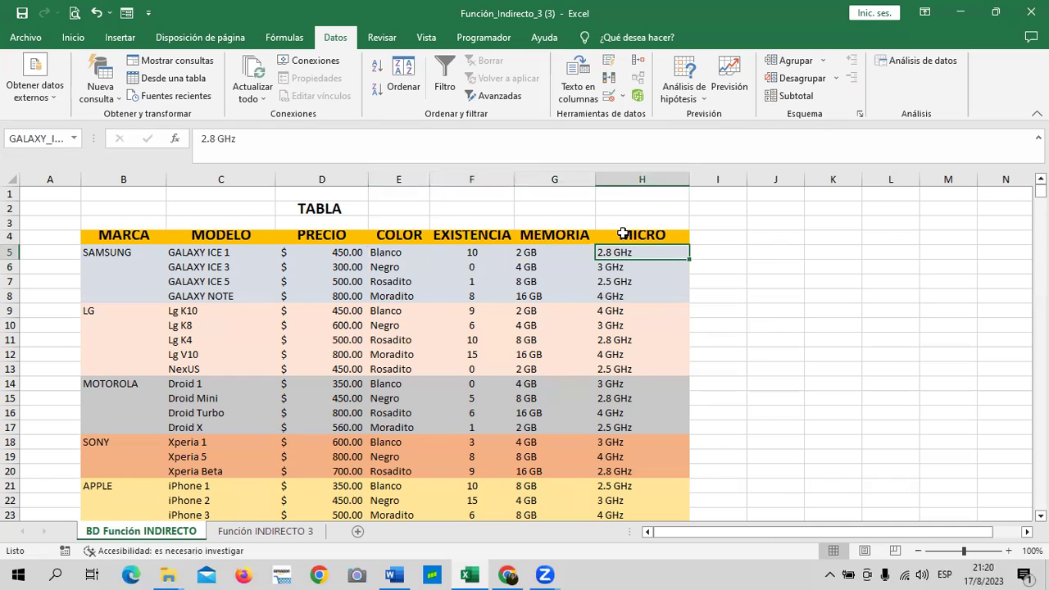
scroll(623, 229, "down", 2)
scroll(614, 235, "up", 1)
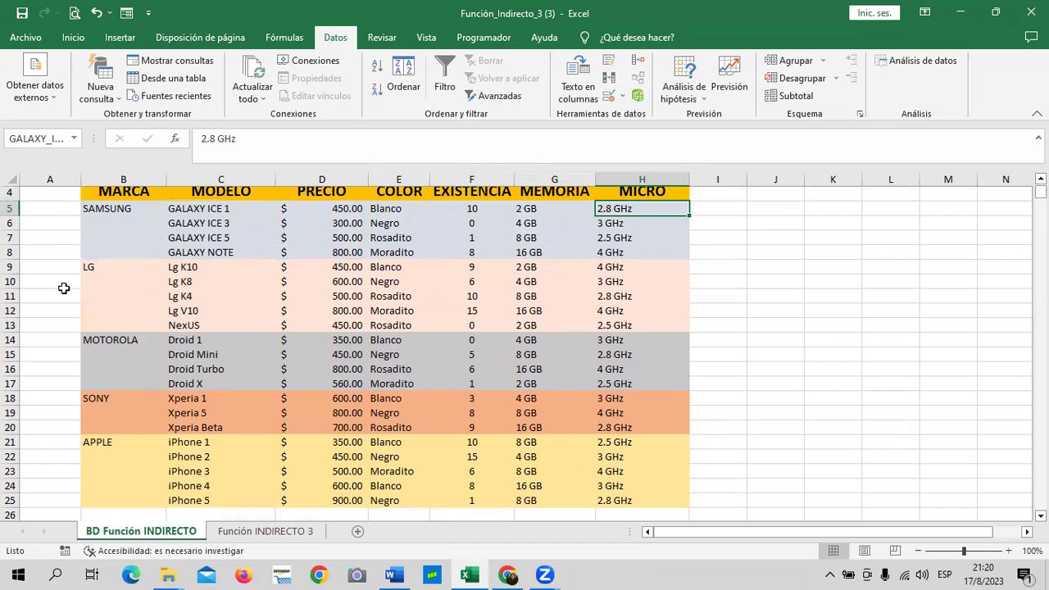
left_click(348, 268)
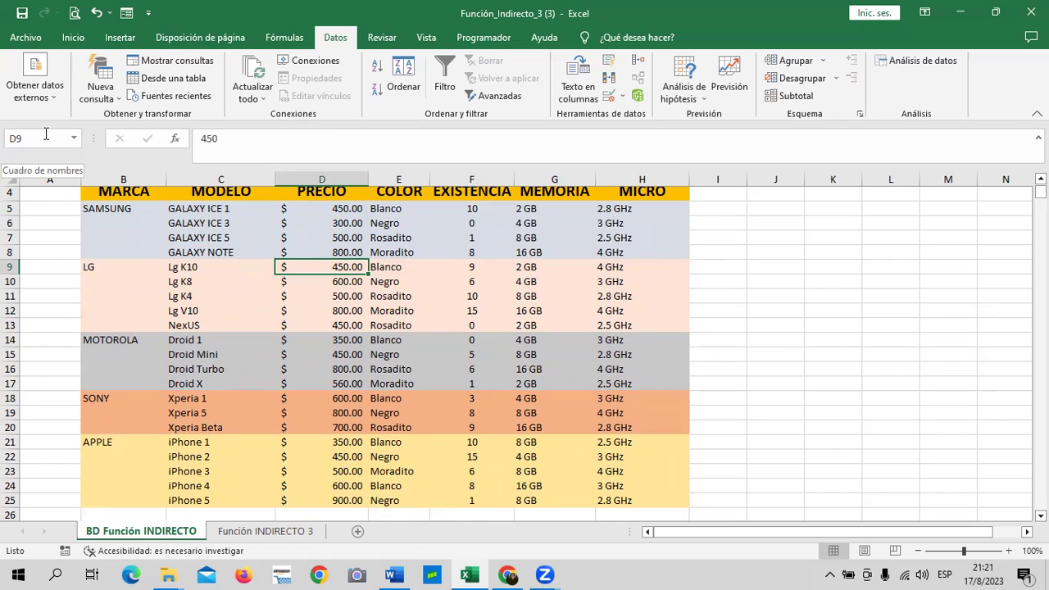
Name the Lg K10 price cell D9 (450.00) Lg_k10_PRE using the Name Box.
left_click(149, 267)
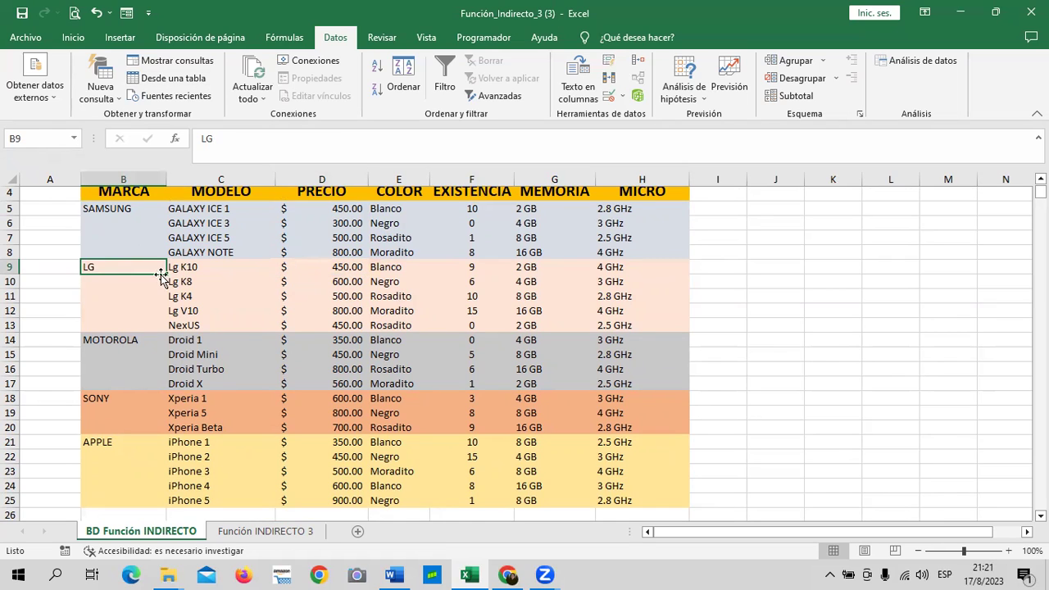
left_click(190, 268)
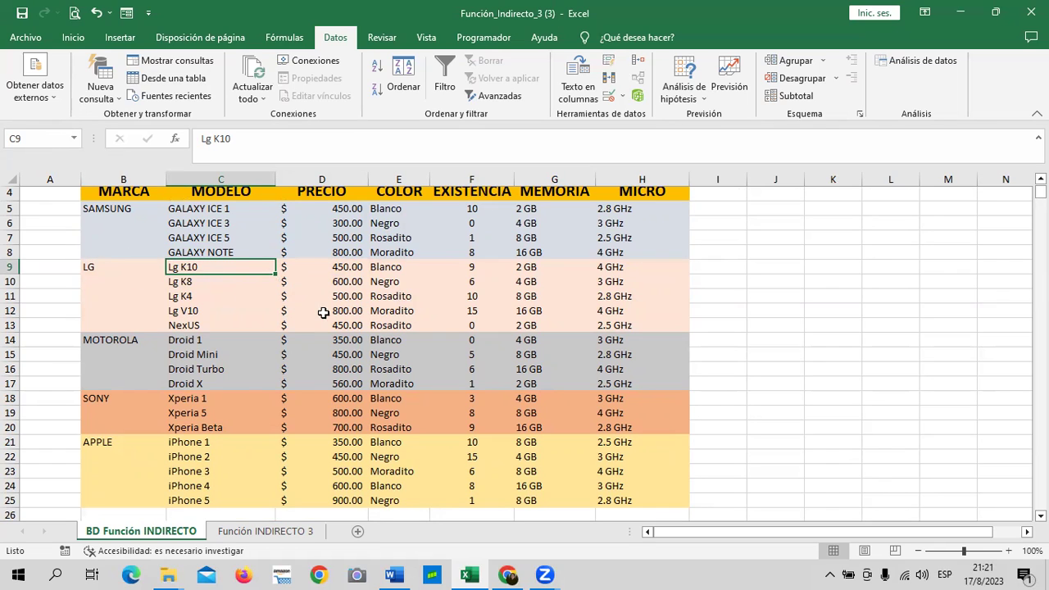
left_click(322, 263)
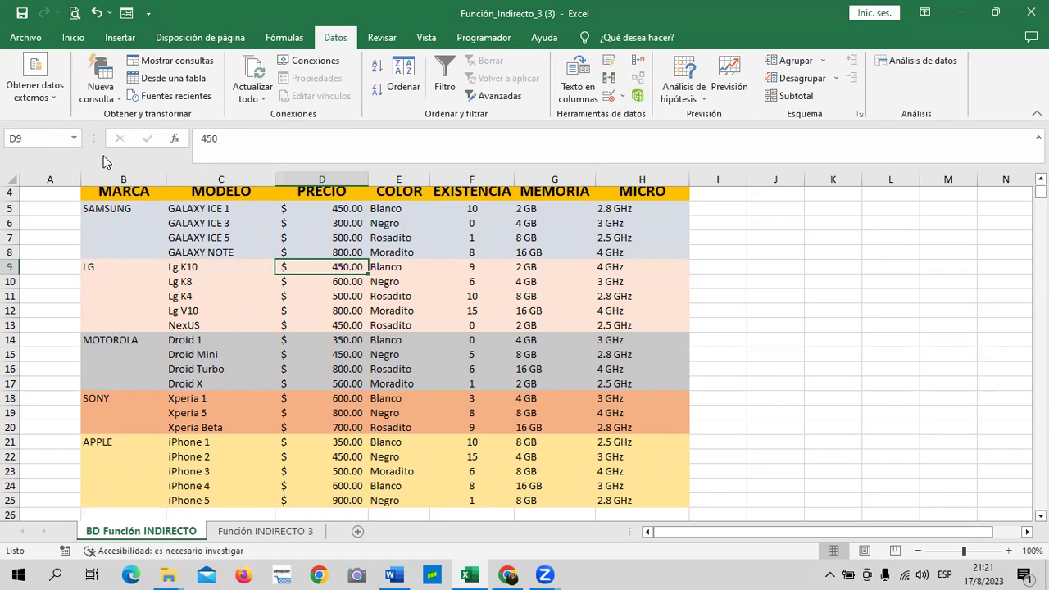
left_click(62, 137)
key("BackSpace")
type("Lg_")
type("k")
type("10_")
type("PRE")
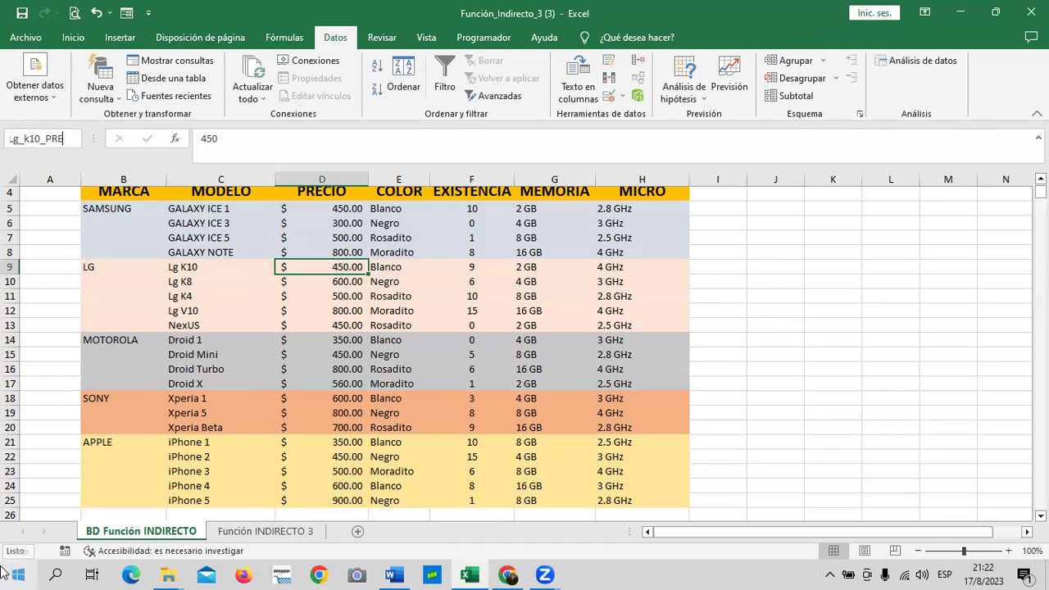
key("Return")
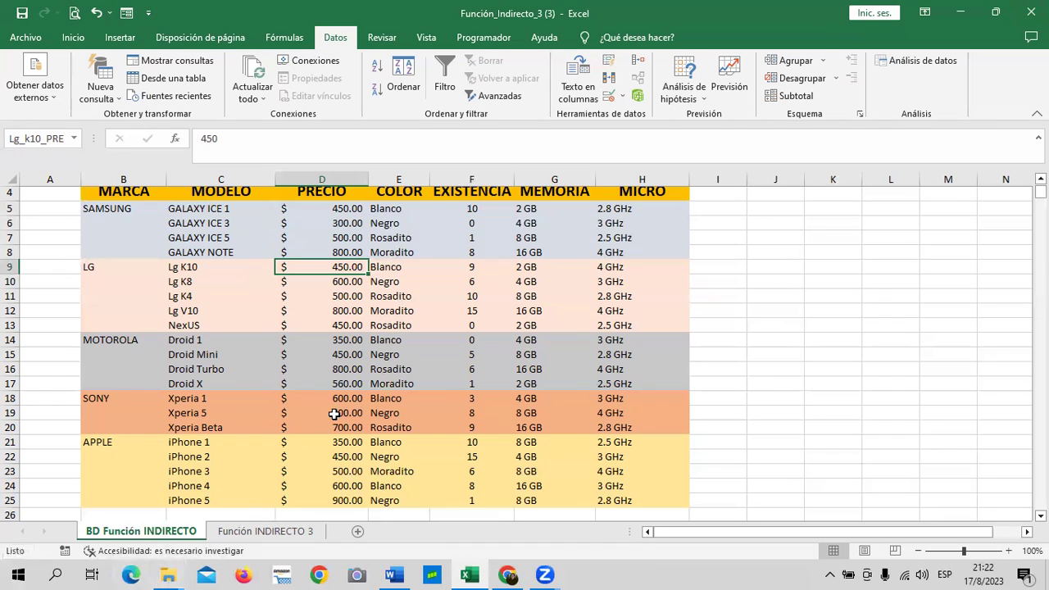
left_click(394, 268)
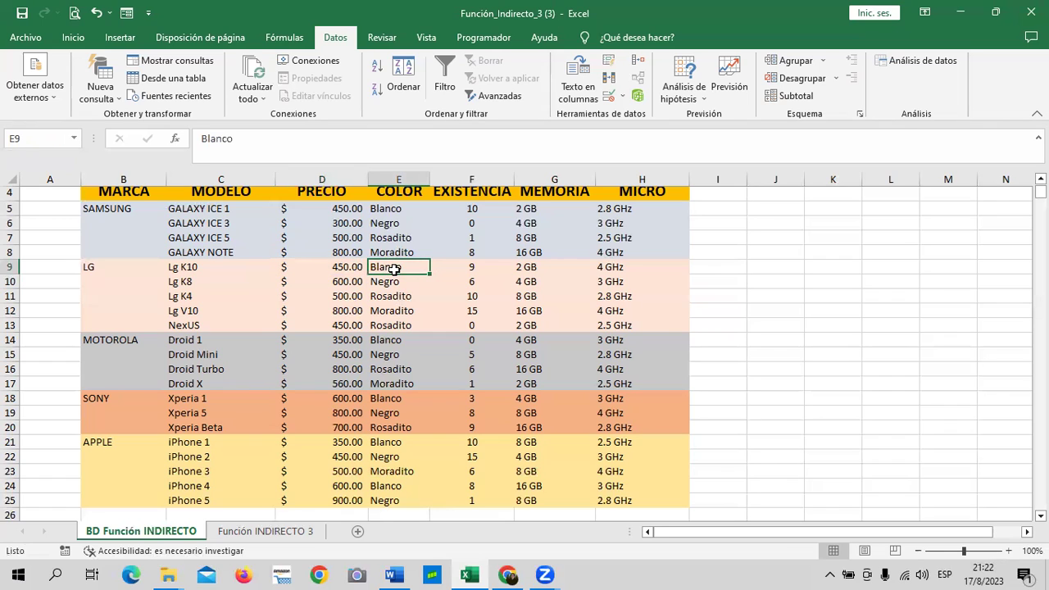
type("Lg_k")
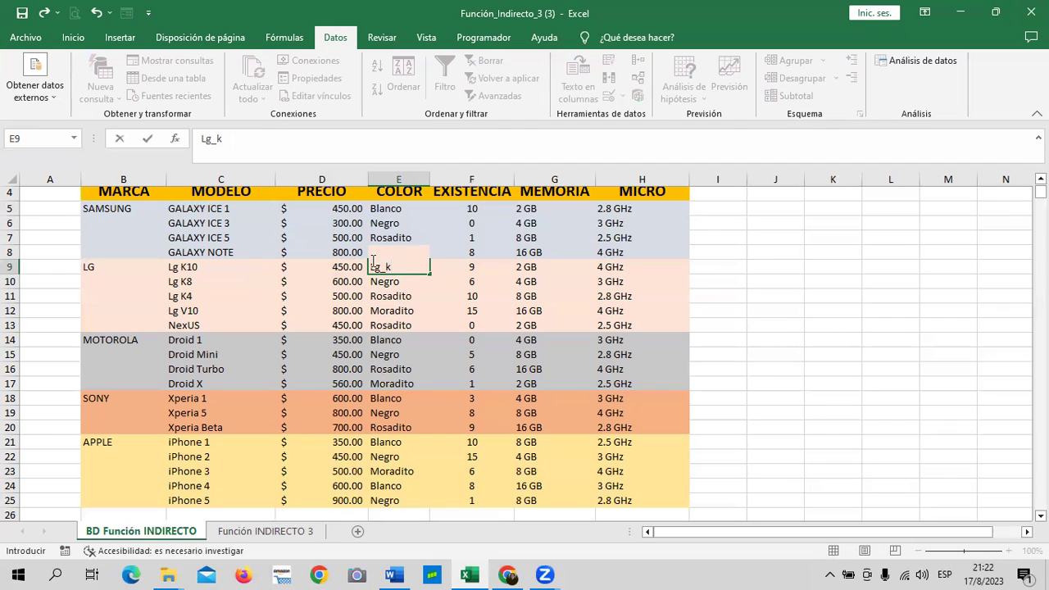
type("10_COL")
key("Return")
left_click(453, 264)
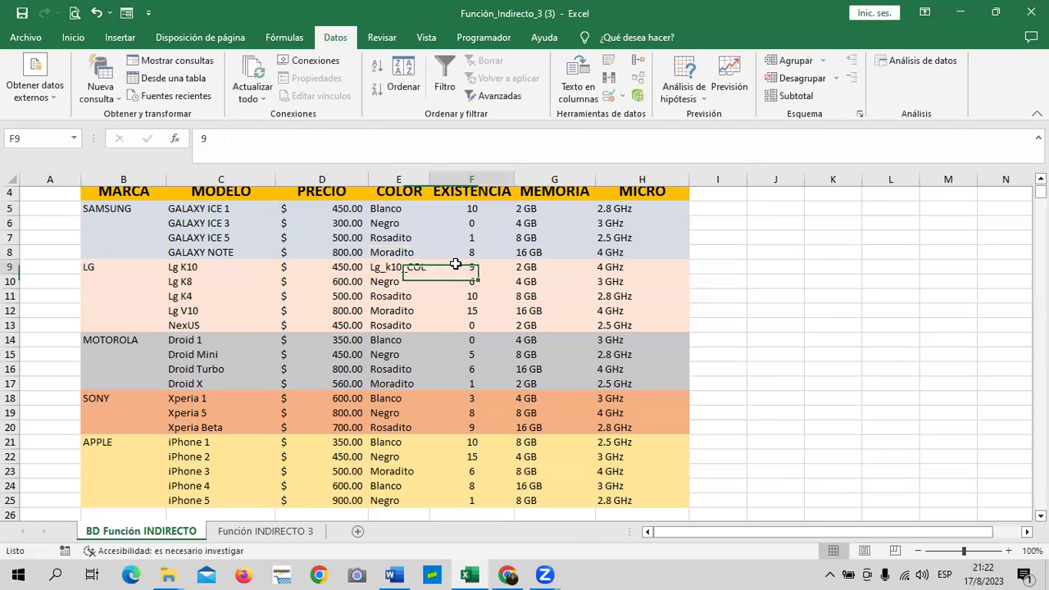
type("L")
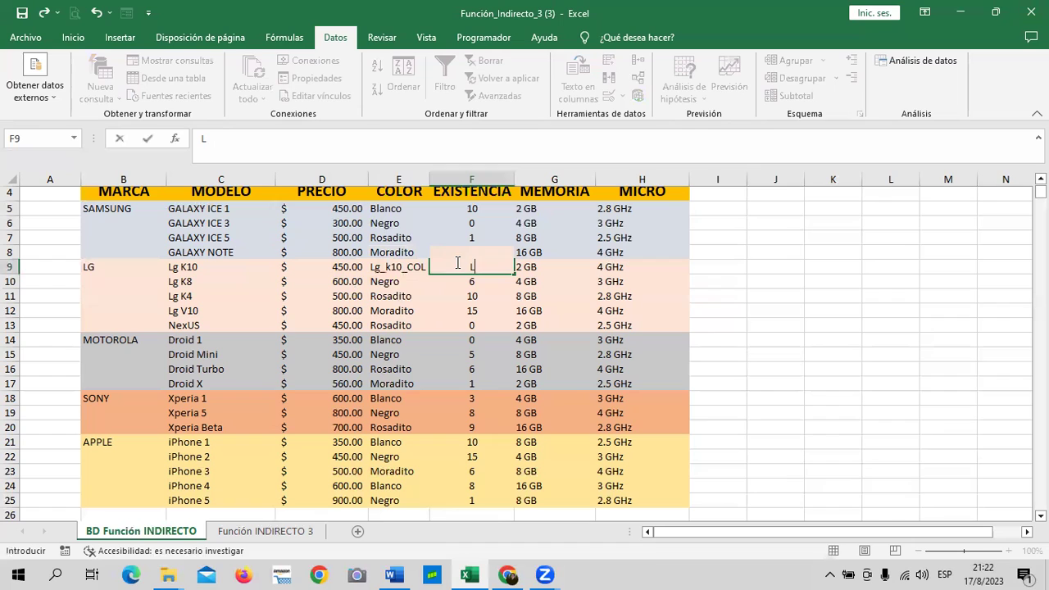
type("g_")
key("BackSpace")
key("BackSpace")
key("BackSpace")
key("Return")
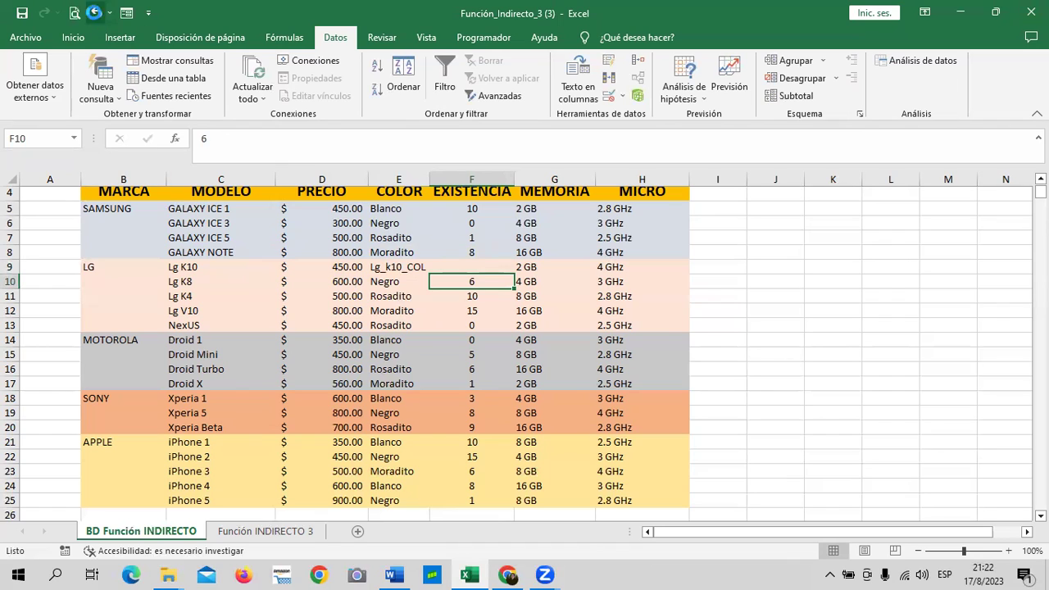
left_click(96, 12)
left_click(44, 138)
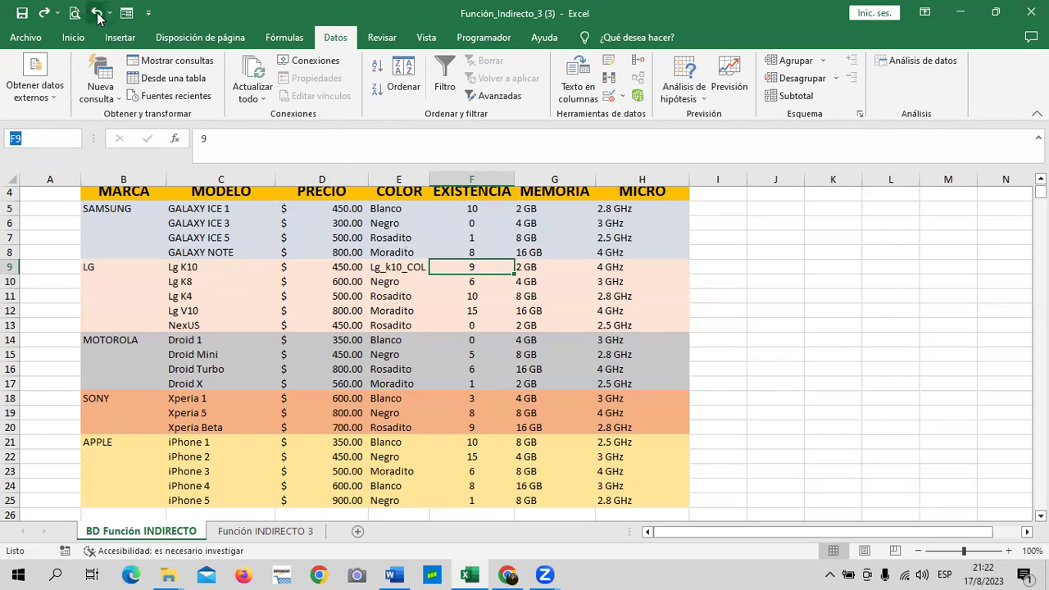
left_click(96, 12)
left_click(437, 295)
left_click(402, 268)
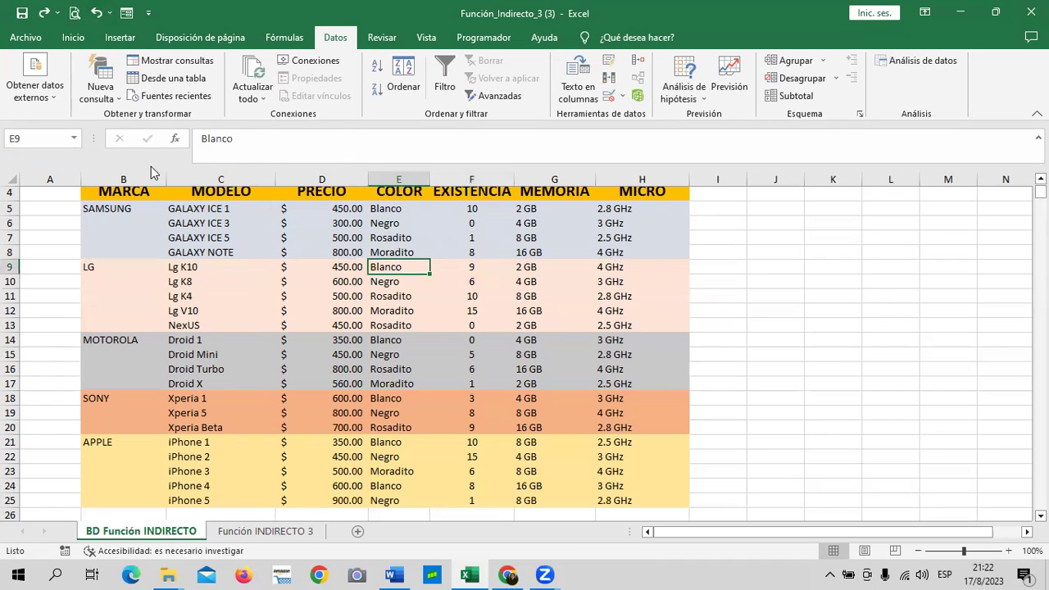
Name the Lg K10 color cell E9 Lg_k10_COL.
left_click(52, 138)
type("Lg_k")
type("10")
type("_C")
type("OL")
key("Return")
Name the Lg K10 stock cell F9 (9) Lg_k10_EXIS.
left_click(467, 266)
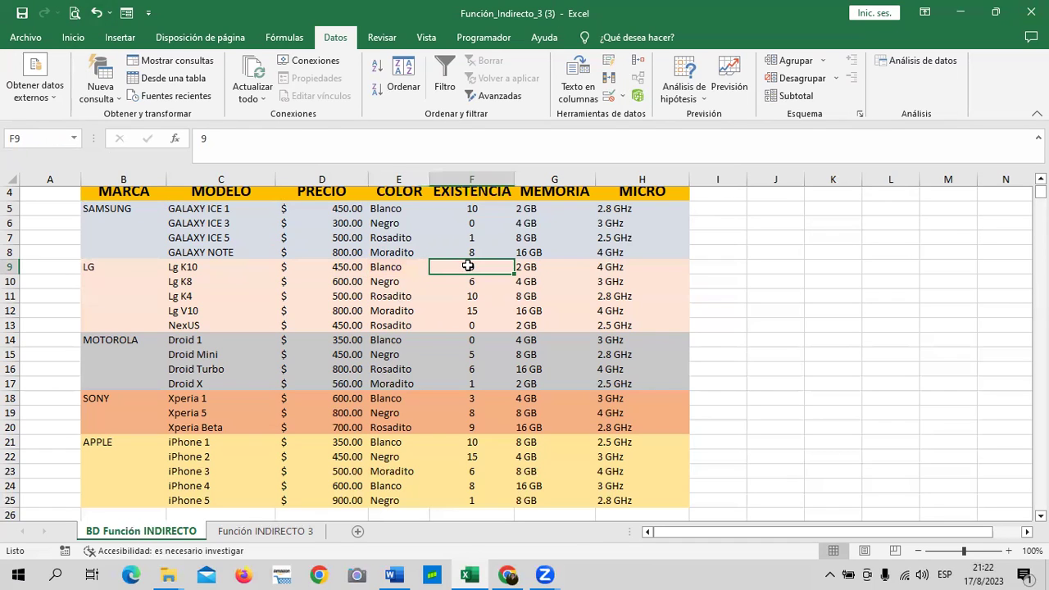
left_click(630, 295)
left_click(477, 265)
left_click(56, 136)
type("Lg")
type("K")
type("10_")
type("Exi")
type("s")
key("Return")
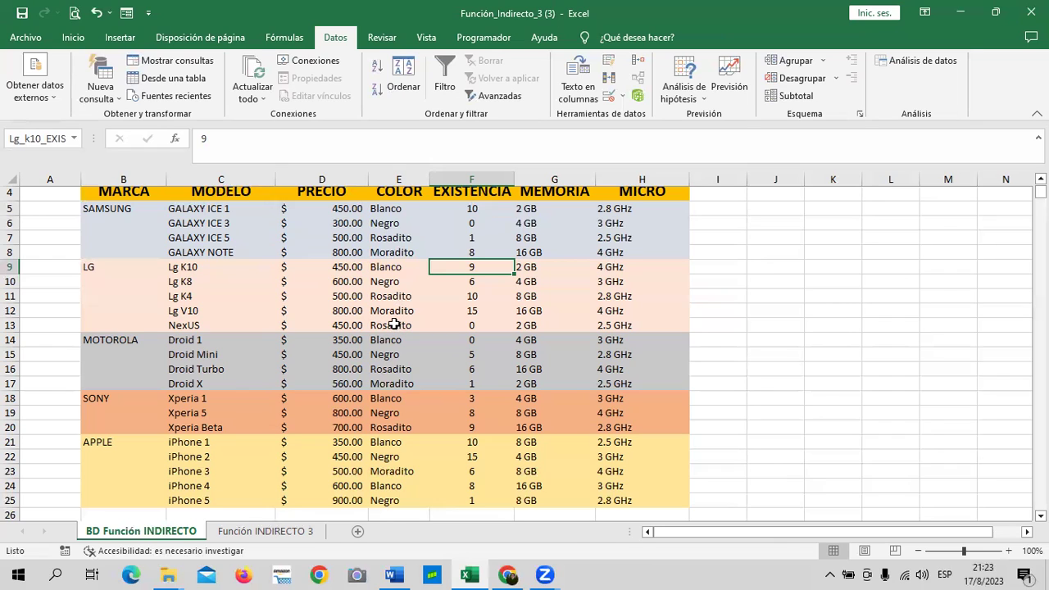
left_click(524, 269)
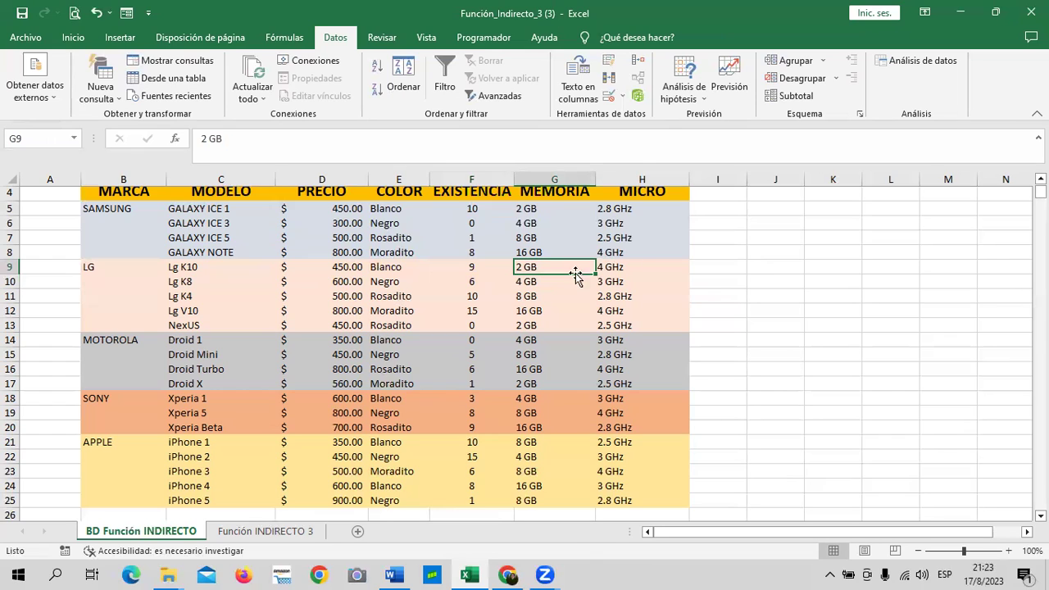
Name the Lg K10 memory cell G9 Lg_k10_MEM.
left_click(45, 140)
key("BackSpace")
type("Lg")
type("_")
type("K")
type("10_")
type("m")
type("MEM")
key("Return")
Name the Lg K10 micro cell H9 (4 GHz) Lg_k10_MIC.
left_click(609, 264)
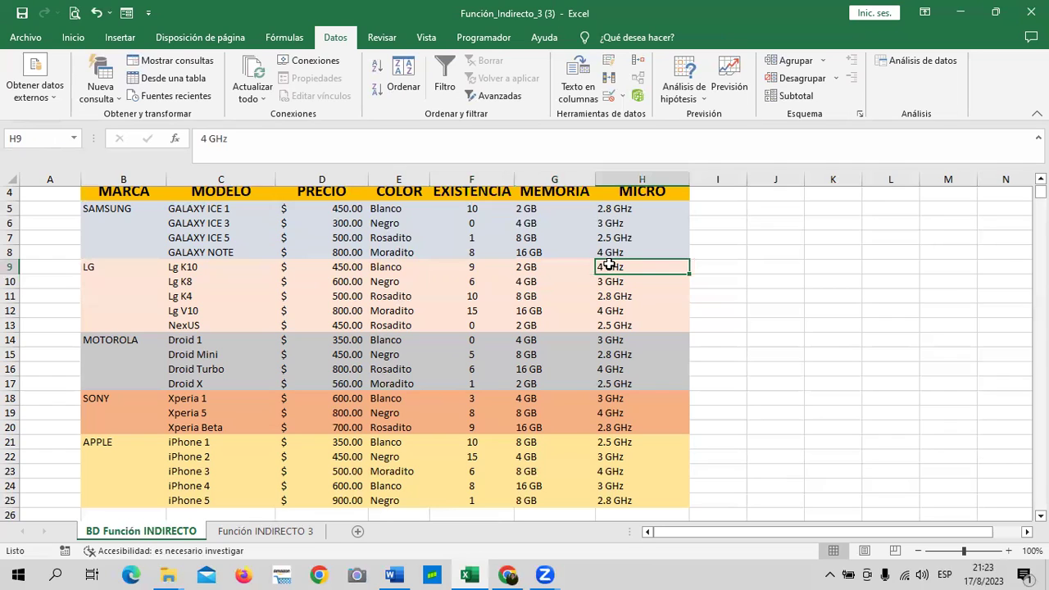
left_click(53, 141)
type("Lg_k10_MIC")
key("Return")
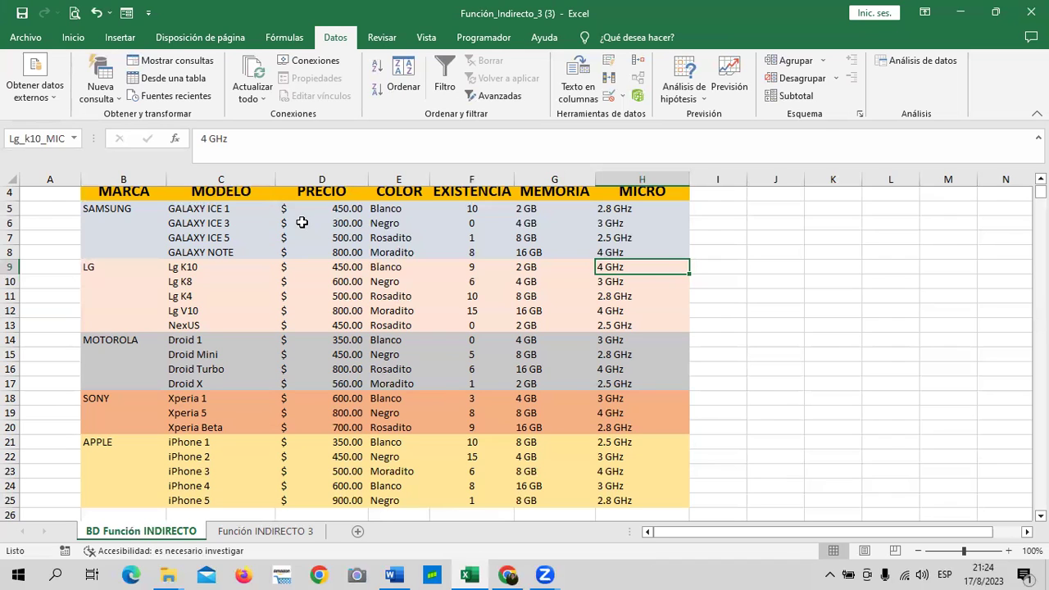
scroll(321, 362, "down", 1)
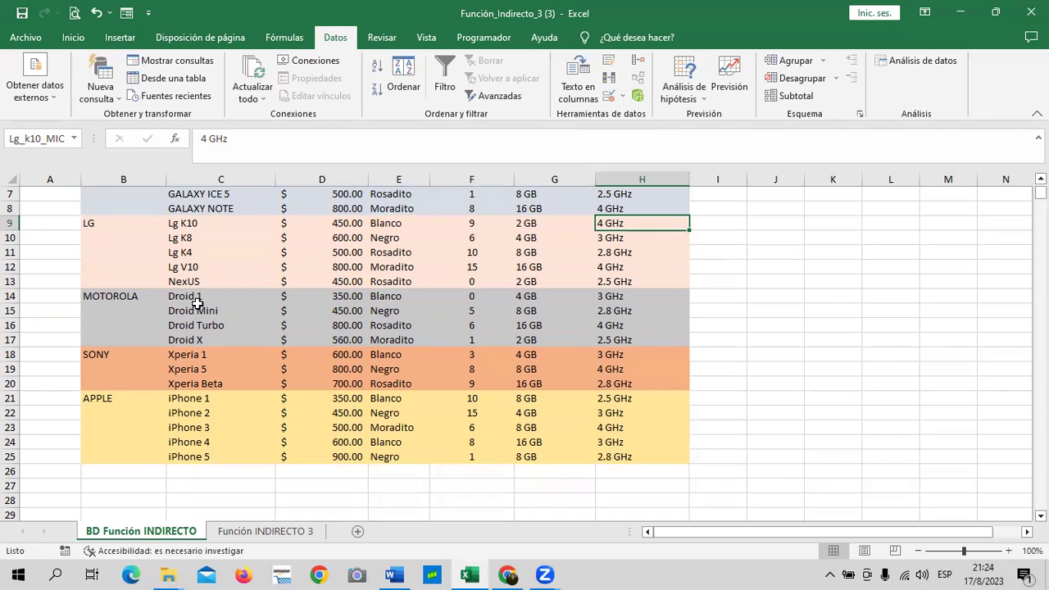
scroll(449, 325, "up", 2)
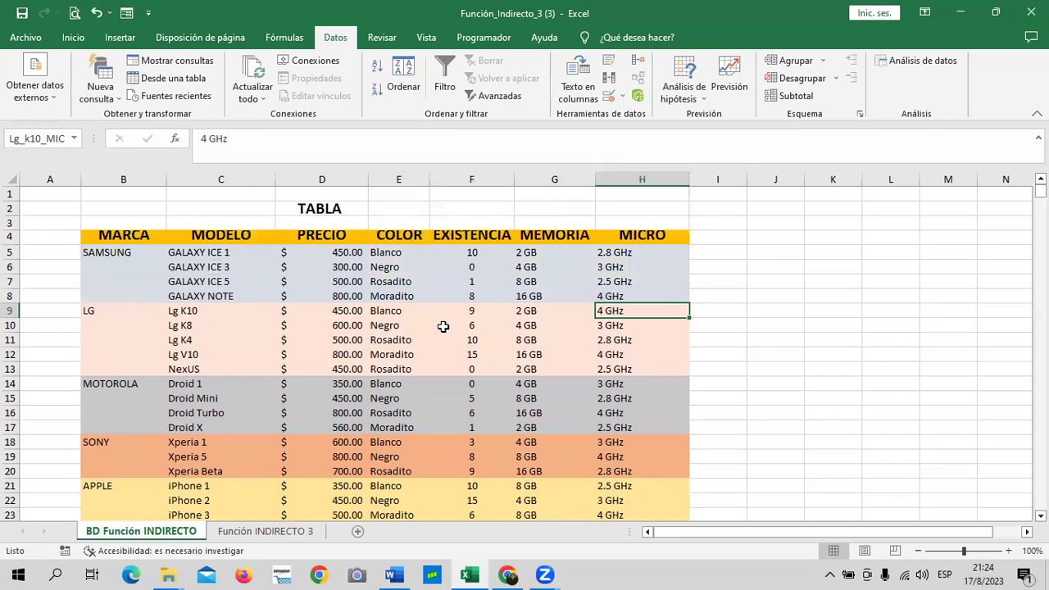
scroll(421, 385, "down", 1)
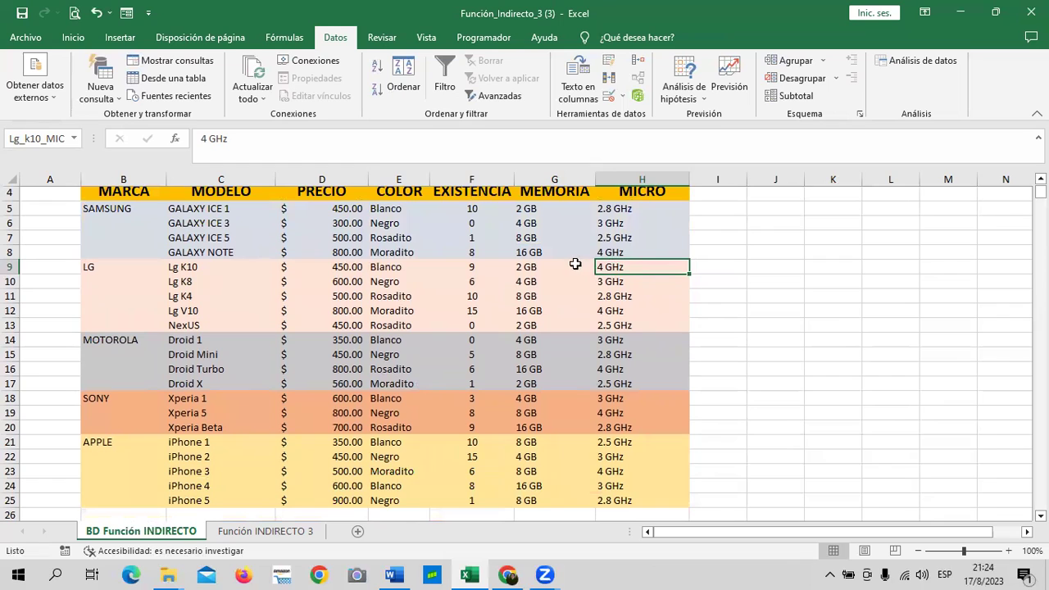
left_click(546, 266)
left_click(387, 266)
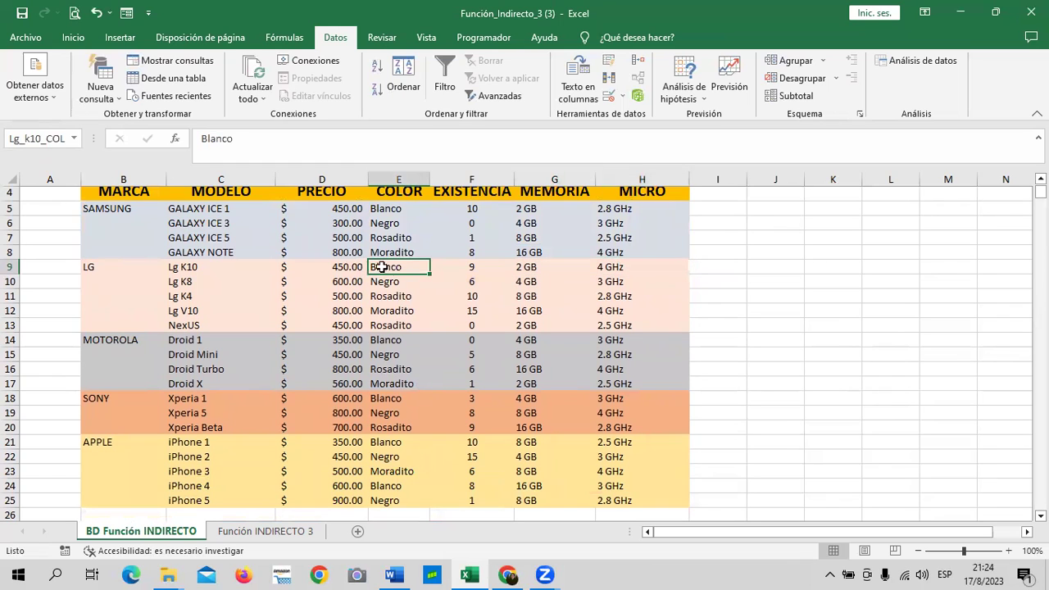
left_click(336, 266)
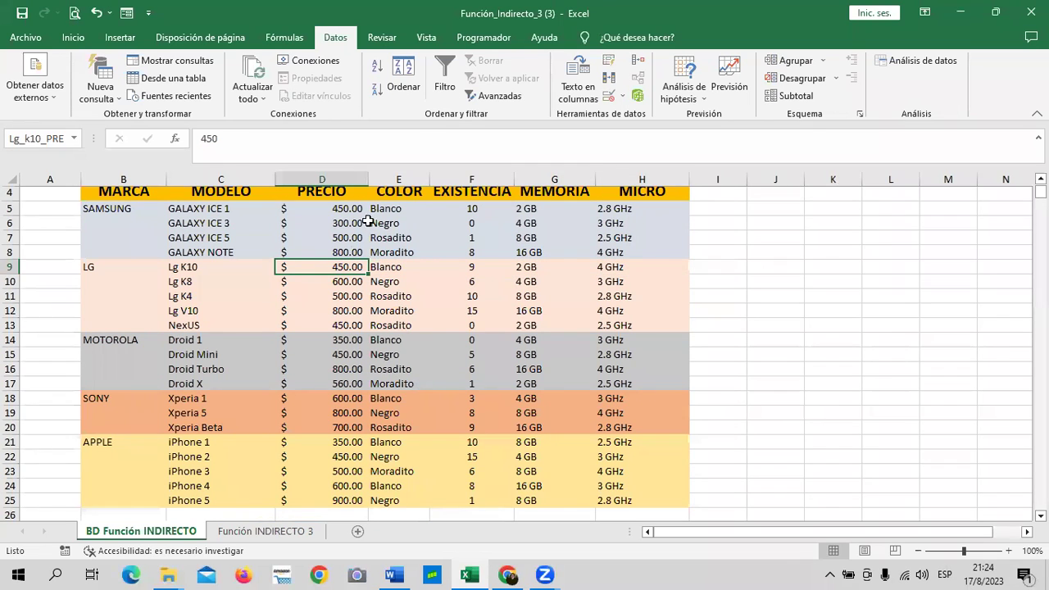
left_click(295, 41)
left_click(442, 74)
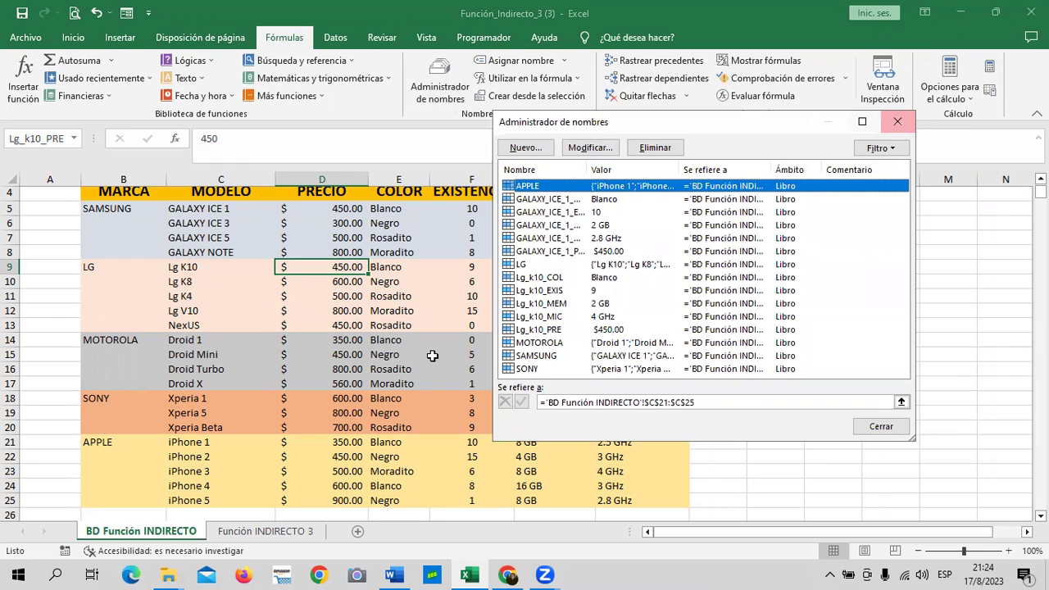
key("Escape")
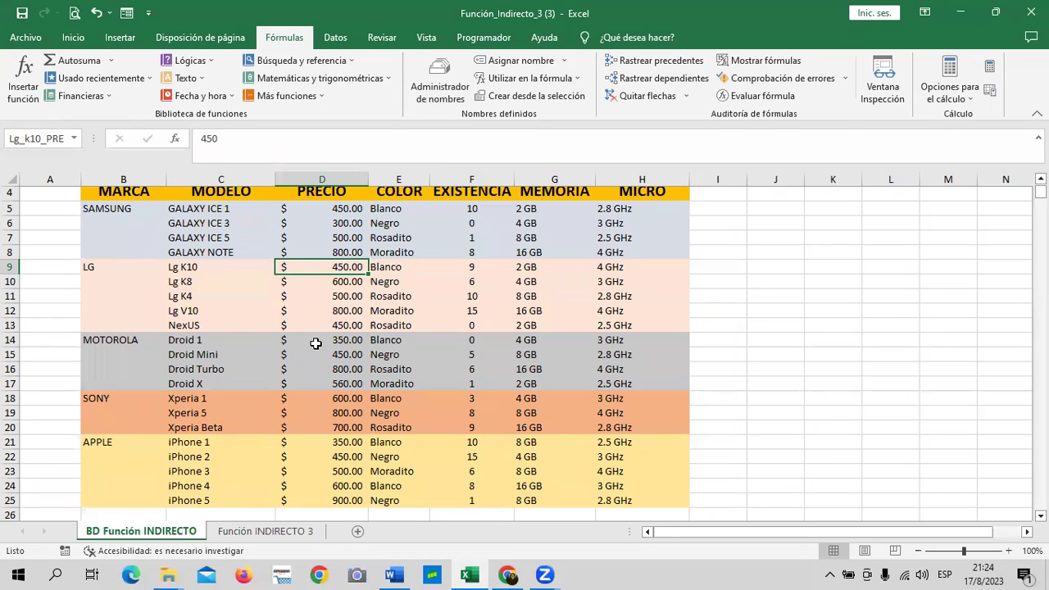
Name the Droid 1 price cell D14 Droid_1_PRE.
left_click(314, 342)
left_click(46, 139)
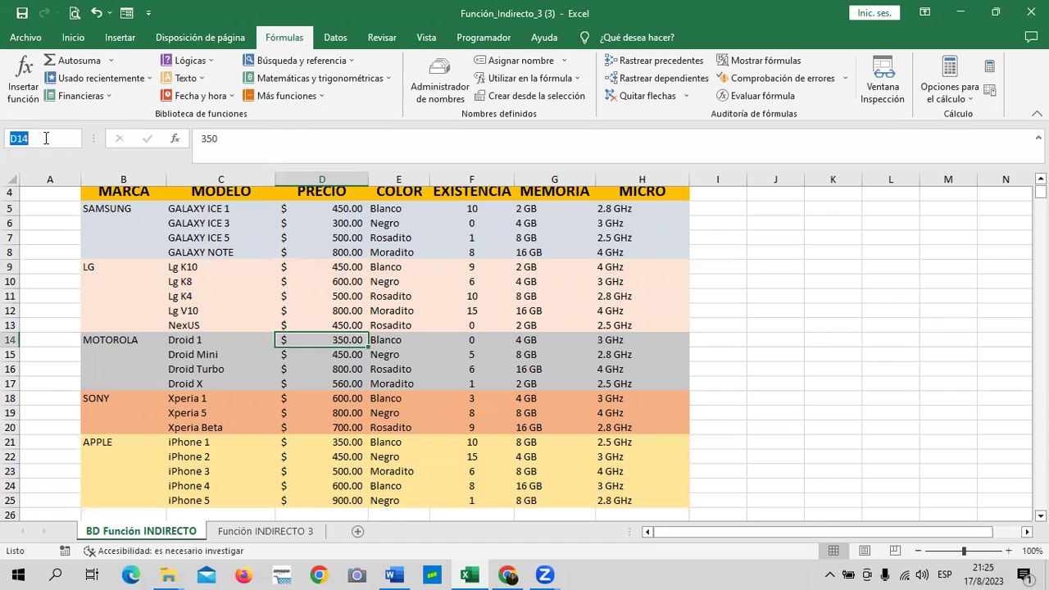
key("Caps_Lock")
type("Droid_1")
type("_PRE")
key("Return")
Try naming the Droid 1 colour cell E14 Droid_1_COL and dismiss the invalid-name warning.
left_click(398, 338)
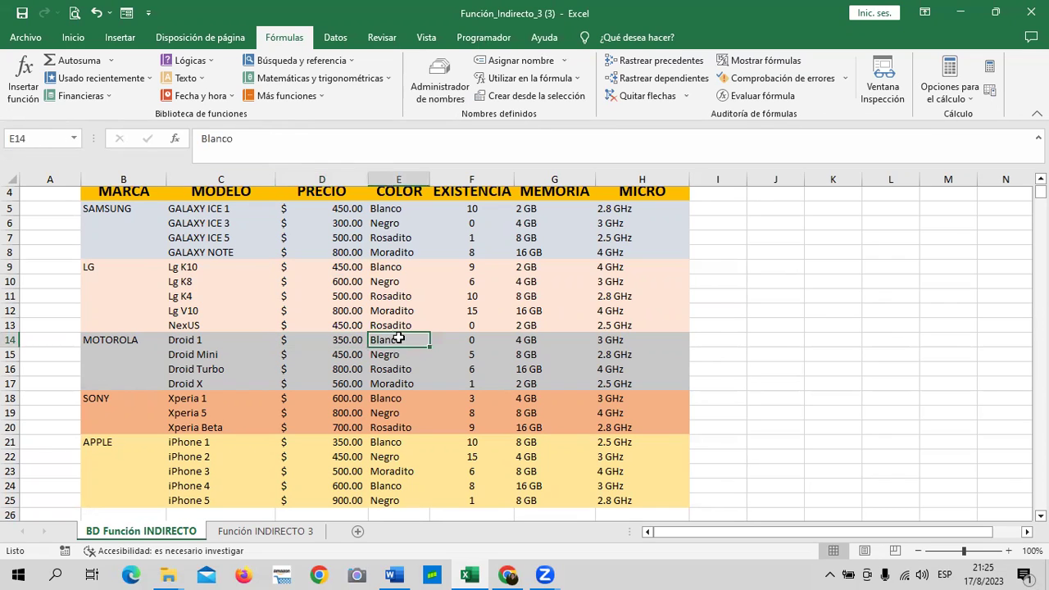
left_click(49, 137)
type("D")
type("roid")
type("_1CO")
type("L")
key("Return")
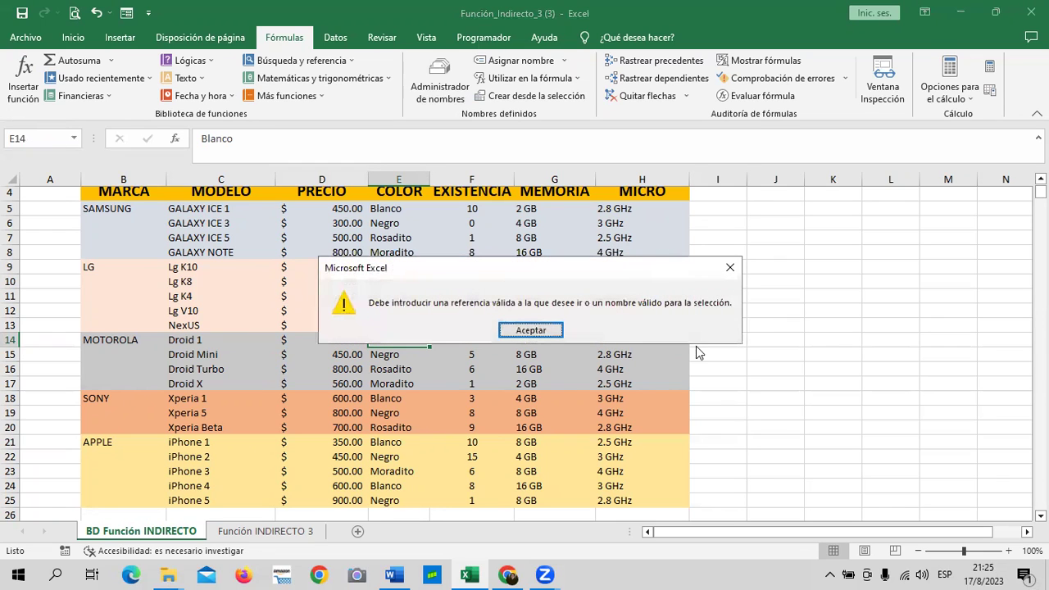
left_click(539, 329)
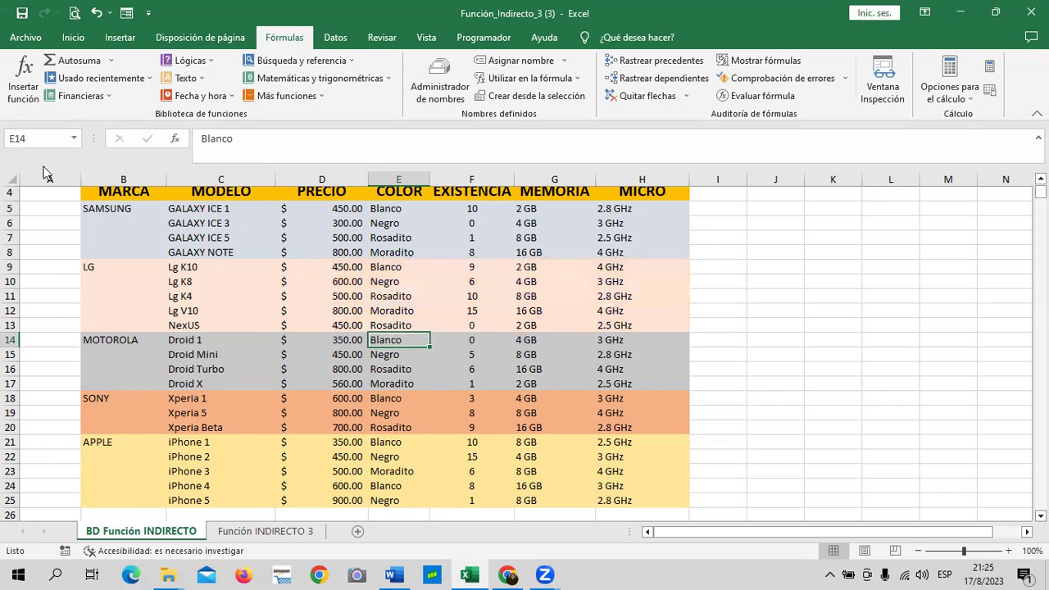
left_click_drag(473, 399, 472, 383)
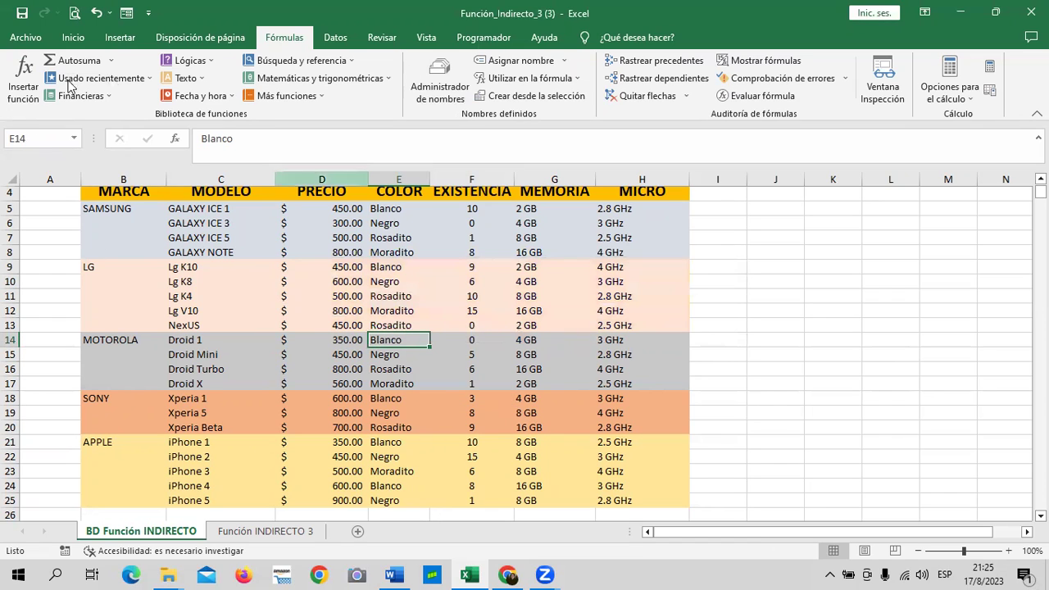
Name the Droid 1 colour cell E14 Droid_1_CO.
left_click(53, 139)
type("Droid_1_")
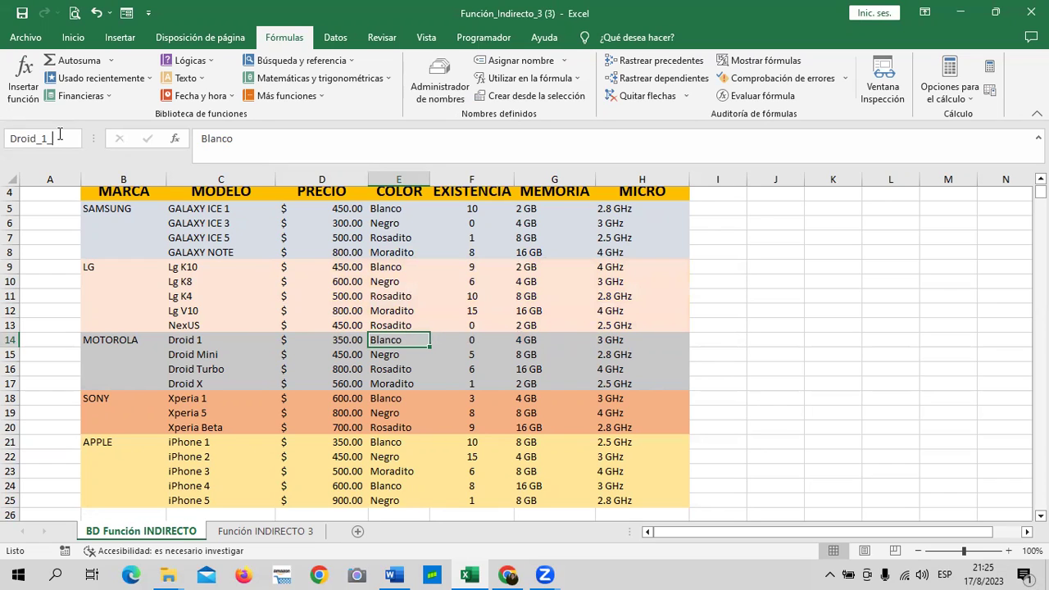
type("co")
key("BackSpace")
key("BackSpace")
type("CO")
key("Return")
Name the Droid 1 stock cell F14 Droid_1_EXIS.
left_click(466, 338)
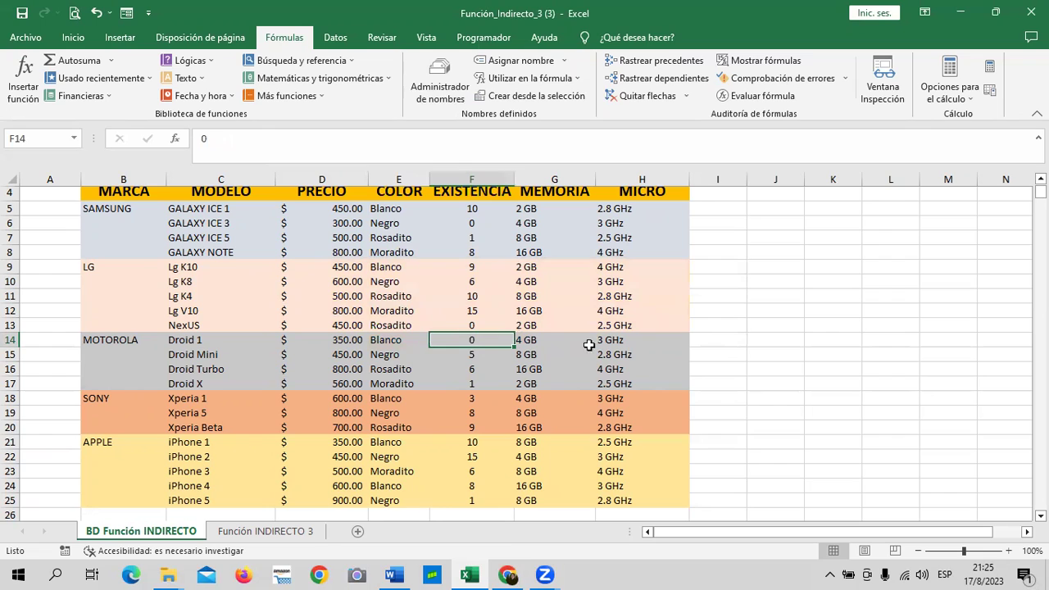
left_click(53, 137)
type("Droid_1_")
key("Caps_Lock")
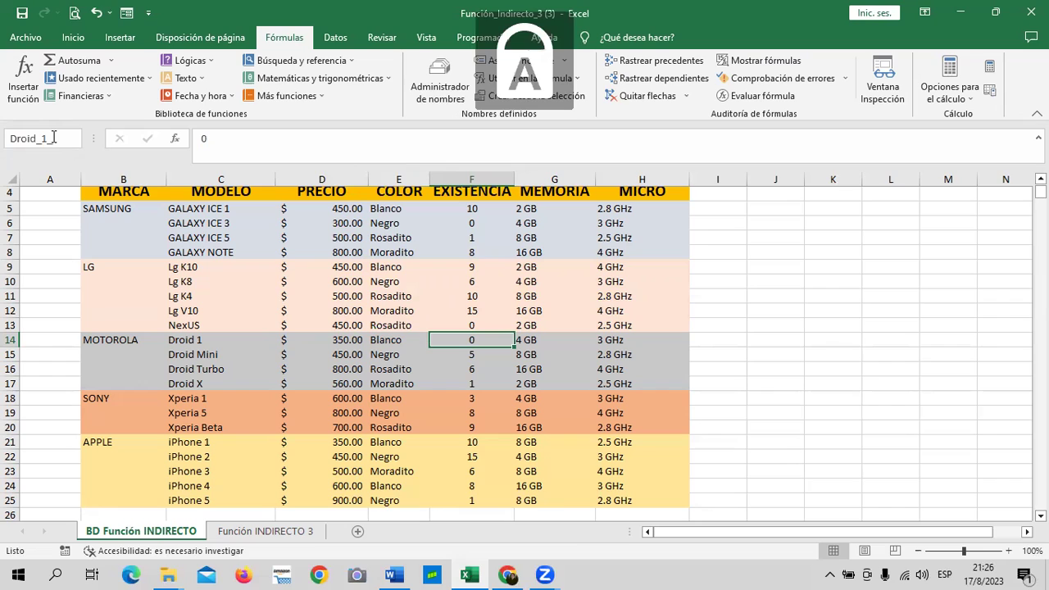
type("EXIS")
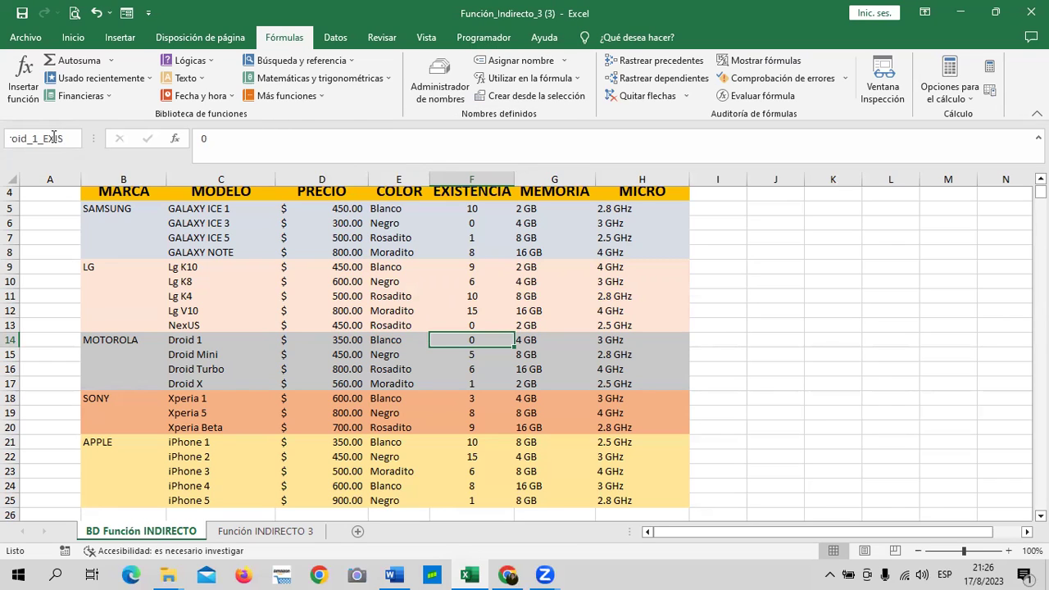
key("Return")
Name the Droid 1 memory cell G14 (4 GB) Droid_1_MEM.
left_click(526, 340)
left_click(48, 133)
type("D")
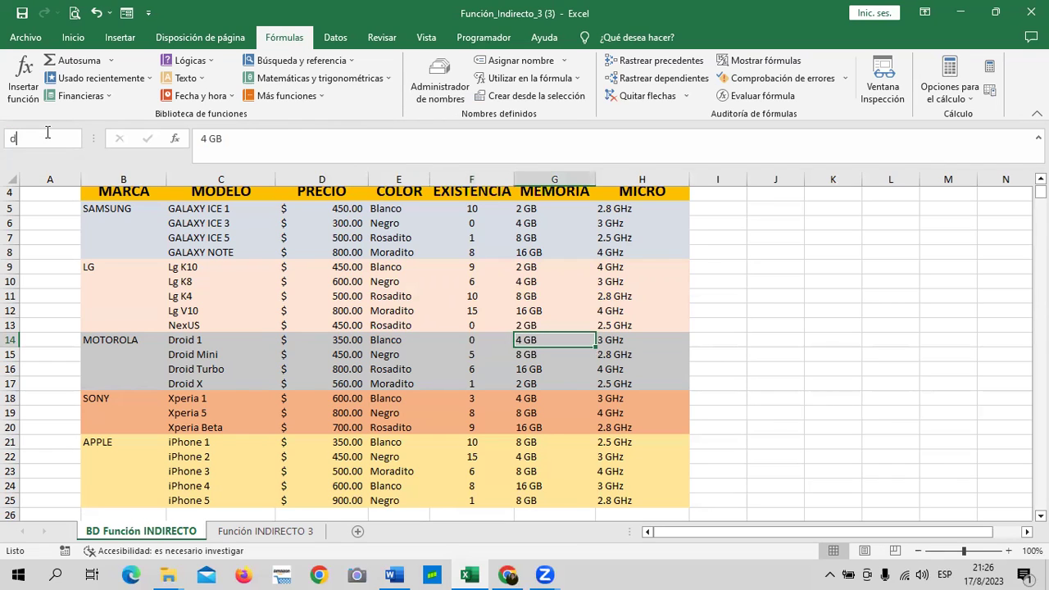
key("Caps_Lock")
type("roi")
type("d")
type("_1_")
type("MEM")
key("Return")
left_click(613, 341)
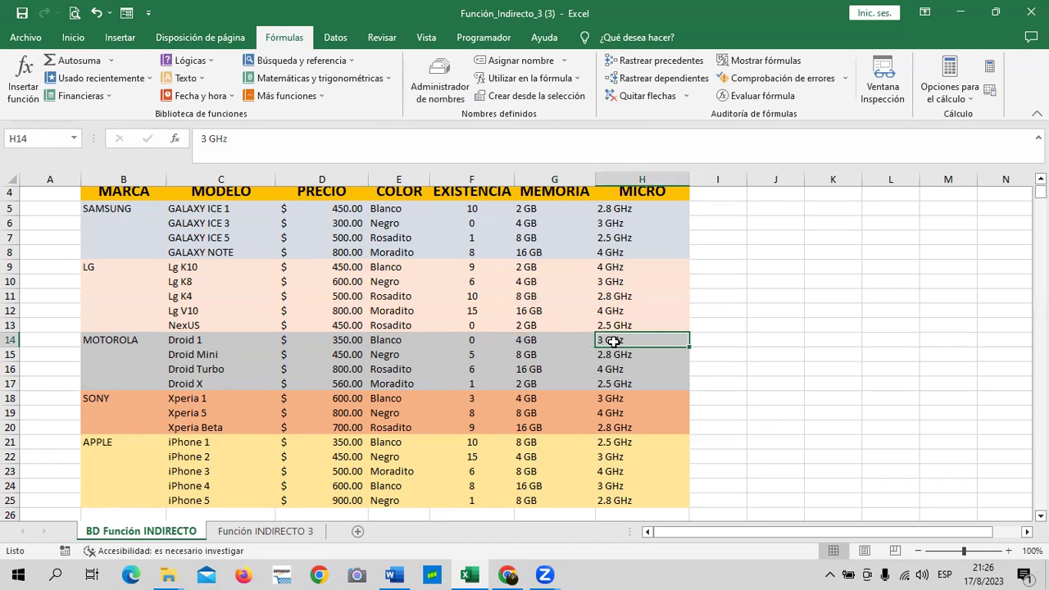
Name Droid 1's micro cell H14 (3 GHz) Droid_1MICRO, correcting the garbled entry first.
left_click(53, 141)
type("Do")
key("BackSpace")
type("roid_1_")
key("ctrl+a")
type("IOL")
type("C")
key("BackSpace")
key("BackSpace")
type("M")
left_click(49, 137)
key("BackSpace")
key("BackSpace")
key("BackSpace")
type("Droid_1")
type("M")
type("ICRO")
key("Return")
Return to the Función INDIRECTO 3 sheet and select an empty cell on the form.
left_click(799, 244)
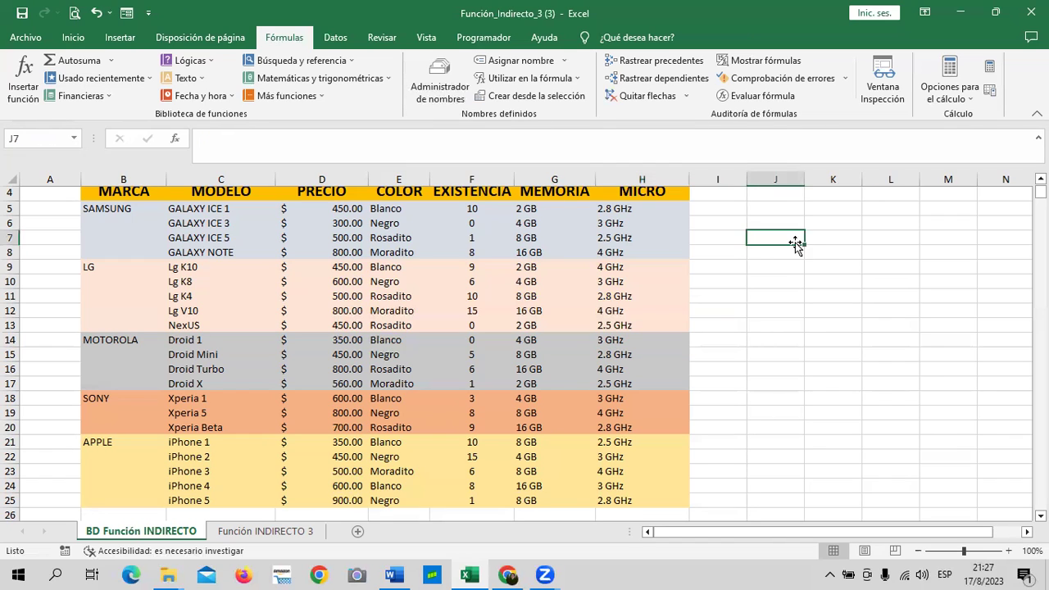
left_click(275, 537)
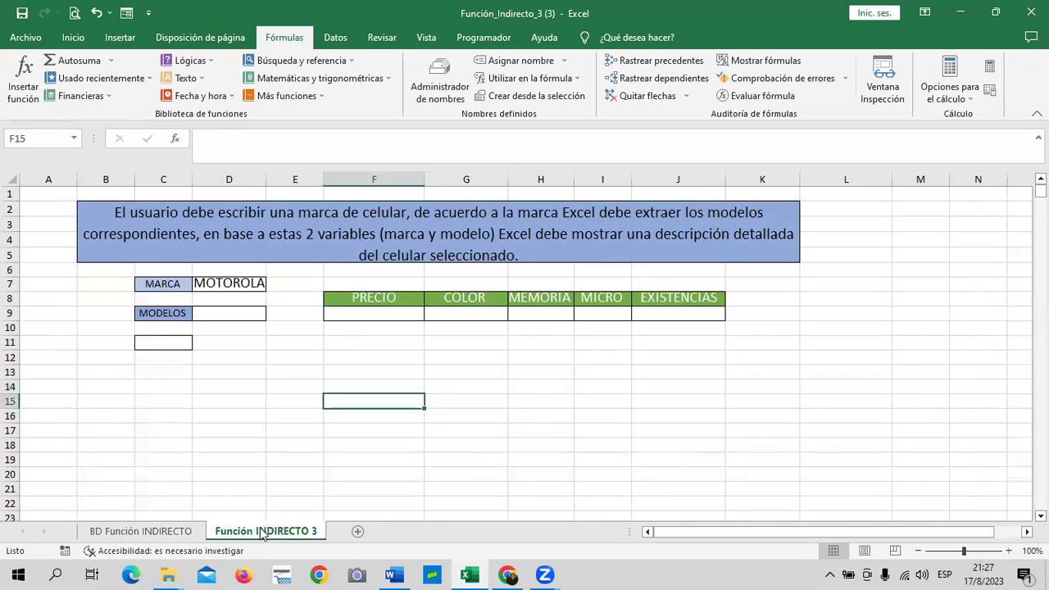
left_click(620, 418)
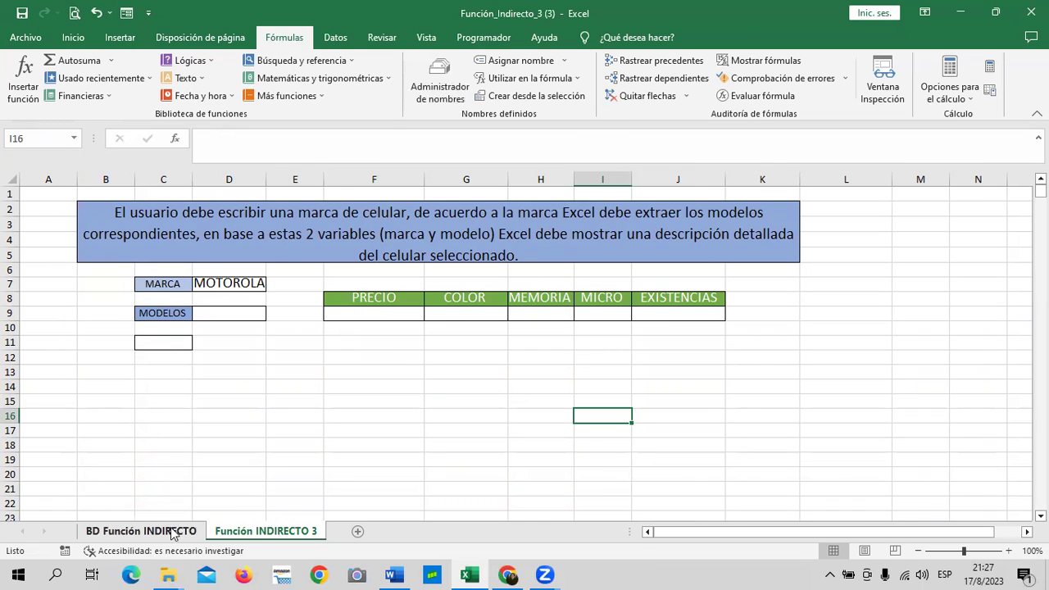
mouse_move(507, 573)
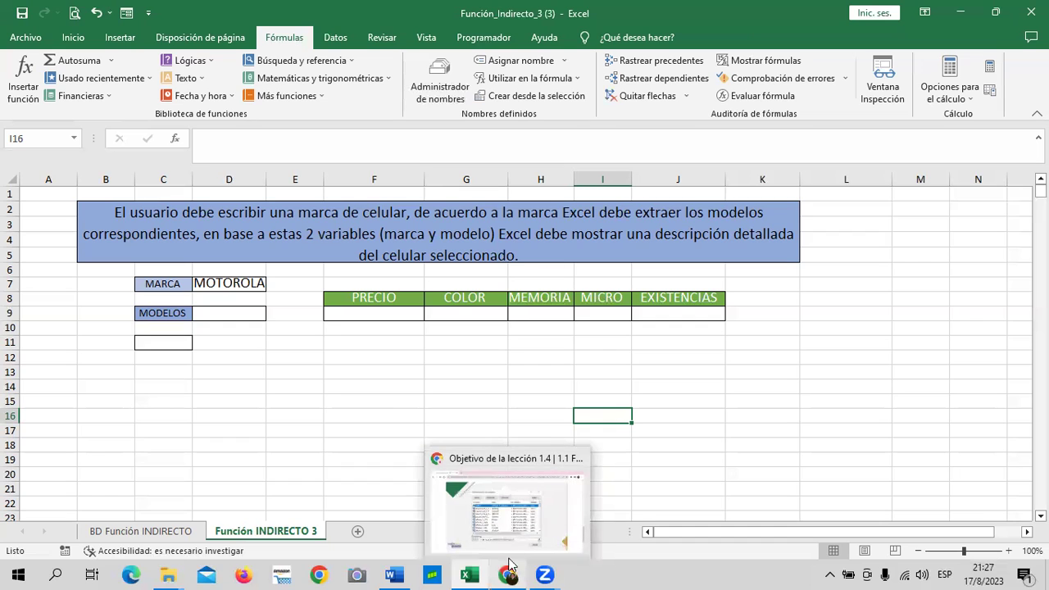
In the browser course, open the 'Conoce acerca de la función Indirecto y Concatenar' unit and play its video.
left_click(516, 516)
scroll(608, 426, "up", 5)
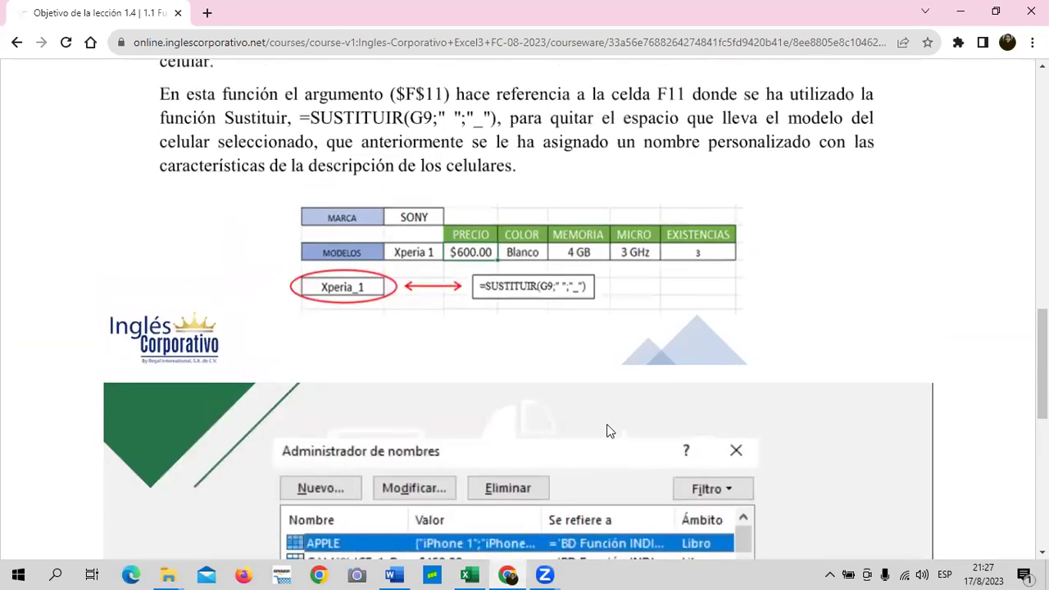
scroll(608, 423, "up", 5)
scroll(608, 424, "up", 5)
scroll(608, 426, "up", 5)
scroll(608, 420, "up", 2)
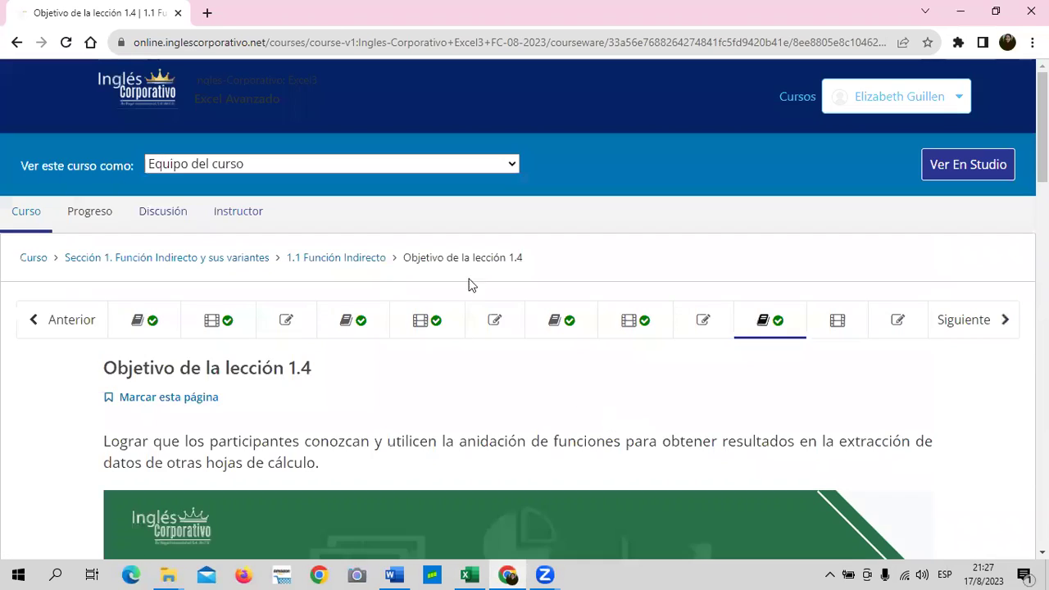
left_click(811, 318)
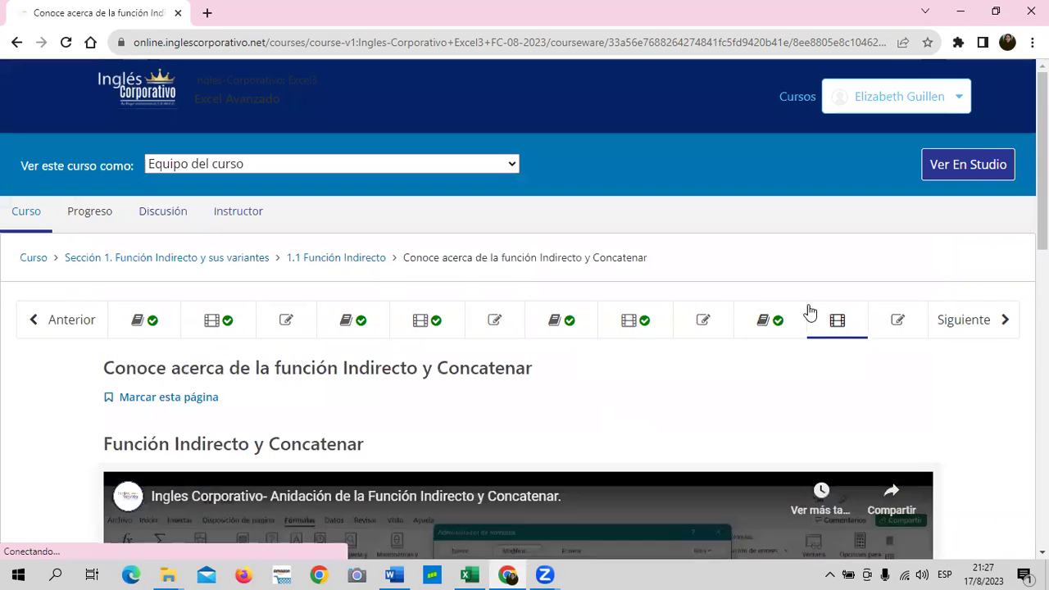
scroll(582, 374, "down", 2)
scroll(580, 371, "down", 3)
scroll(580, 371, "down", 2)
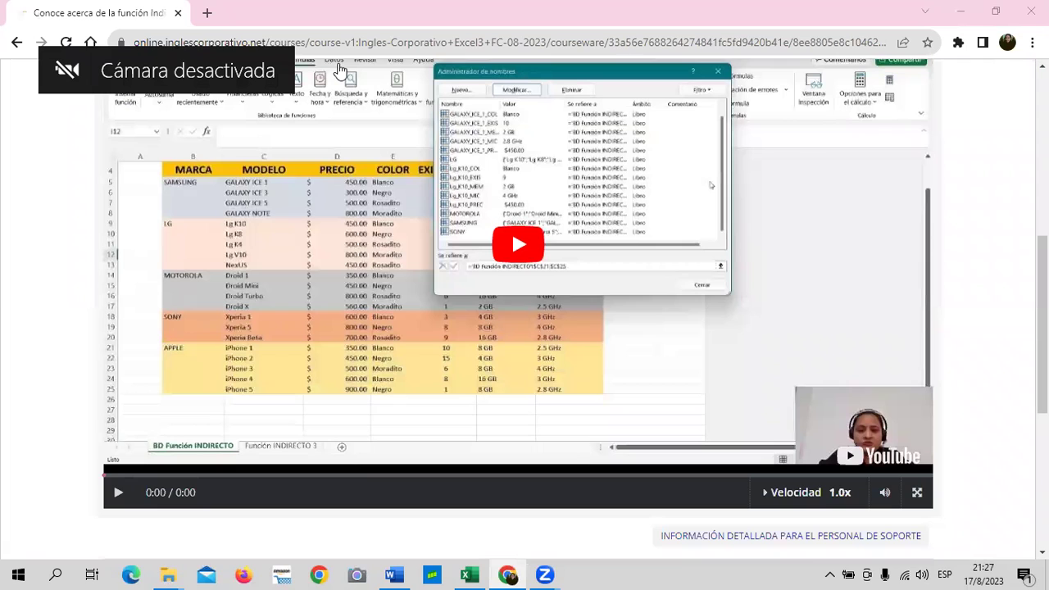
left_click(520, 248)
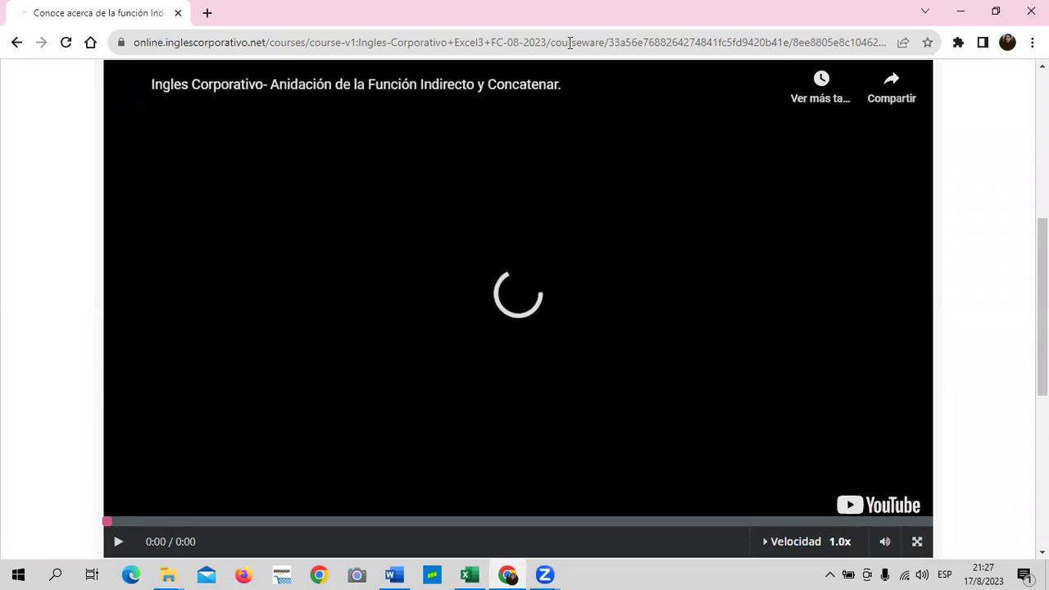
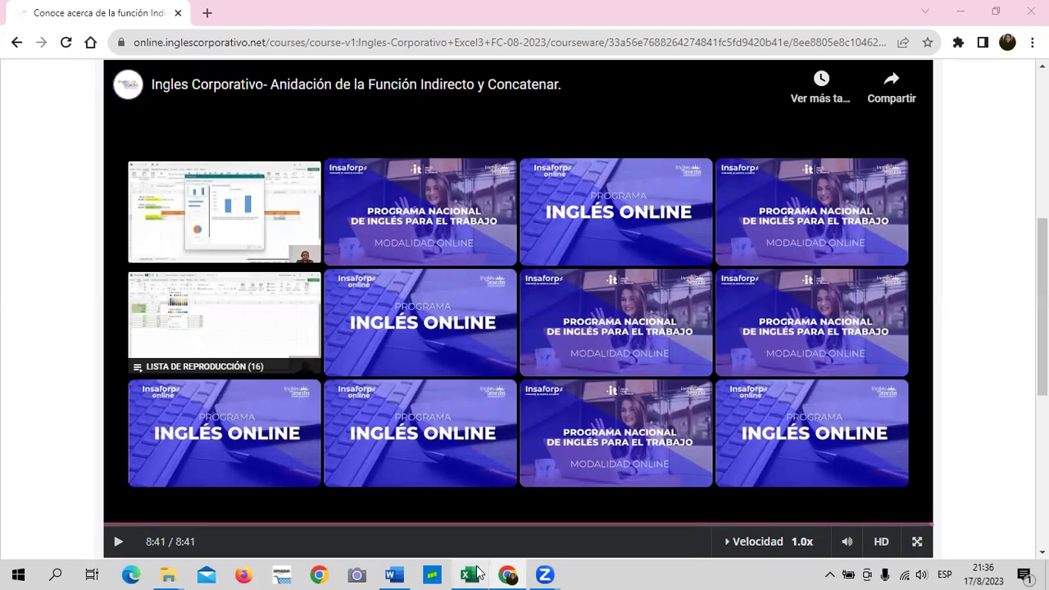
Switch from the Chrome course video to the Función_Indirecto_3 (3) Excel workbook.
mouse_move(476, 571)
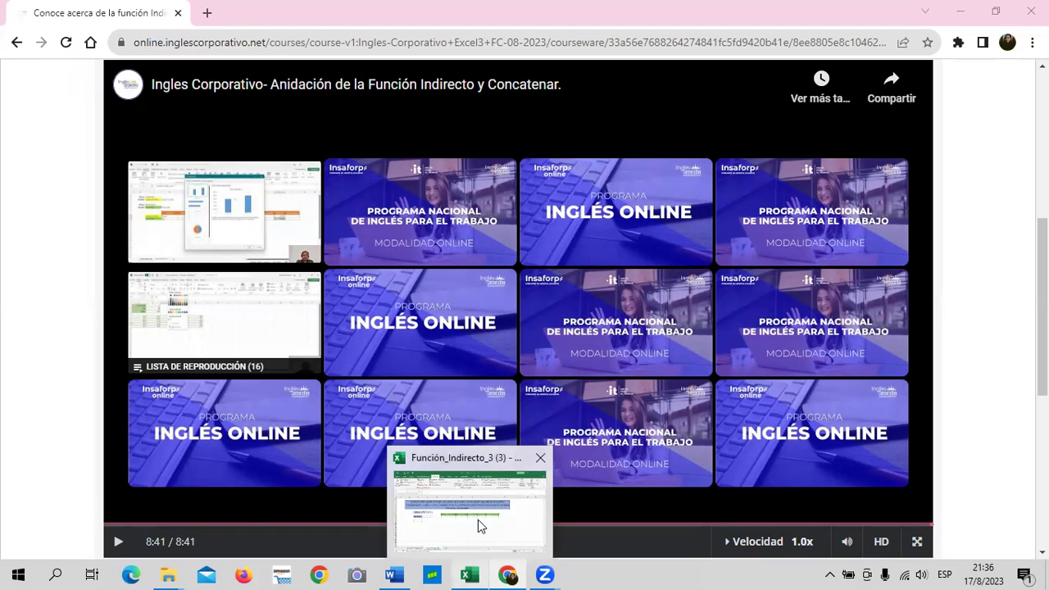
left_click(477, 519)
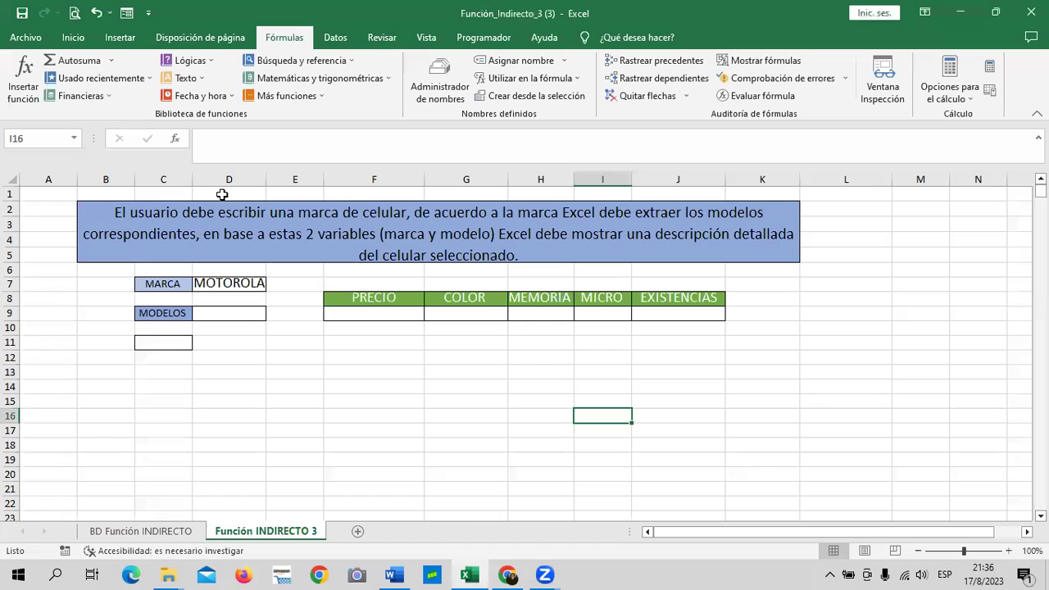
Replace the brand in D7 with SAMSUNG in capitals.
left_click(232, 282)
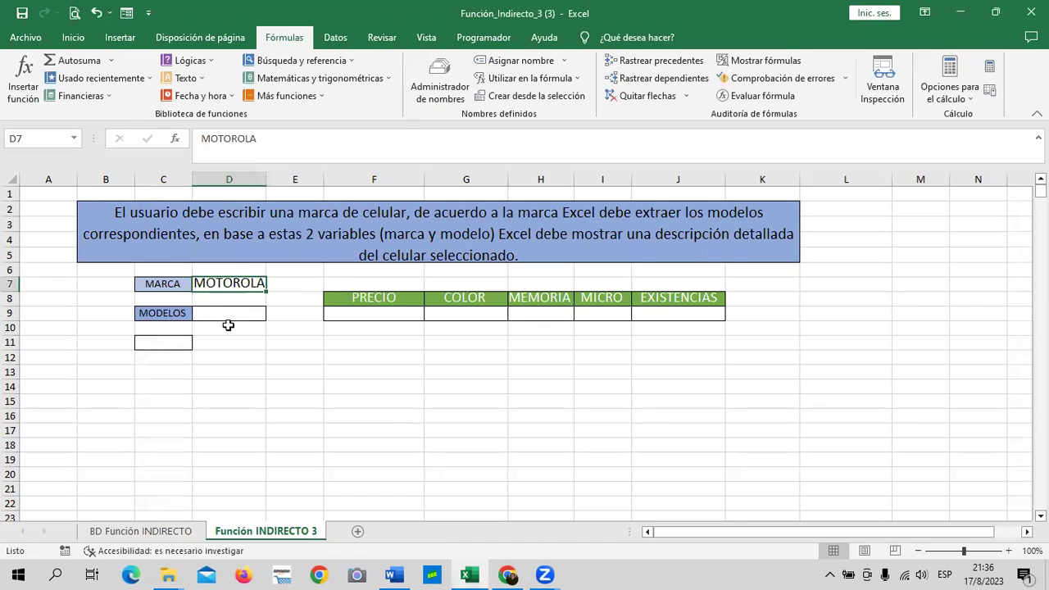
left_click(229, 313)
left_click(273, 314)
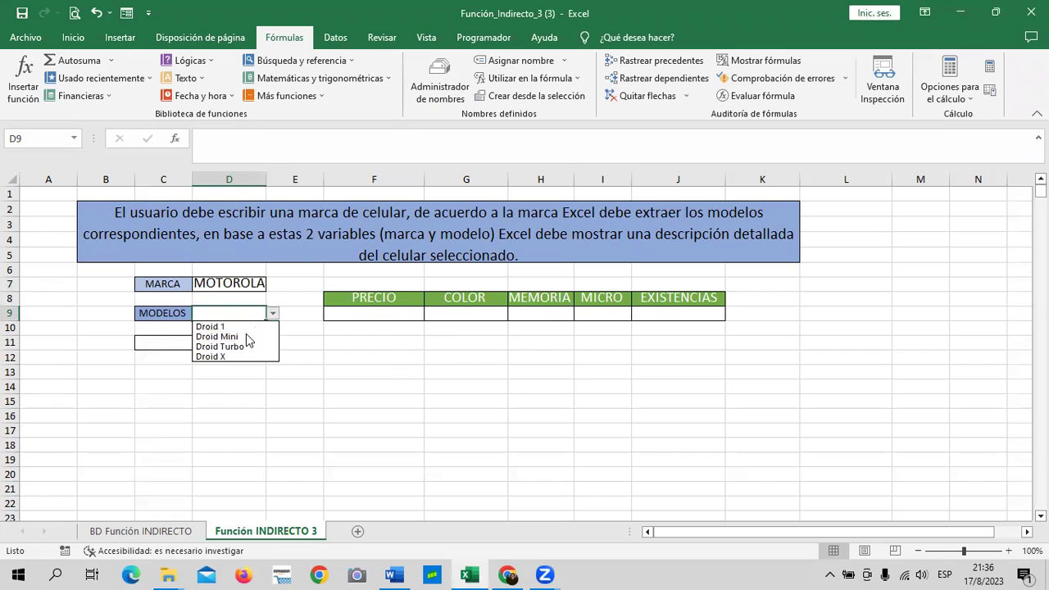
left_click(272, 314)
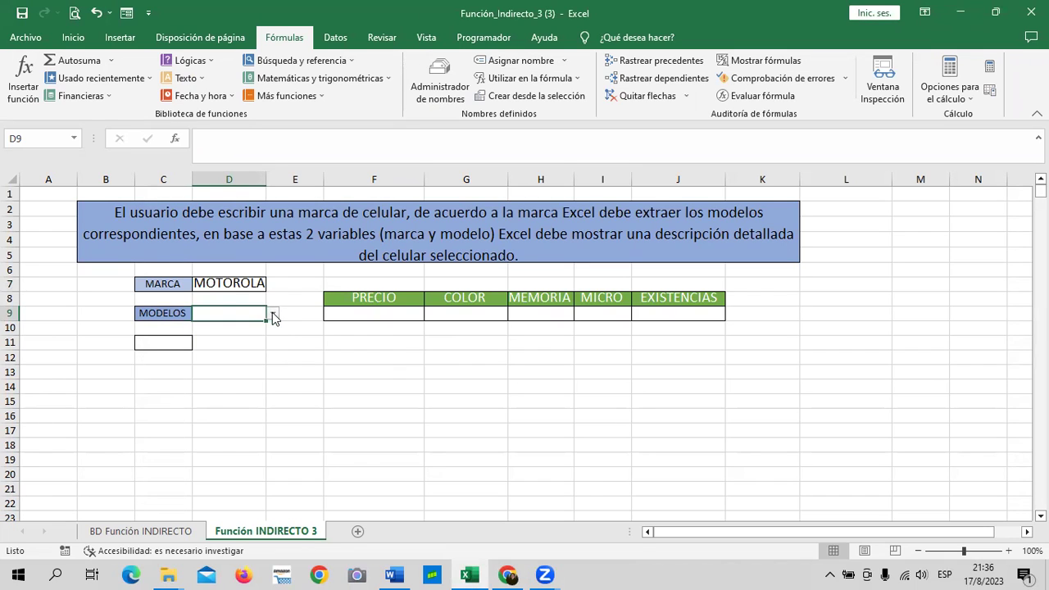
left_click(228, 282)
type("san")
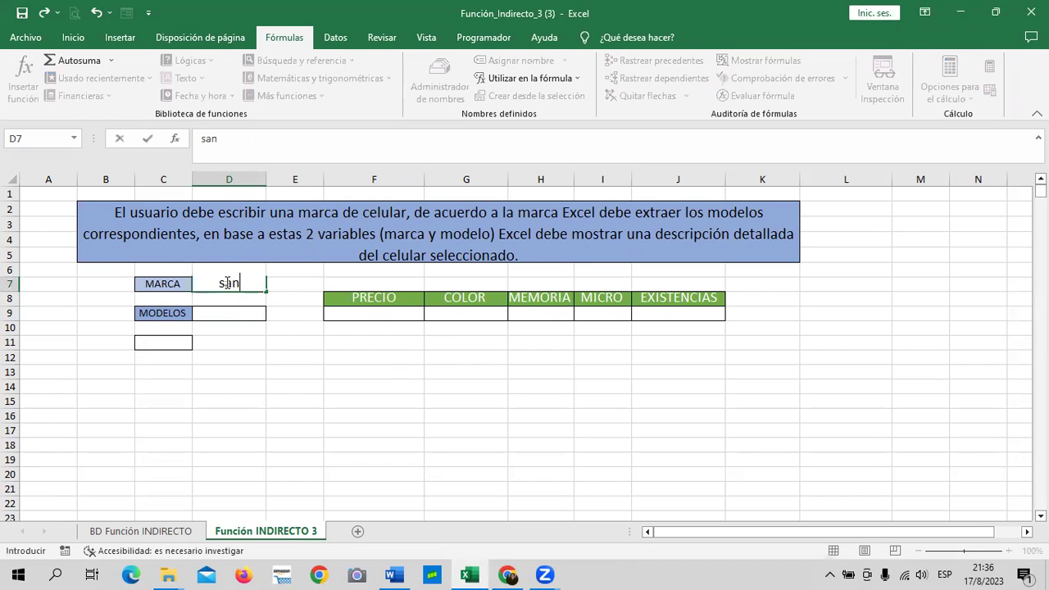
key("BackSpace")
key("BackSpace")
key("BackSpace")
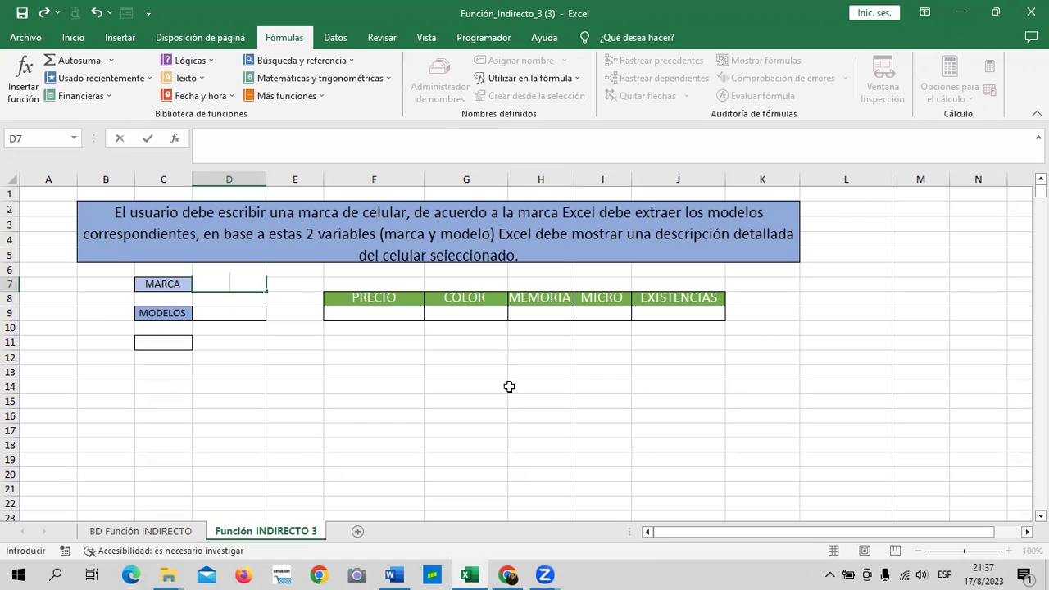
type("sam")
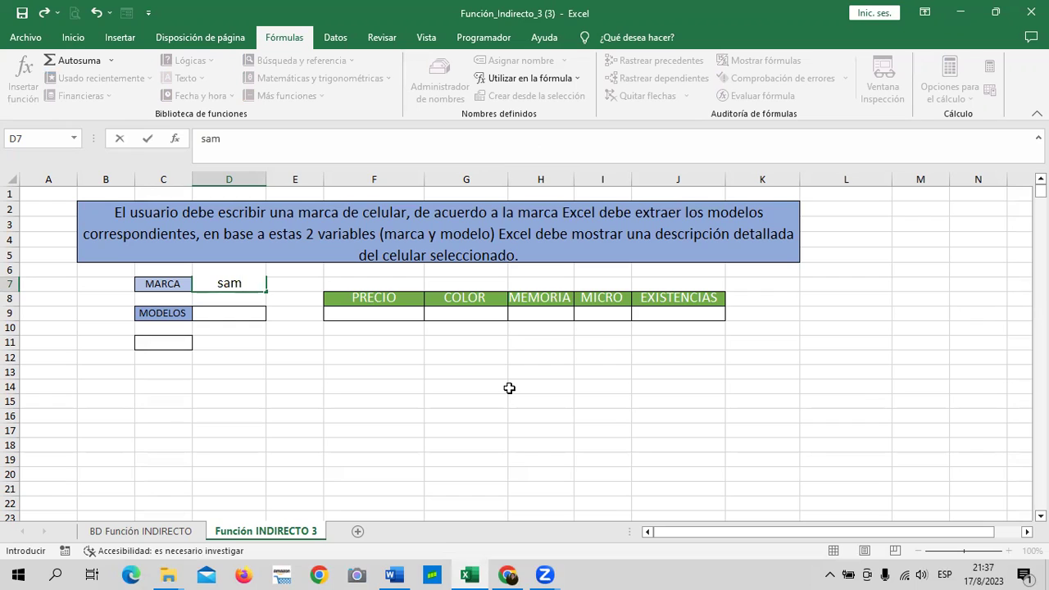
key("BackSpace")
key("BackSpace")
key("BackSpace")
type("SAMSUNG")
key("Return")
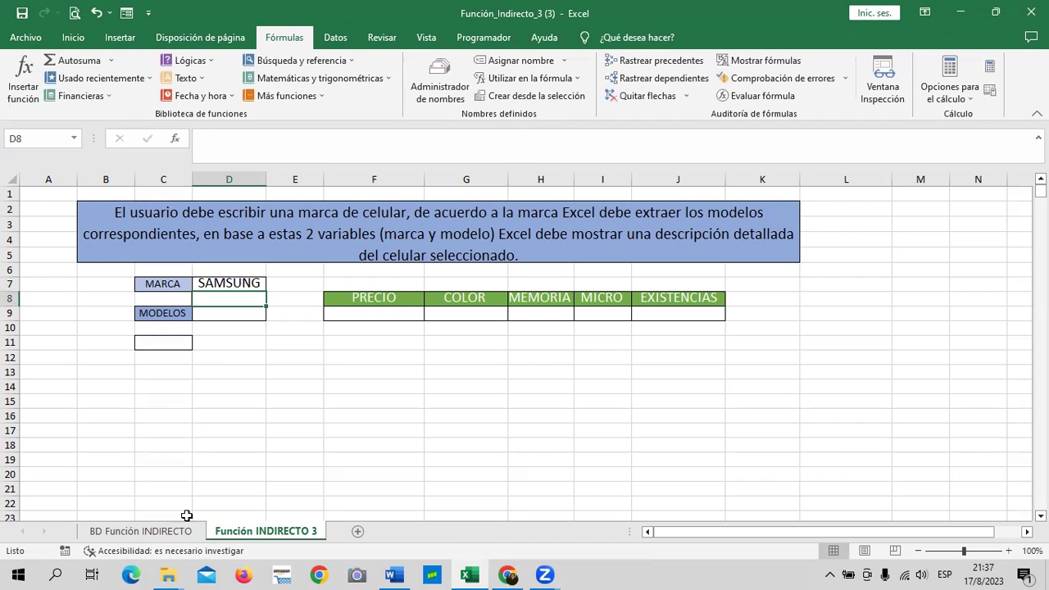
Choose GALAXY ICE 1 from the D9 model dropdown.
left_click(238, 313)
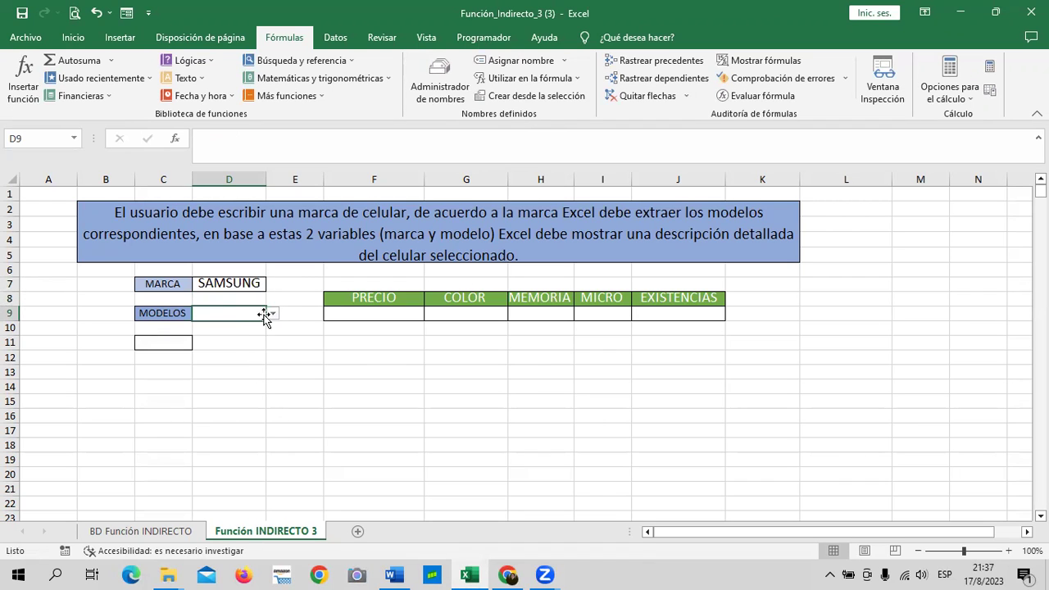
left_click(272, 313)
left_click(260, 327)
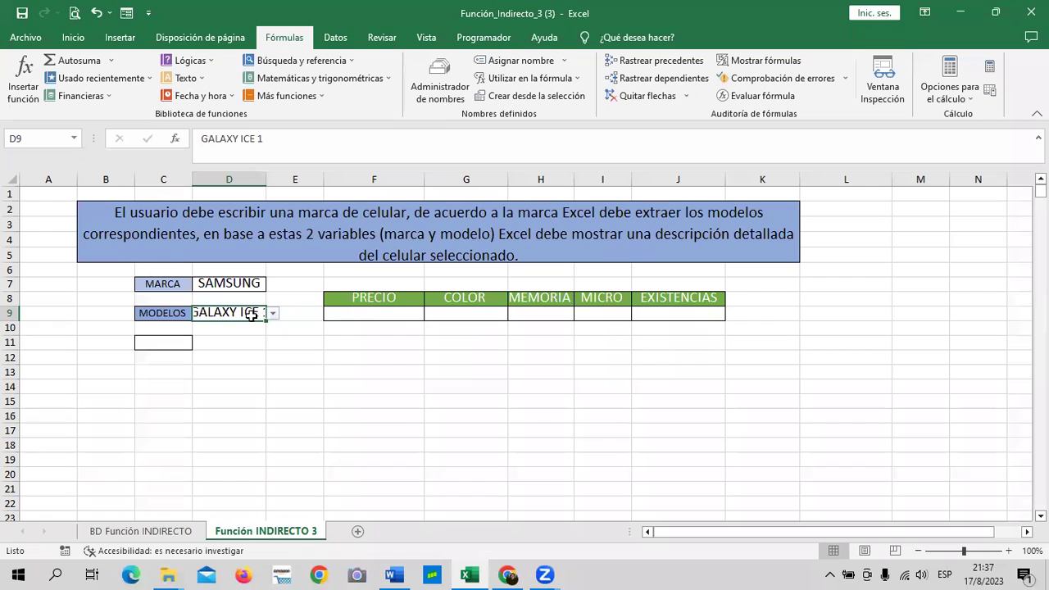
left_click(162, 341)
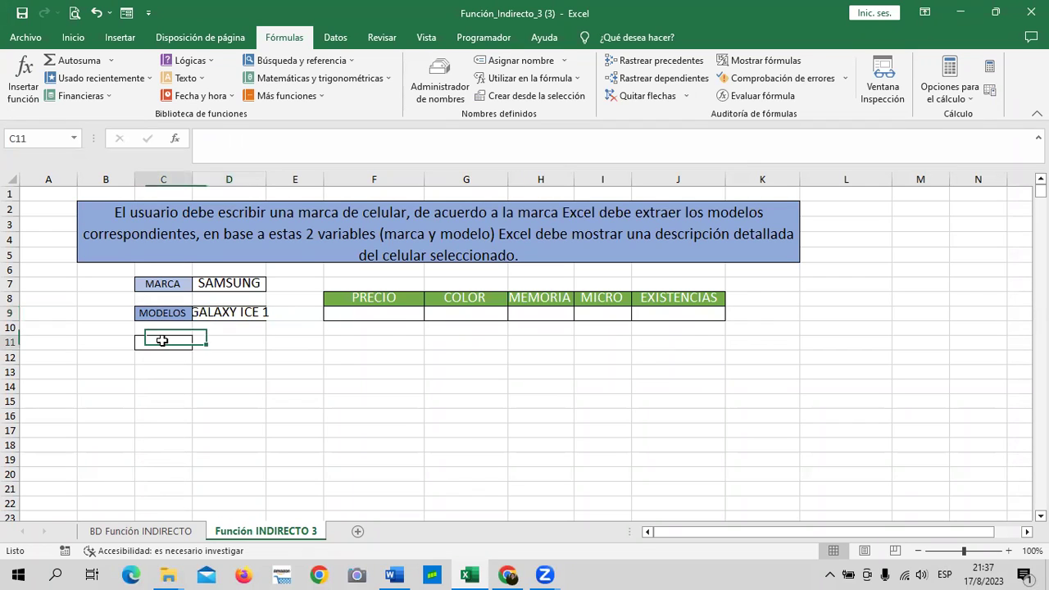
Widen column C and enter =SUSTITUIR(D9;" ";"_") in C11 to produce GALAXY_ICE_1.
left_click_drag(193, 179, 233, 180)
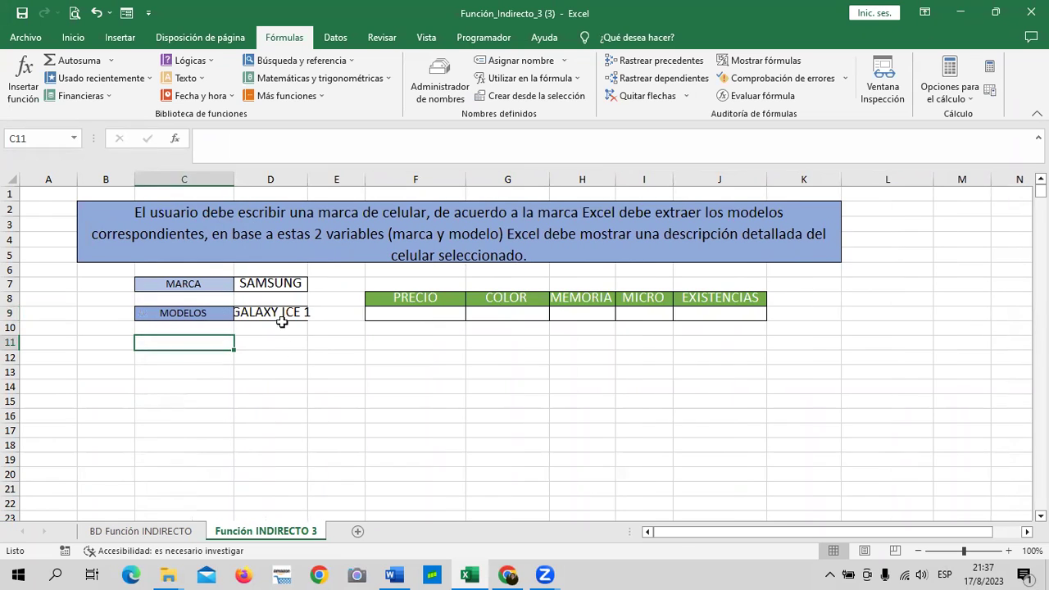
left_click(278, 314)
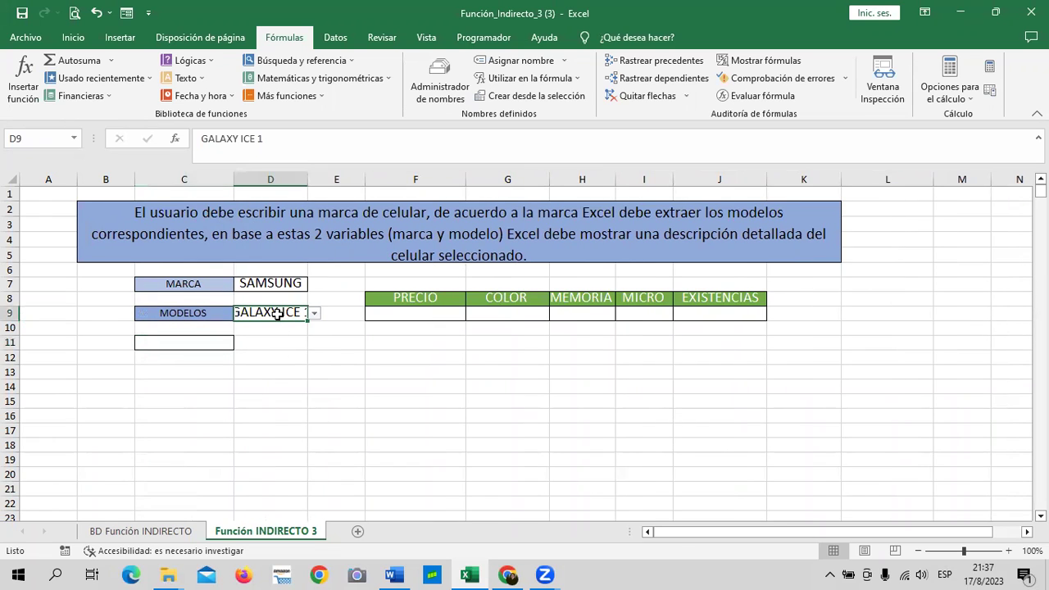
left_click(207, 340)
type("=SUS")
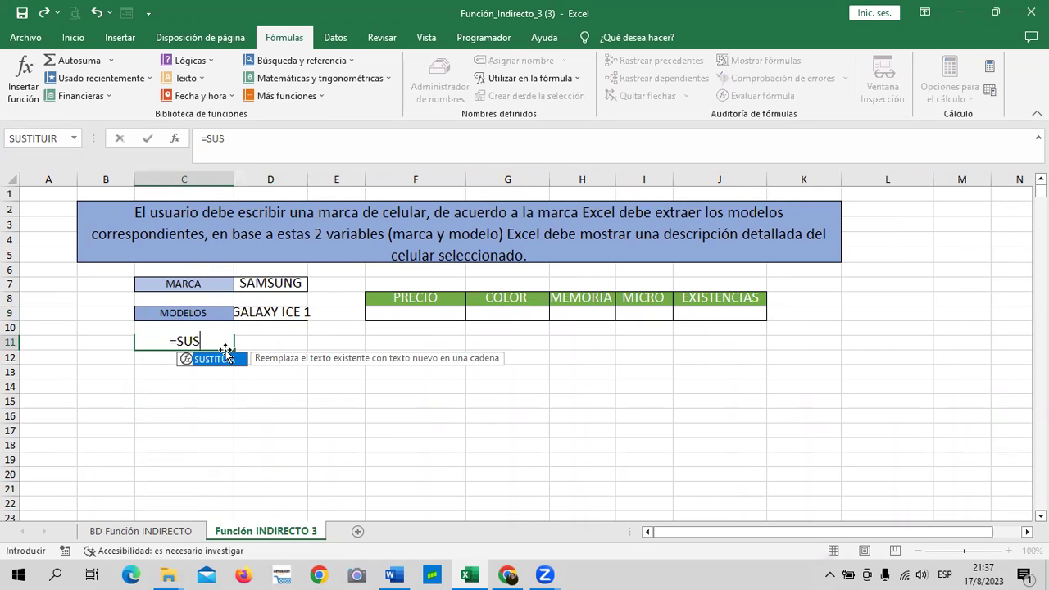
double_click(221, 361)
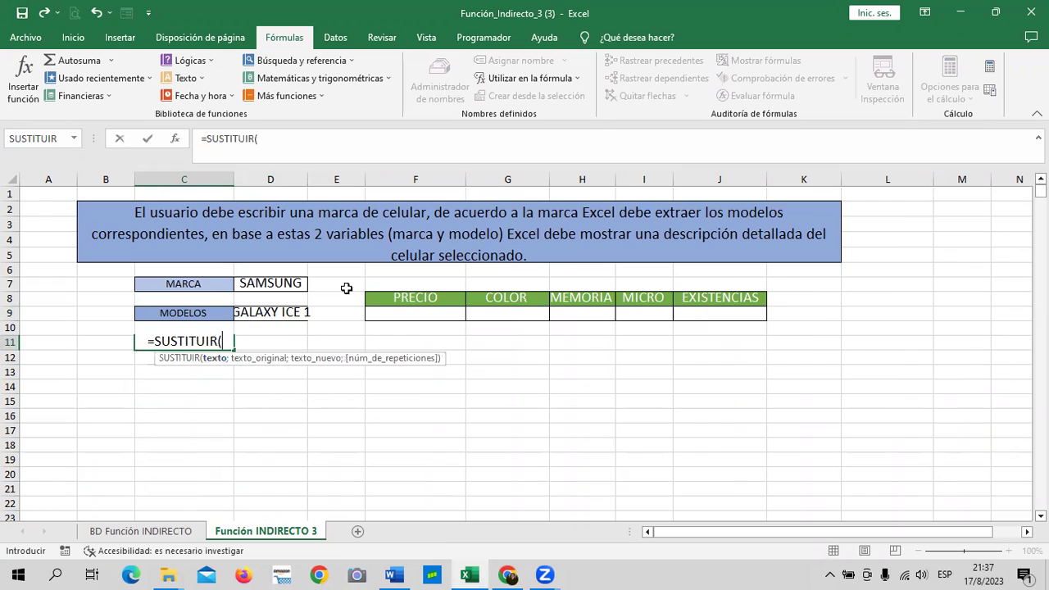
left_click(275, 312)
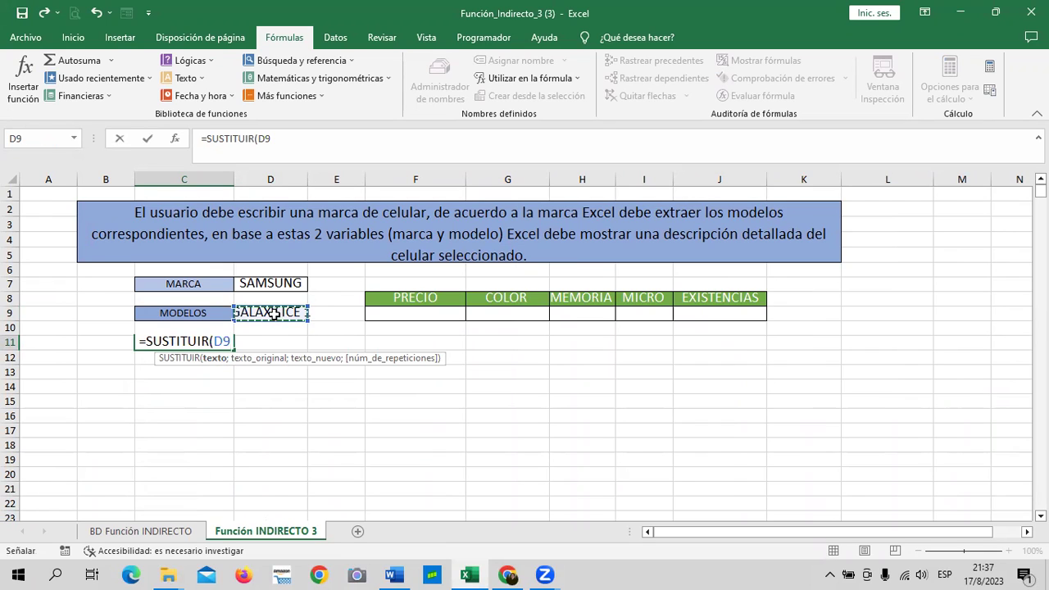
type(";")
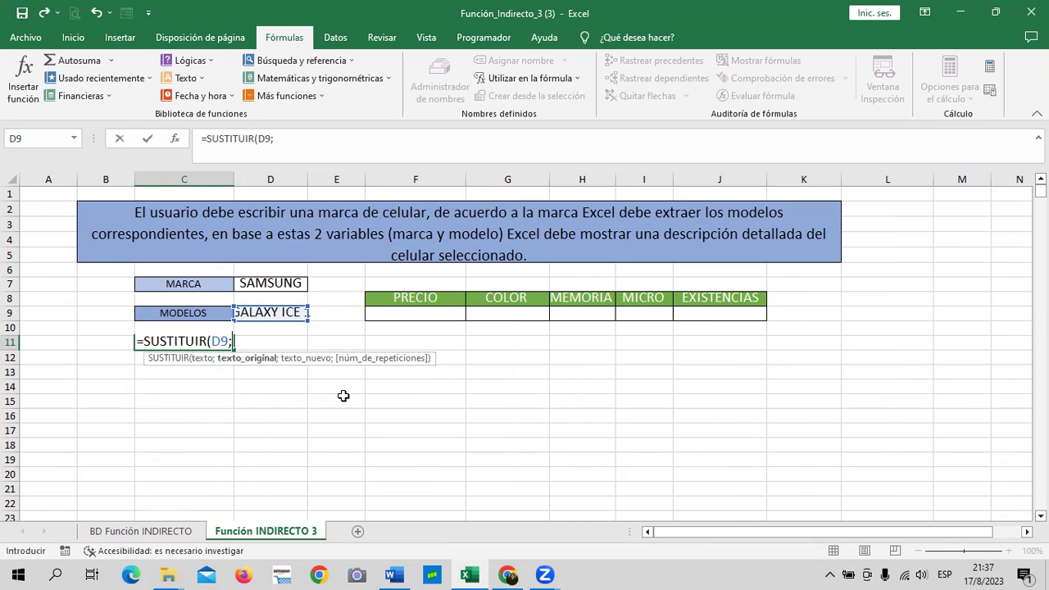
type("\"")
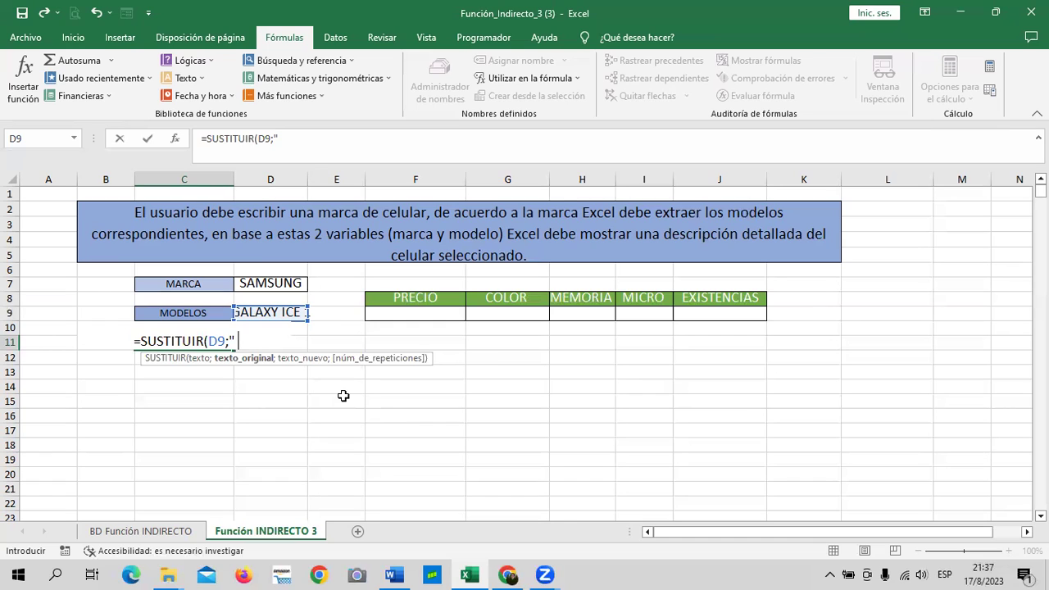
type("\";\"")
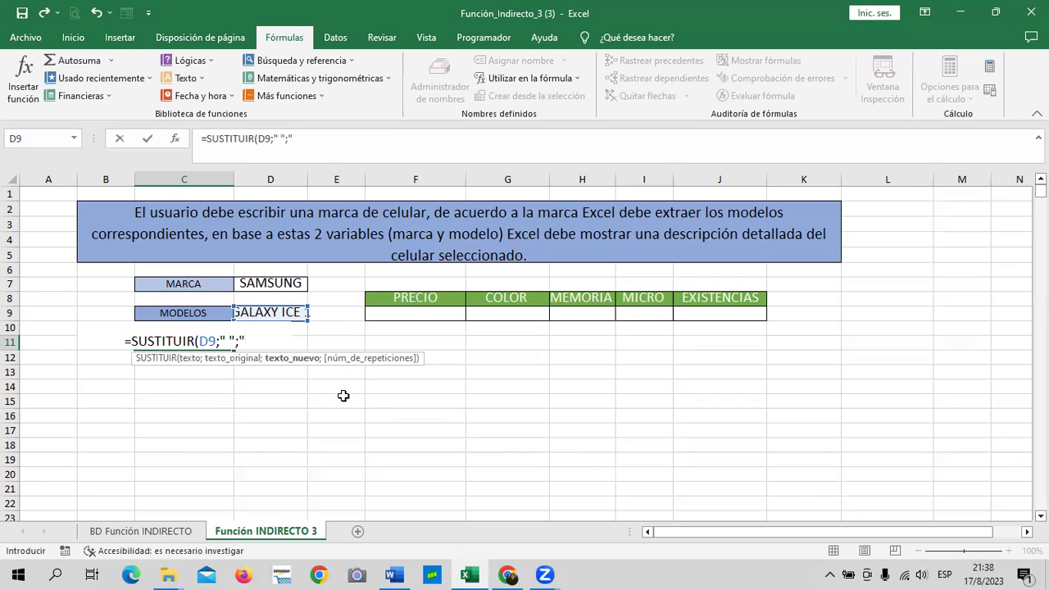
type("_")
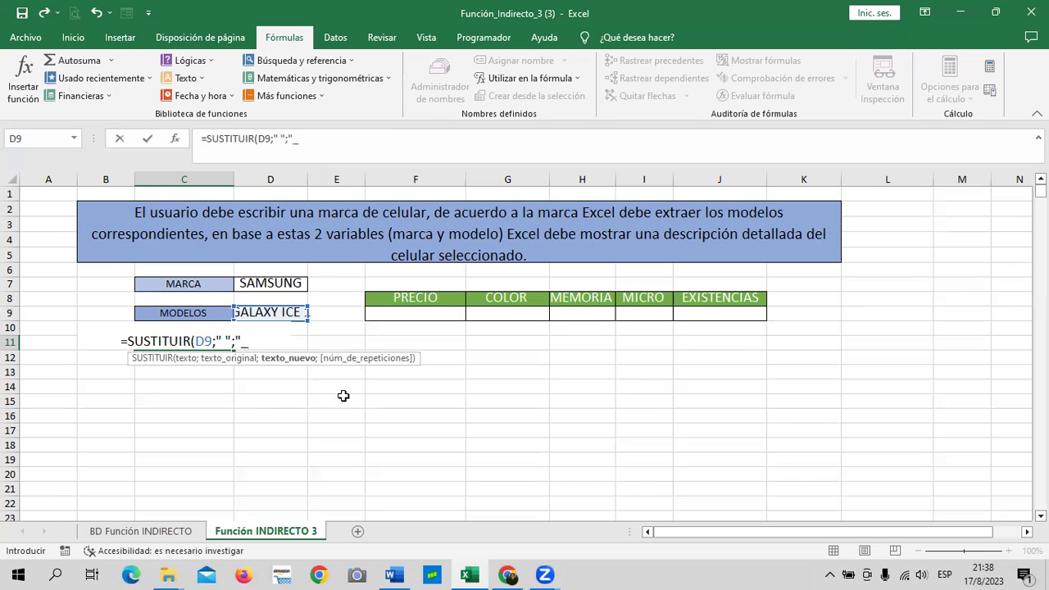
type("\")")
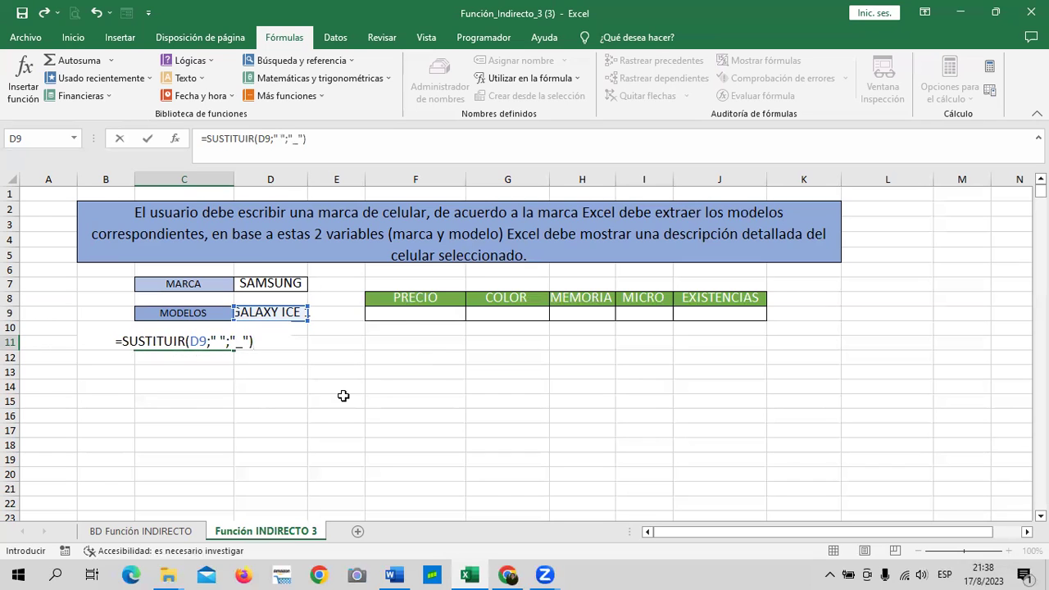
key("Return")
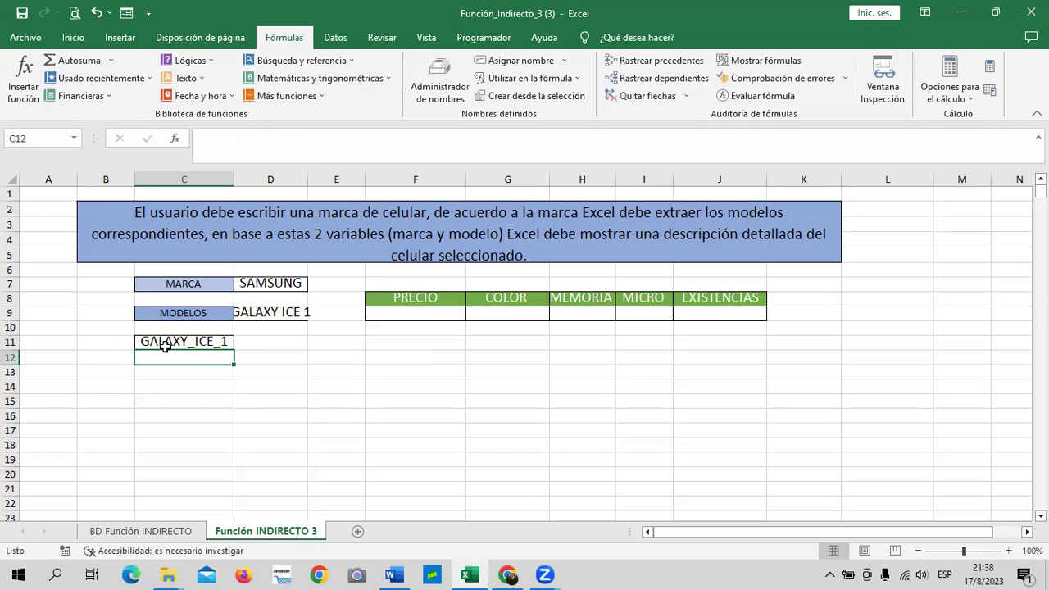
Merge and centre C11:D11 so GALAXY_ICE_1 spans both cells.
left_click(165, 344)
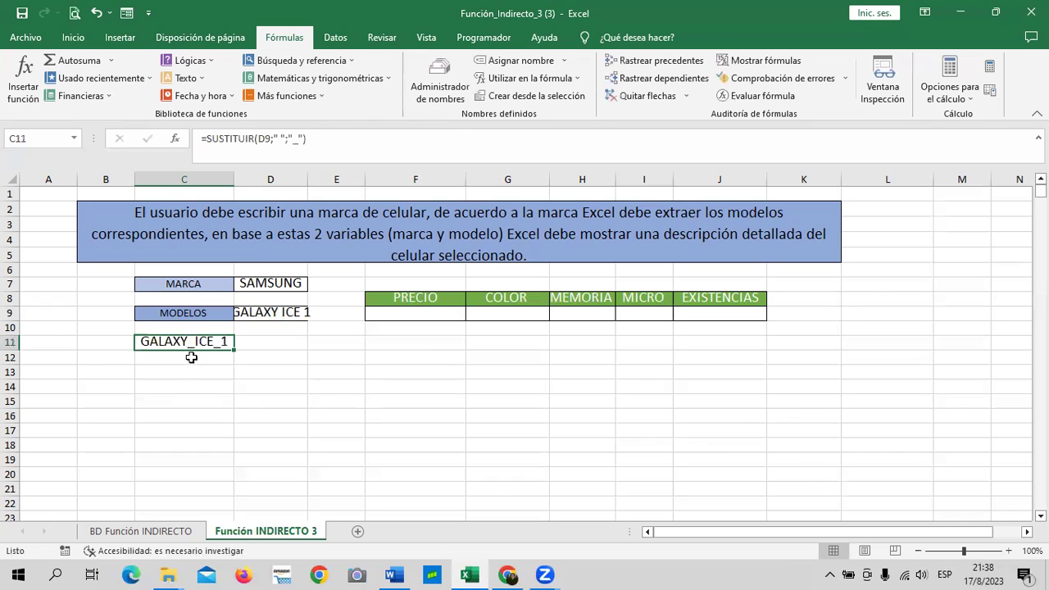
left_click_drag(167, 342, 267, 340)
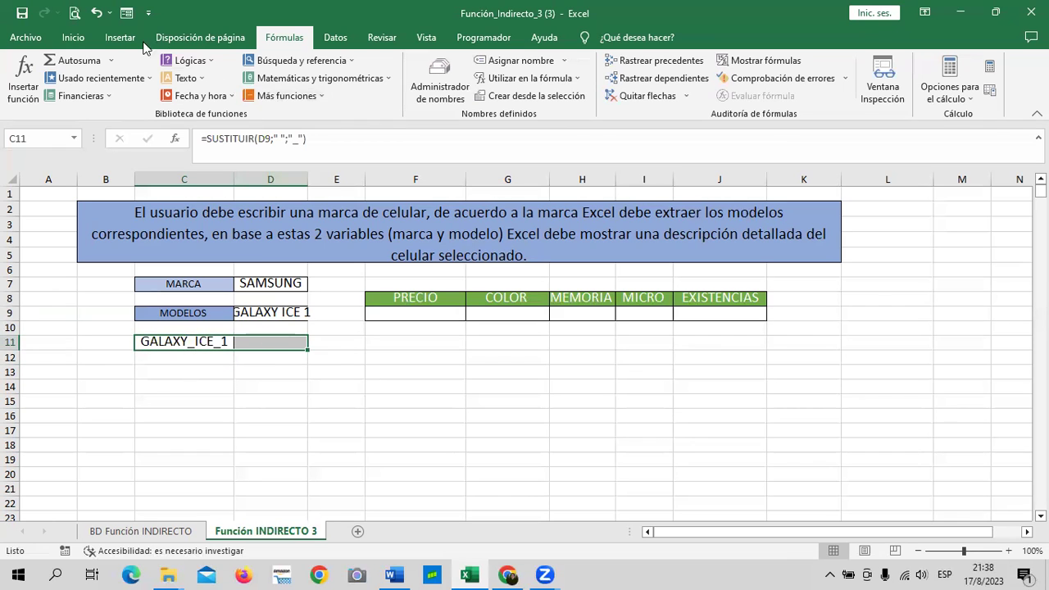
left_click(73, 38)
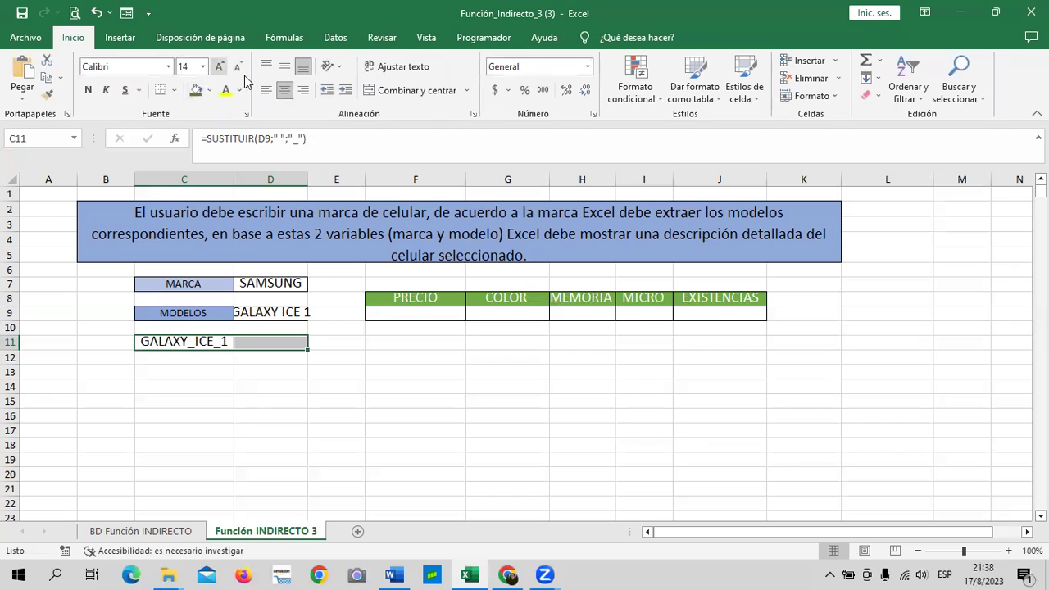
left_click(402, 93)
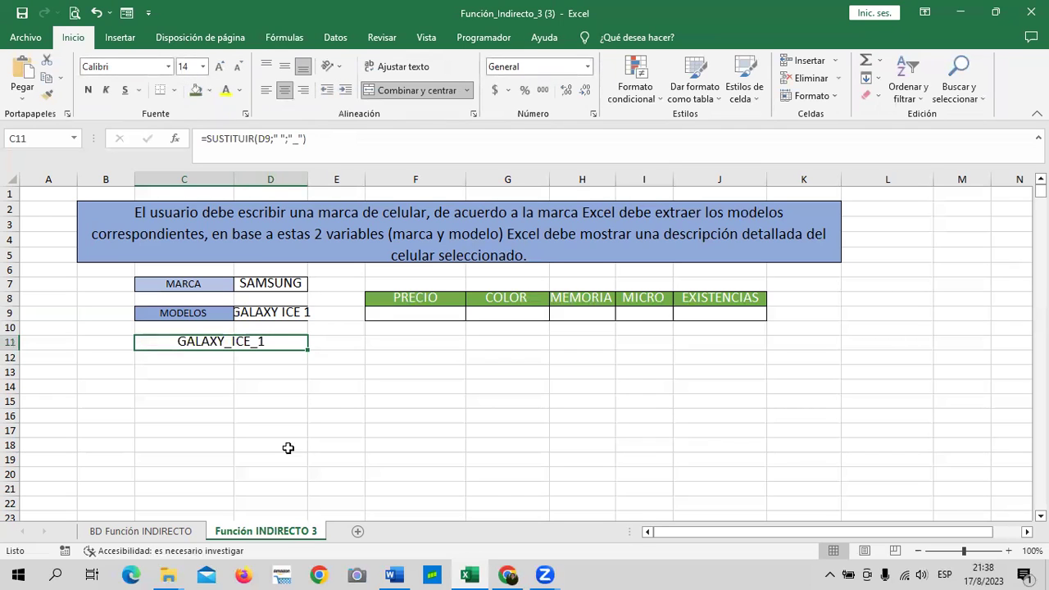
left_click(337, 401)
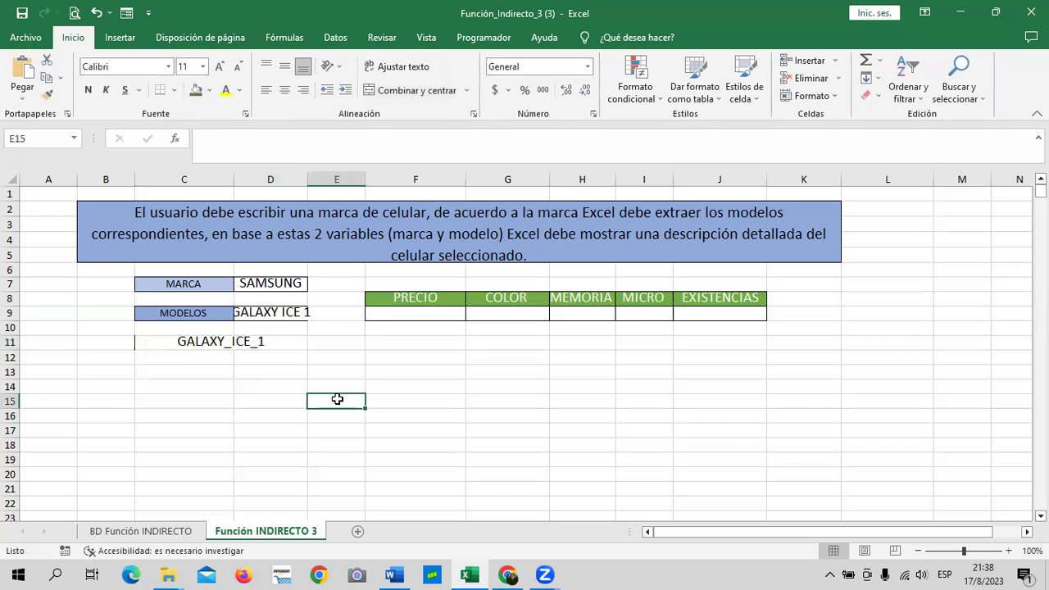
left_click(251, 341)
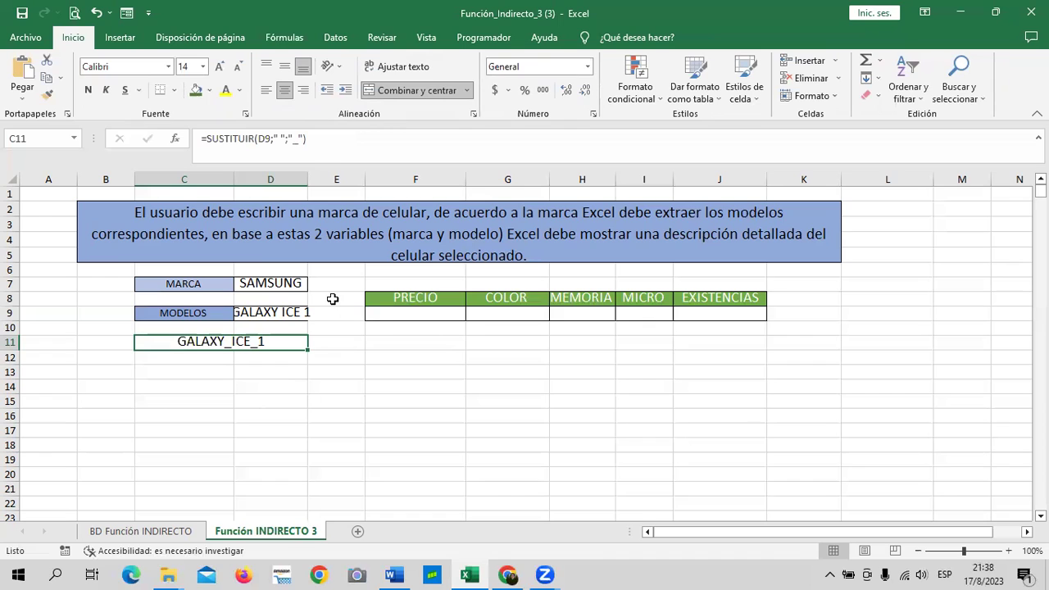
Select the F9:J9 results row, undoing an accidental cell move.
left_click(417, 315)
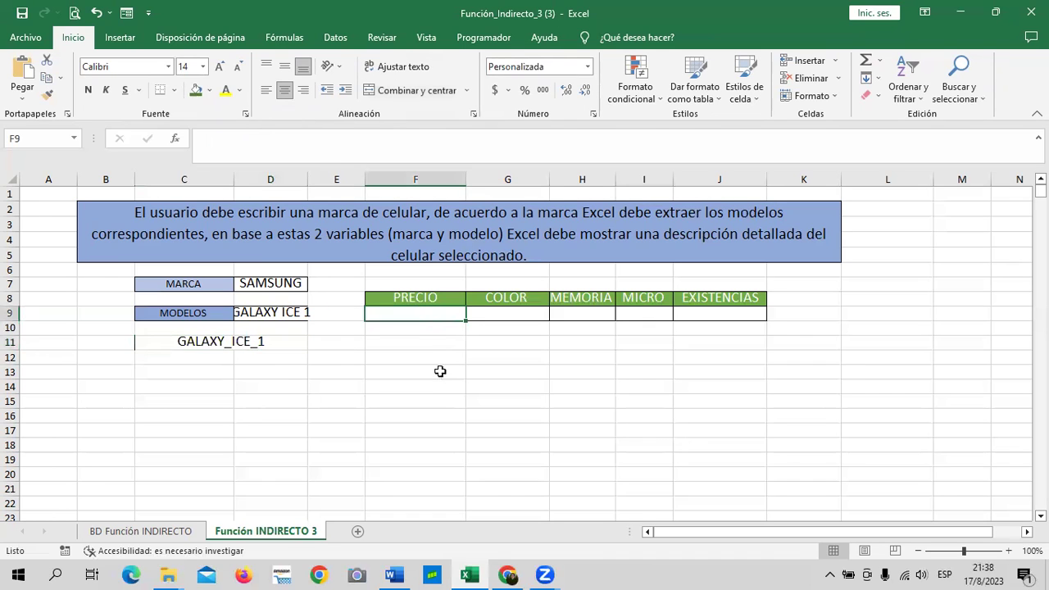
left_click_drag(416, 309, 724, 322)
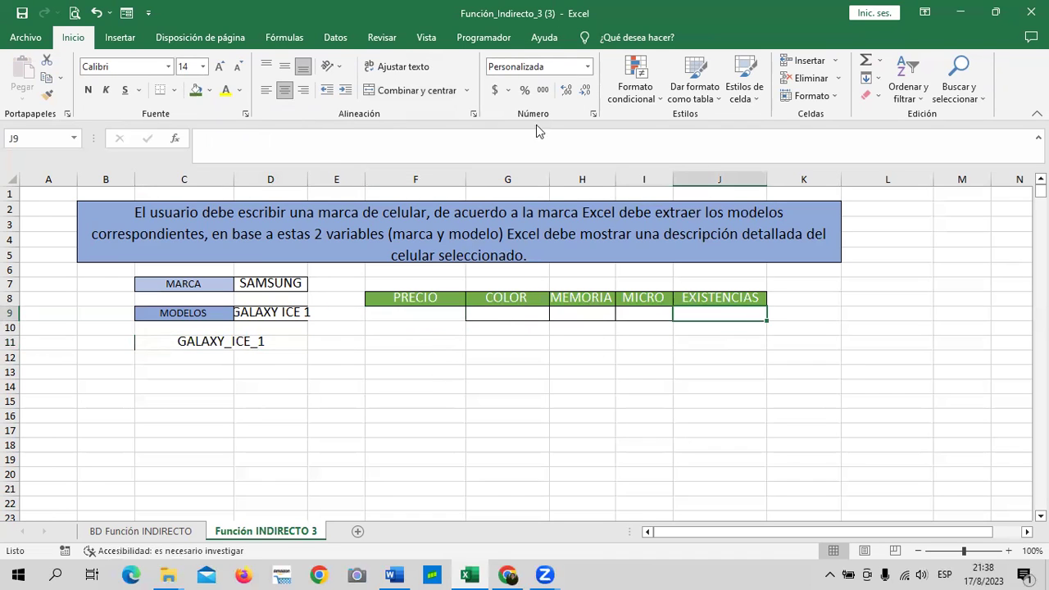
left_click(96, 13)
left_click_drag(379, 313, 714, 315)
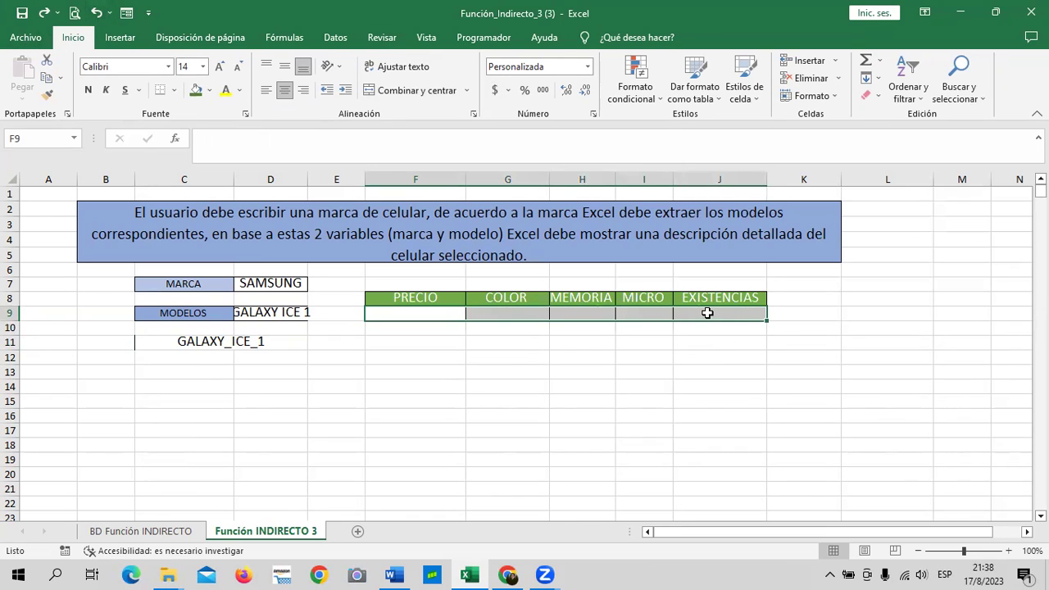
Enlarge the GALAXY_ICE_1 text in C11 one step, then return it to 14.
left_click(278, 342)
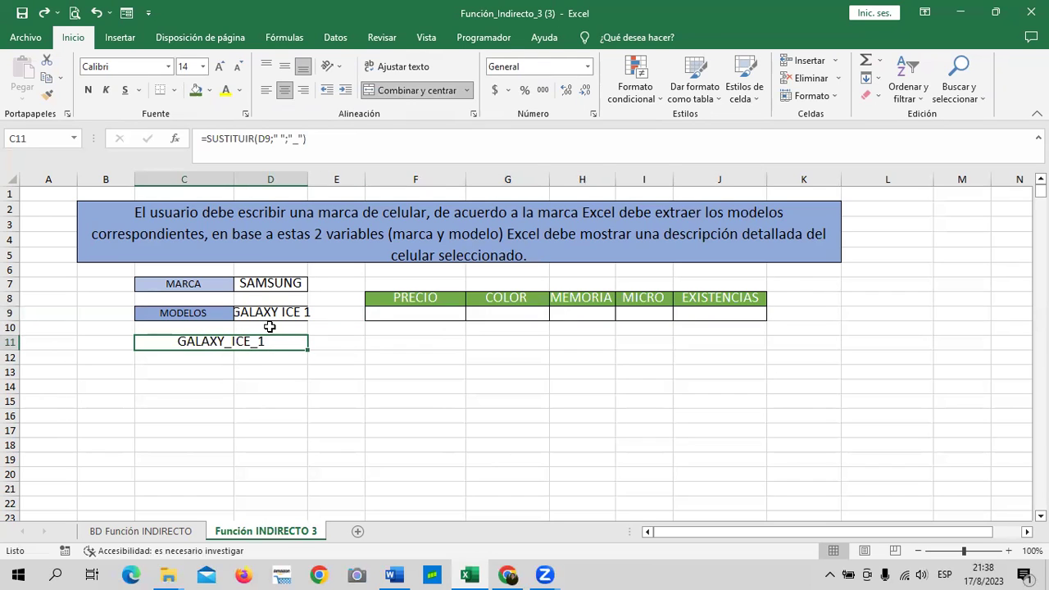
left_click(420, 318)
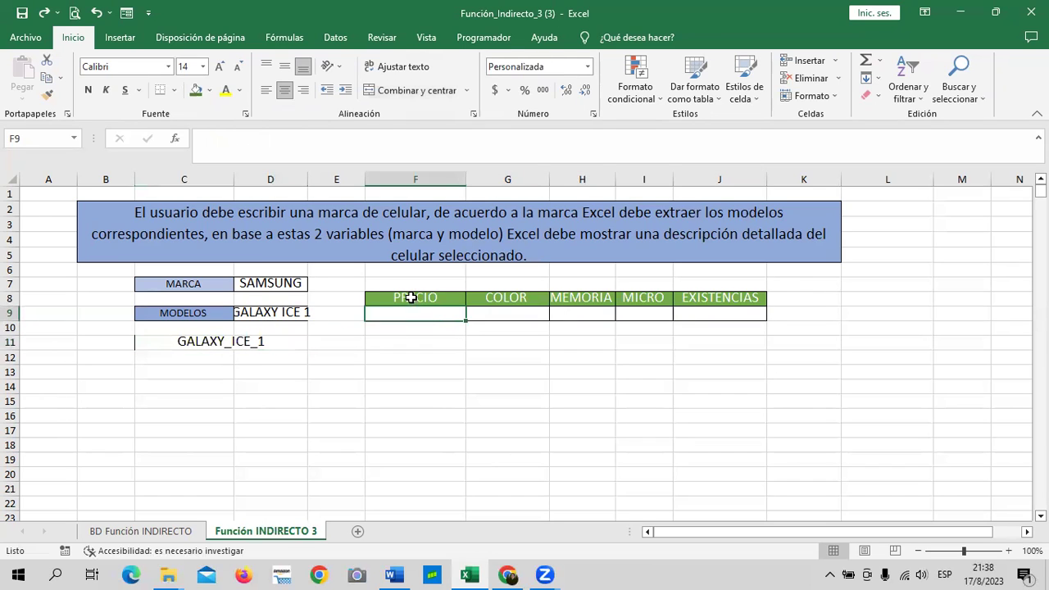
left_click(410, 298)
left_click(237, 342)
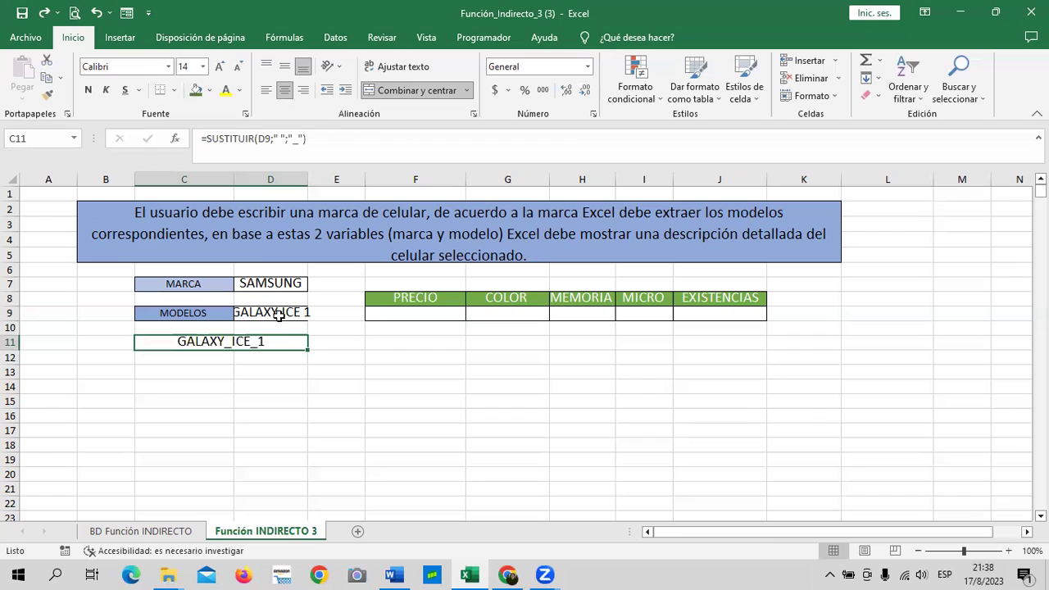
left_click(219, 67)
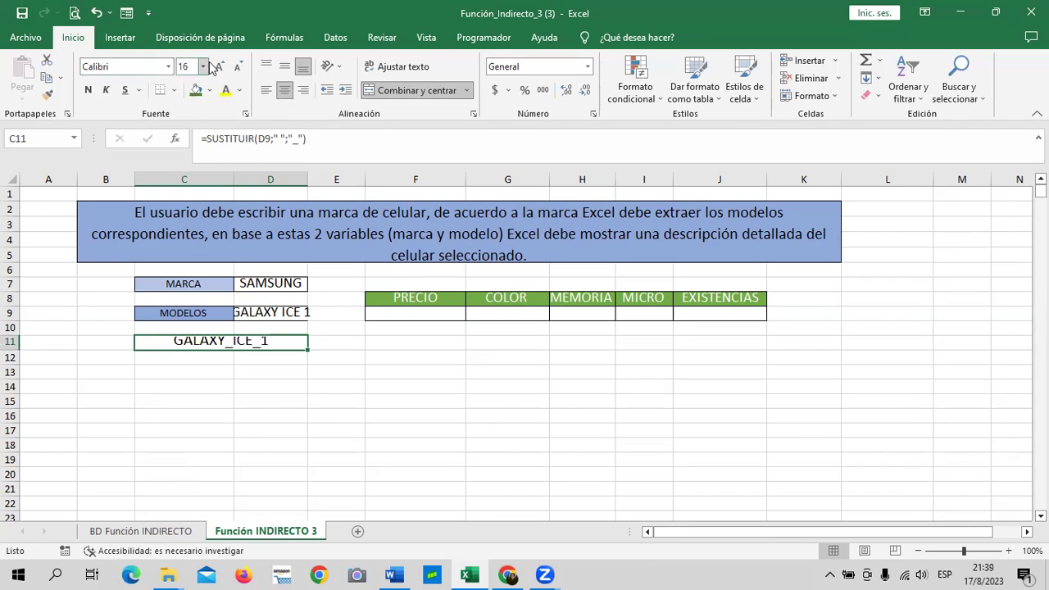
left_click(238, 67)
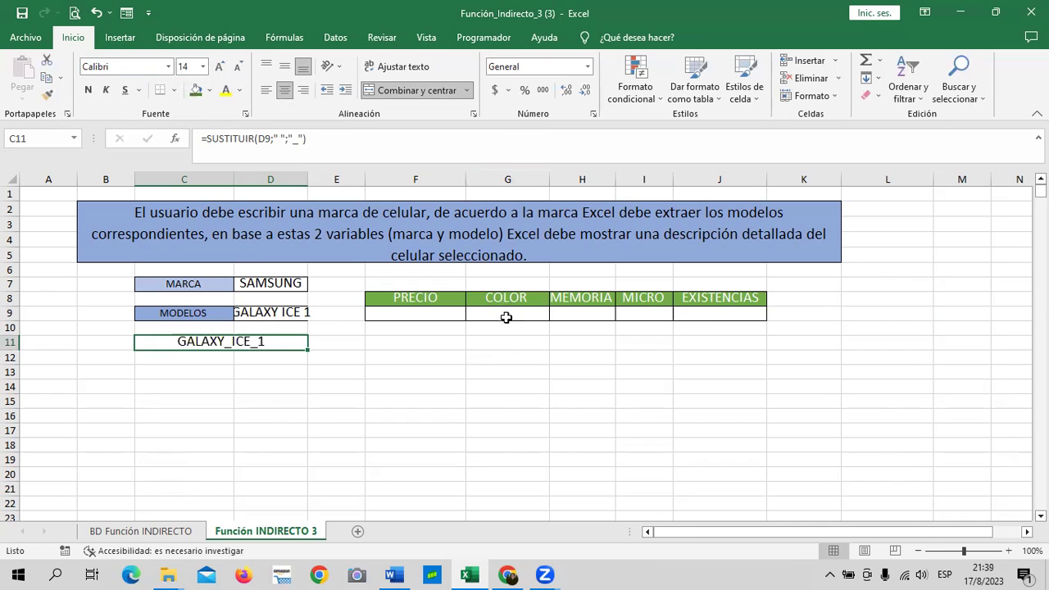
Enlarge the PRECIO to EXISTENCIAS header text one step and shrink row 7.
mouse_move(416, 299)
left_mouse_down()
mouse_move(548, 317)
mouse_move(697, 314)
left_mouse_up()
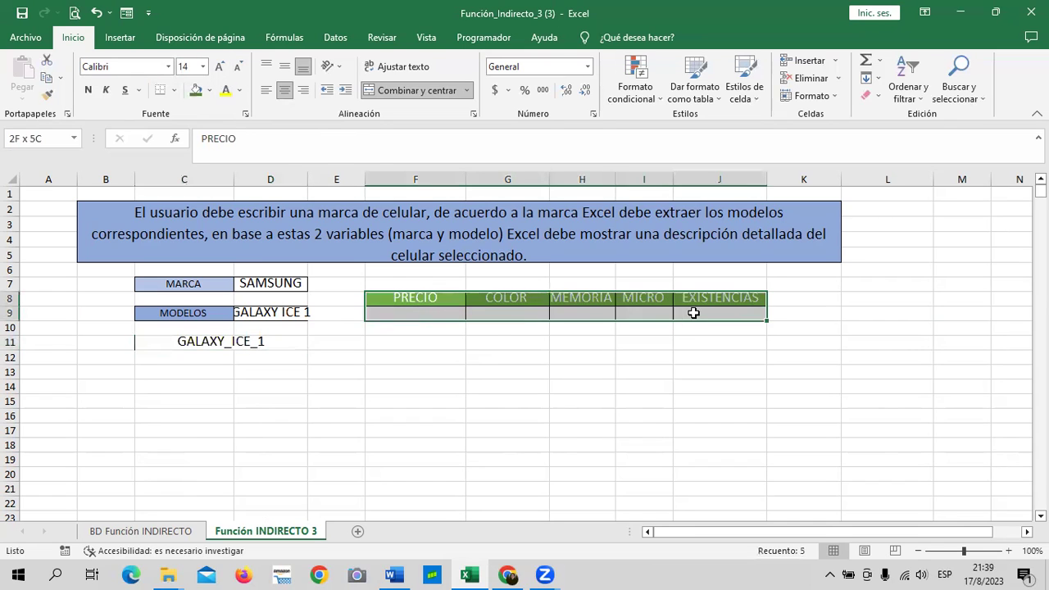
left_click(222, 68)
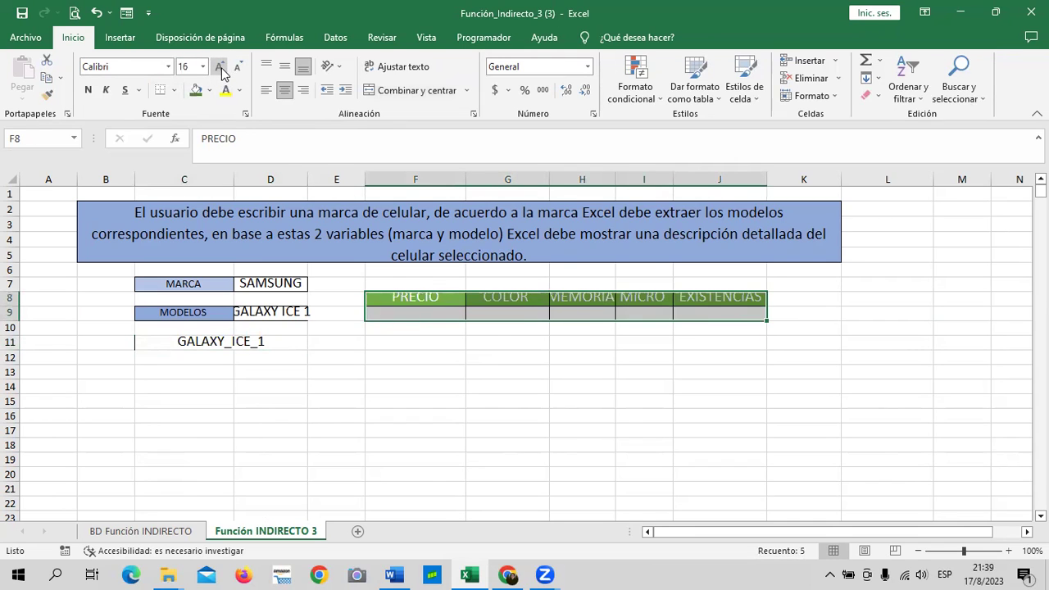
left_click(631, 383)
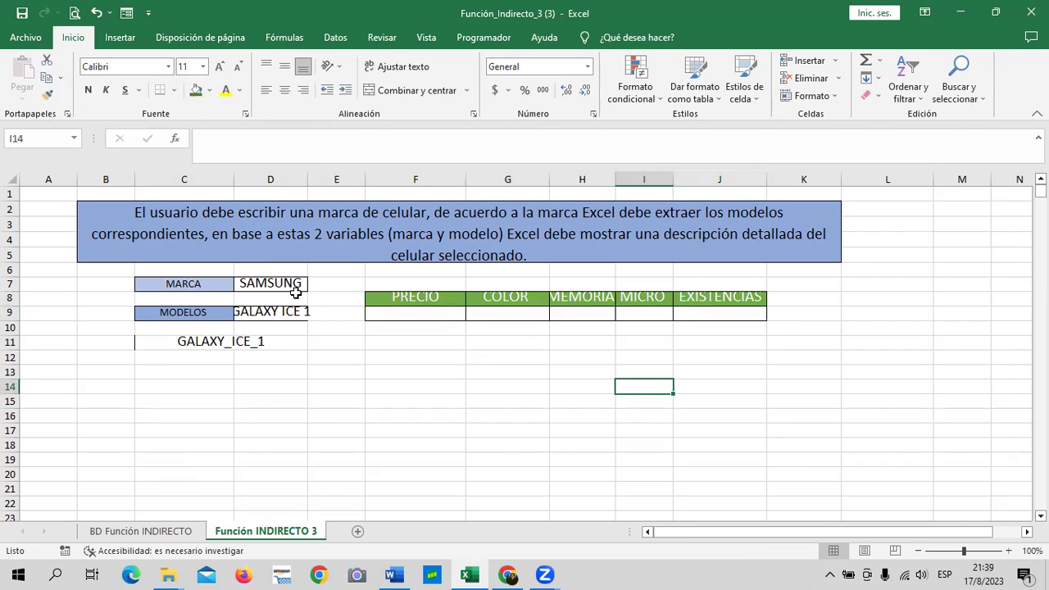
left_click_drag(16, 292, 16, 279)
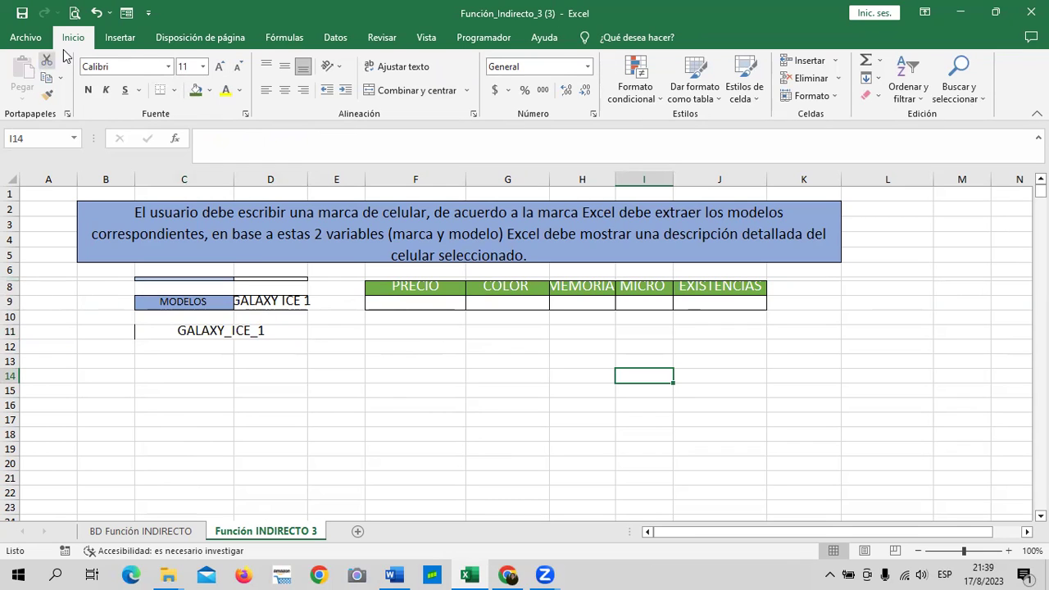
Restore row 7, make header row 8 taller, and widen column D.
left_click(96, 12)
left_click_drag(12, 305, 12, 344)
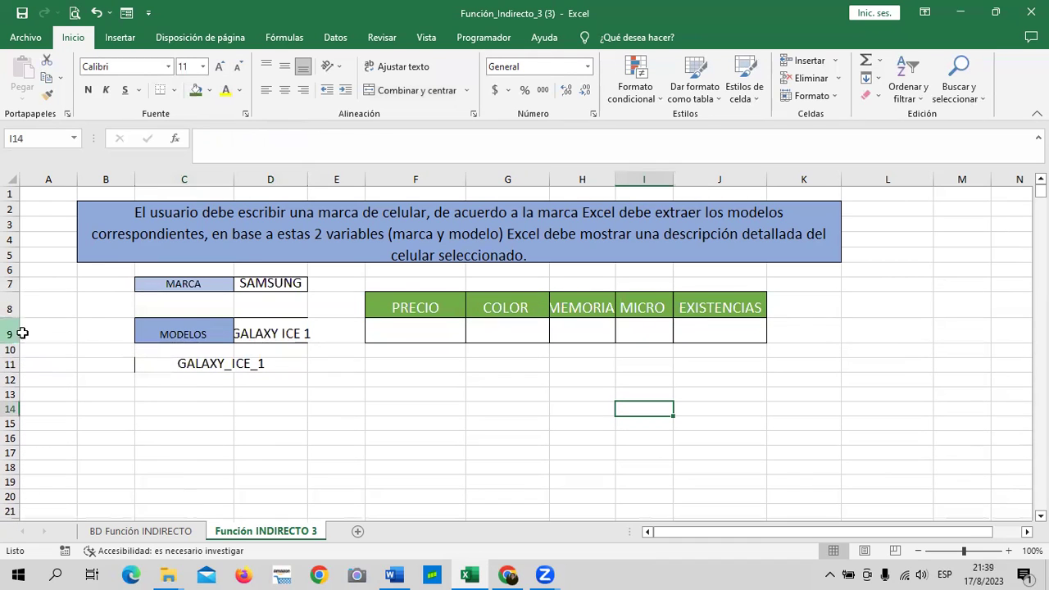
left_click_drag(304, 178, 325, 178)
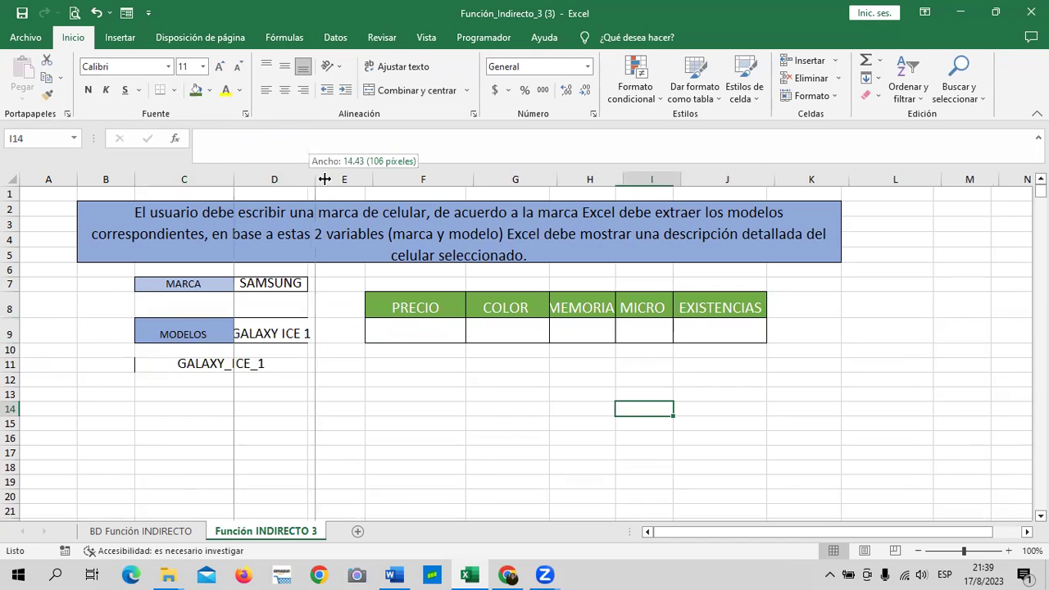
Give C11 no border and white font colour to hide GALAXY_ICE_1.
left_click(414, 334)
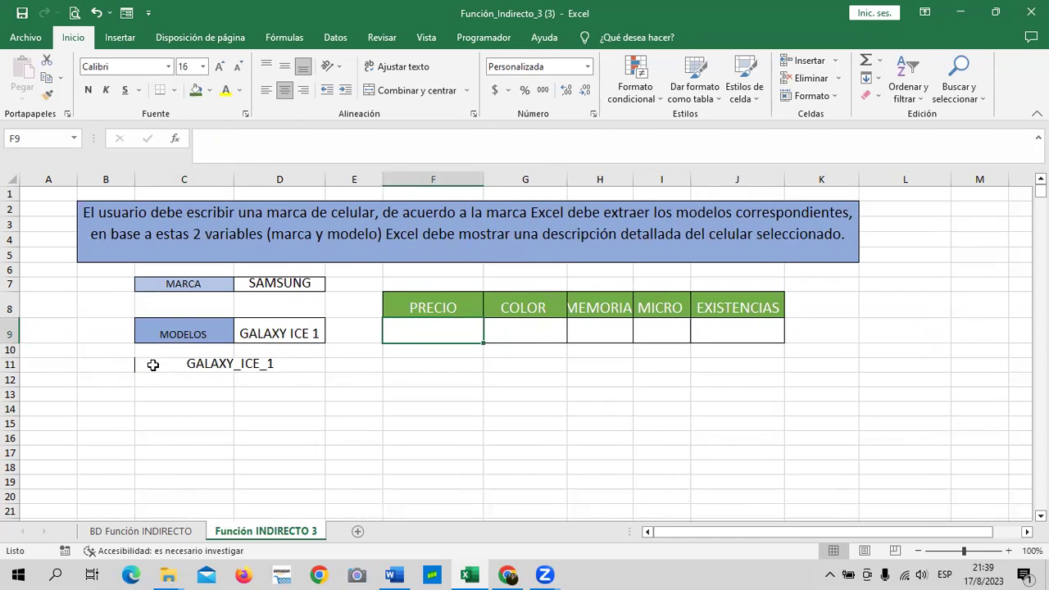
left_click(150, 366)
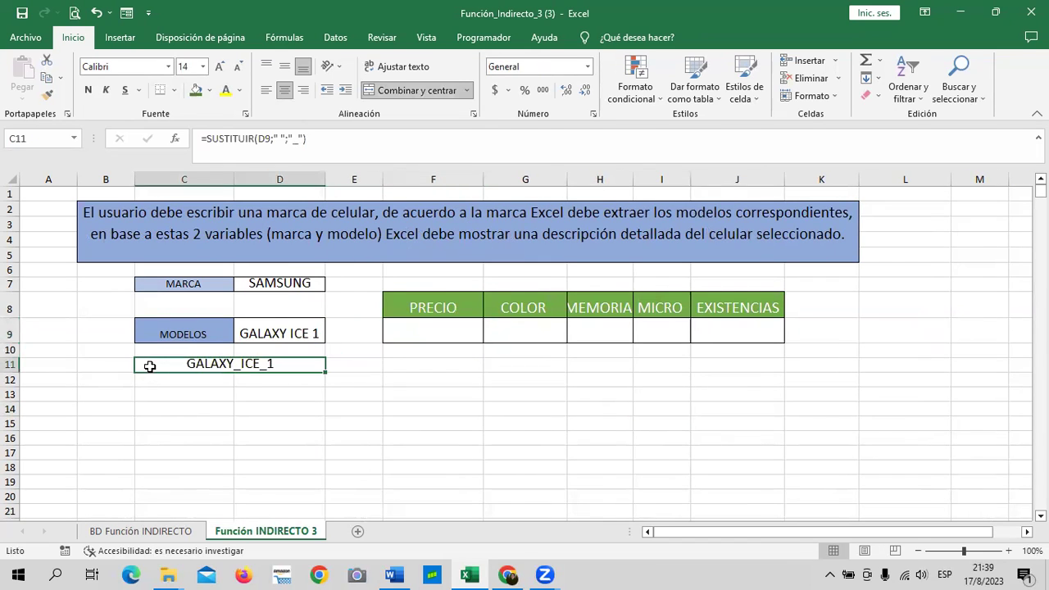
left_click(173, 90)
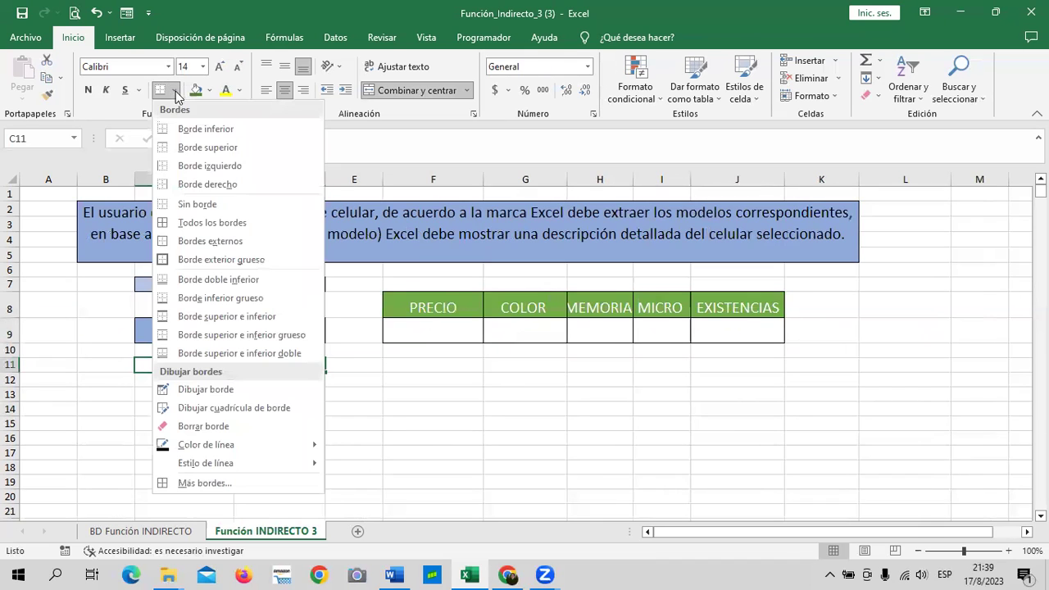
left_click(198, 204)
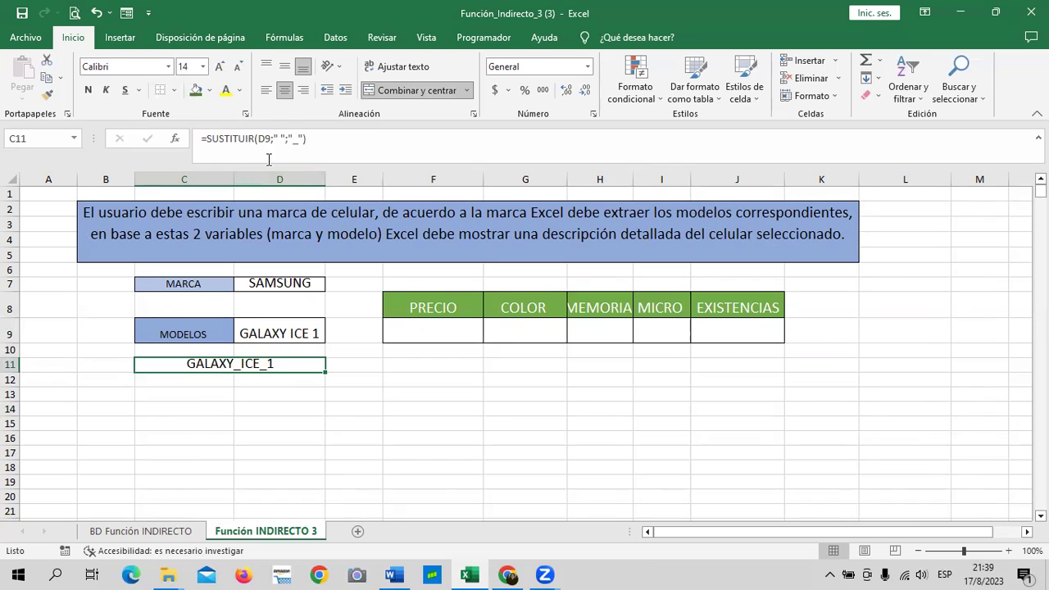
left_click(241, 91)
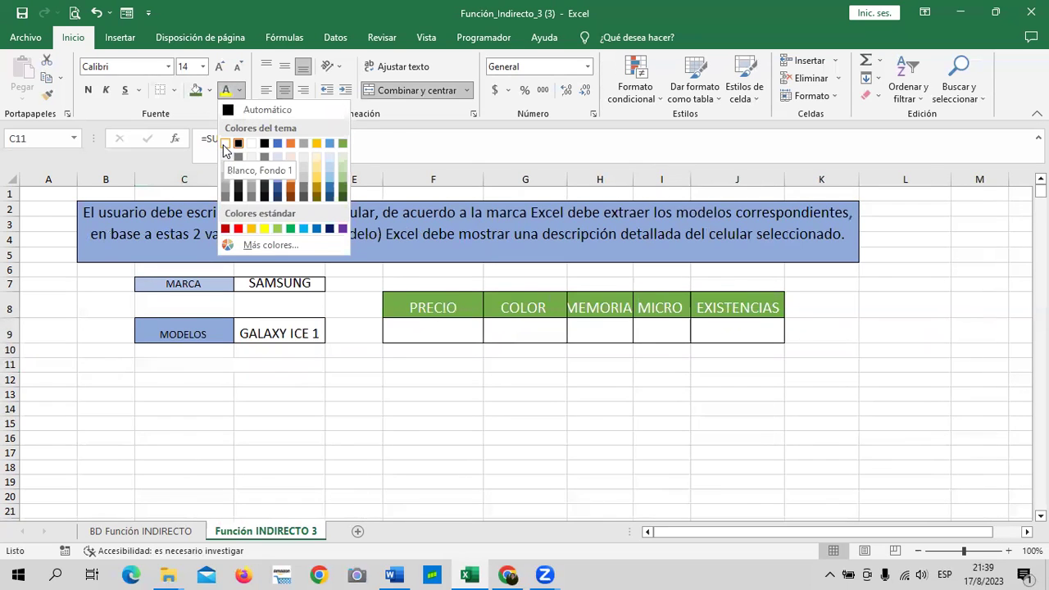
left_click(225, 147)
left_click(389, 405)
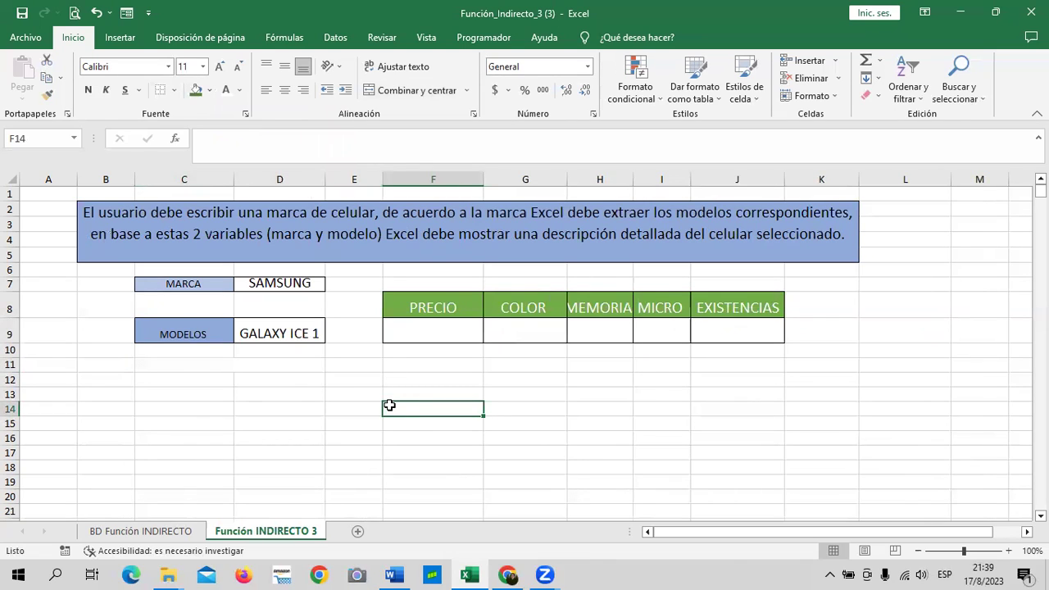
Widen the MEMORIA and MICRO columns H and I to fit their headers.
left_click_drag(633, 180, 647, 179)
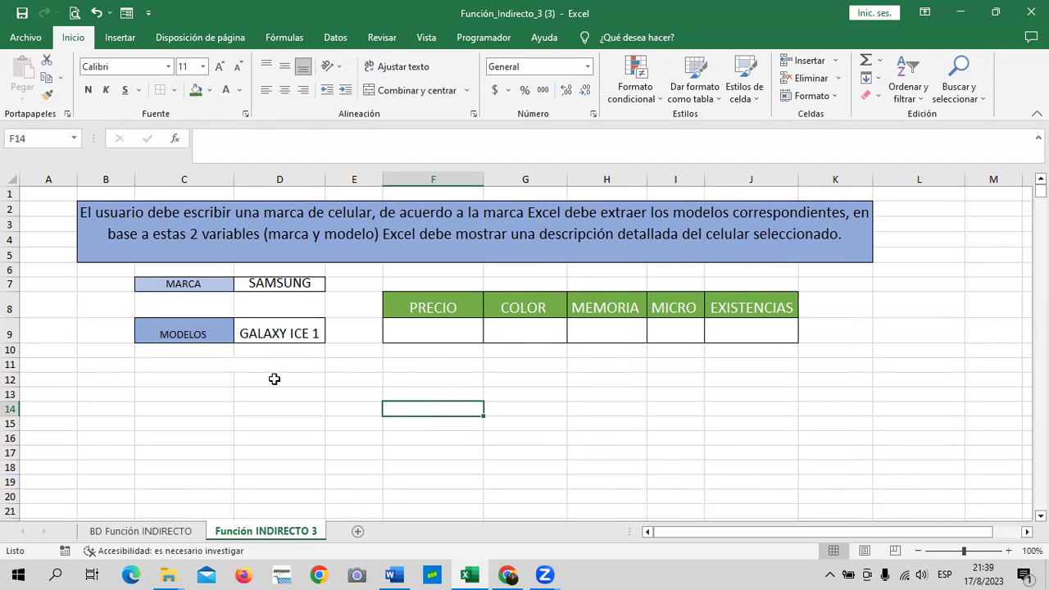
left_click(275, 378)
left_click_drag(704, 180, 727, 178)
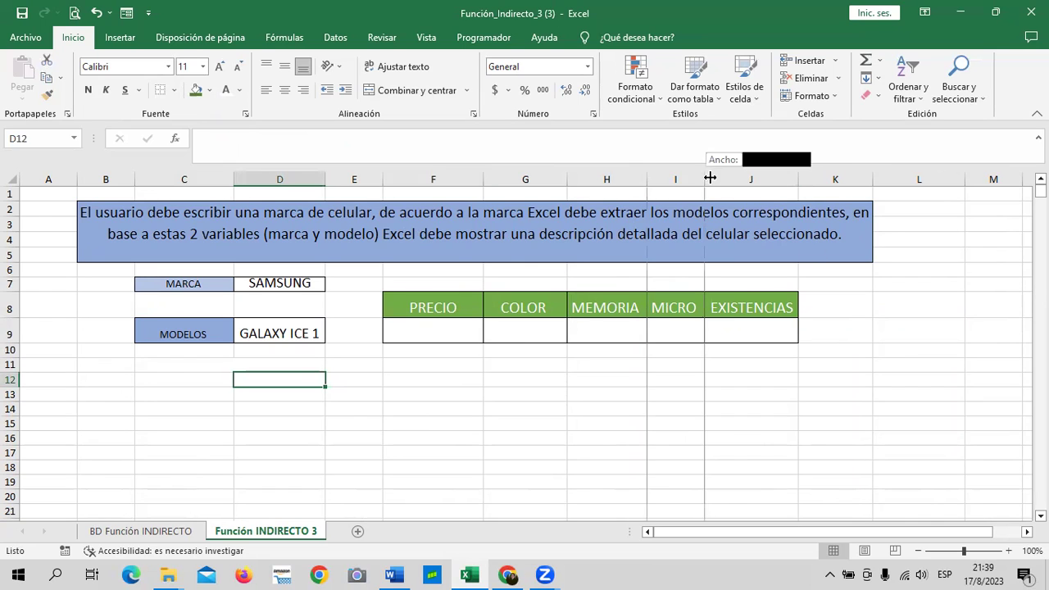
Unmerge the hidden helper cell C11 from D11 with Combinar y centrar.
left_click(417, 329)
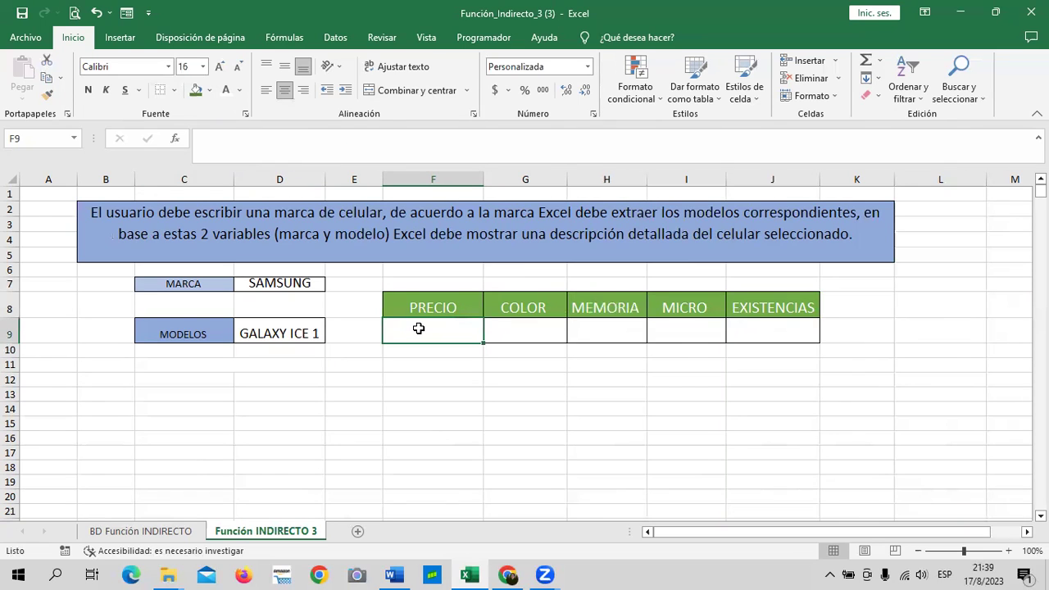
left_click(152, 365)
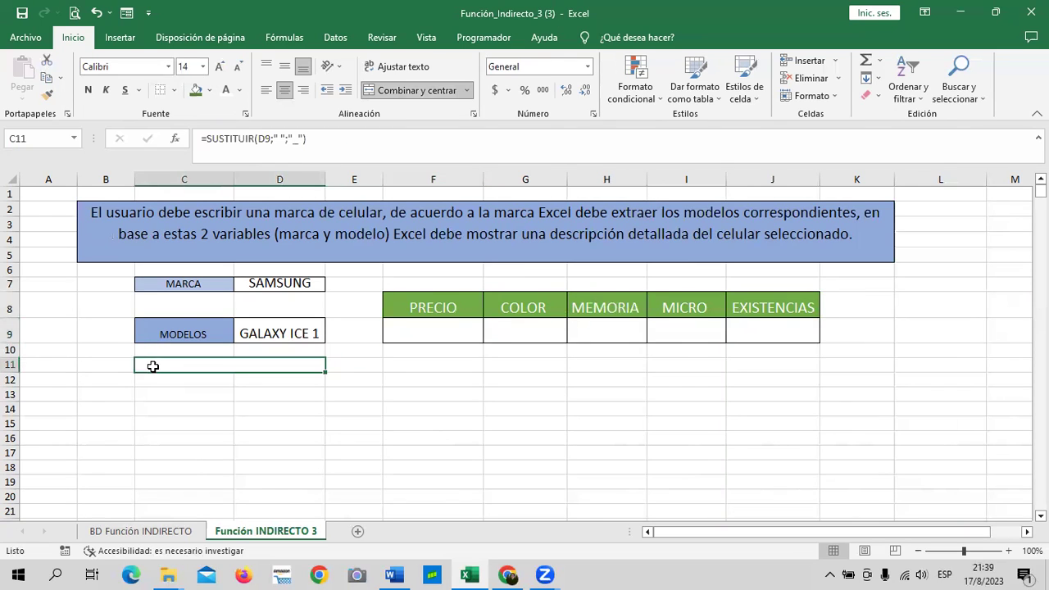
left_click(436, 331)
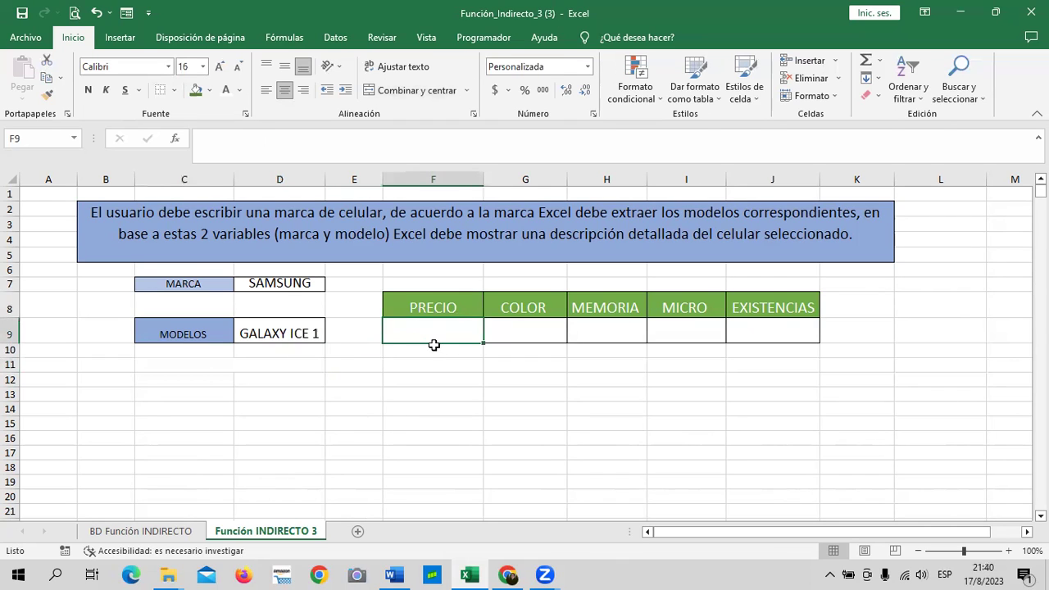
left_click(278, 365)
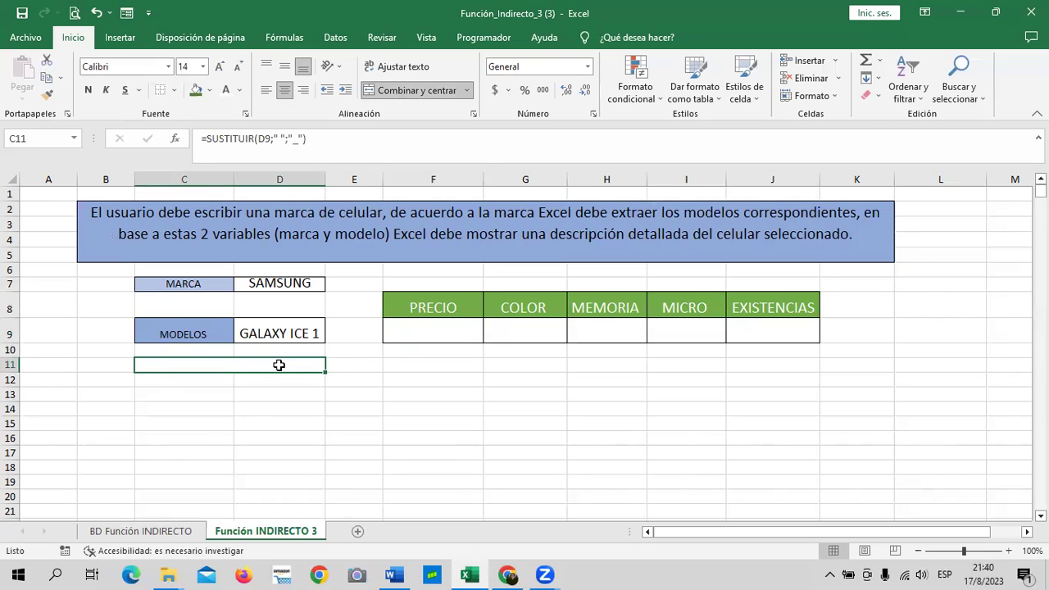
left_click(306, 414)
left_click(229, 363)
left_click(462, 390)
left_click(198, 364)
left_click(401, 378)
left_click(267, 364)
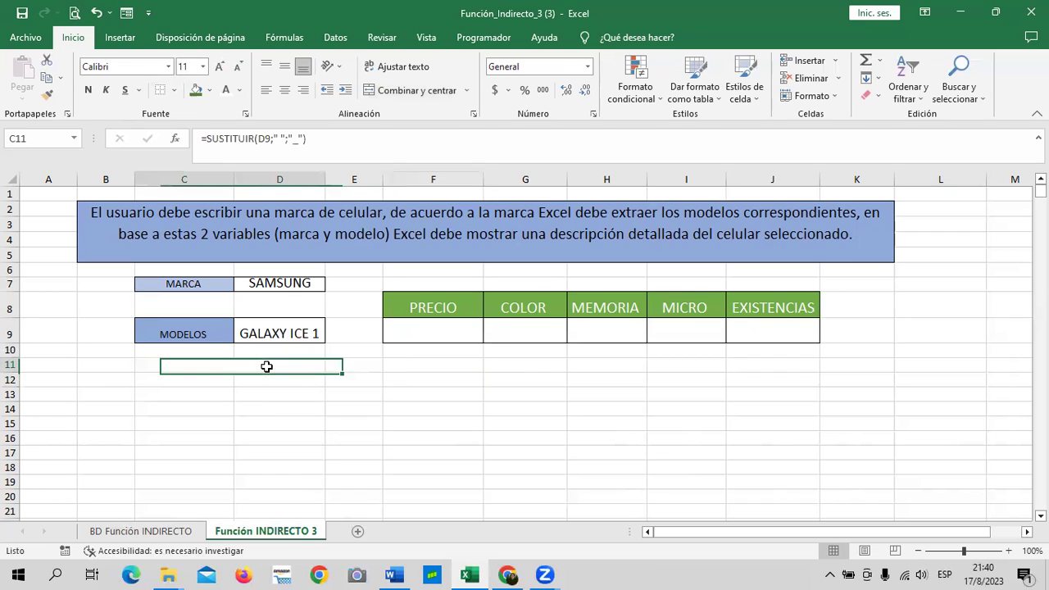
left_click(390, 92)
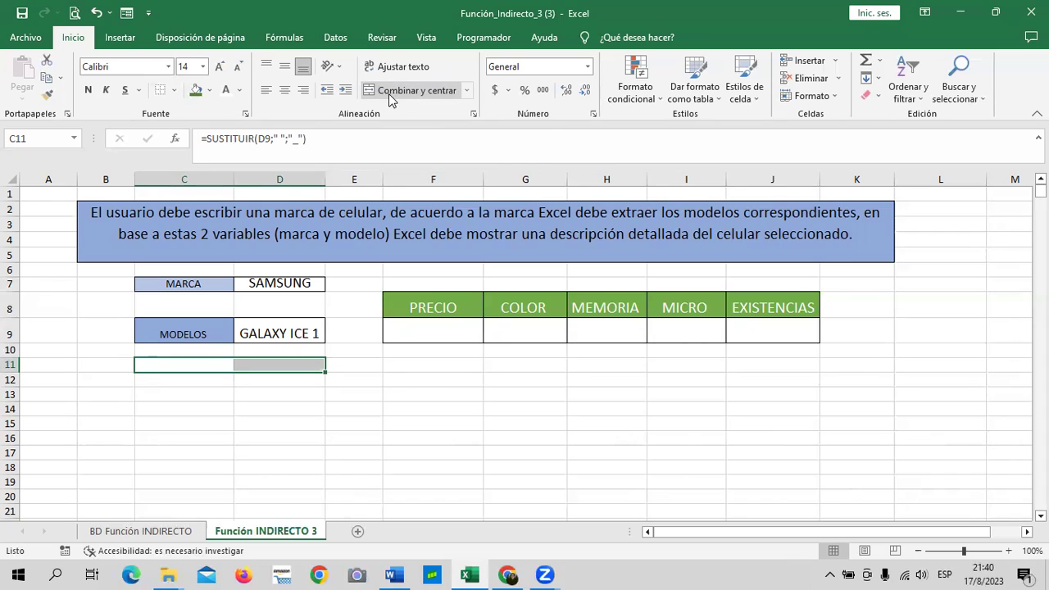
Check that C11 alone holds the helper formula and D11 is now empty.
left_click(440, 377)
left_click(197, 365)
left_click(271, 364)
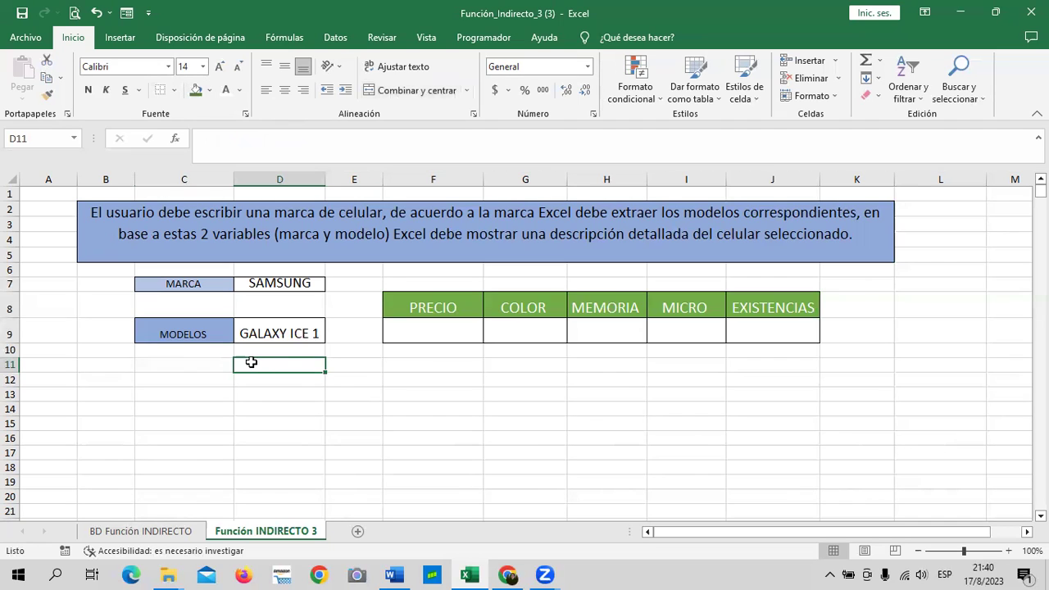
left_click(199, 361)
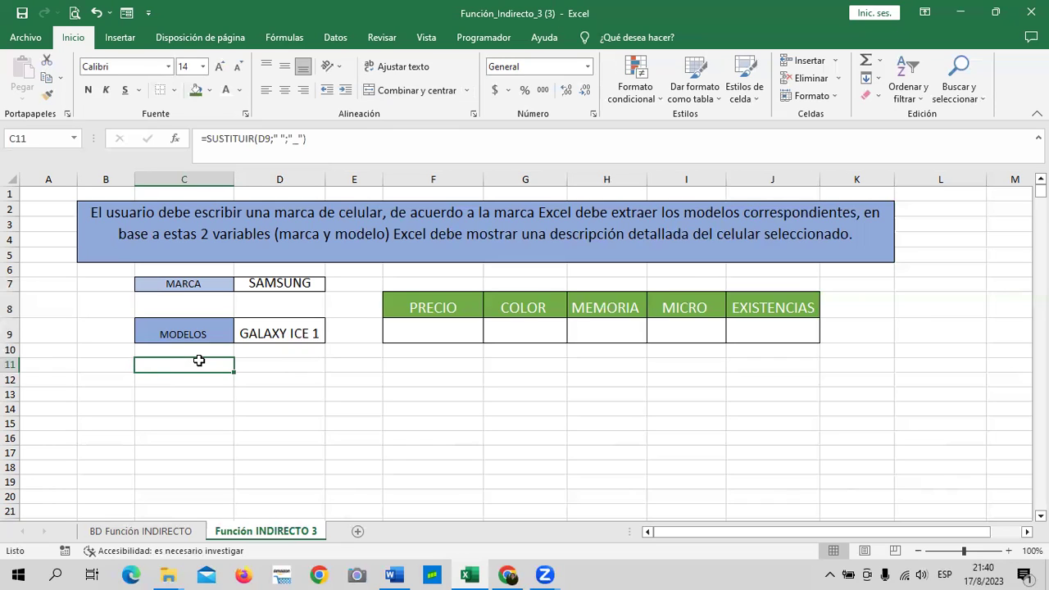
left_click(407, 422)
left_click(208, 368)
left_click(615, 406)
left_click(440, 337)
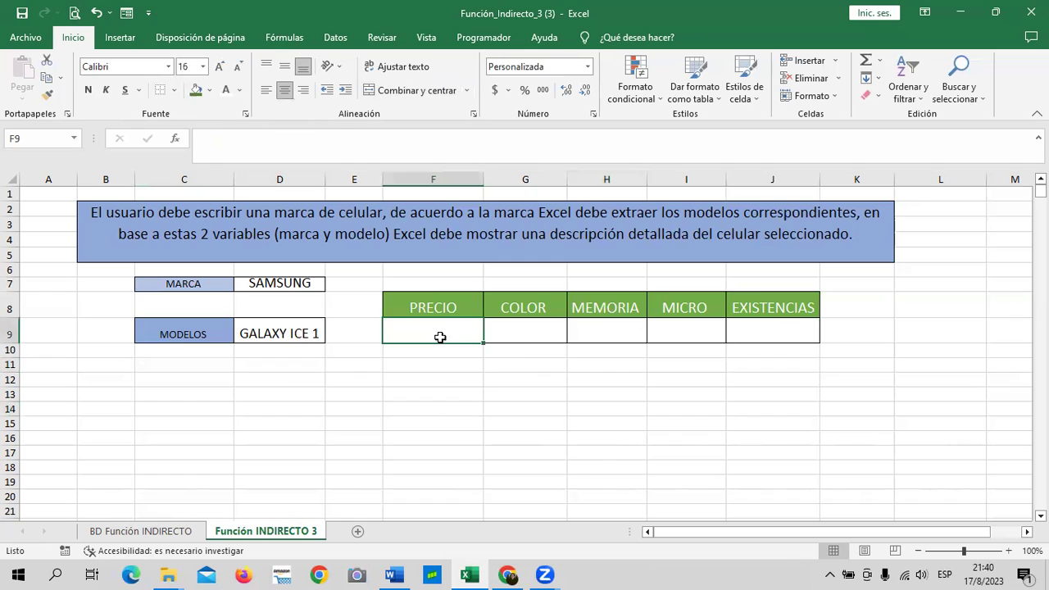
Enter =INDIRECTO(C11&"_PRE") in F9 so PRECIO shows $ 450.00.
type("=INDI")
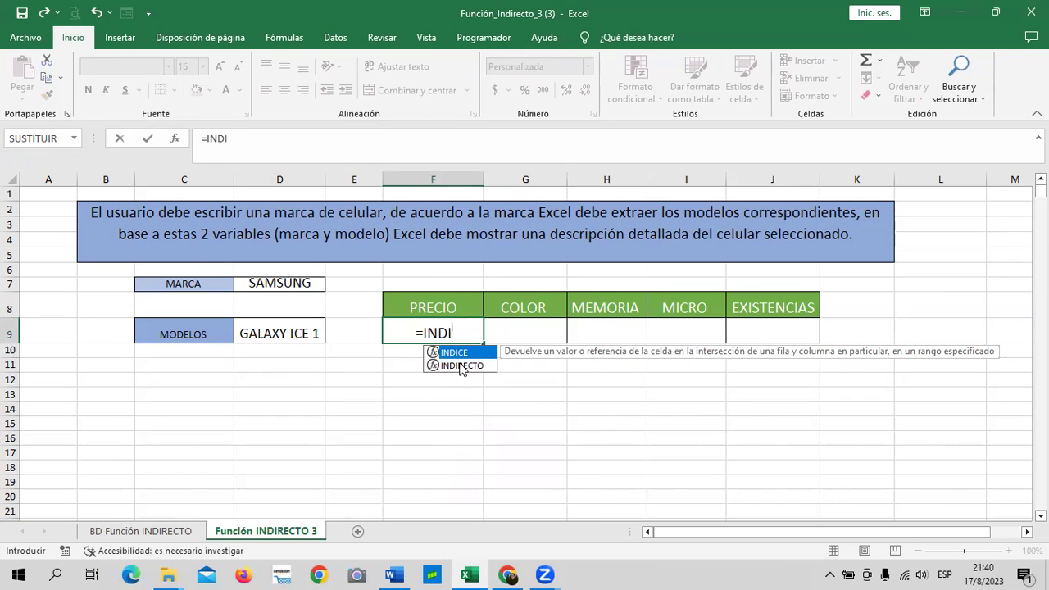
double_click(462, 366)
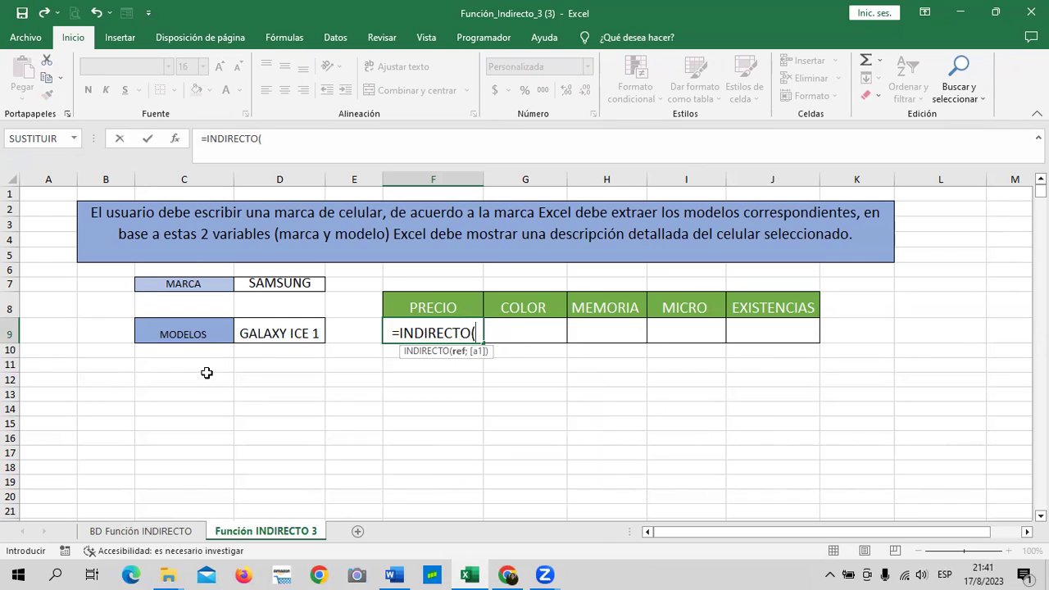
left_click(199, 363)
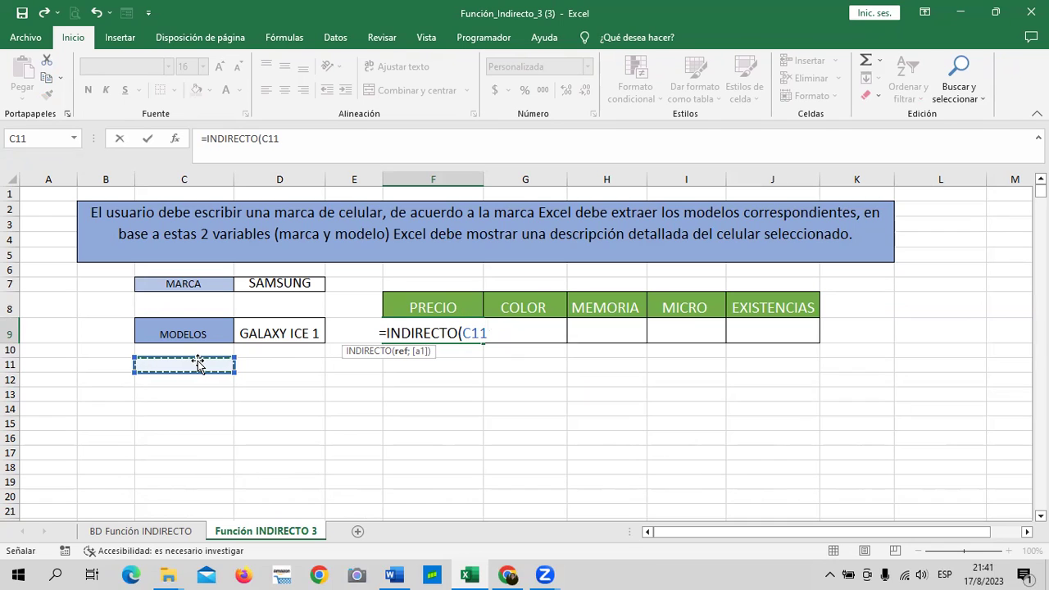
type(";")
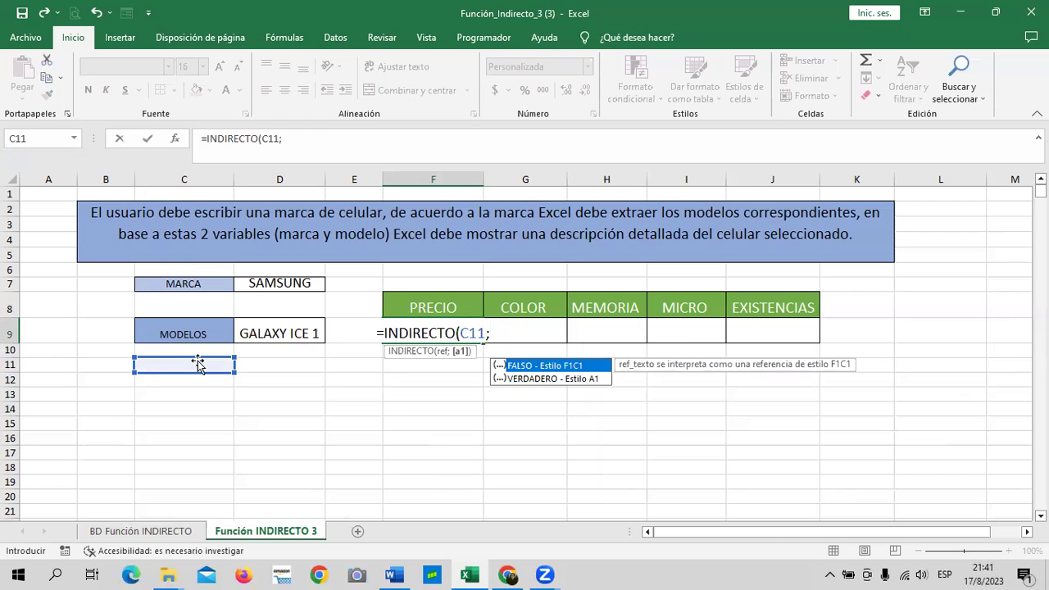
key("BackSpace")
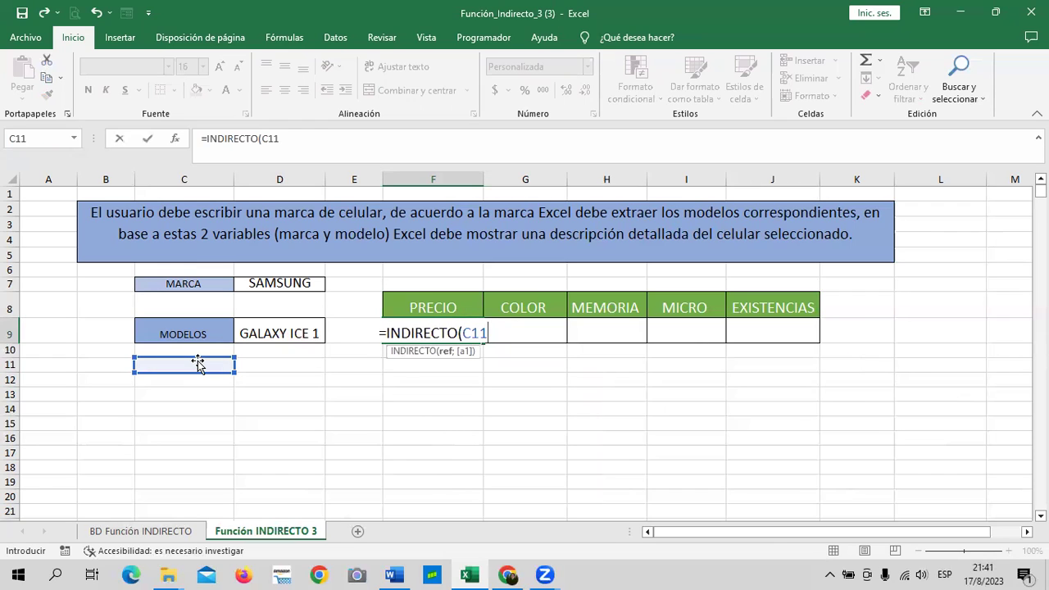
type("&")
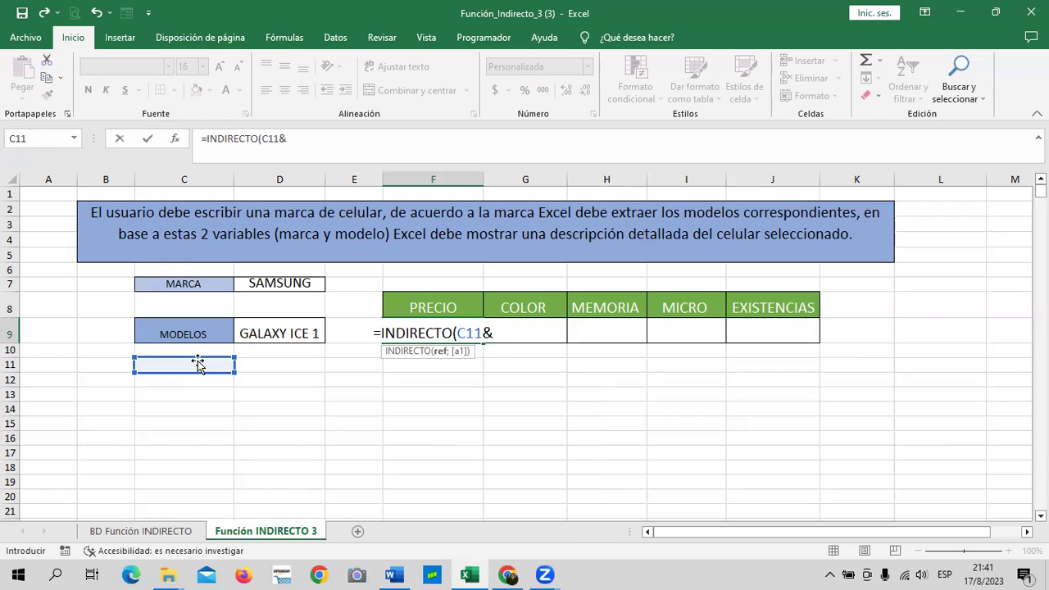
type("\"_")
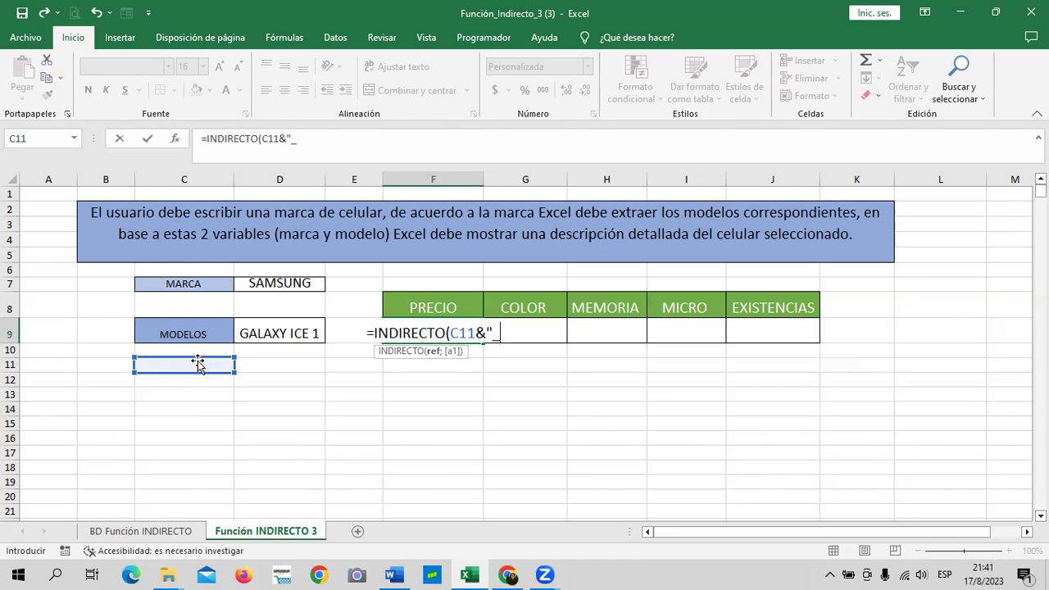
type("PR")
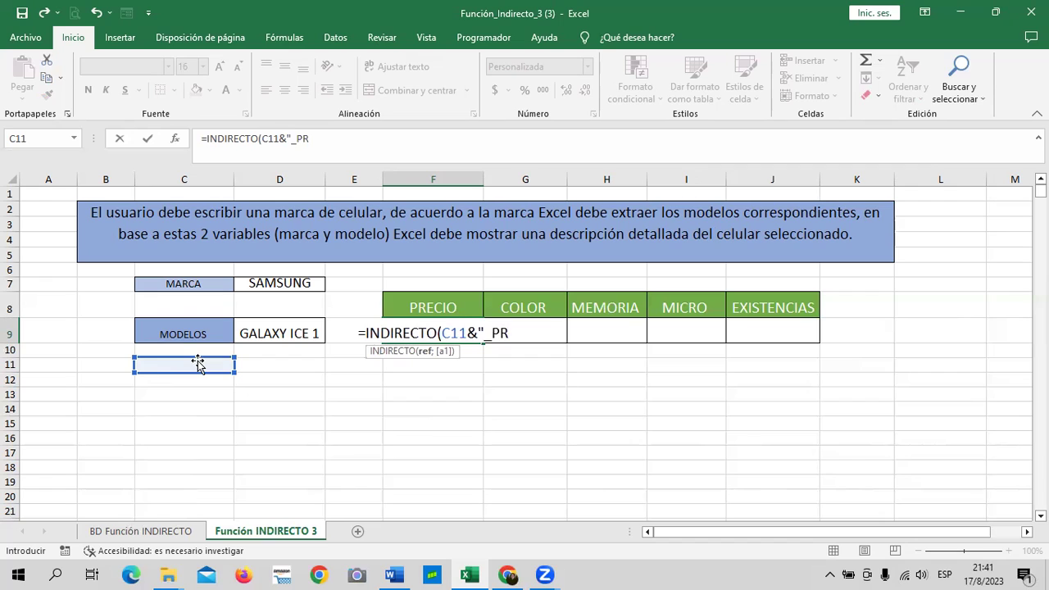
type("E")
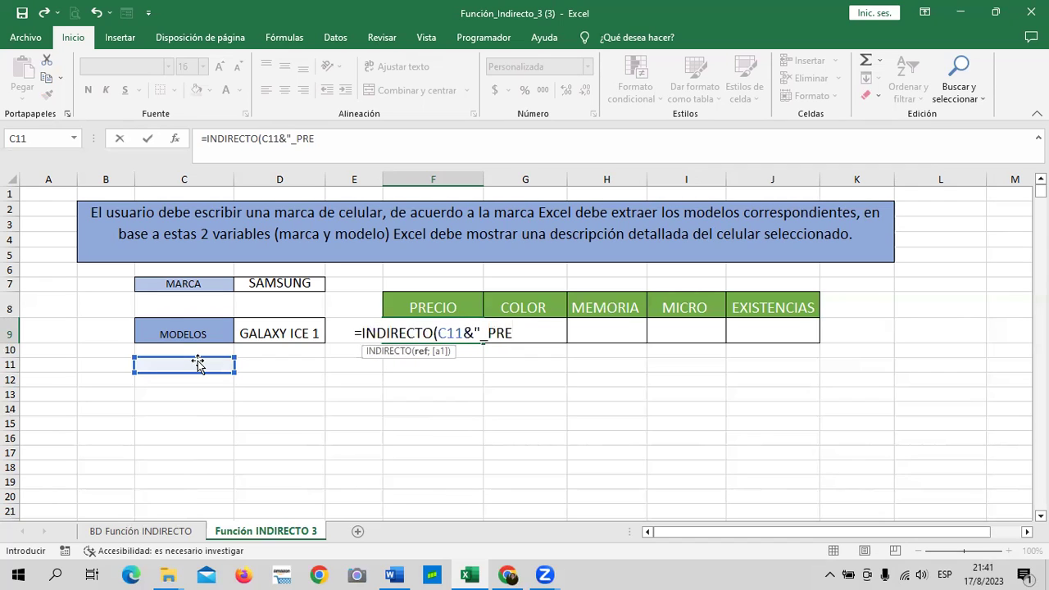
type("\"")
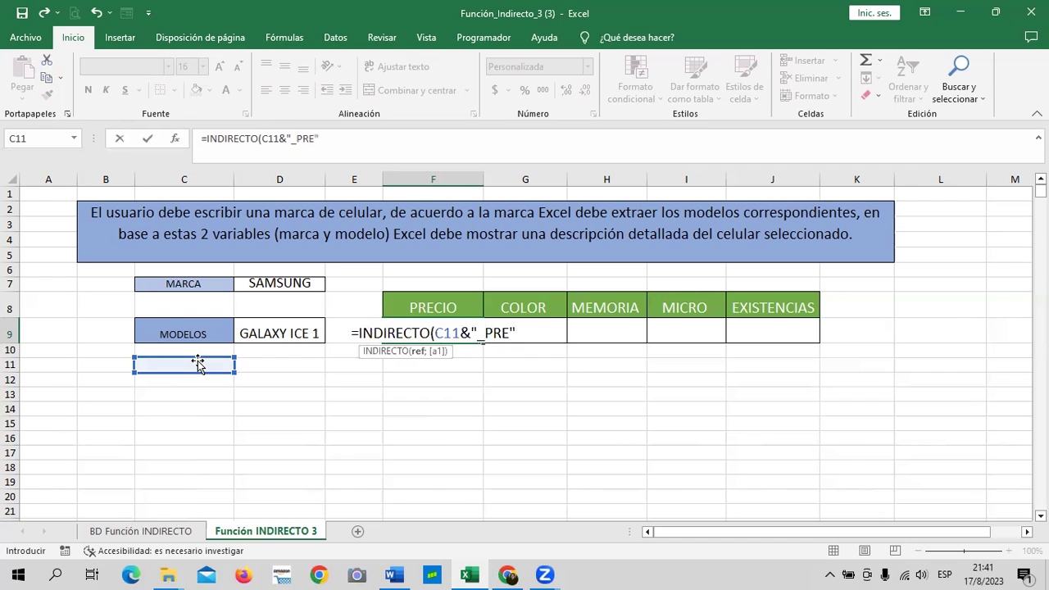
type(")")
key("Return")
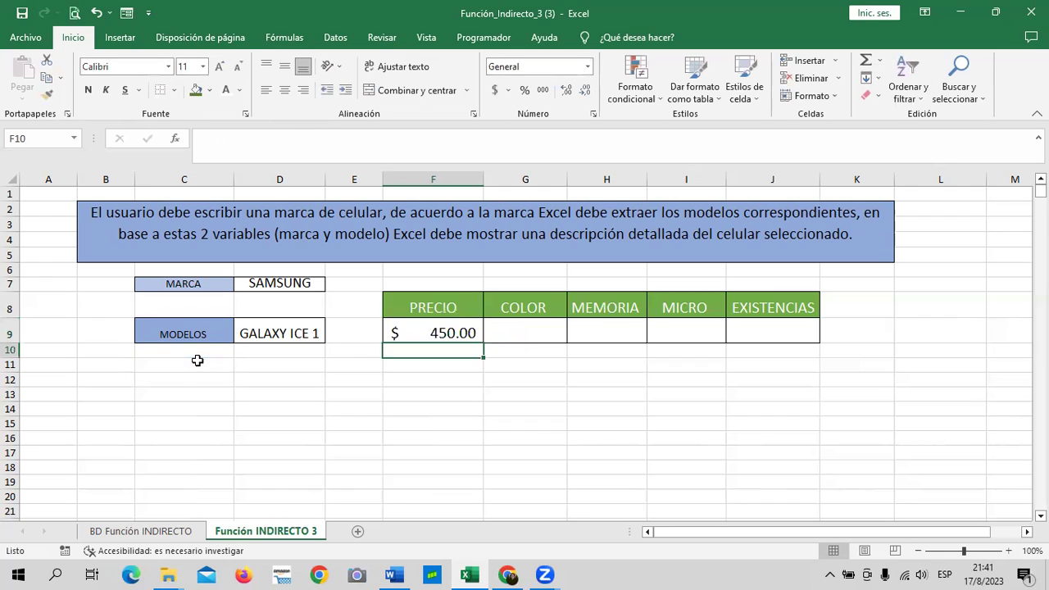
left_click(442, 326)
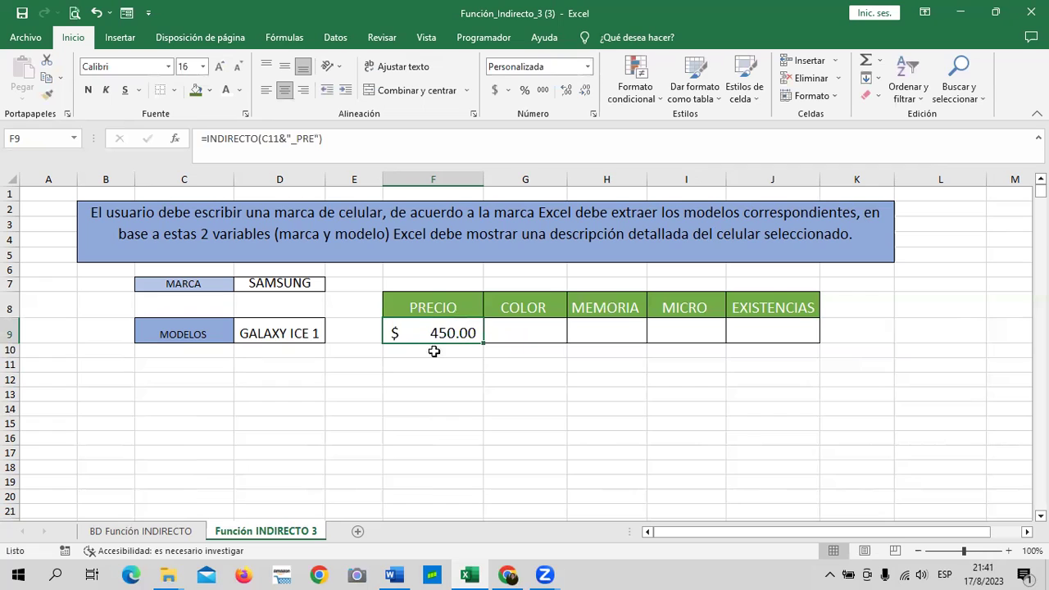
Inspect D9 and the C11 helper formula, browsing cell styles without applying one.
left_click(270, 331)
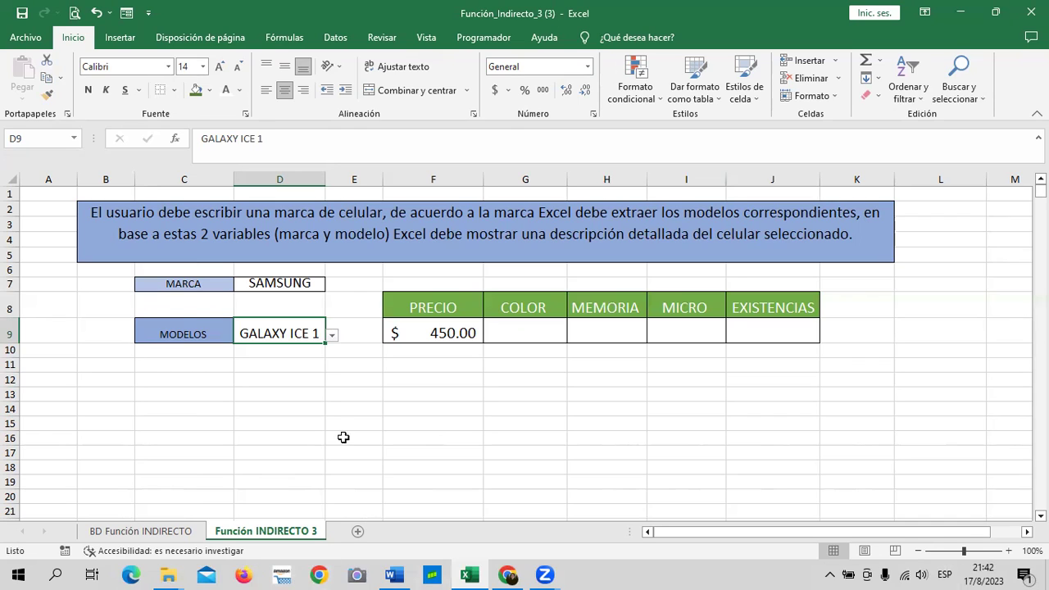
left_click(197, 370)
left_click(199, 385)
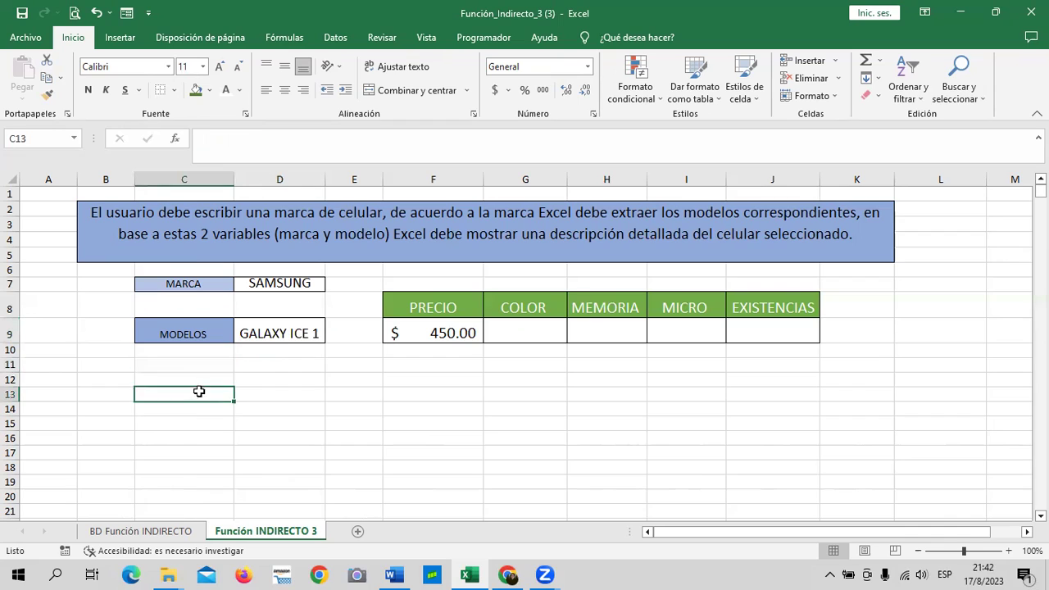
left_click(201, 364)
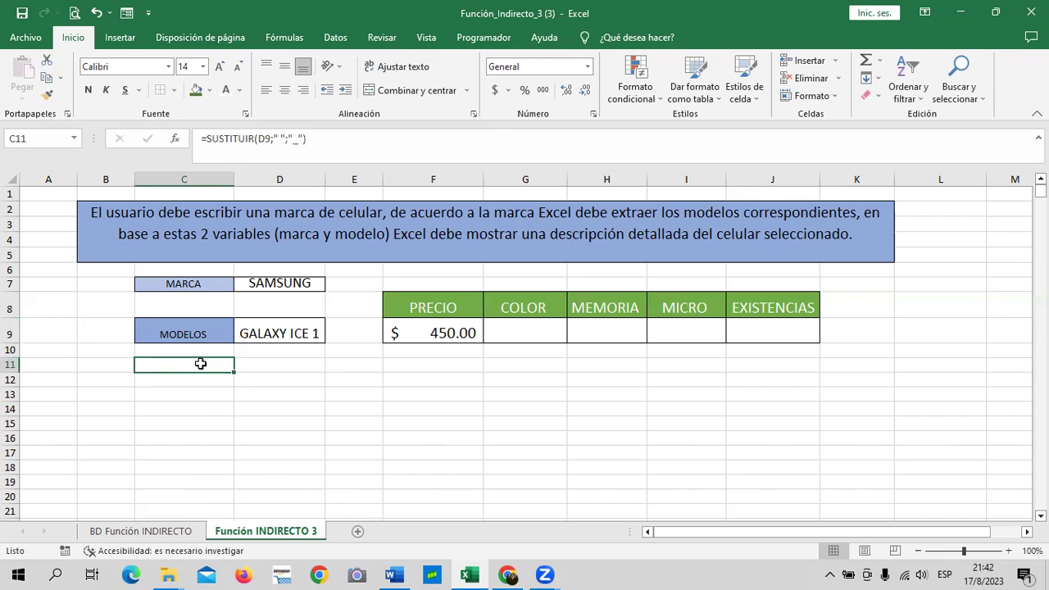
left_click(752, 103)
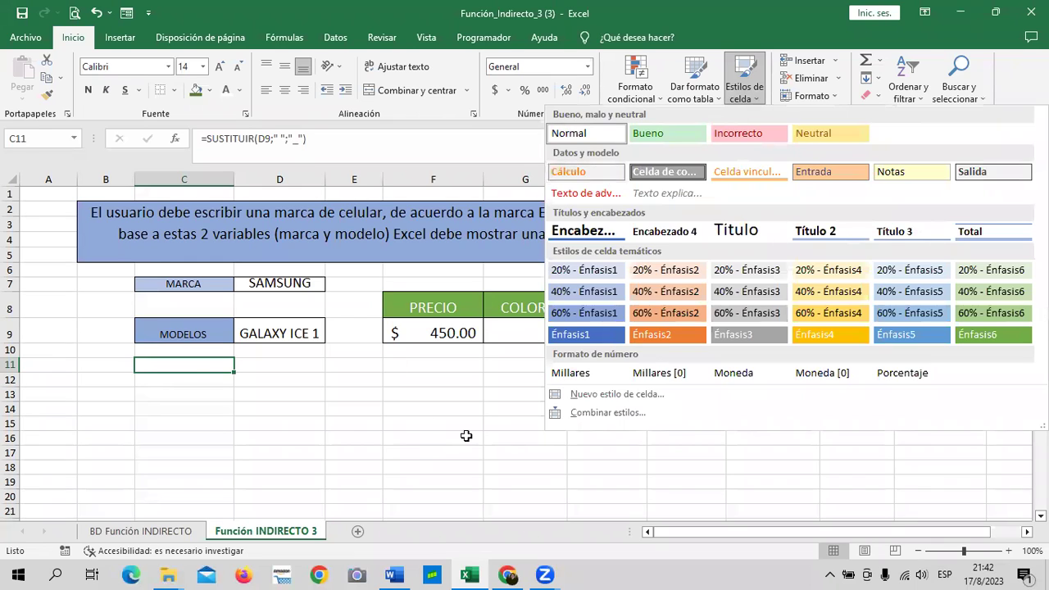
left_click(390, 449)
left_click(379, 414)
left_click(187, 363)
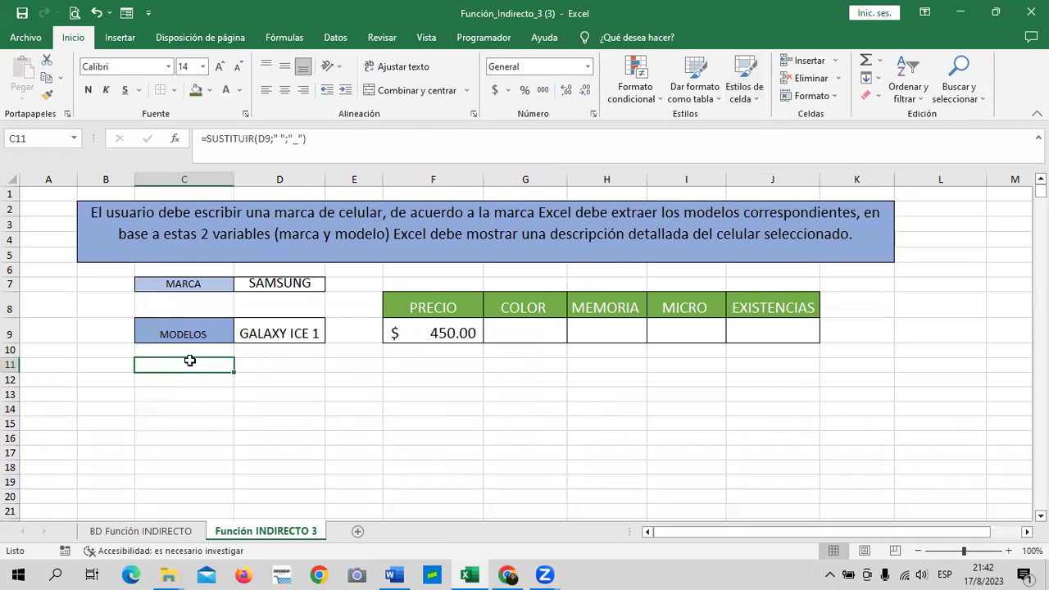
Apply the Cálculo style to C11 and make its text white to hide it.
left_click(744, 86)
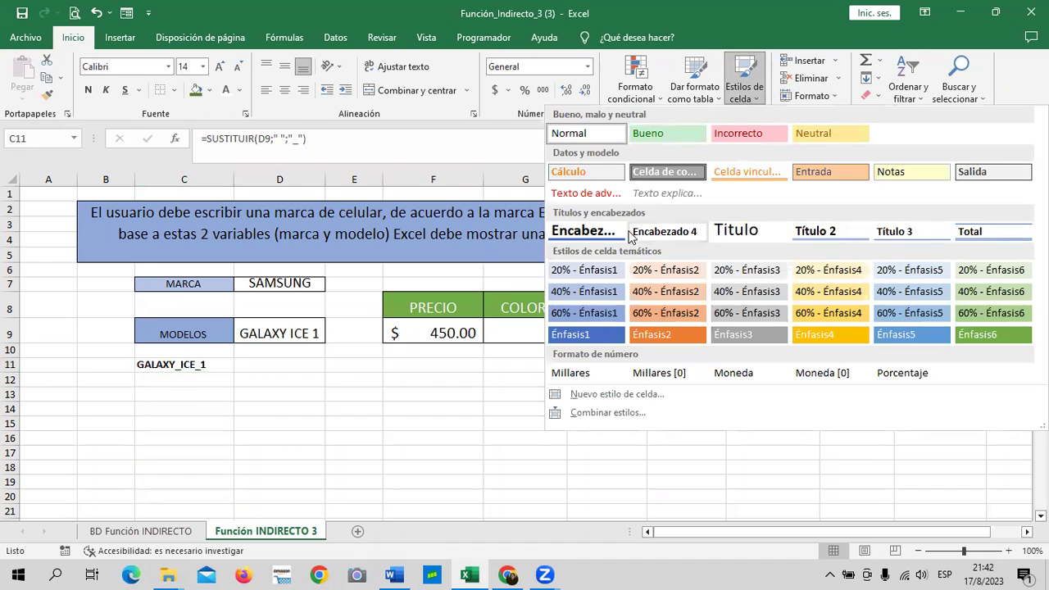
left_click(611, 173)
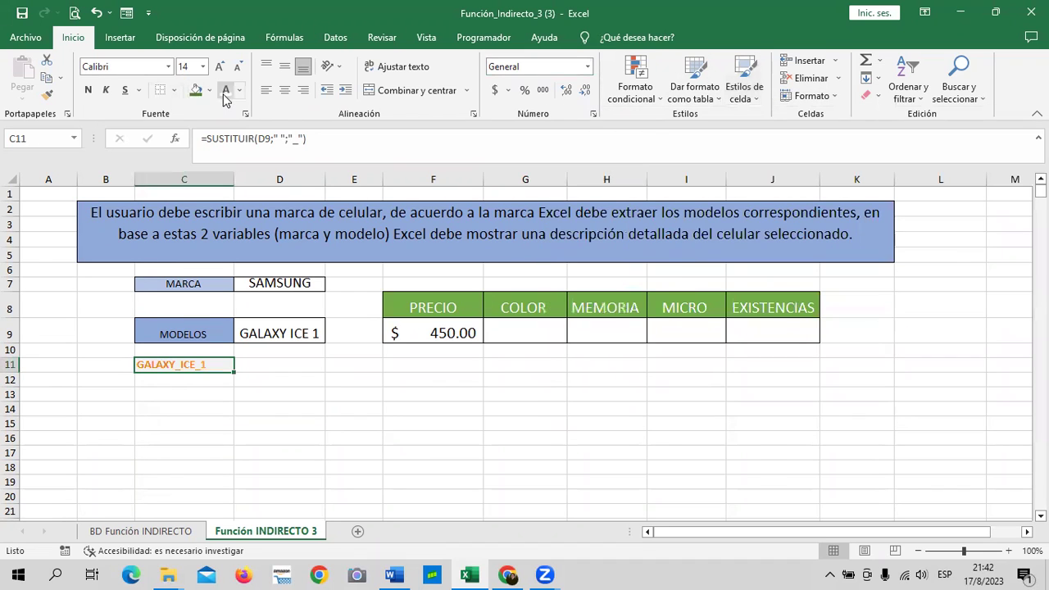
left_click(226, 90)
left_click(350, 435)
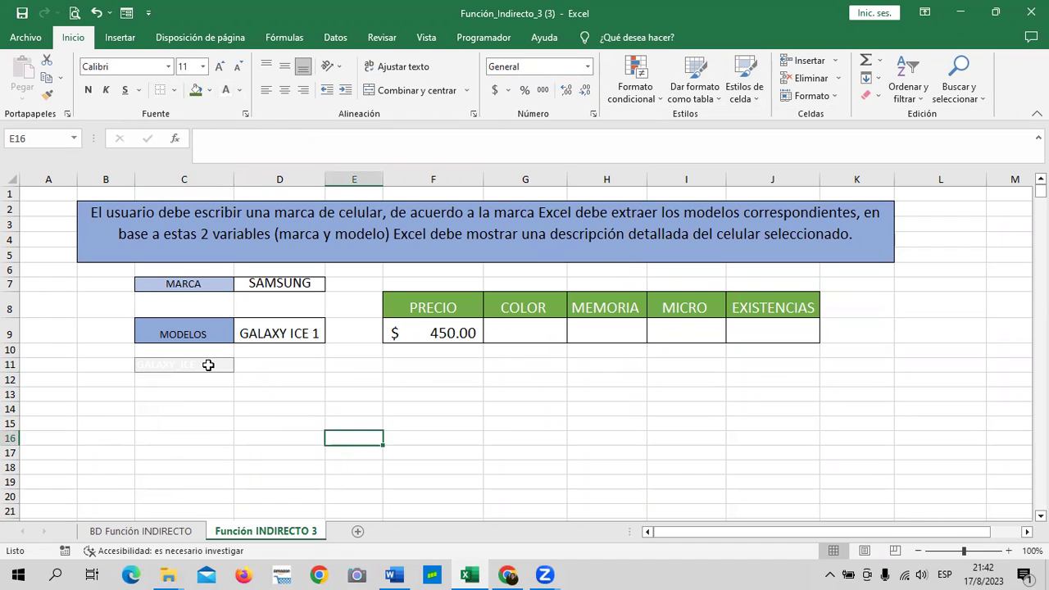
left_click(208, 365)
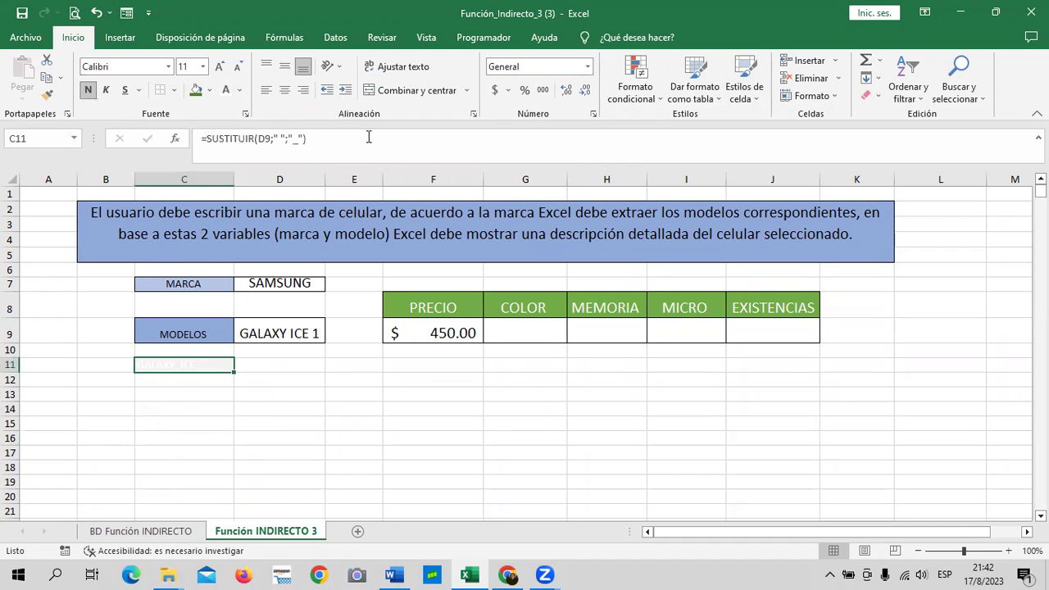
left_click(459, 407)
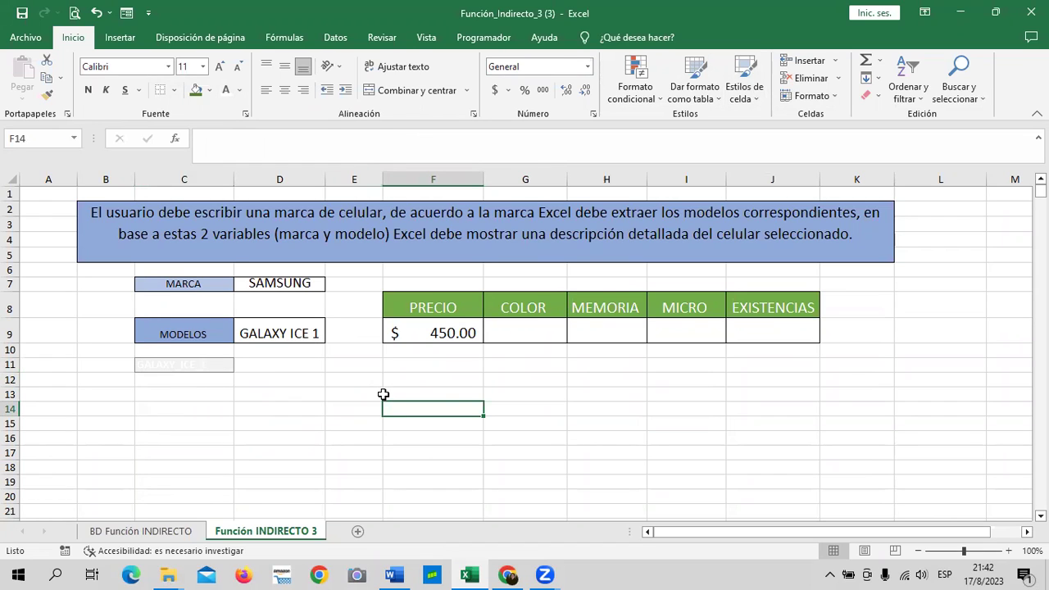
left_click(202, 361)
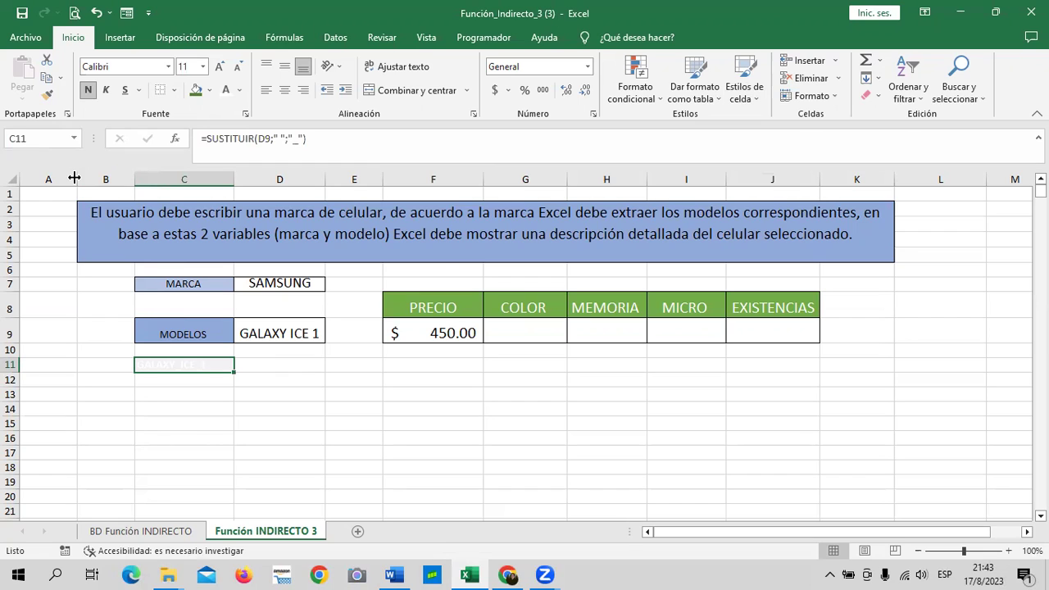
left_click(602, 406)
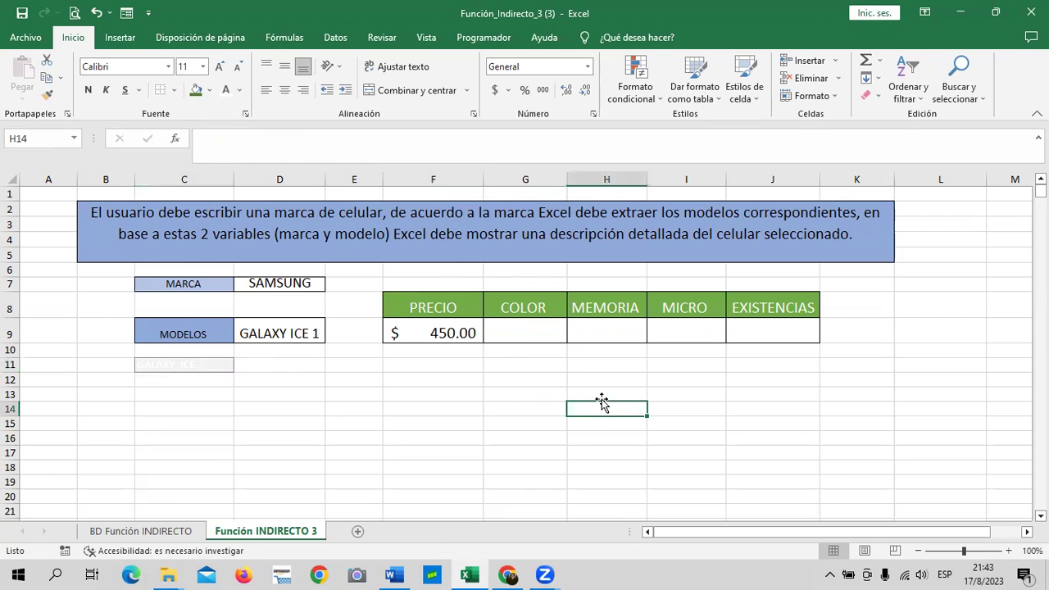
left_click(504, 334)
left_click(463, 331)
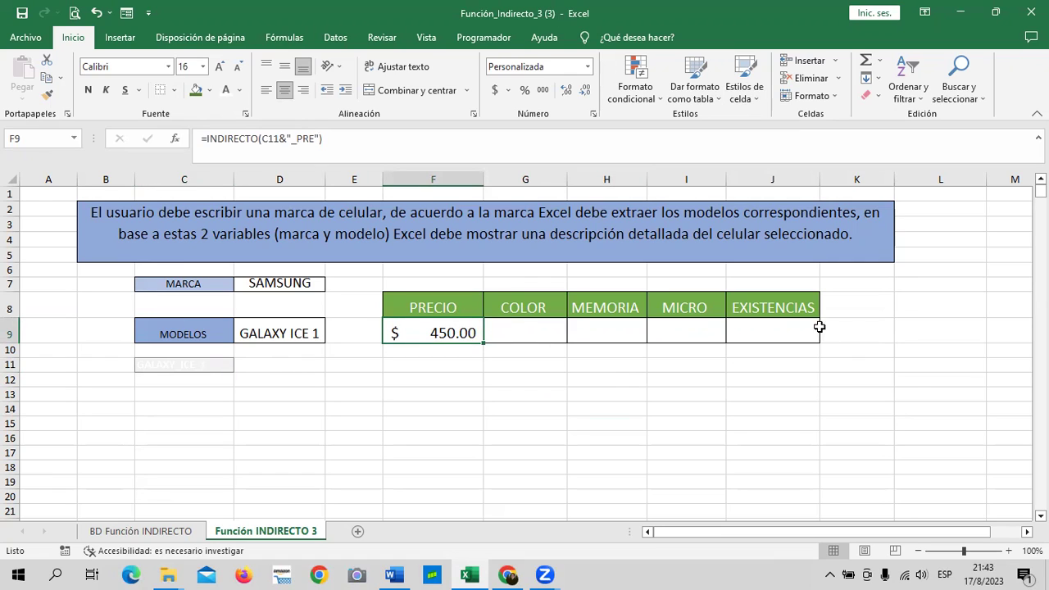
left_click(527, 330)
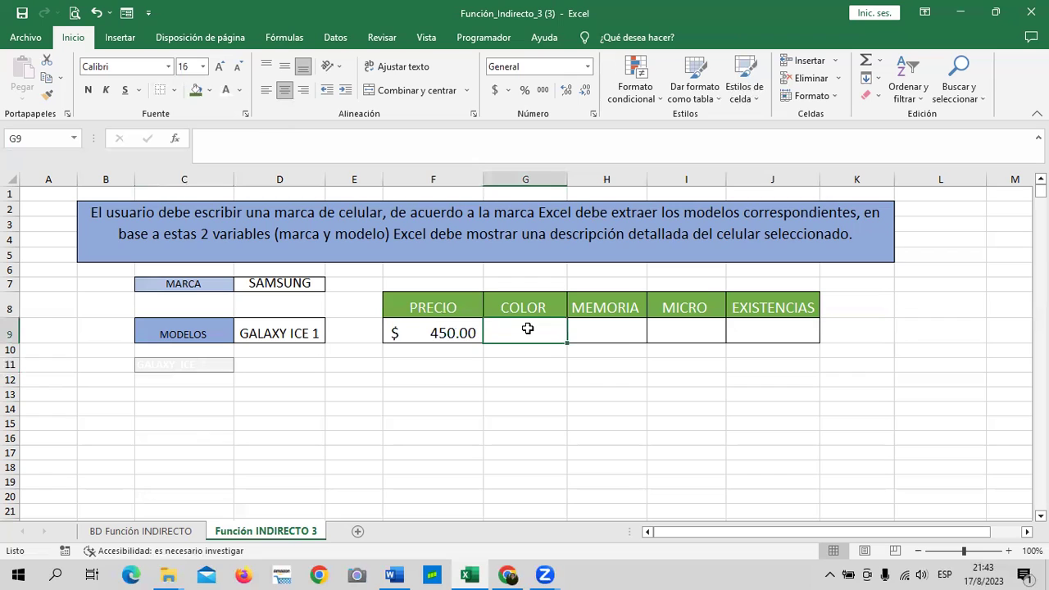
left_click(451, 323)
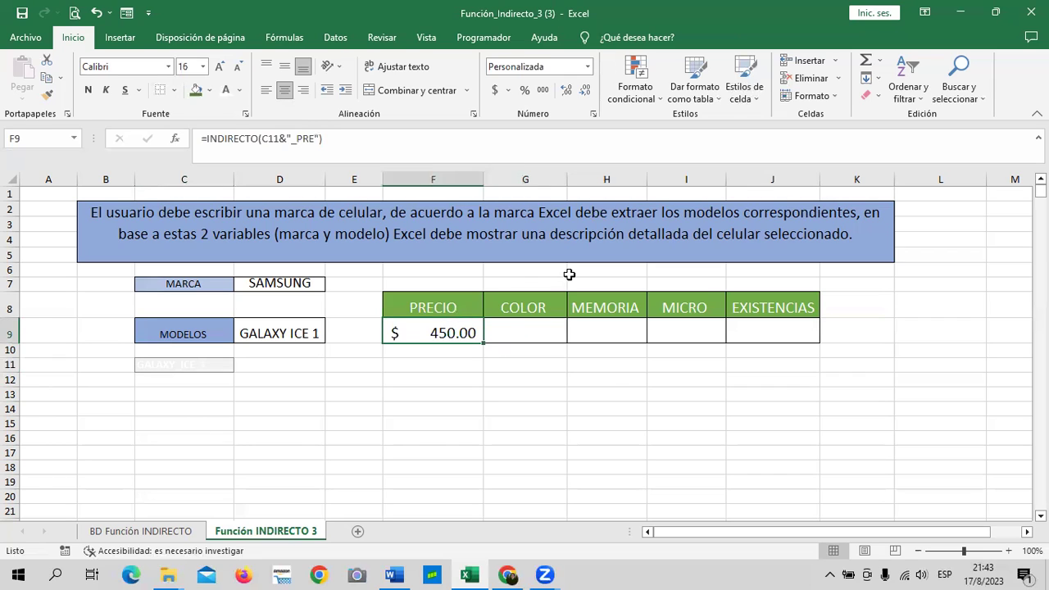
left_click(518, 325)
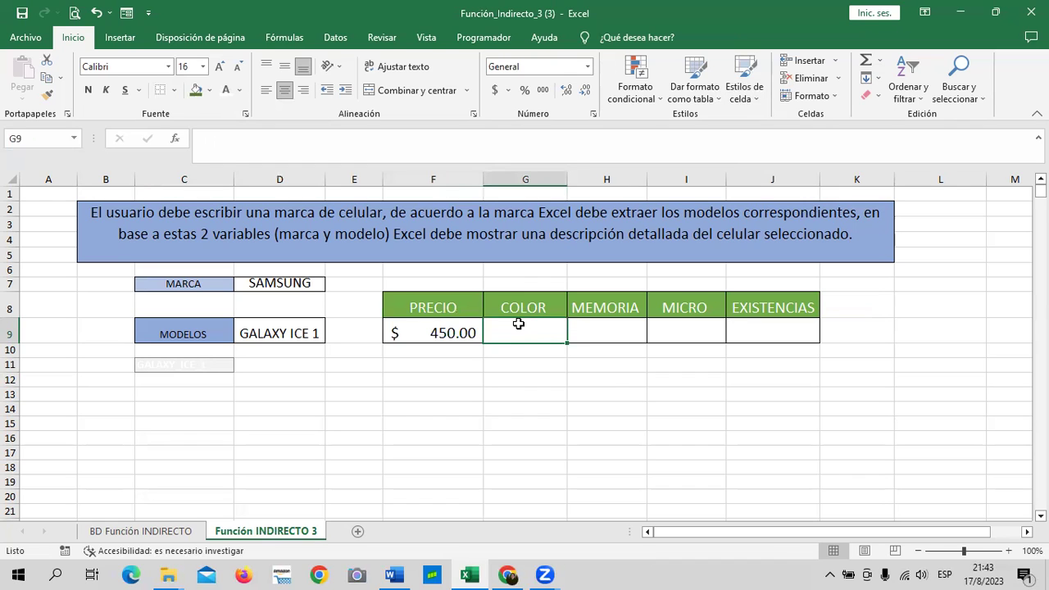
Enter =INDIRECTO(C11&"COL") in the COLOR cell G9.
type("=")
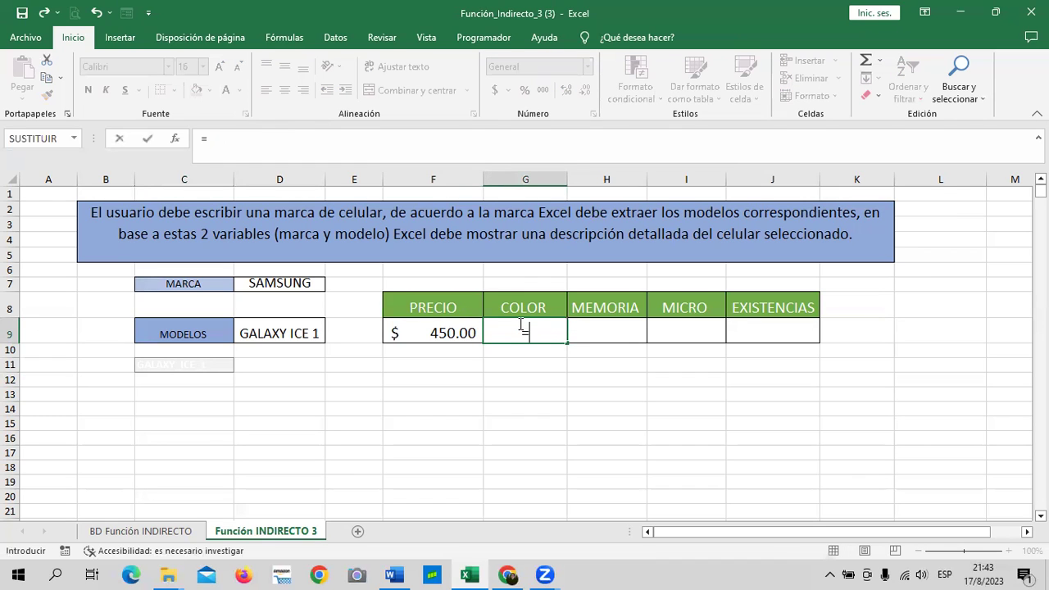
type("INDI")
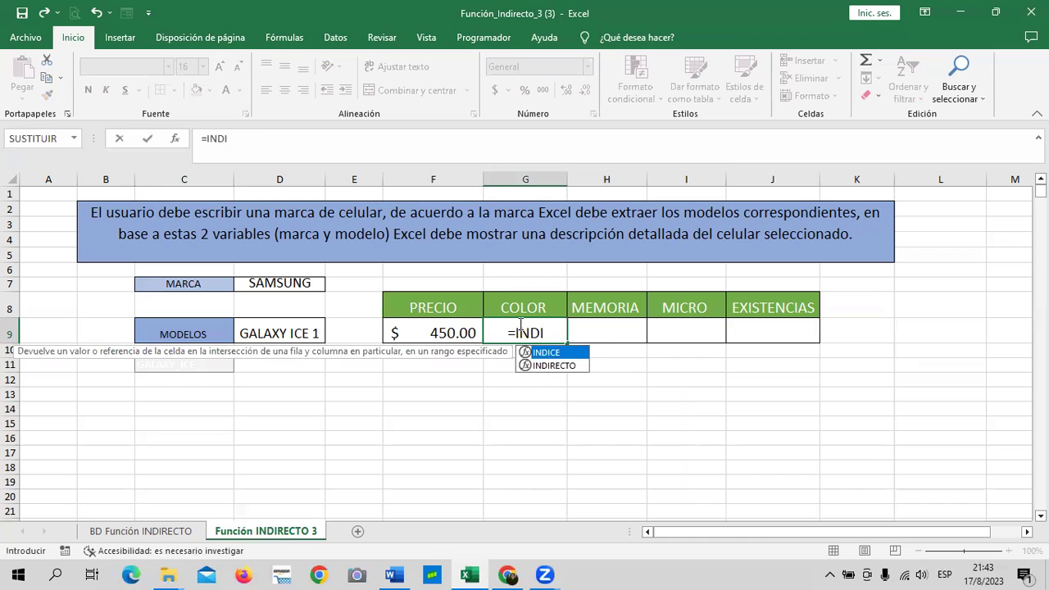
left_click(545, 366)
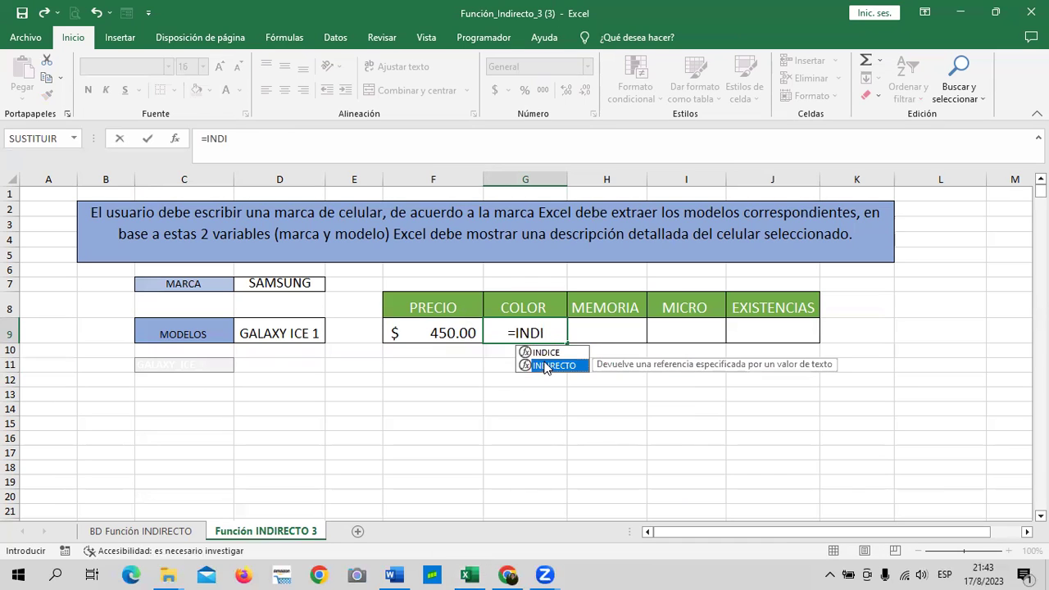
double_click(546, 367)
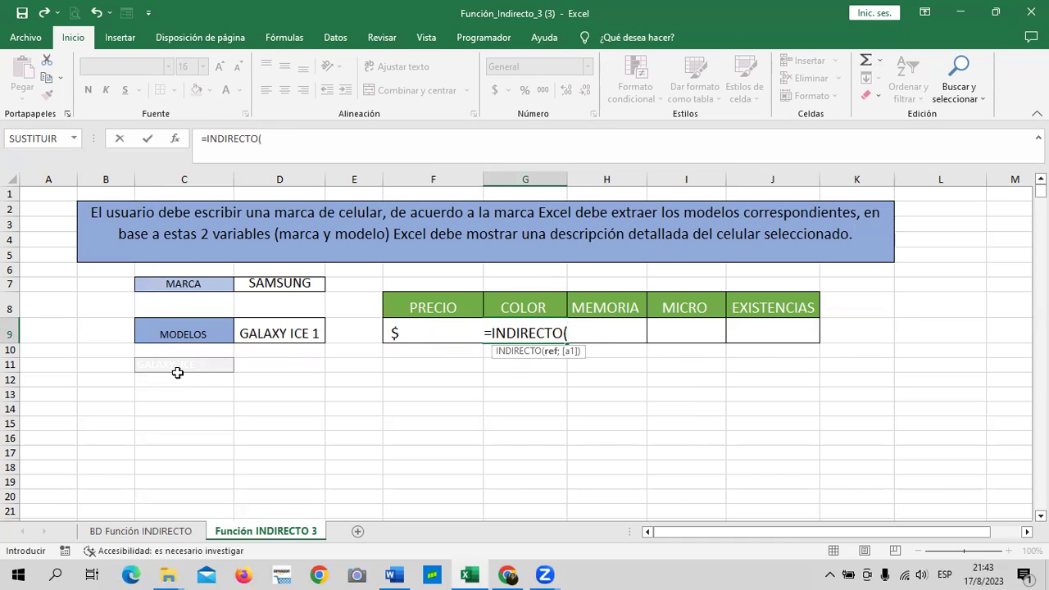
left_click(178, 366)
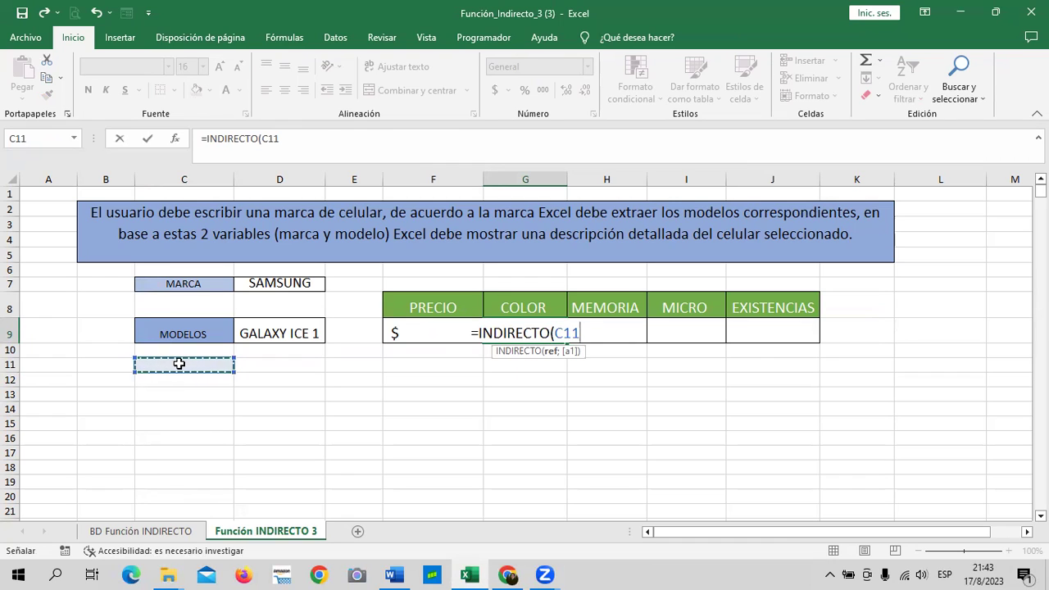
type("&")
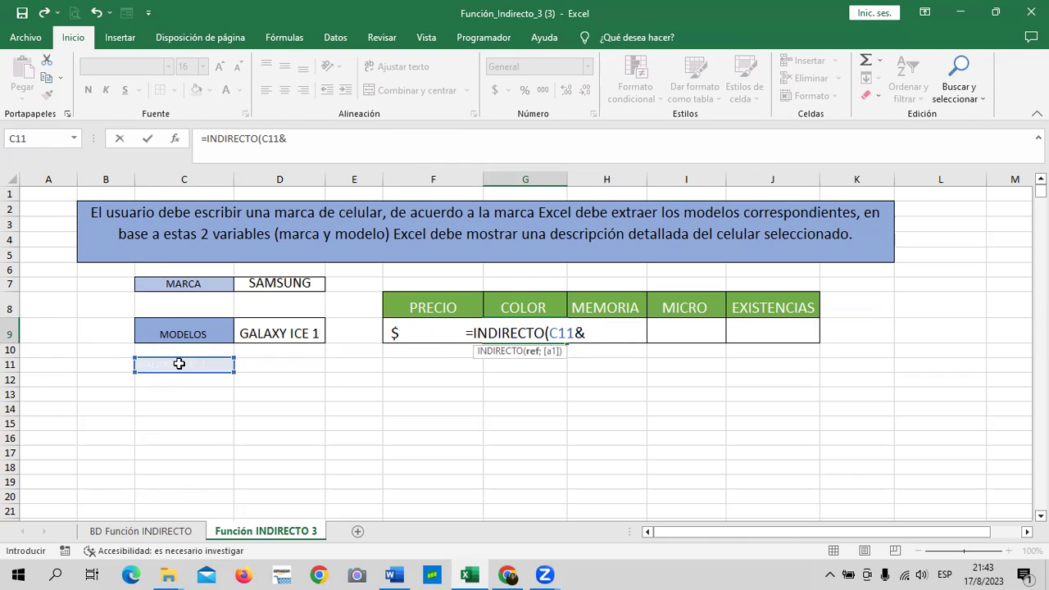
type("\"")
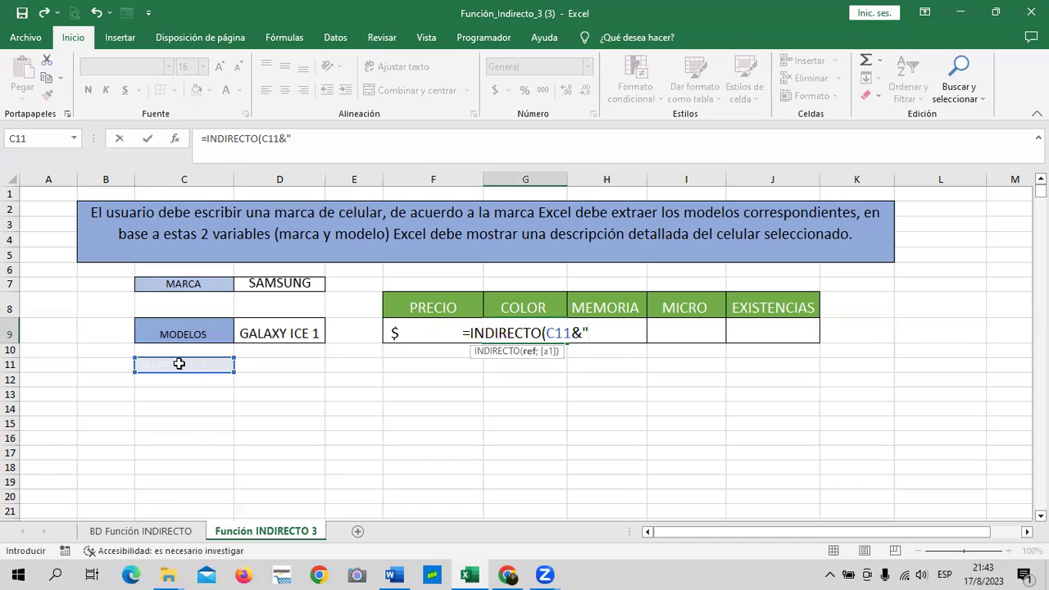
type("COL")
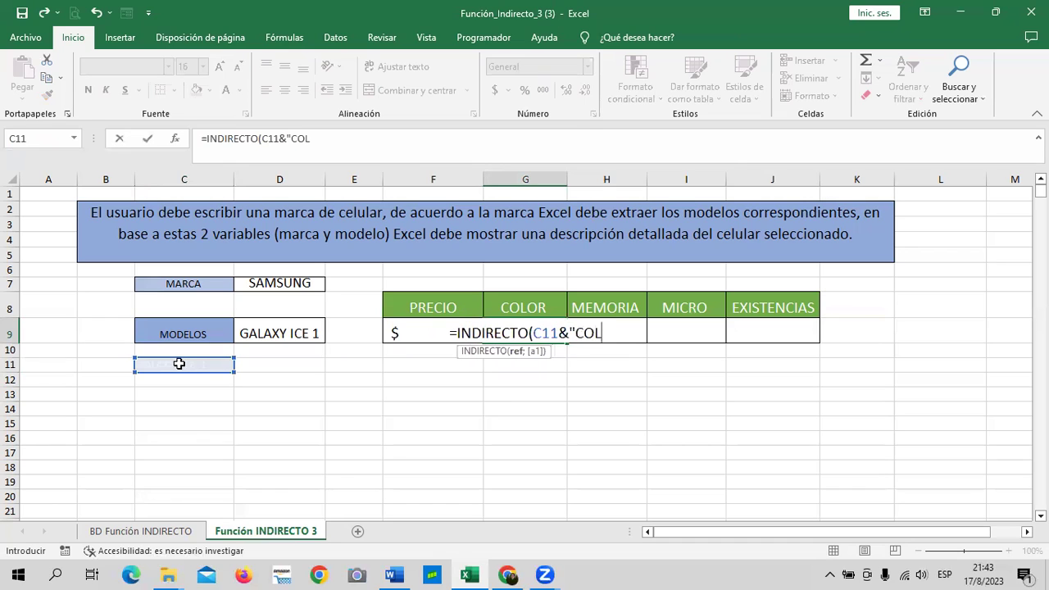
type("\"")
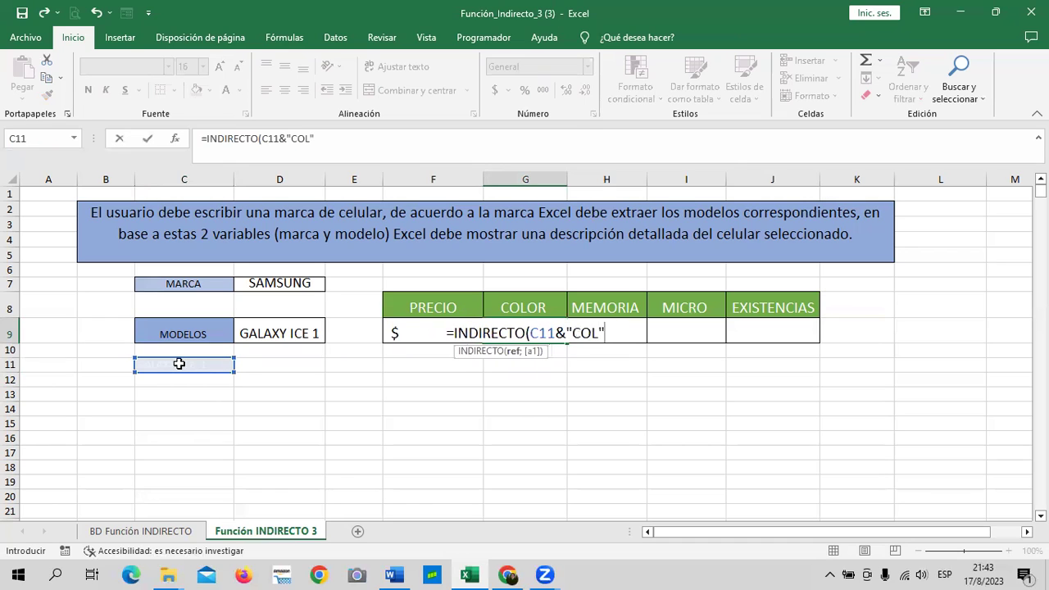
type(")")
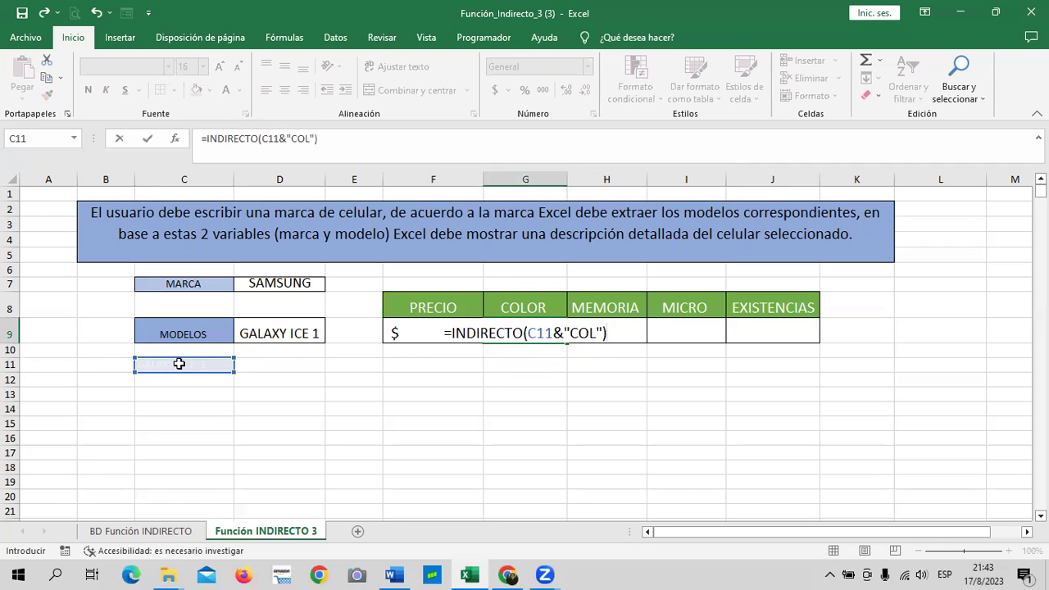
key("Return")
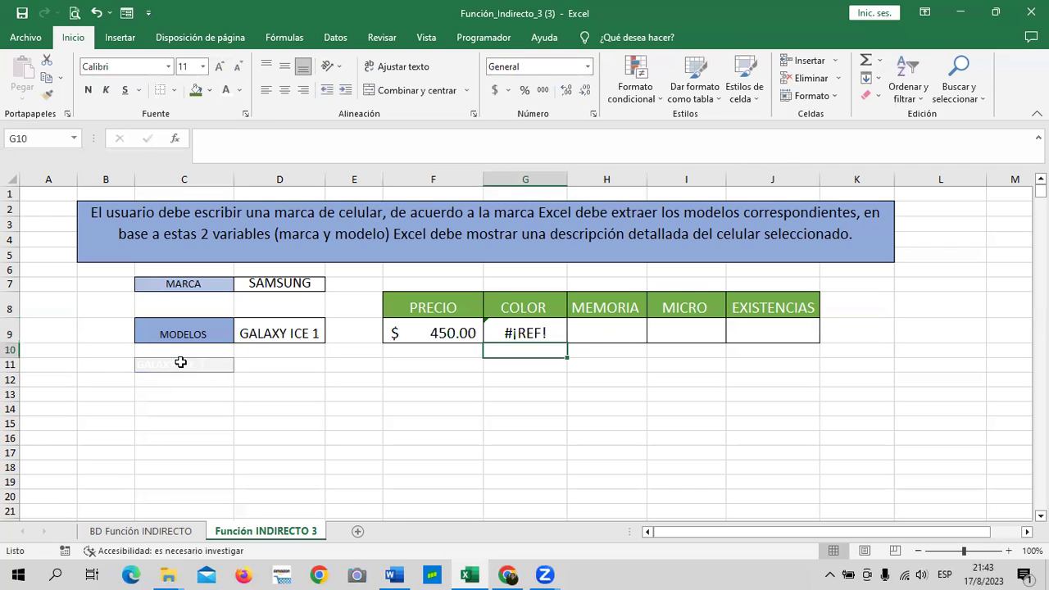
Correct G9 to =INDIRECTO(C11&"_COL") so it shows Blanco instead of #¡REF!
left_click(528, 329)
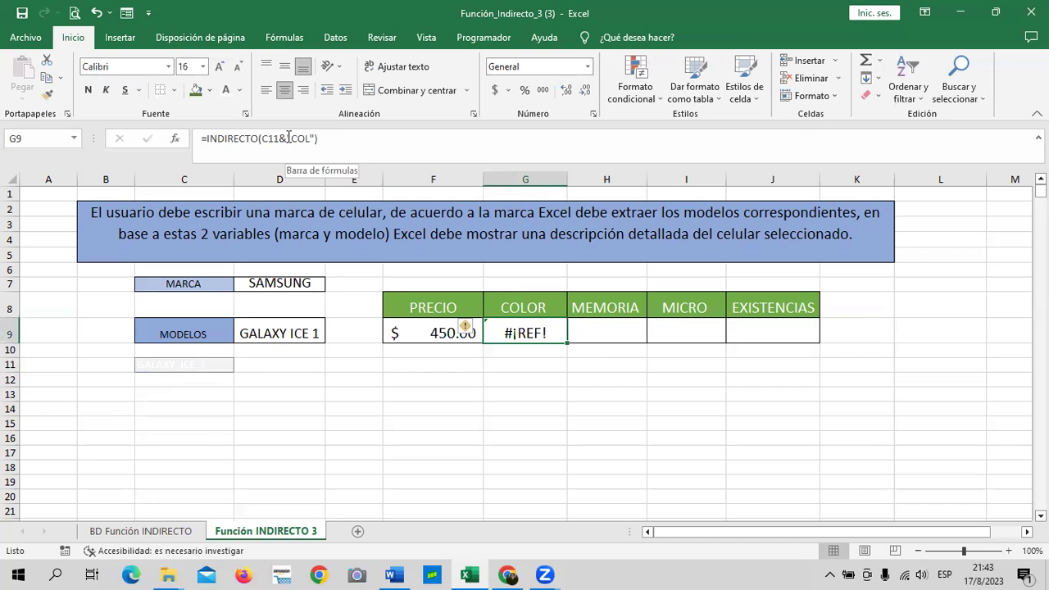
left_click(288, 138)
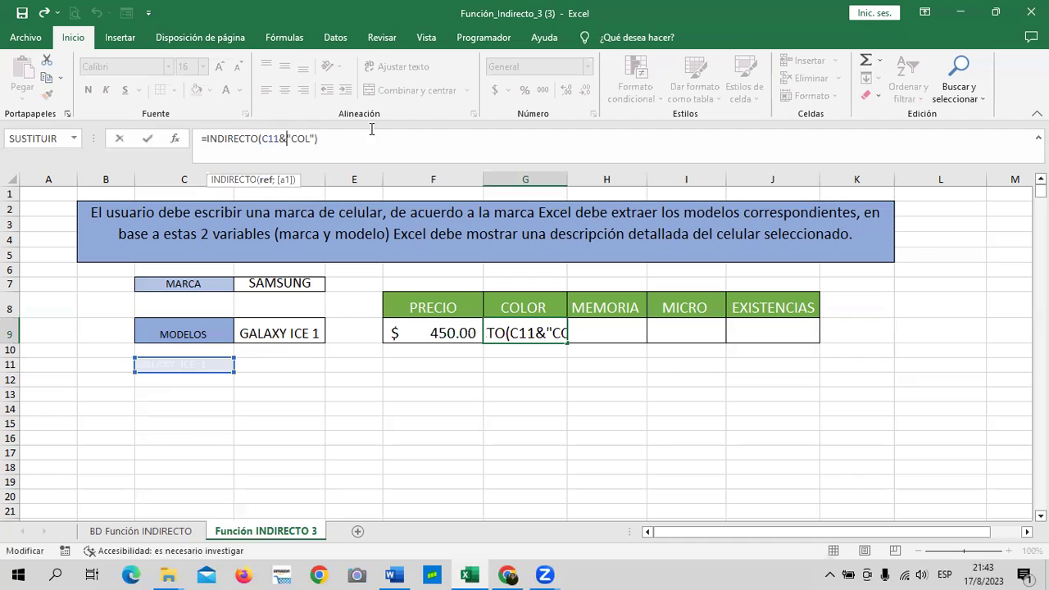
left_click(293, 138)
type("_")
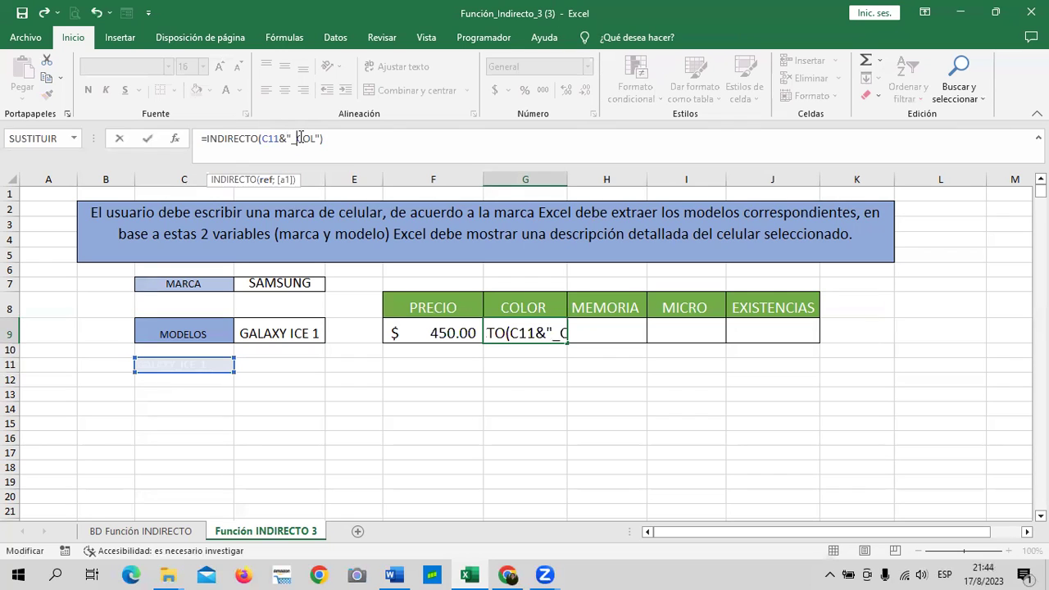
key("Return")
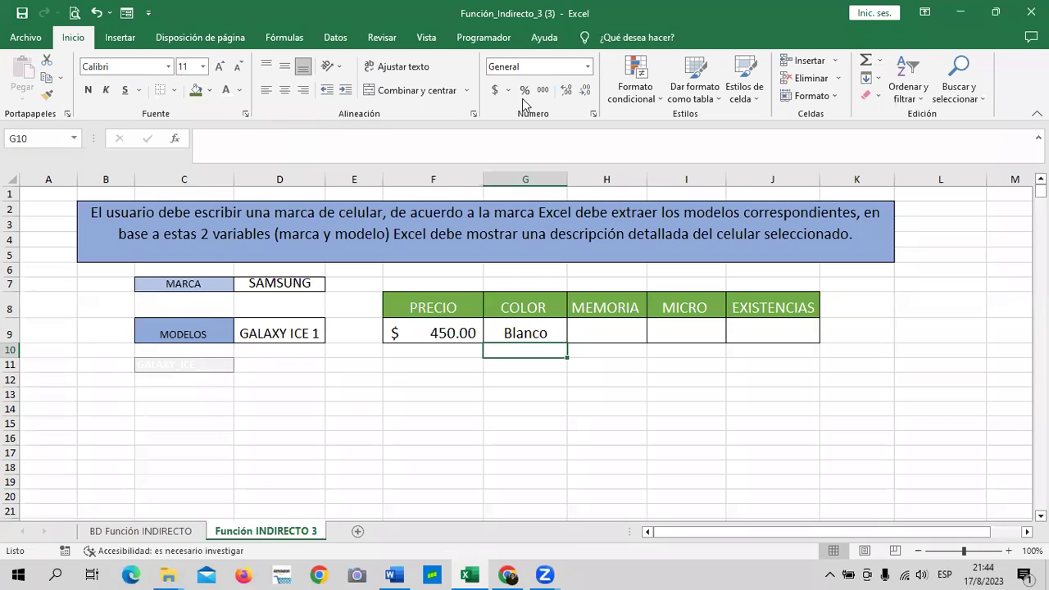
Enter =INDIRECTO(C11&"_MEM") in H9, fixing the missing quote, so MEMORIA shows 2 GB.
left_click(291, 331)
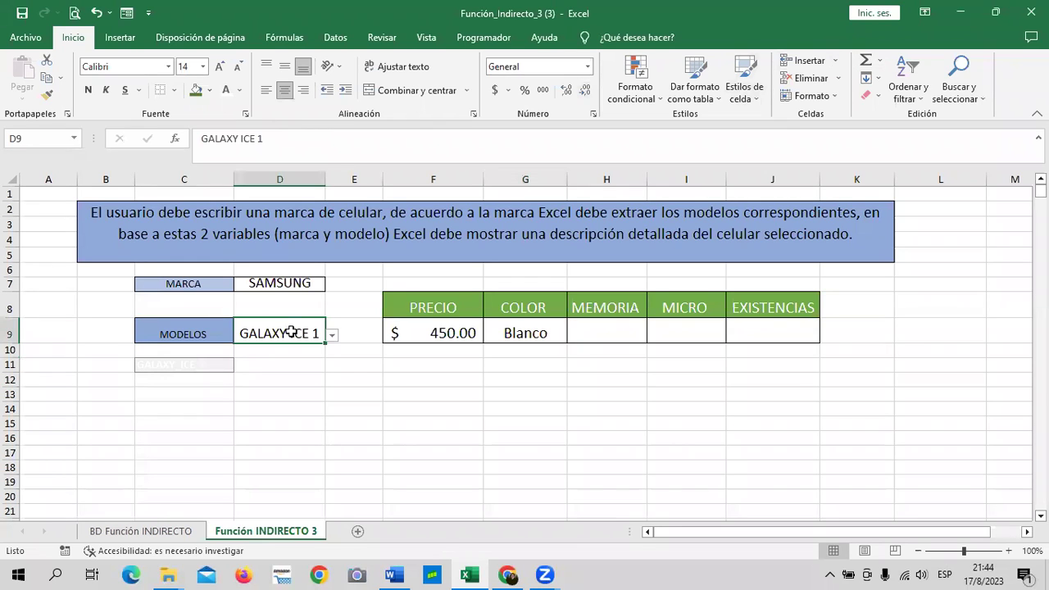
left_click(614, 327)
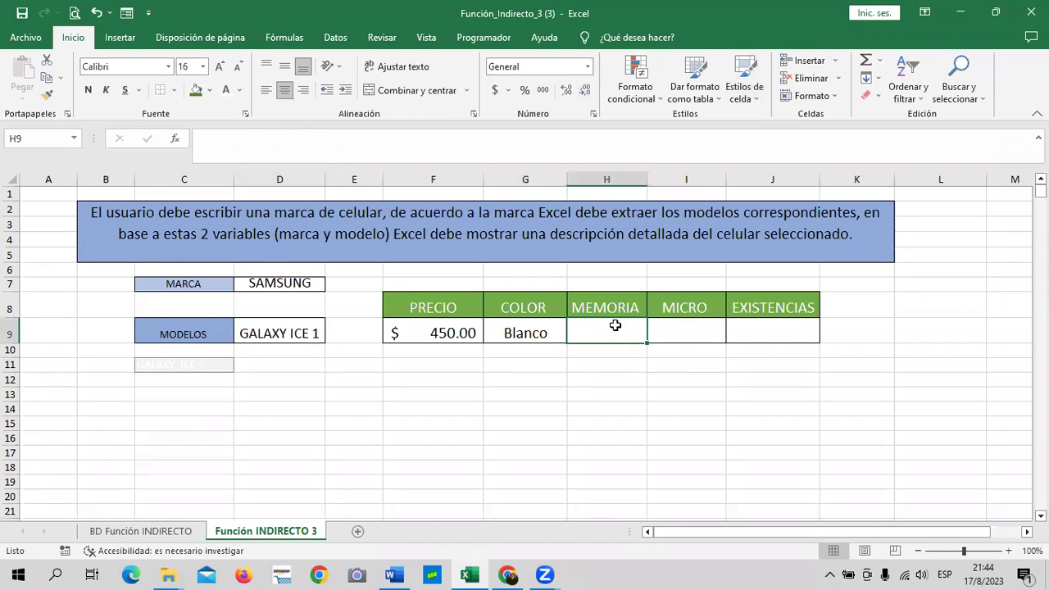
type("=")
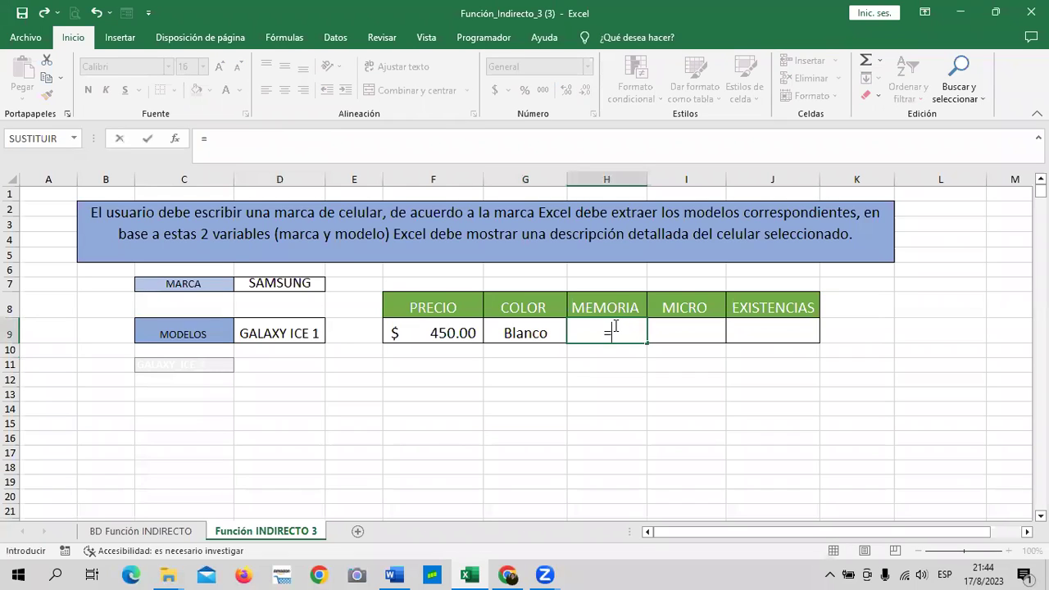
type("INDIRECT")
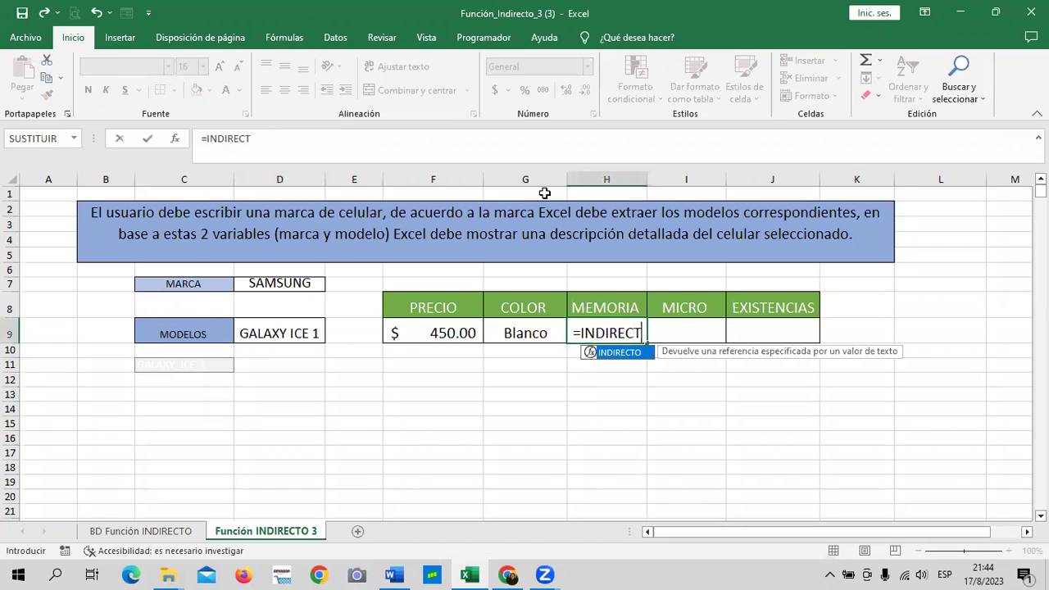
double_click(615, 354)
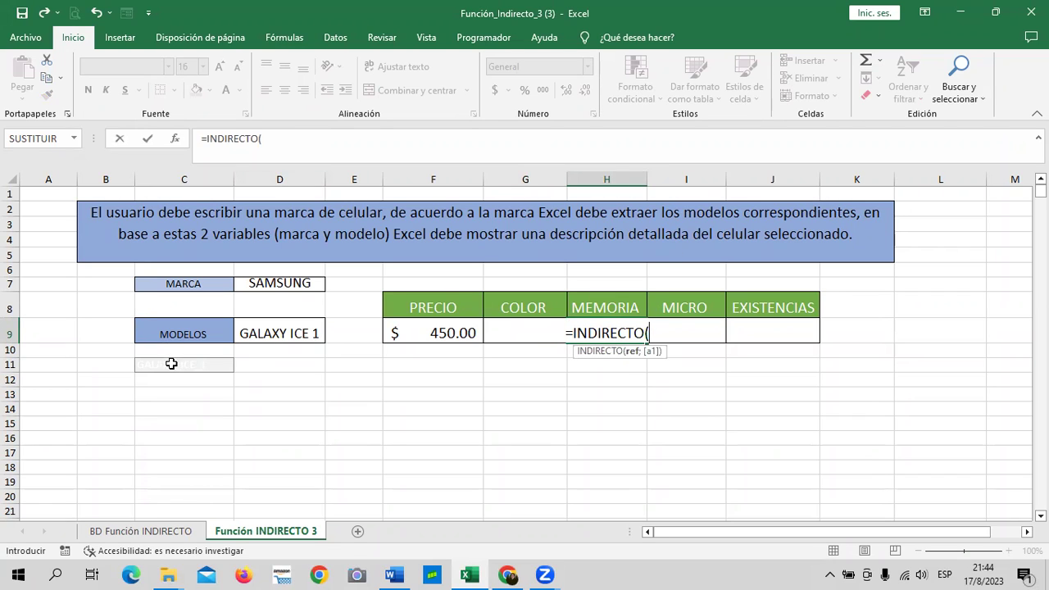
left_click(171, 367)
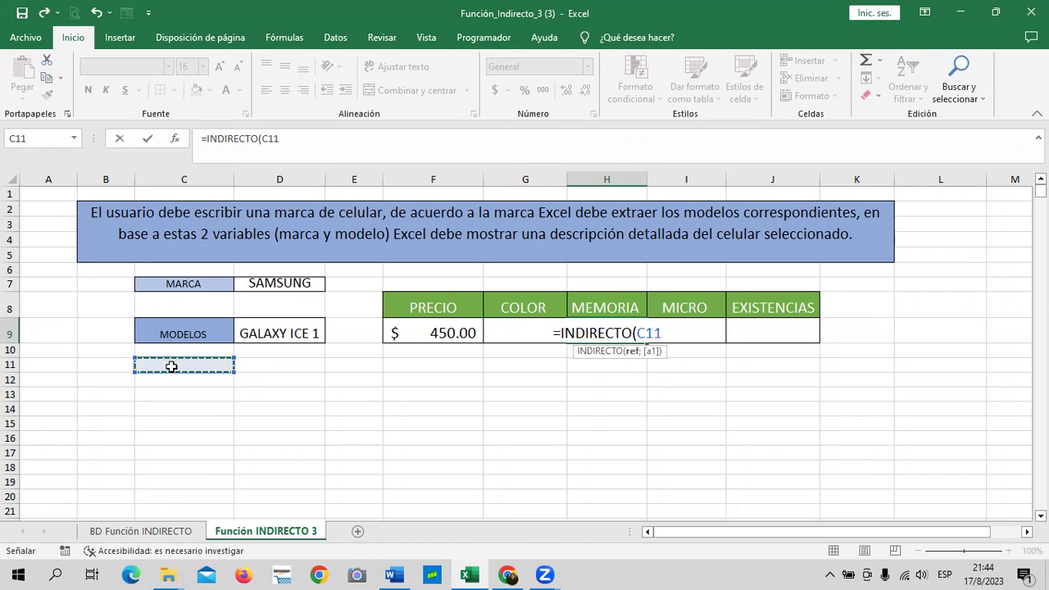
type("&")
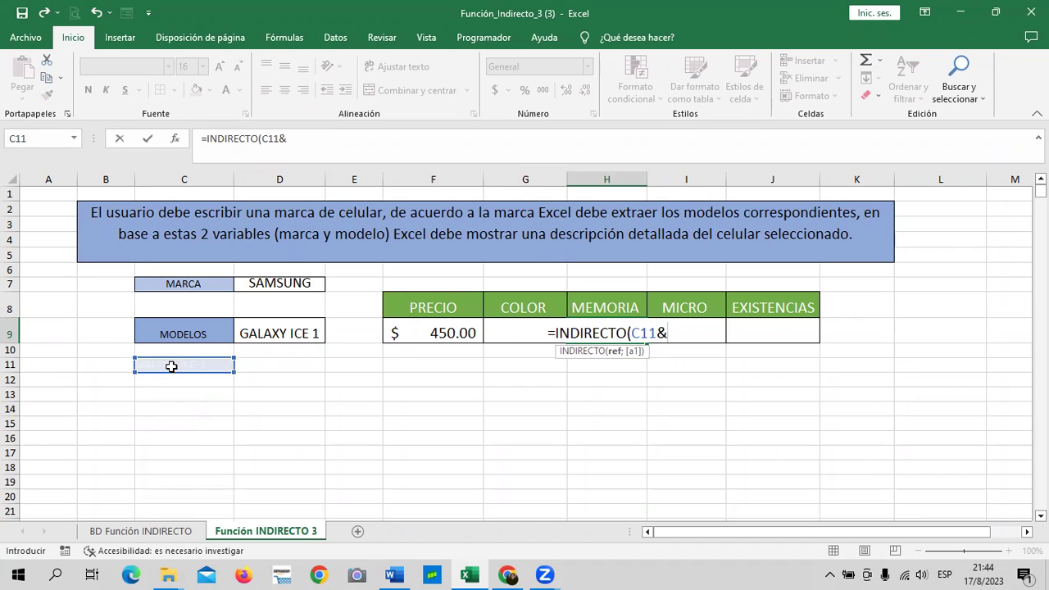
type("\"_")
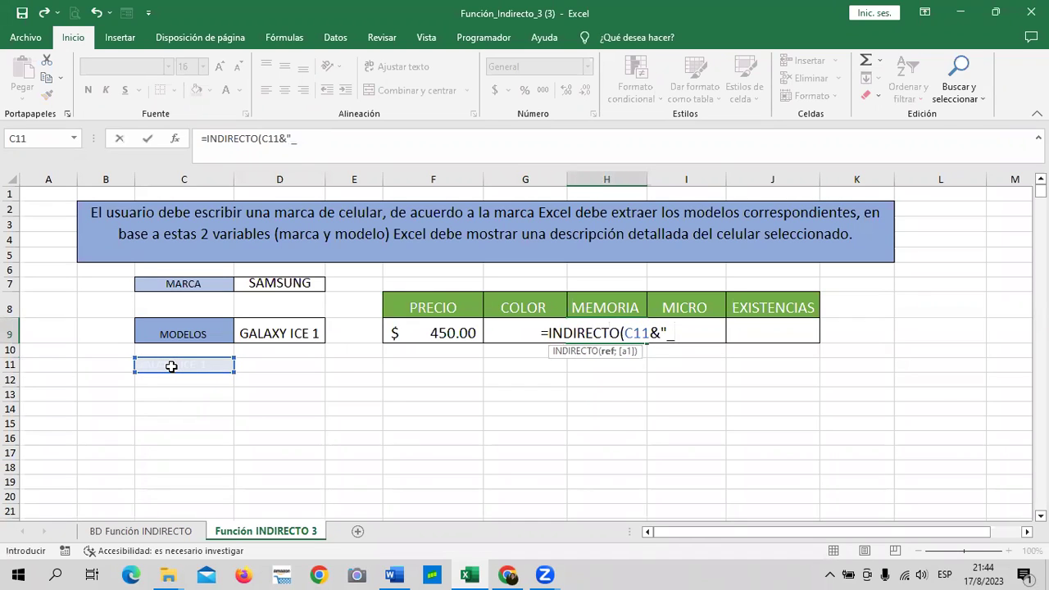
type("MEM")
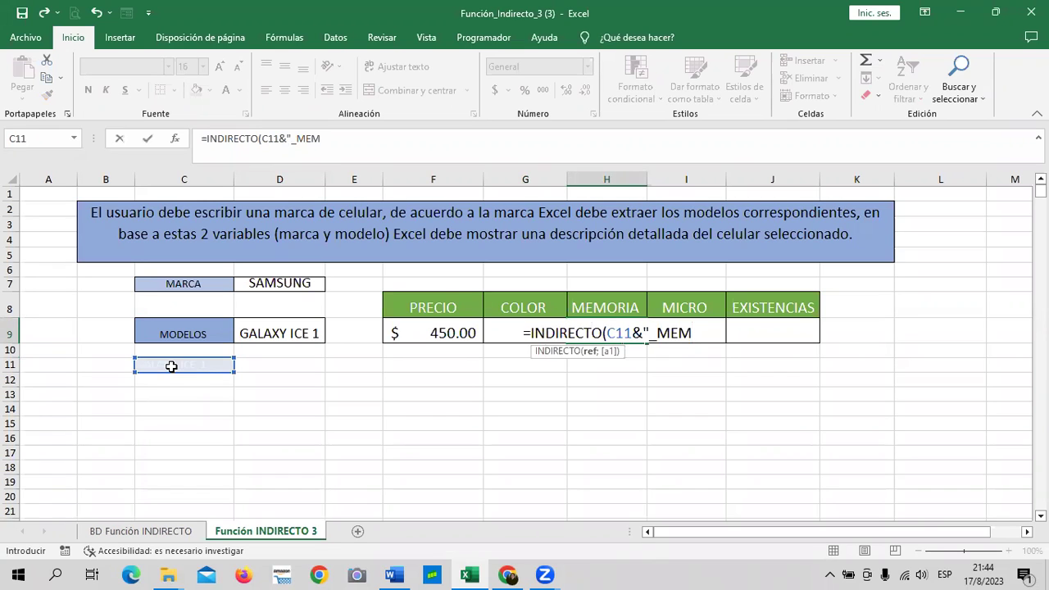
type(")")
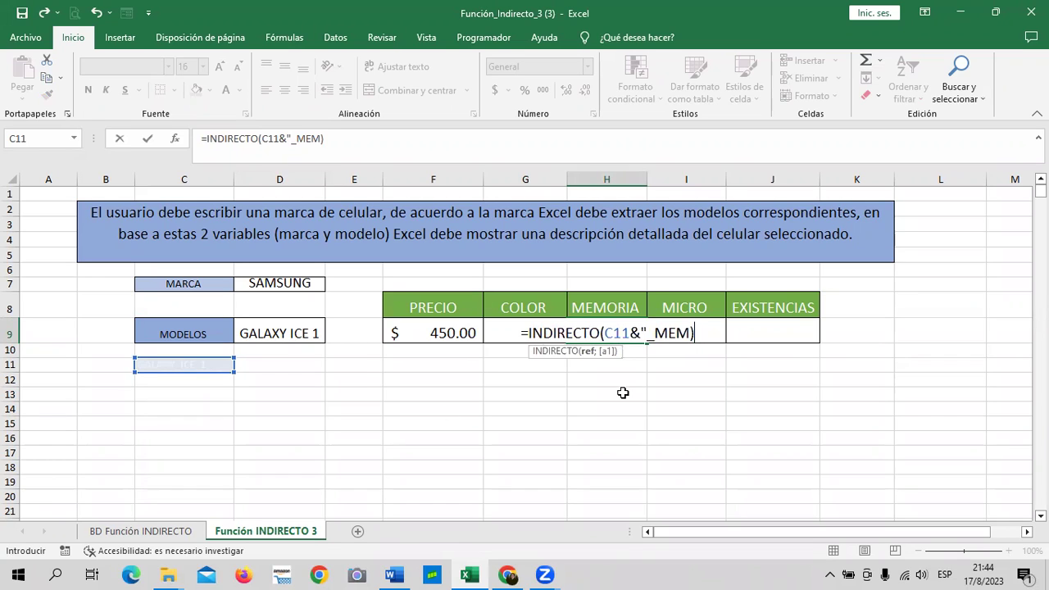
left_click(690, 328)
type("\"")
key("Return")
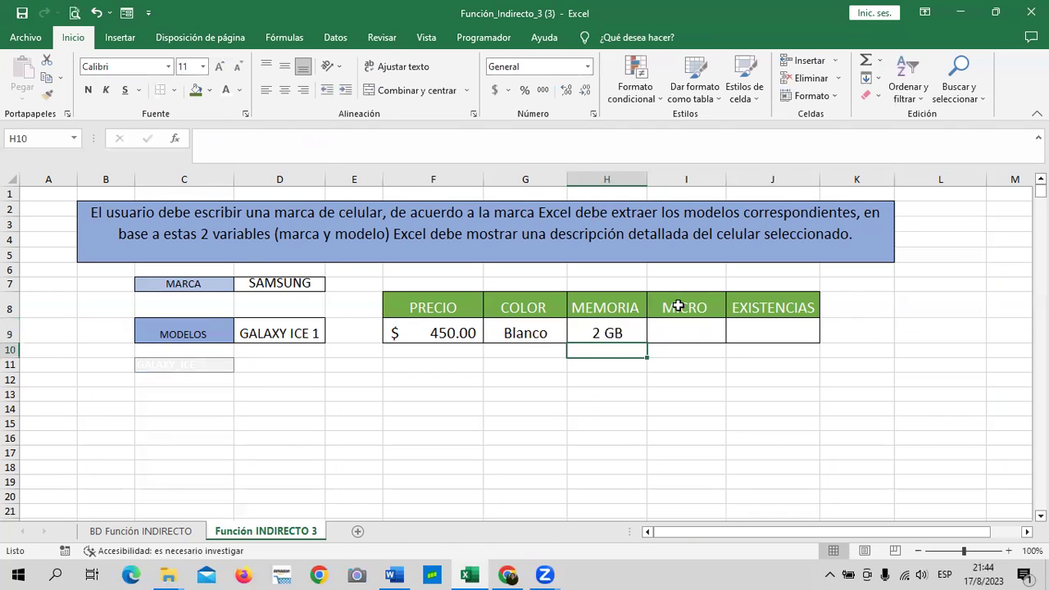
left_click(616, 330)
Pick GALAXY ICE 3 from the model dropdown in D9.
left_click(267, 332)
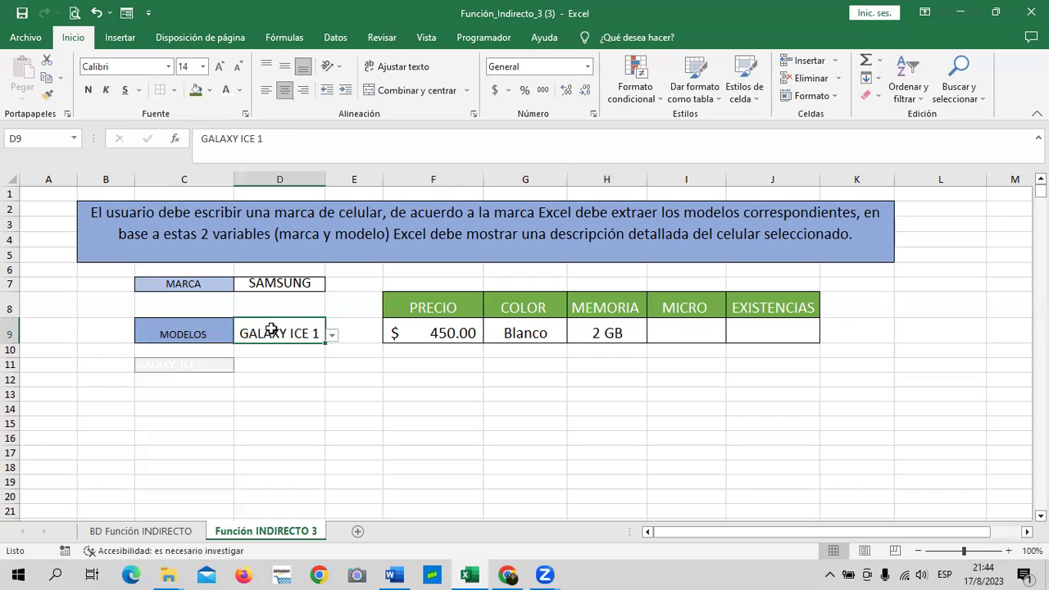
left_click(333, 335)
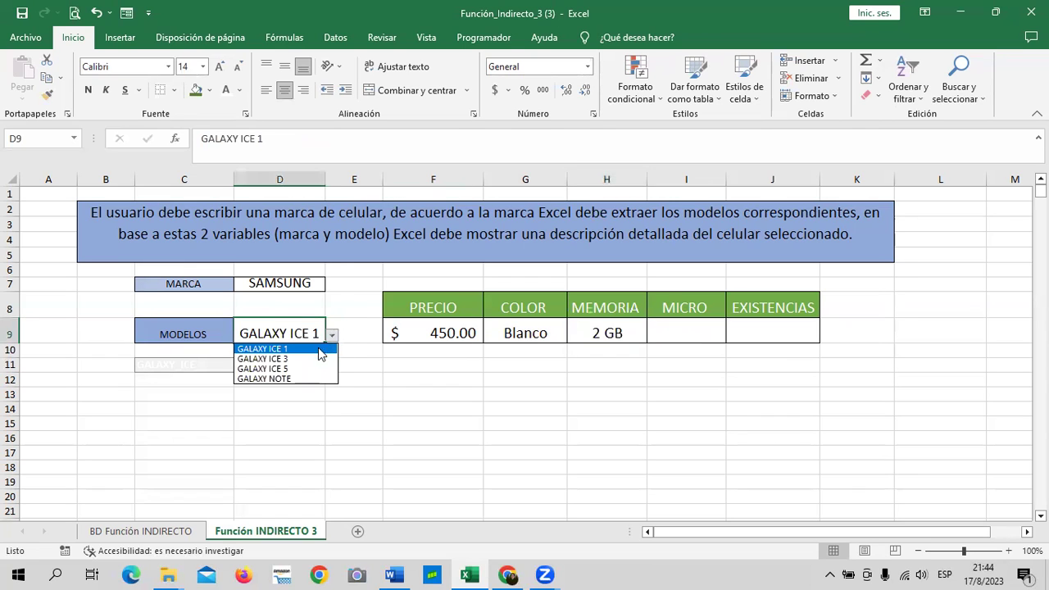
left_click(312, 359)
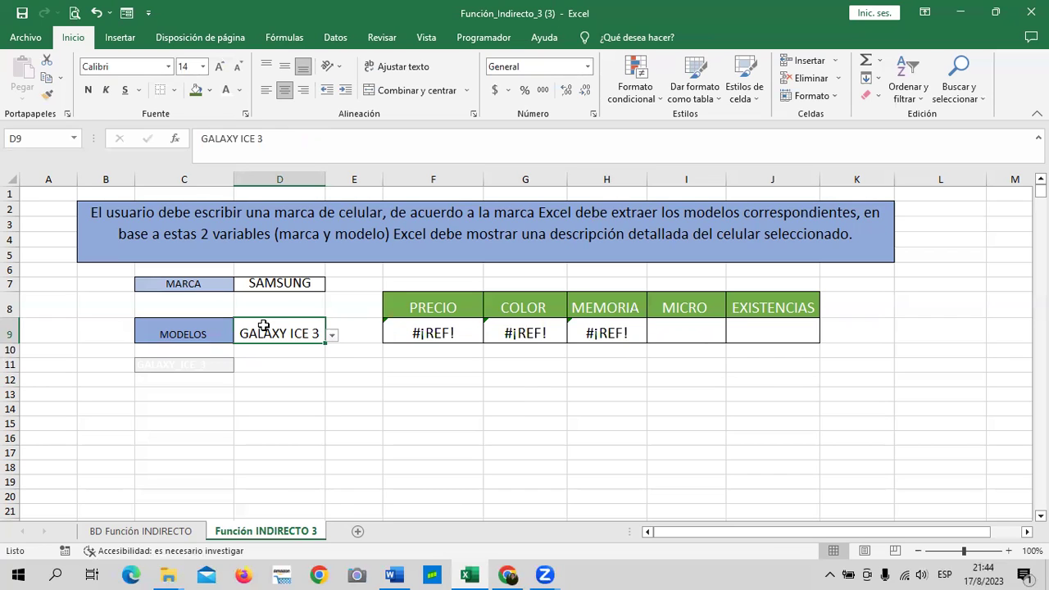
Set the brand to LG and model to Lg K10, returning $ 450.00, Blanco and 2 GB.
left_click(292, 285)
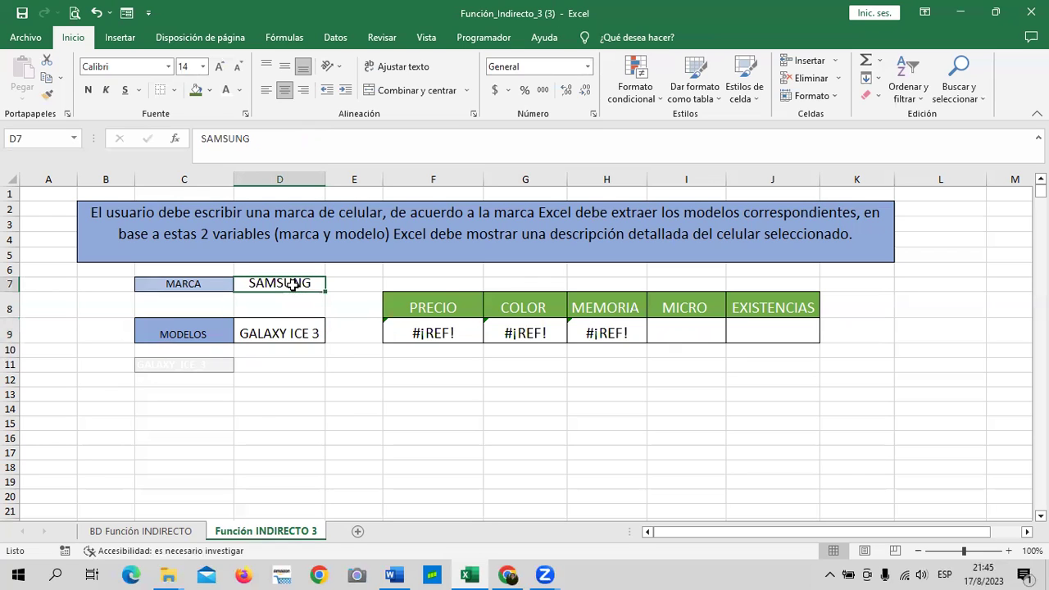
type("LG")
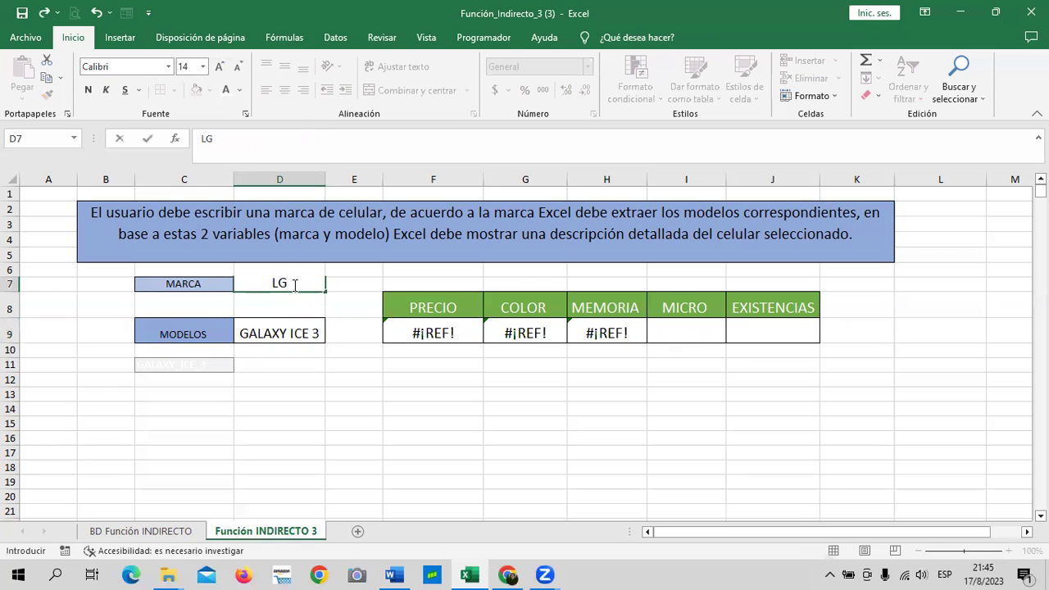
key("Return")
left_click(288, 331)
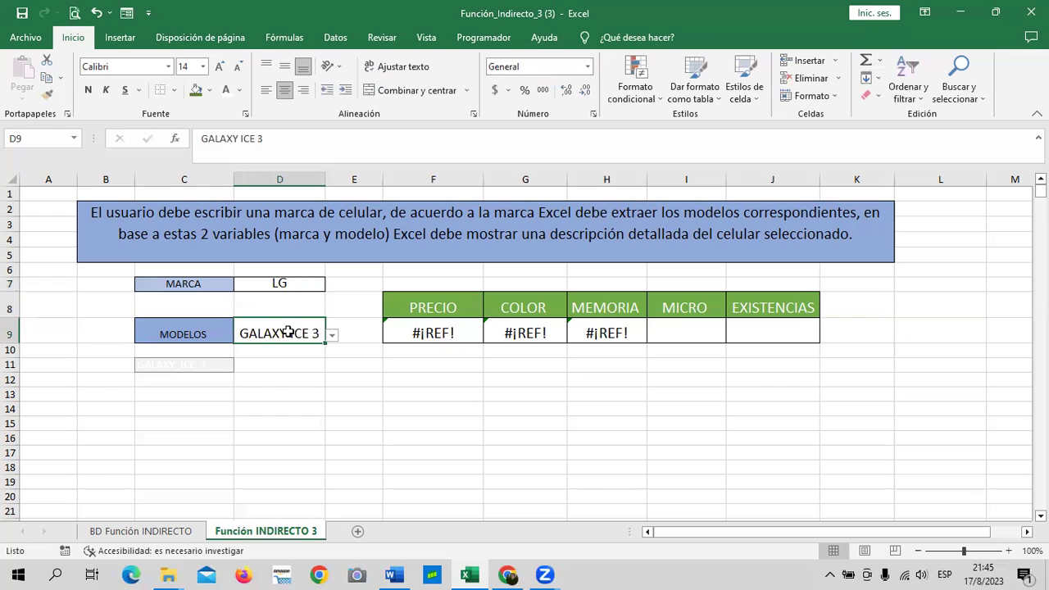
left_click(332, 334)
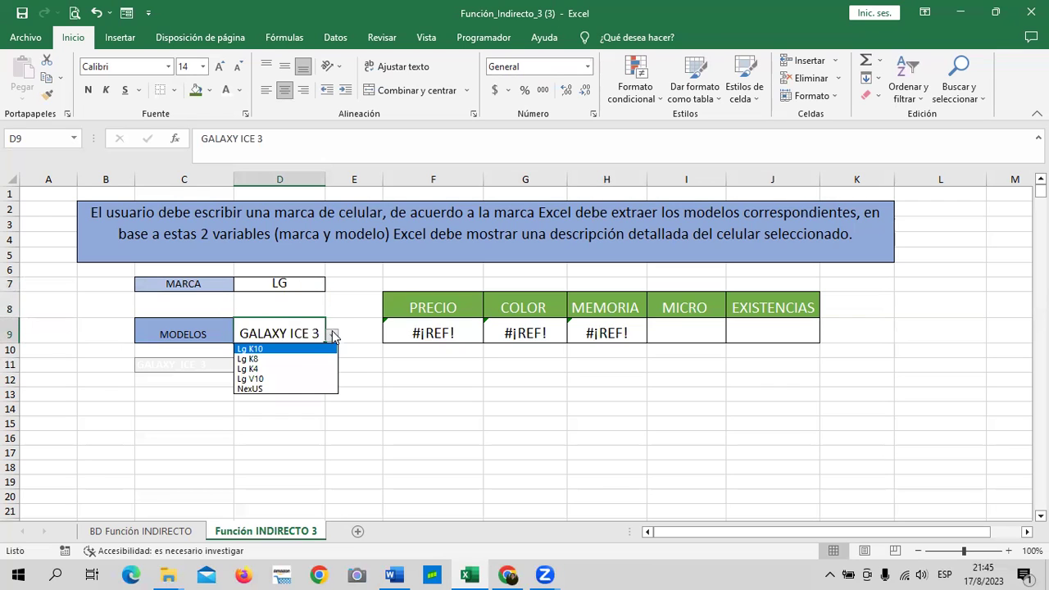
left_click(283, 349)
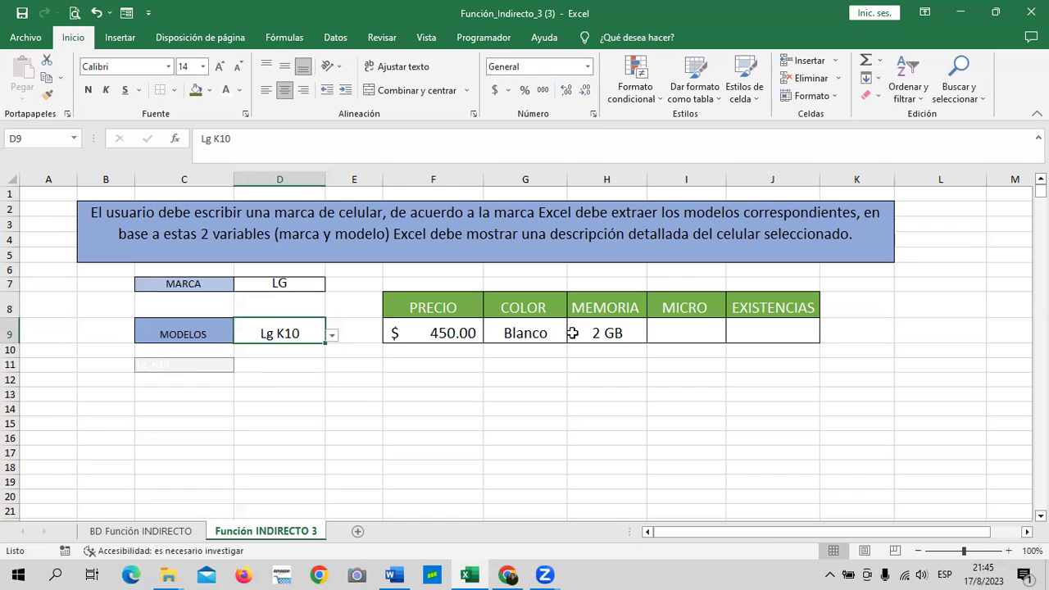
left_click(696, 329)
Enter =INDIRECTO(C11&"_MIC") in I9 so MICRO shows 4 GHz.
type("=")
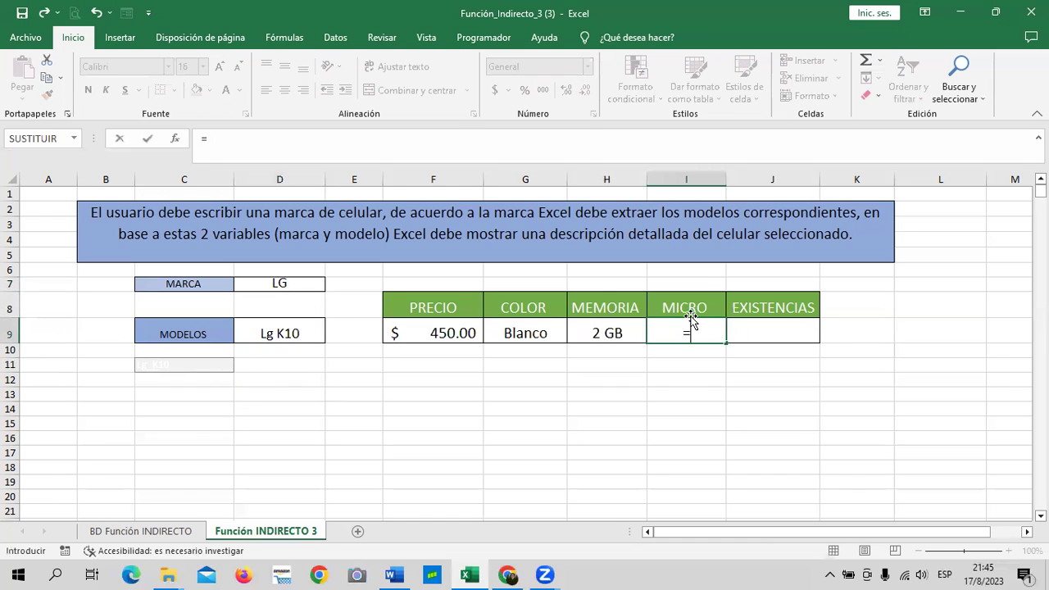
type("INDIRE")
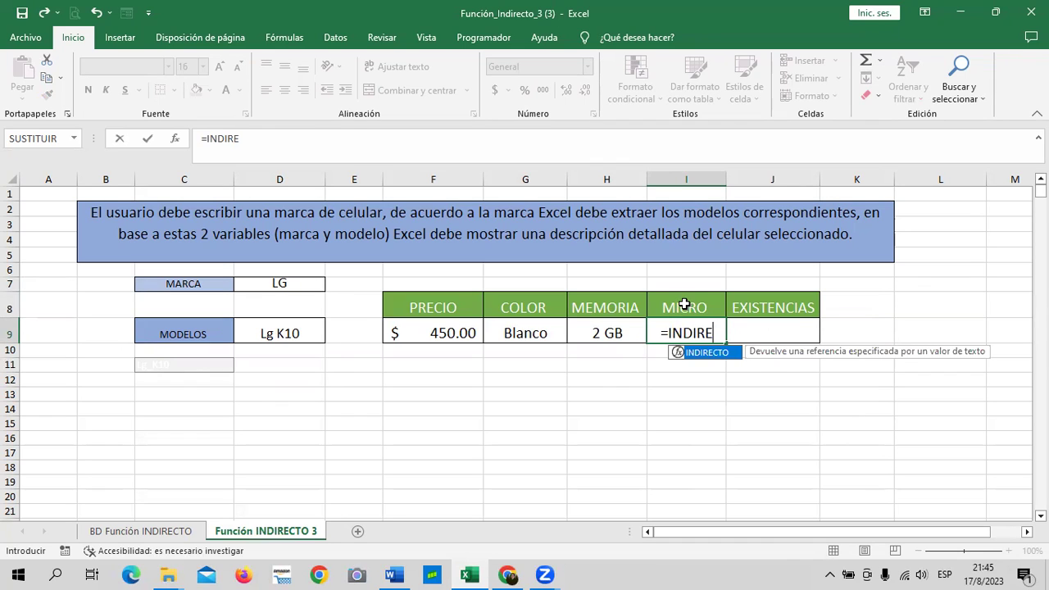
double_click(699, 354)
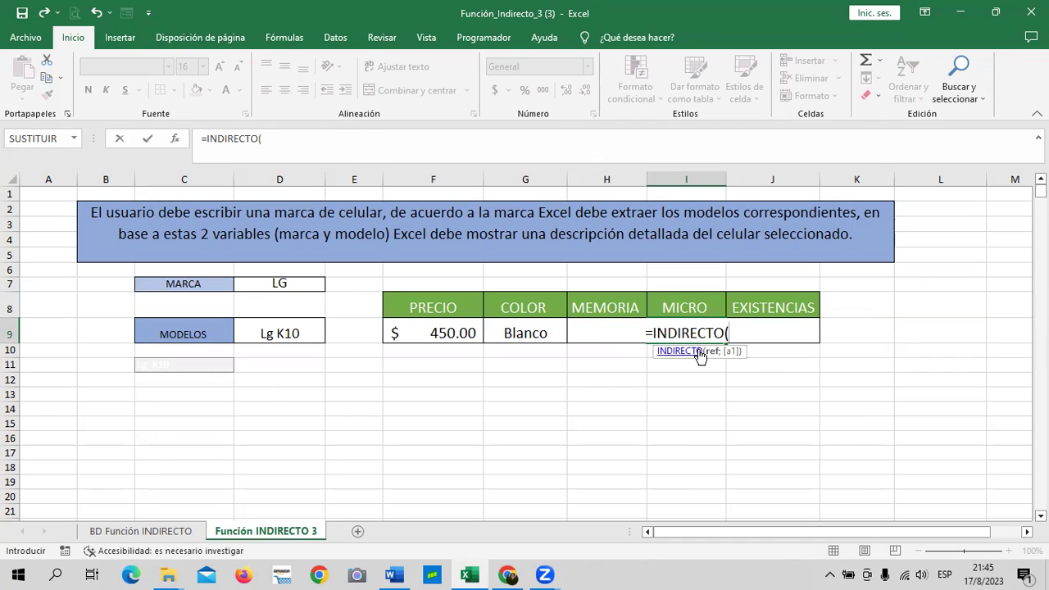
left_click(176, 363)
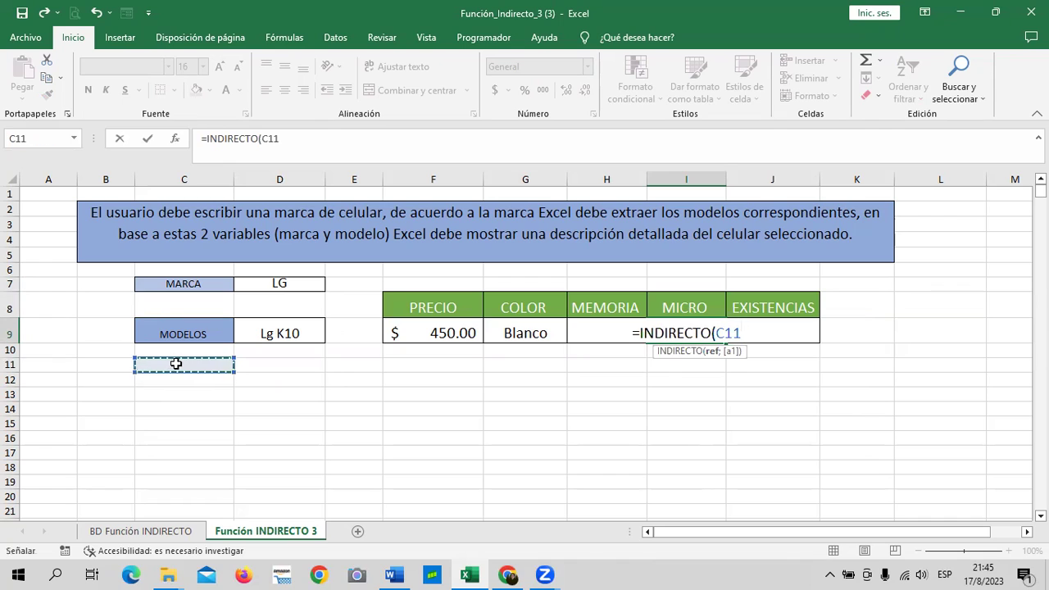
type("&")
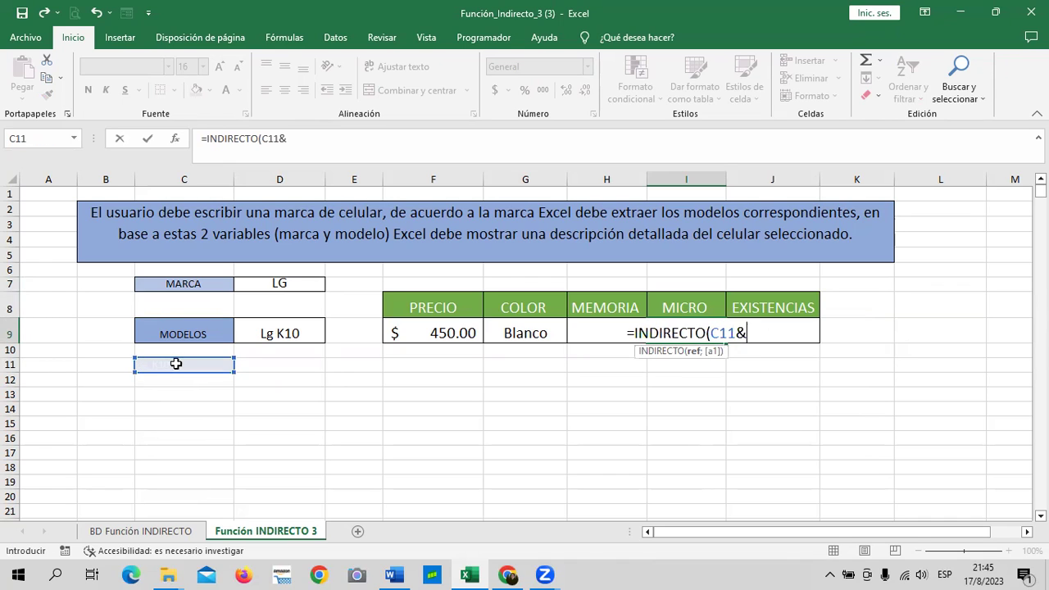
type("\"")
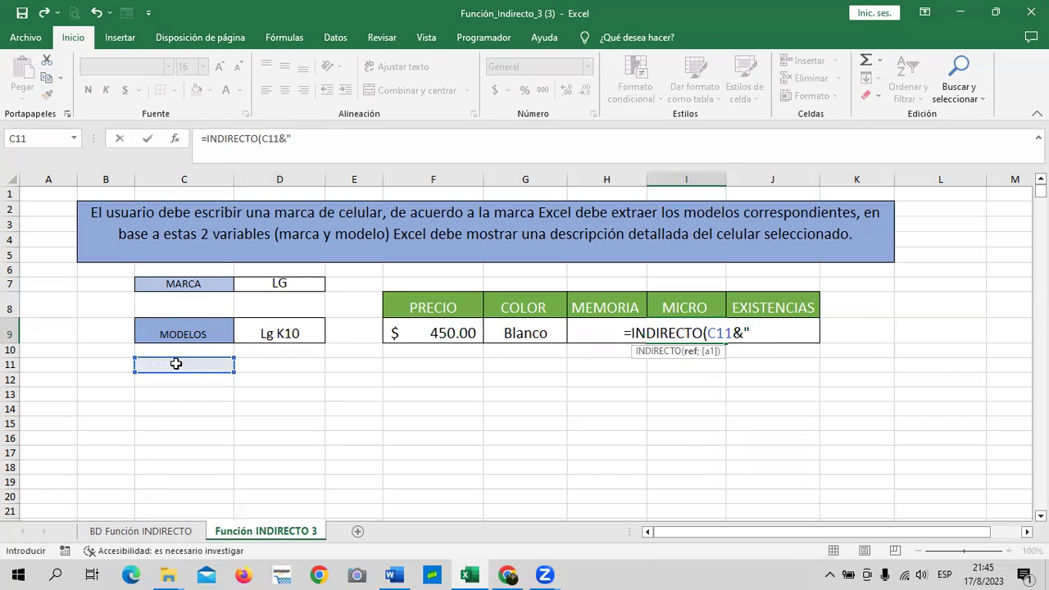
type("_")
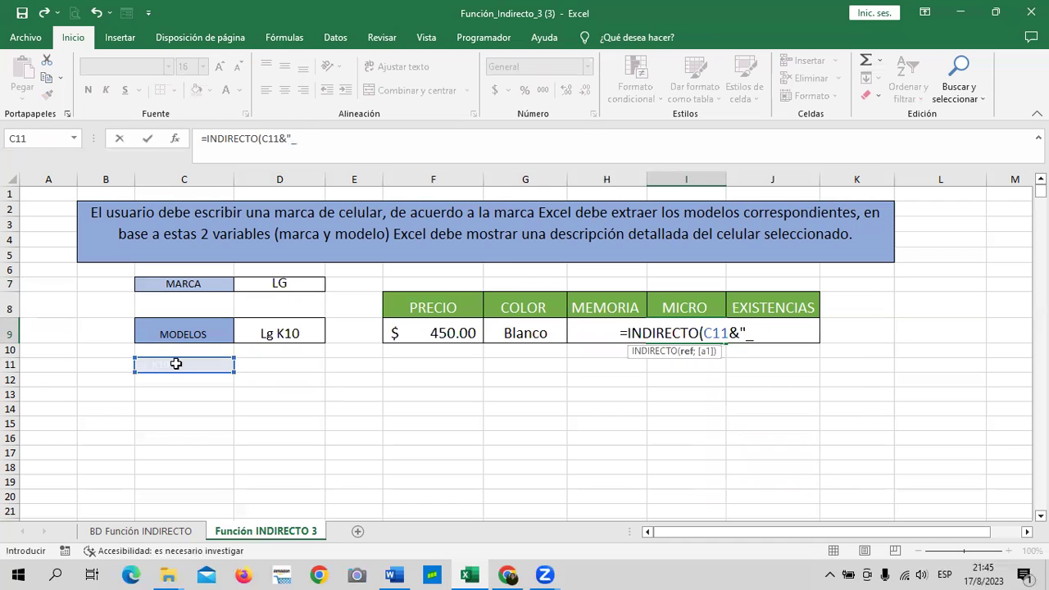
type("MIC\"")
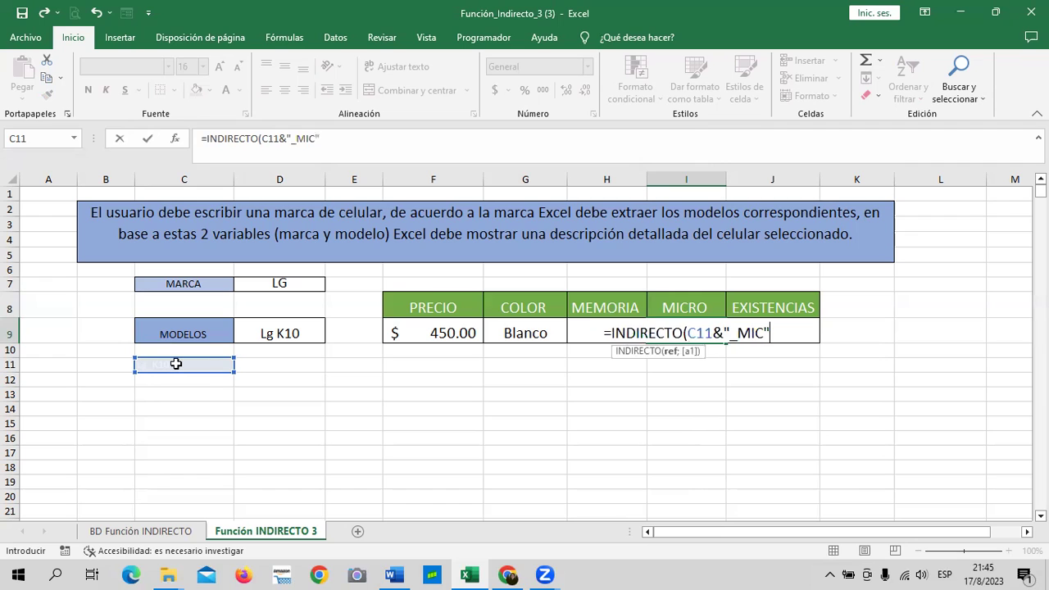
key("Return")
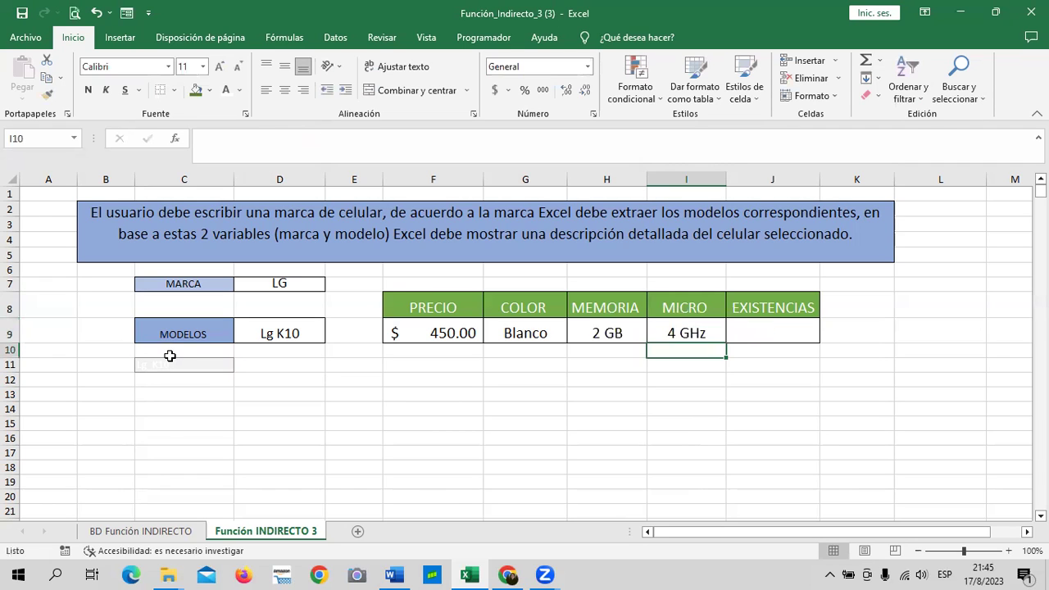
left_click(287, 326)
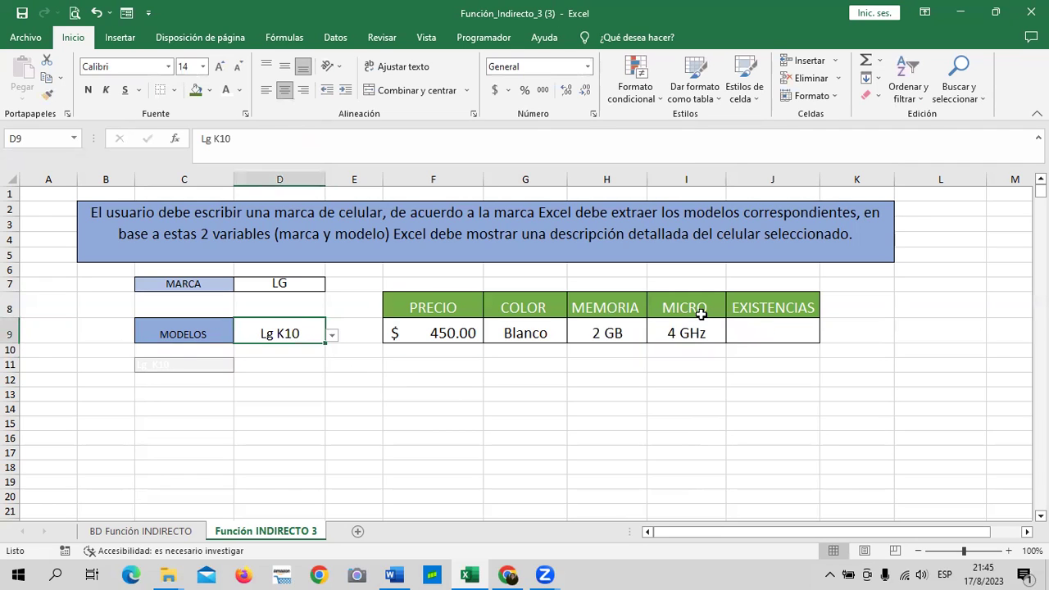
left_click(749, 328)
Enter =INDIRECTO(C11&"_EXIS") in J9 so EXISTENCIAS shows 9 for Lg K10.
type("=")
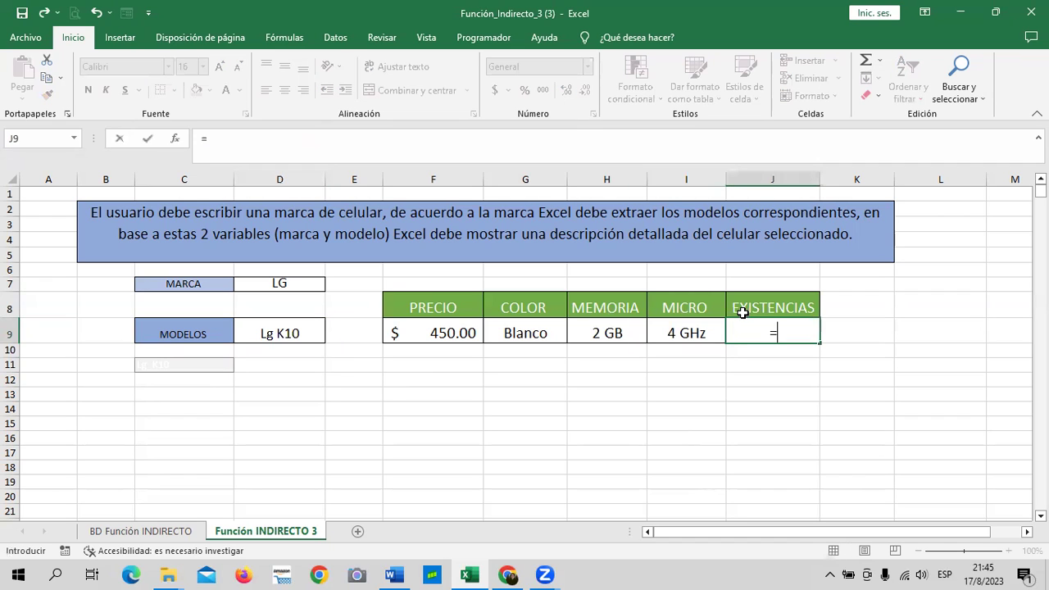
type("INDIRE")
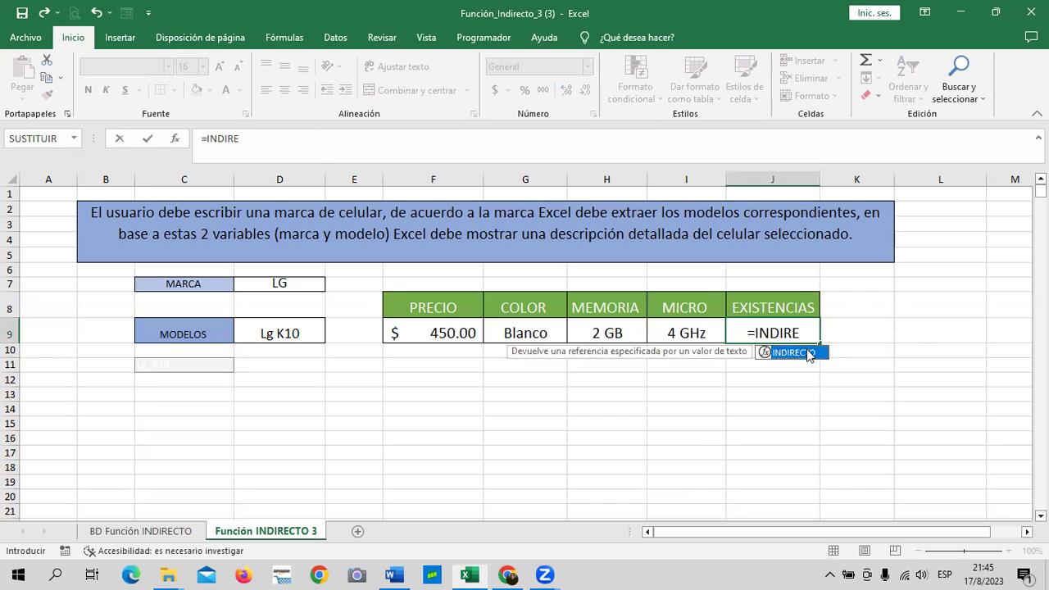
double_click(813, 353)
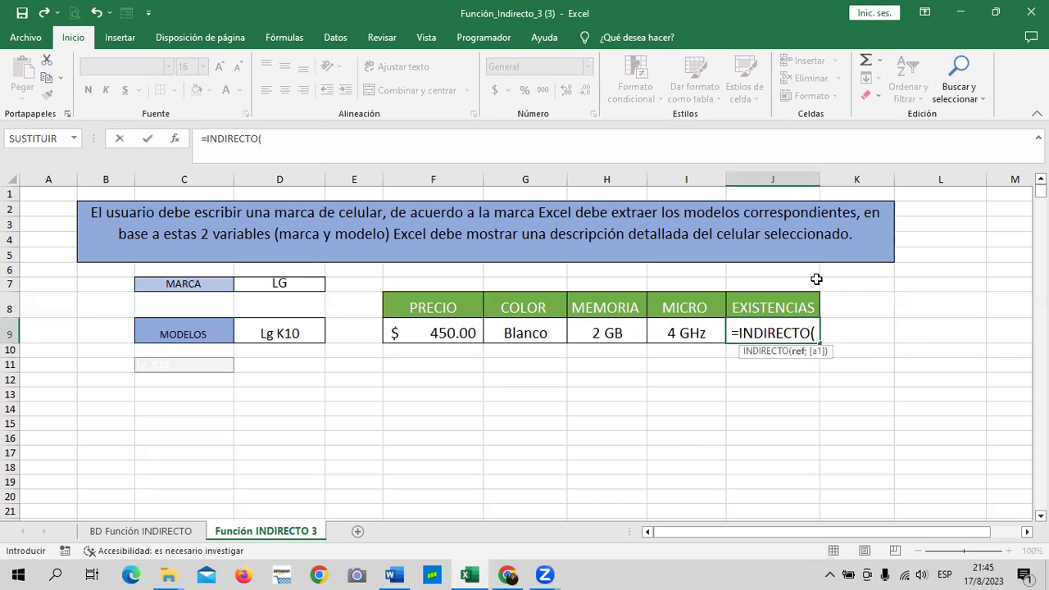
left_click(182, 366)
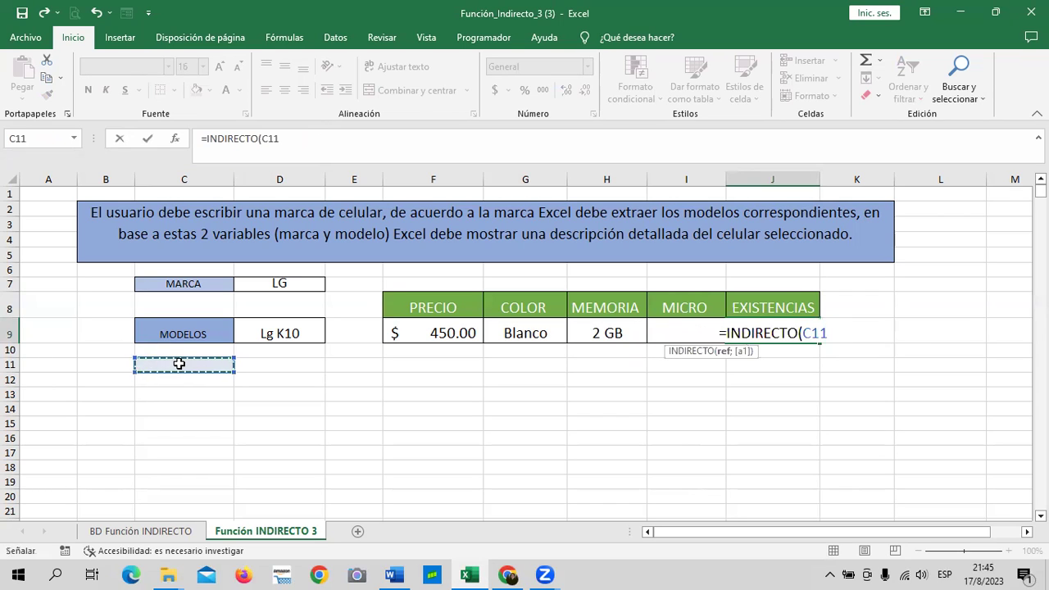
type("&\"_EXI")
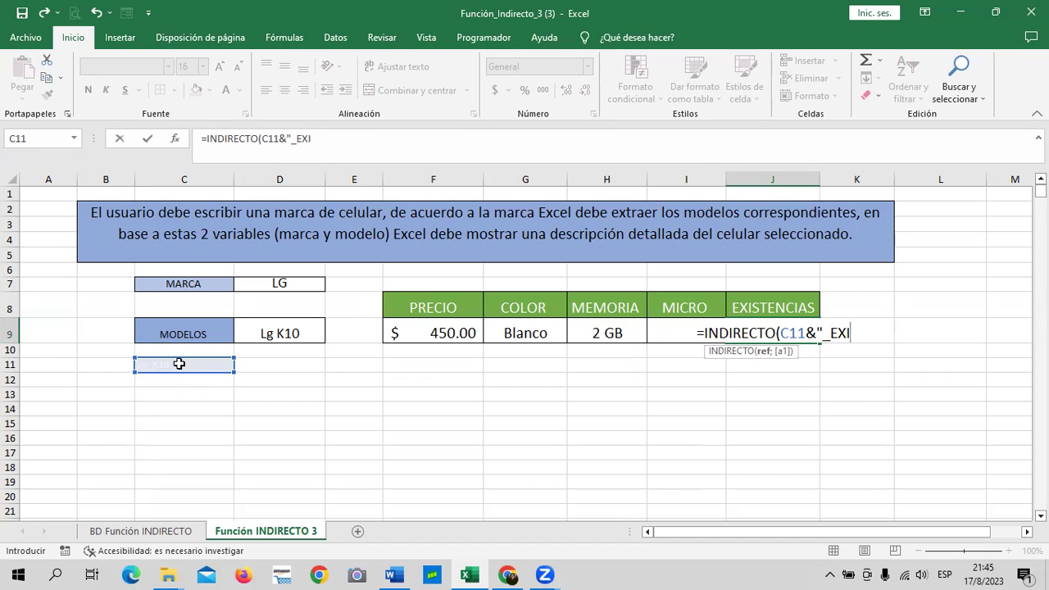
type("S\")")
key("Return")
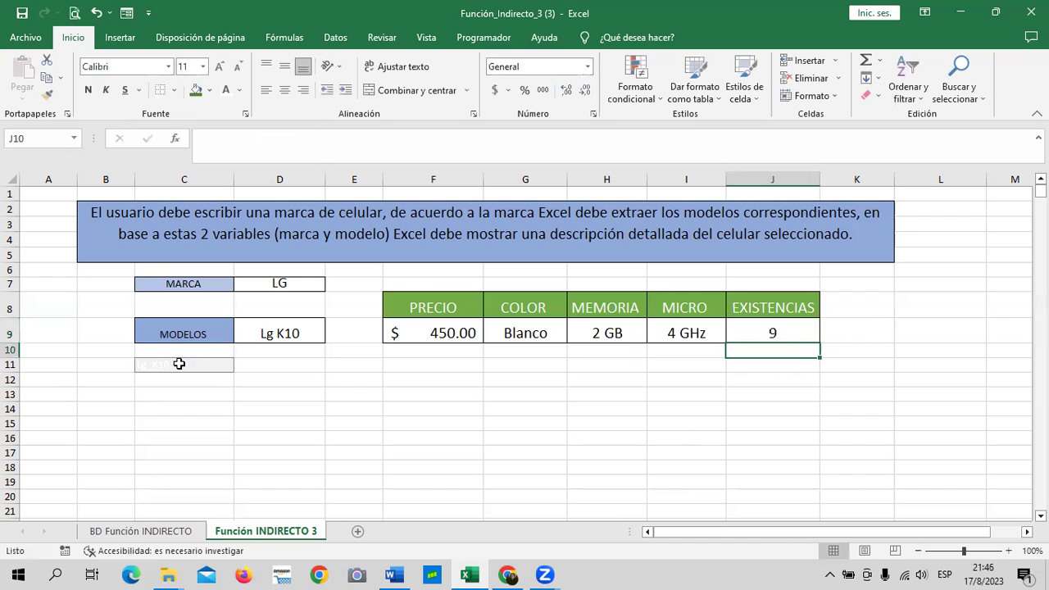
left_click(299, 334)
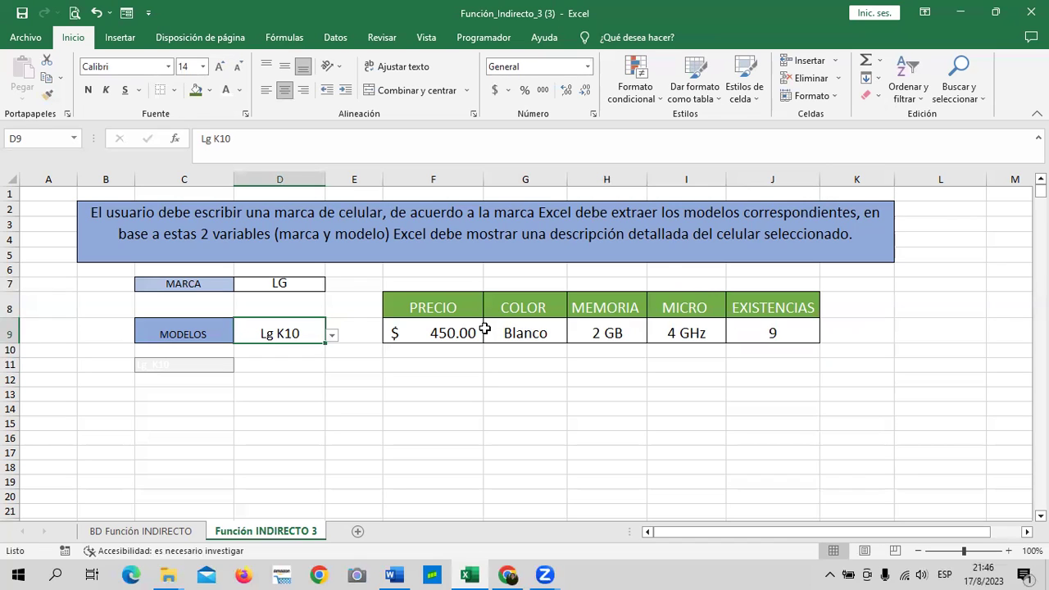
left_click(332, 336)
left_click(331, 337)
left_click(456, 327)
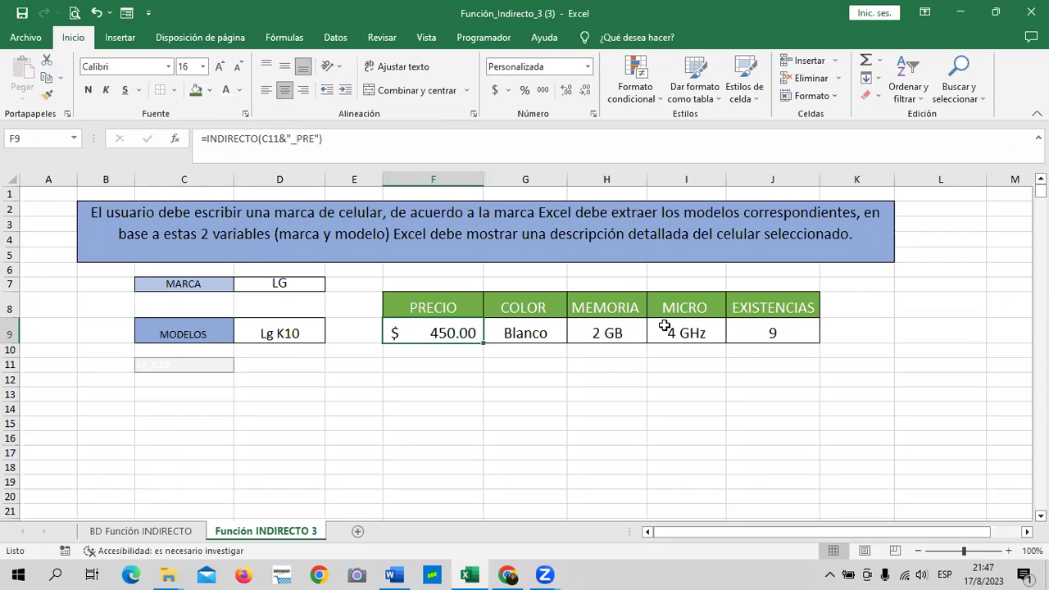
left_click(542, 336)
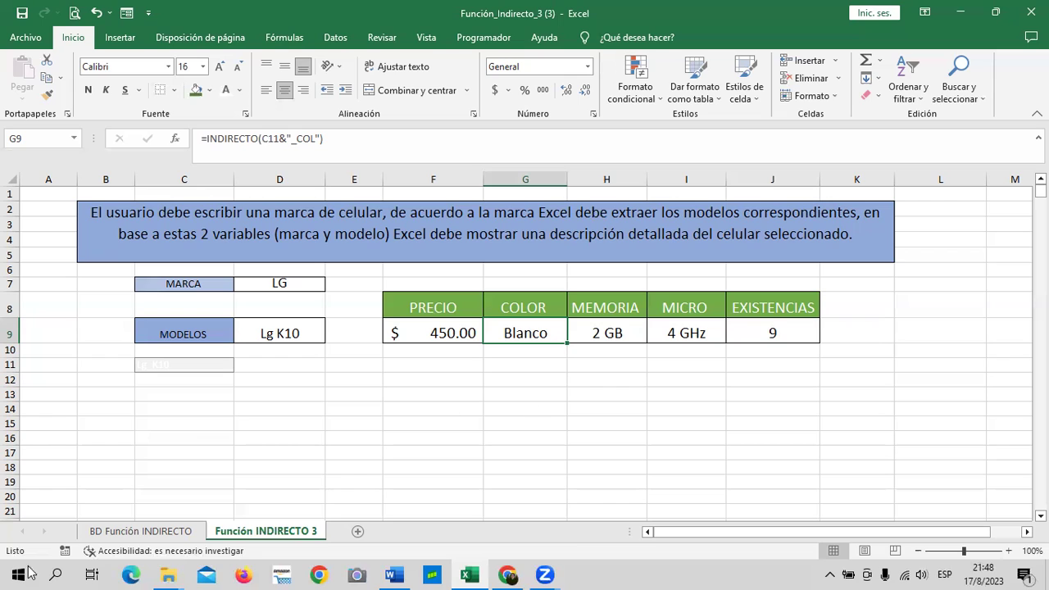
left_click(208, 368)
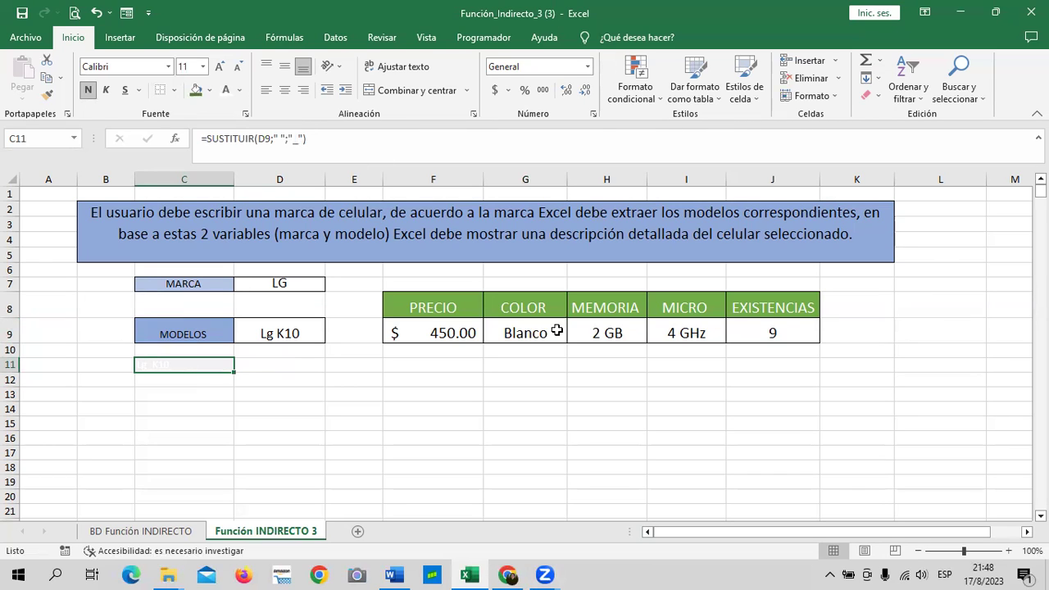
left_click(446, 327)
left_click(507, 328)
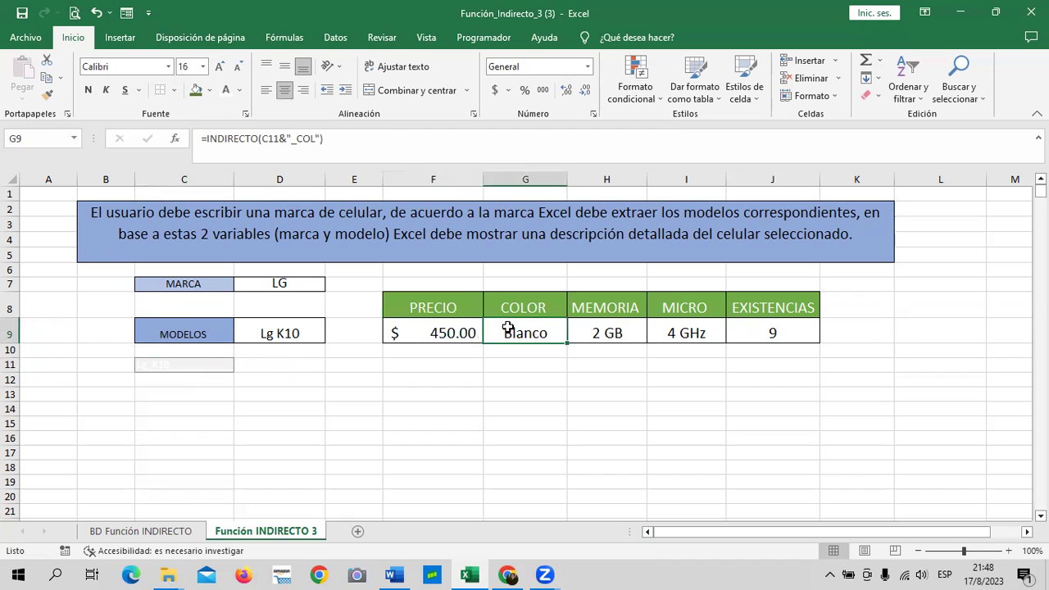
left_click(618, 324)
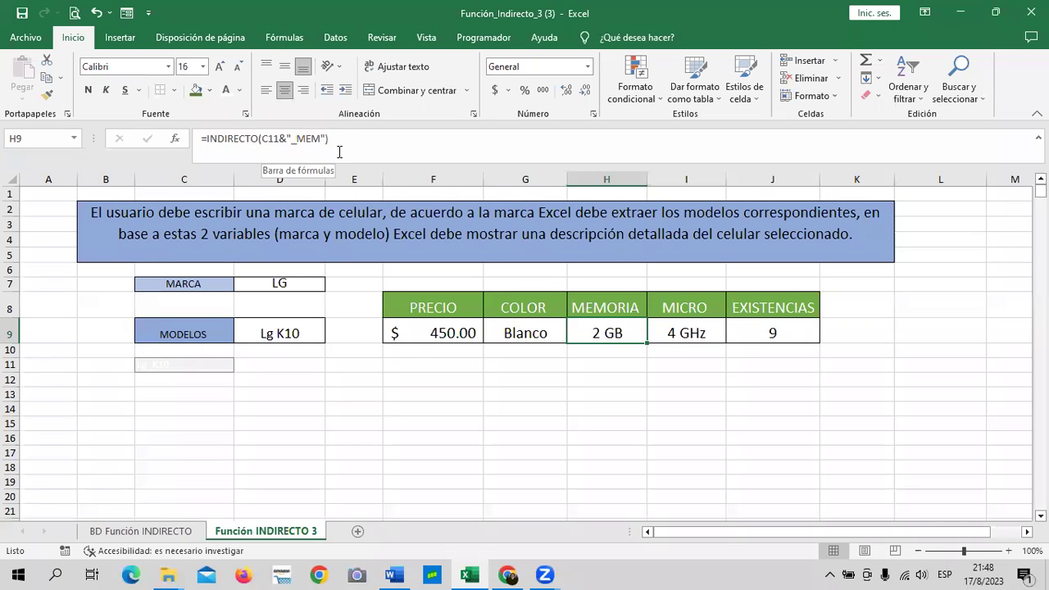
left_click(770, 327)
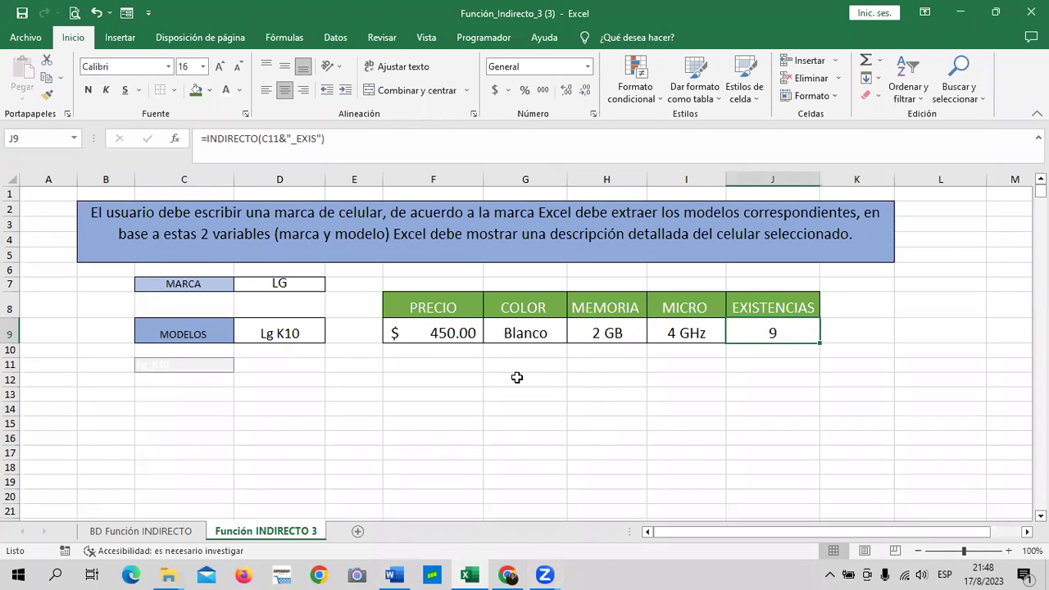
left_click(292, 283)
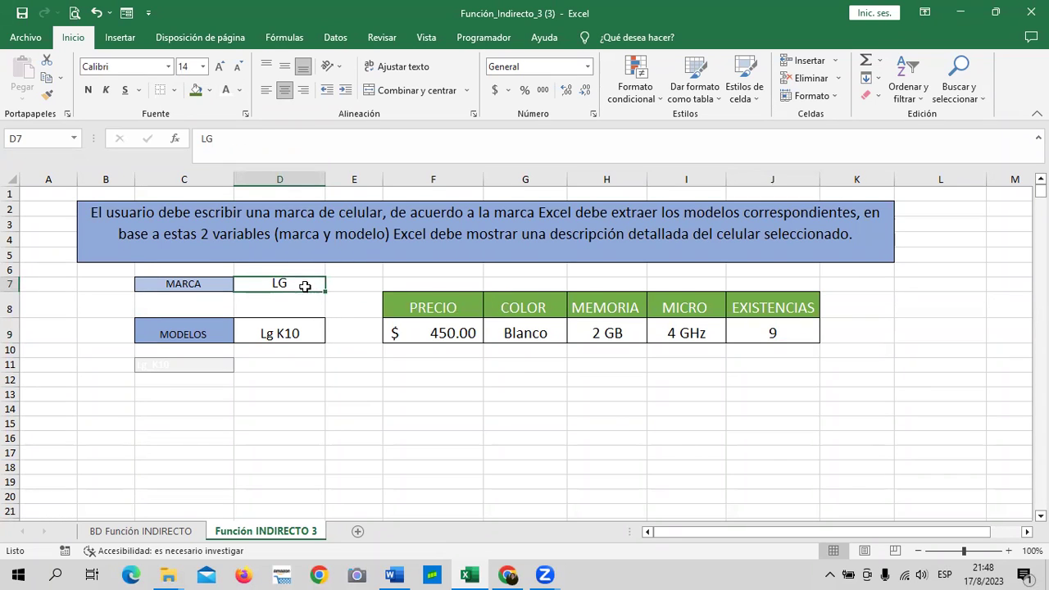
Set the brand to MOTOROLA and model to Droid 1, returning $ 350.00, Blanco, 4 GB, 3 GHz, 0.
type("MOTO")
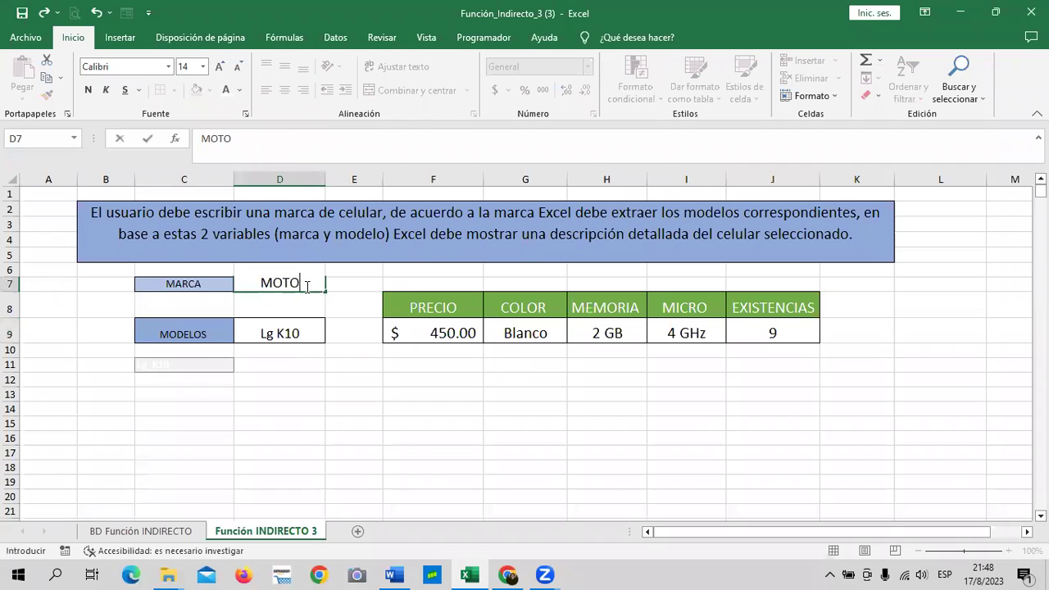
type("ROLA")
key("ctrl+Return")
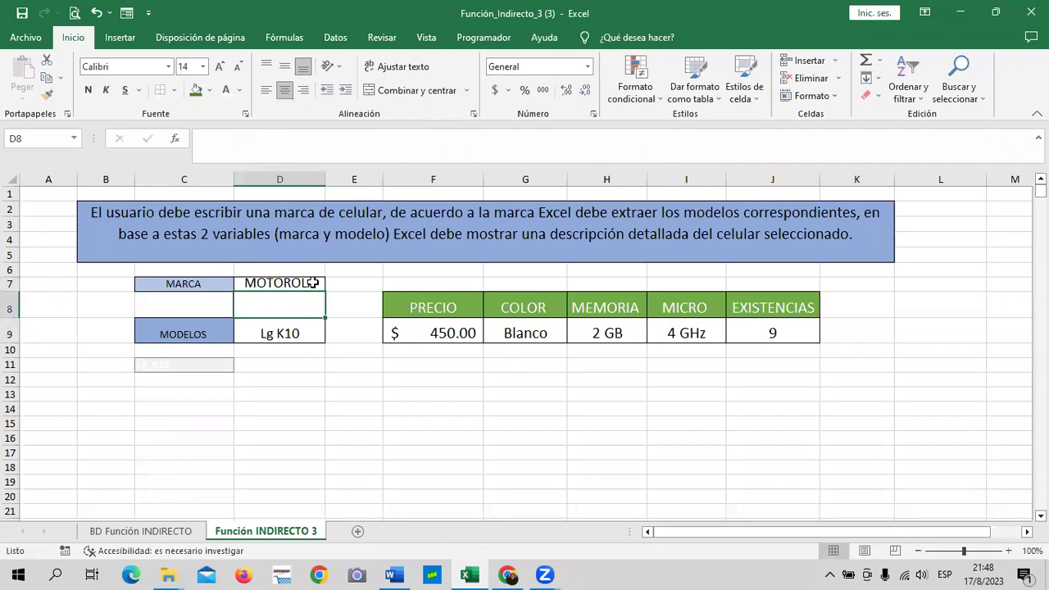
left_click(300, 331)
left_click(331, 337)
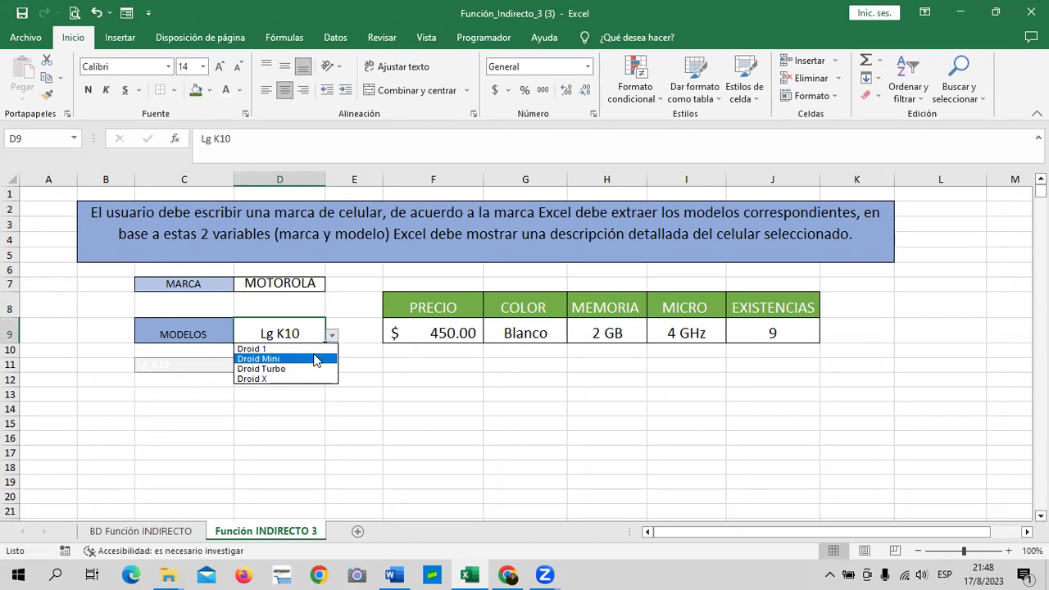
left_click(316, 348)
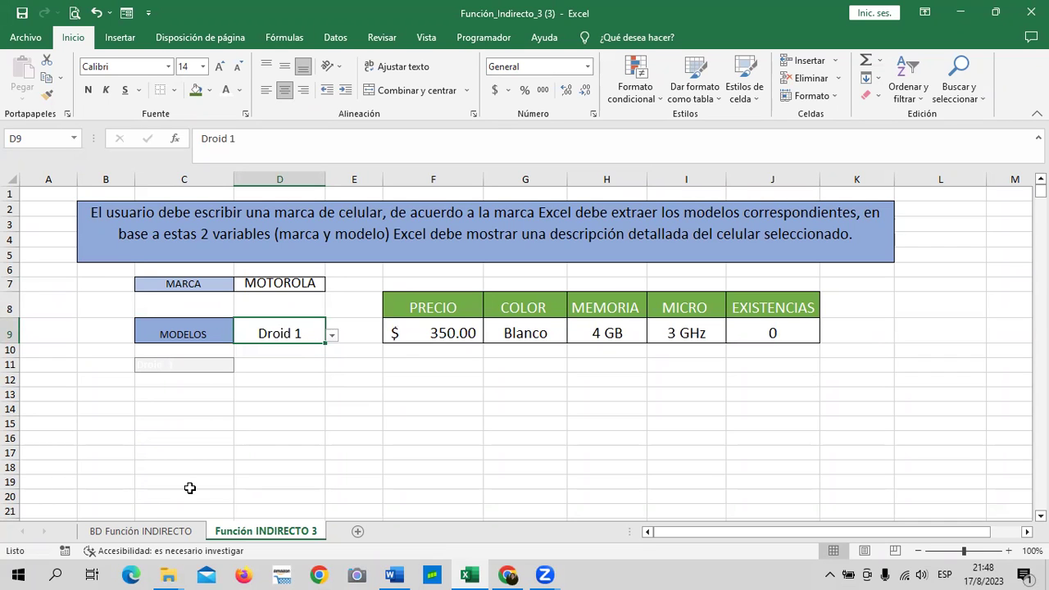
left_click(162, 534)
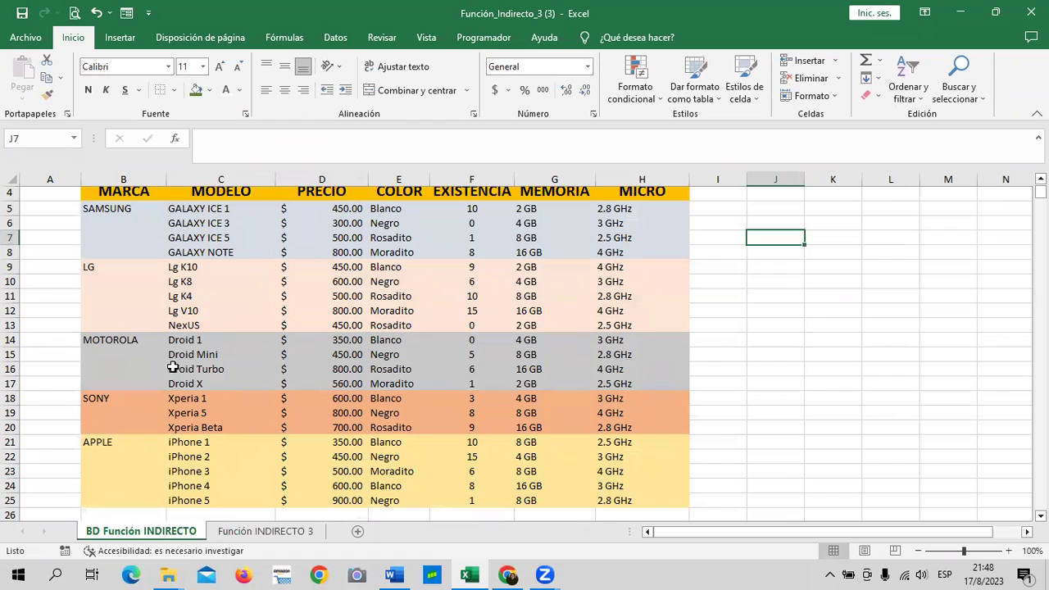
Compare the Droid 1 row in the data table against the lookup values on the form.
left_click(10, 340)
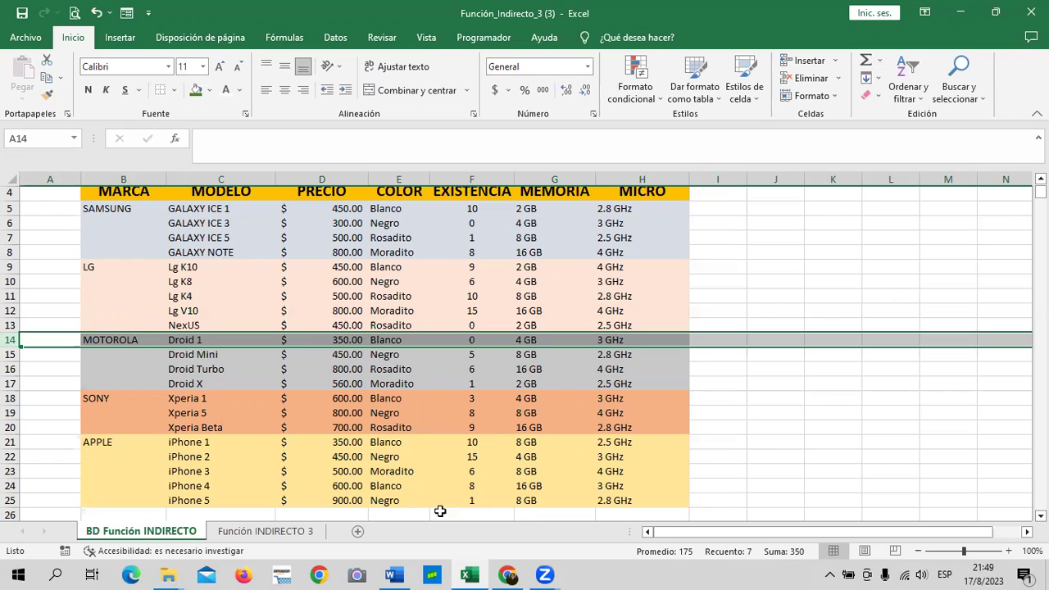
scroll(270, 381, "down", 1)
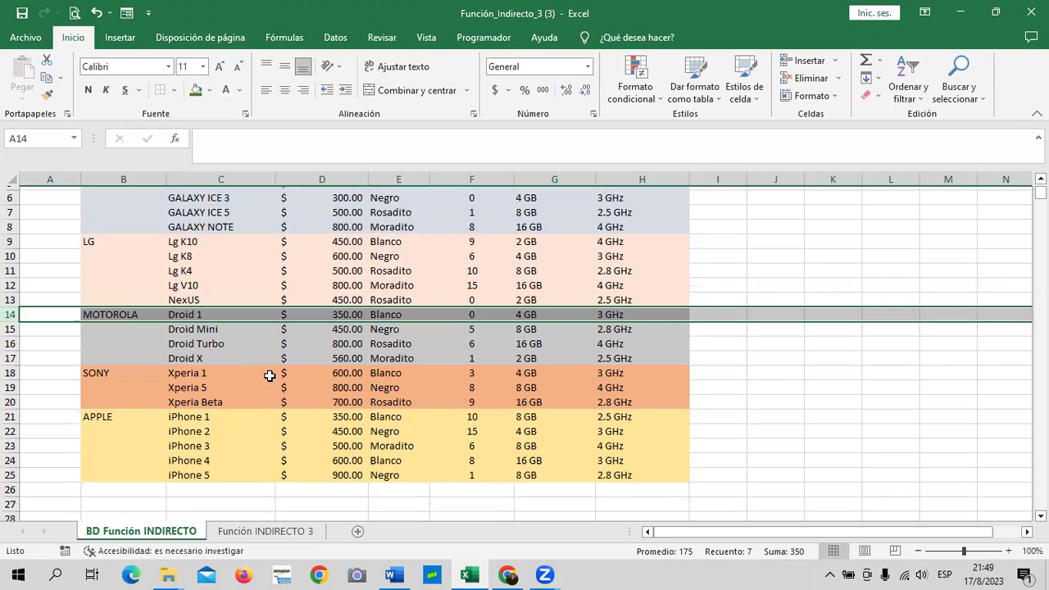
scroll(270, 377, "down", 1)
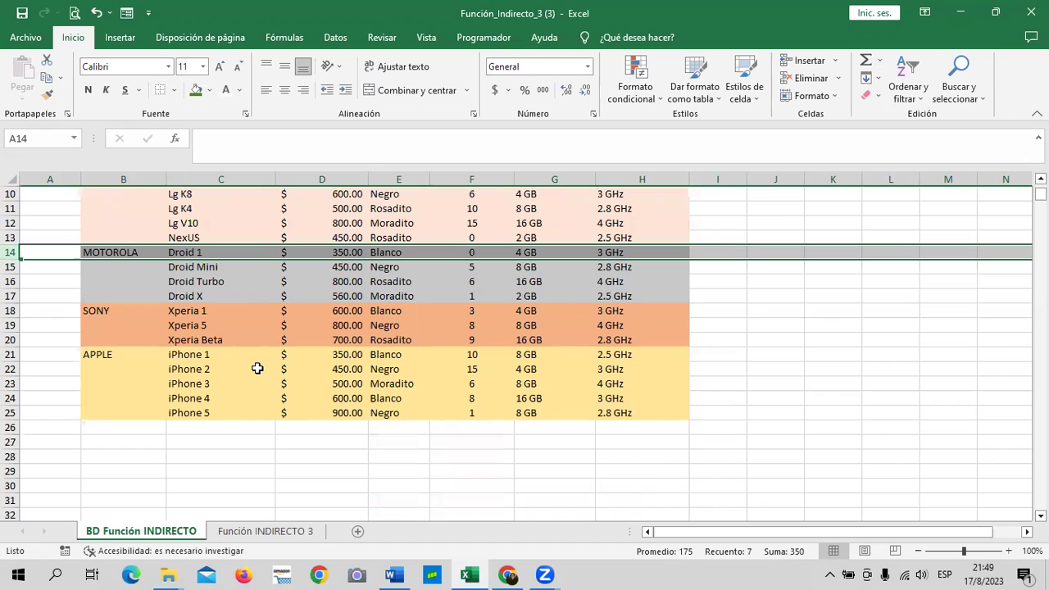
left_click(269, 531)
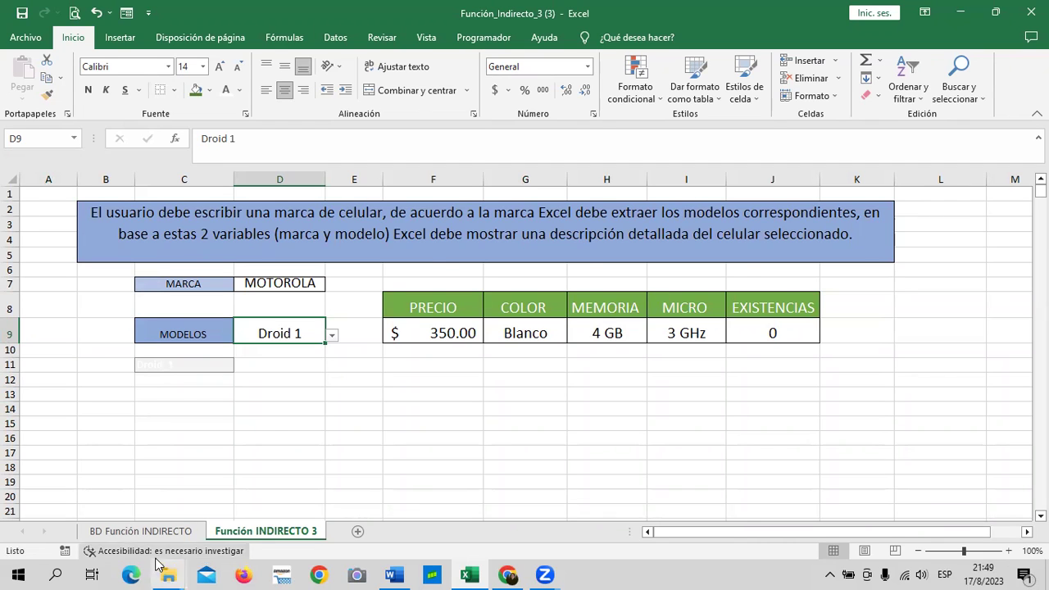
left_click(169, 532)
Name the Xperia 1 price cell D18 Xperia_1_PRE via the Name Box.
left_click(225, 483)
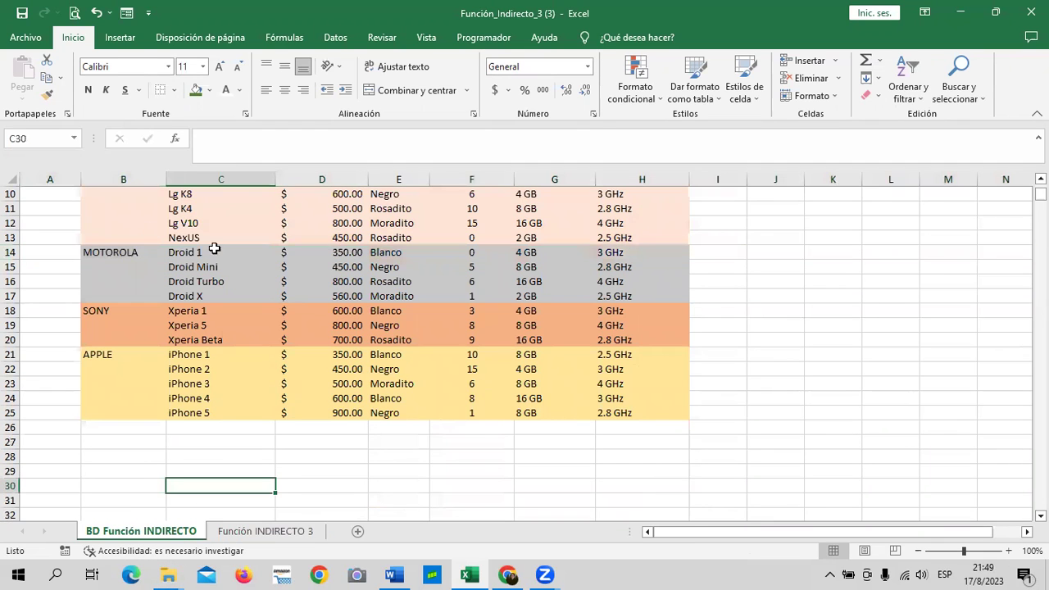
left_click_drag(186, 312, 546, 312)
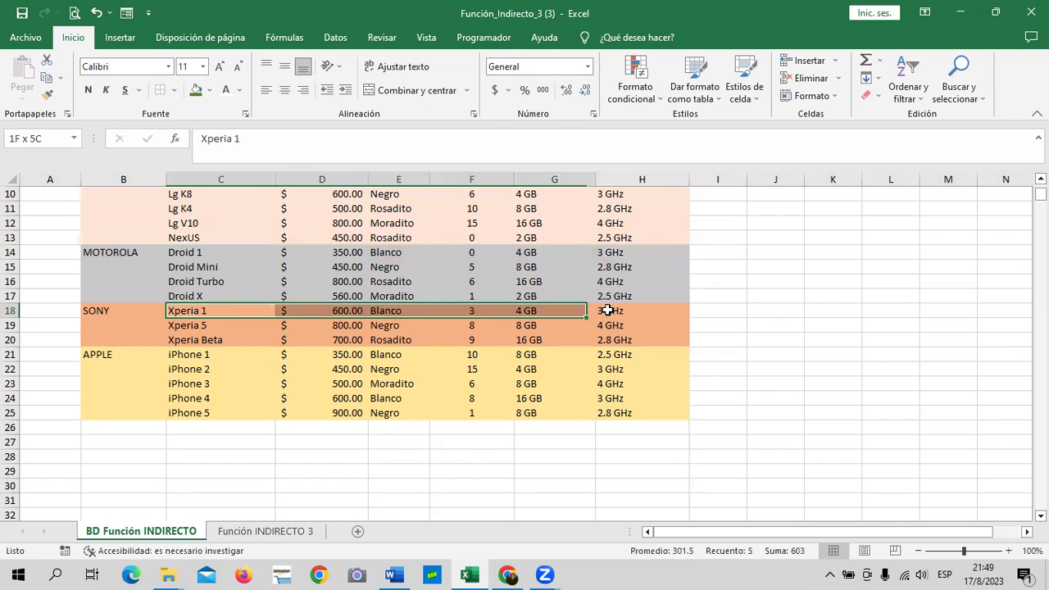
left_click(269, 466)
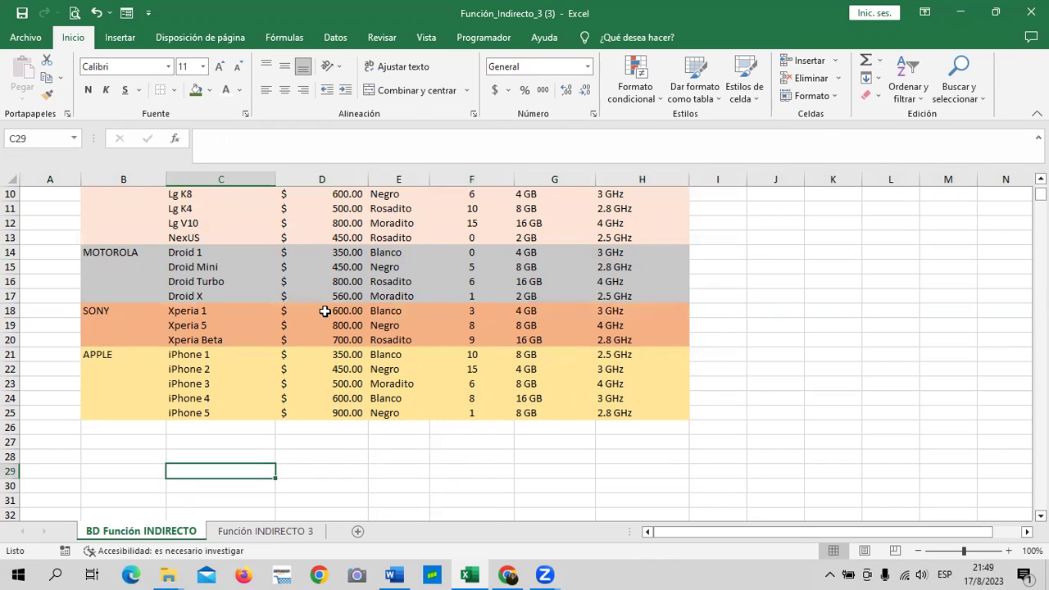
left_click(324, 312)
left_click(50, 137)
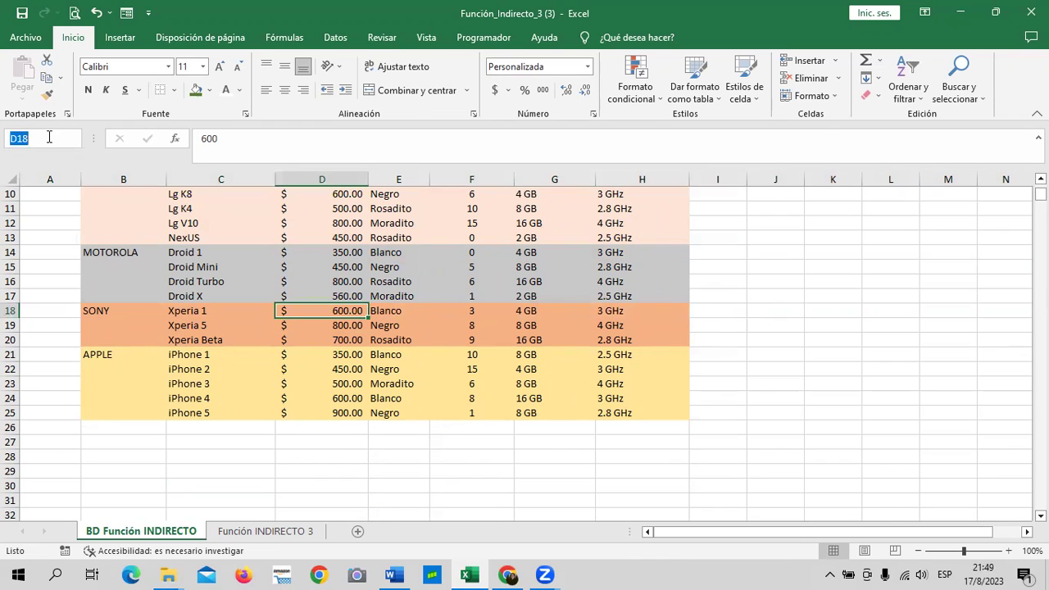
type("xPERI")
key("BackSpace")
key("BackSpace")
key("BackSpace")
key("BackSpace")
key("Caps_Lock")
type("peria_")
type("1_")
type("pre")
key("BackSpace")
key("BackSpace")
key("Caps_Lock")
key("BackSpace")
key("BackSpace")
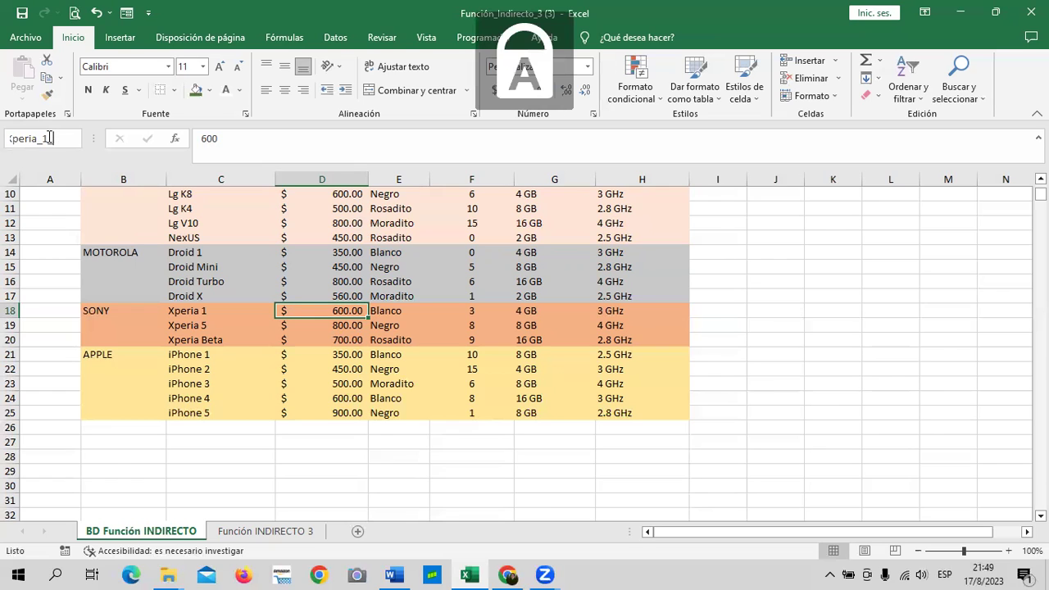
type("_PRE")
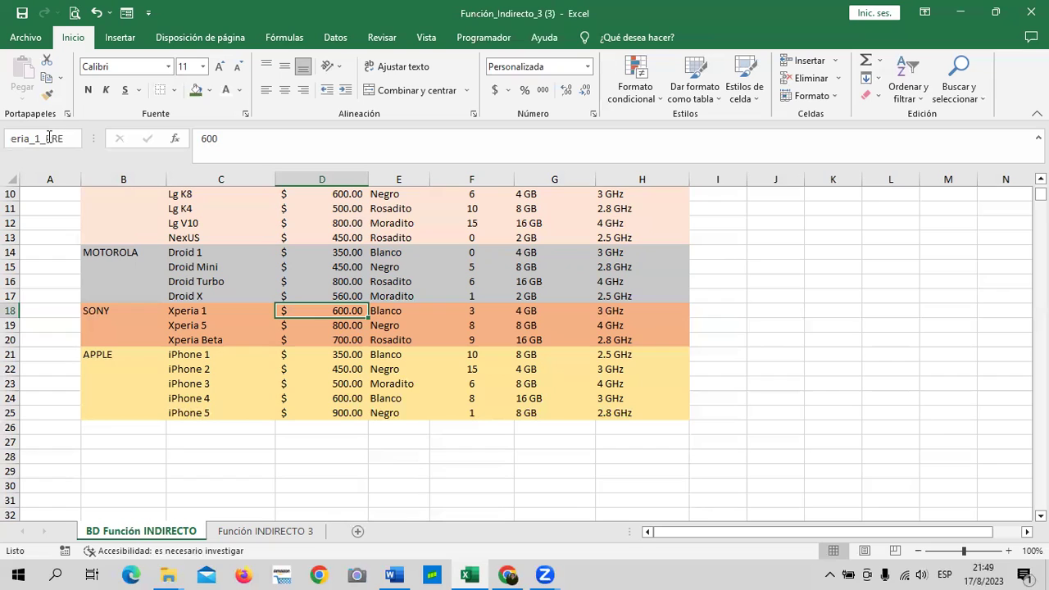
key("Return")
Type Xperia1_PR in the Name Box from E18, which jumps to the named price cell.
left_click(393, 311)
left_click(58, 140)
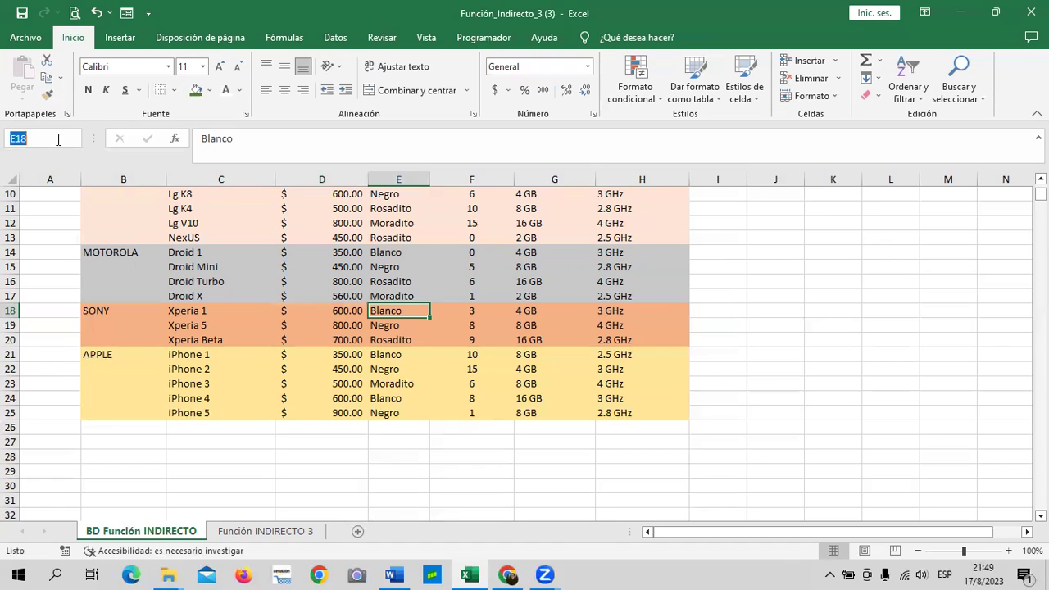
type("x")
key("Caps_Lock")
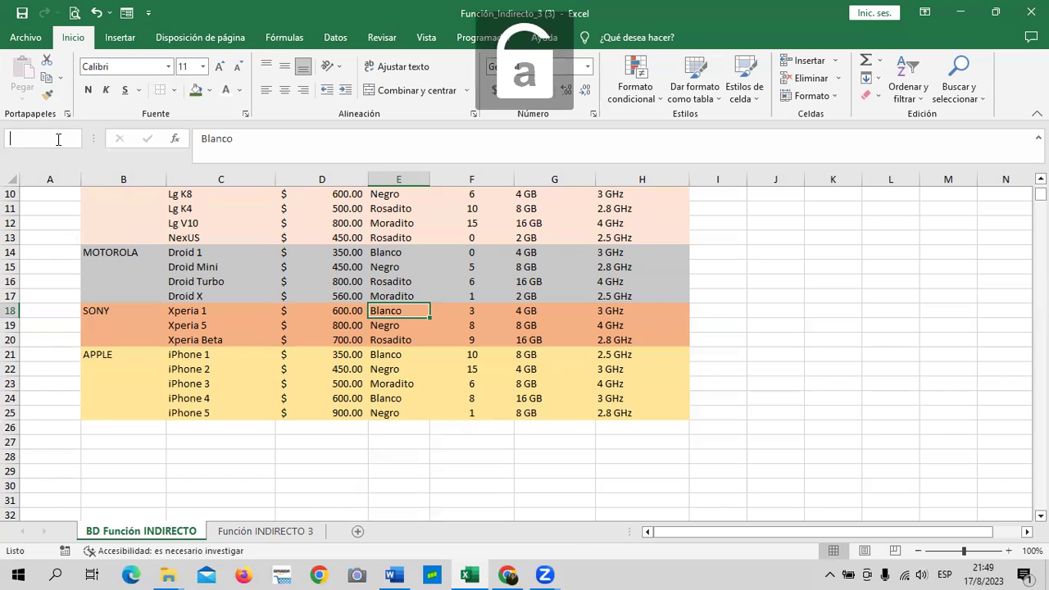
type("Xperia")
type("1_")
type("PR")
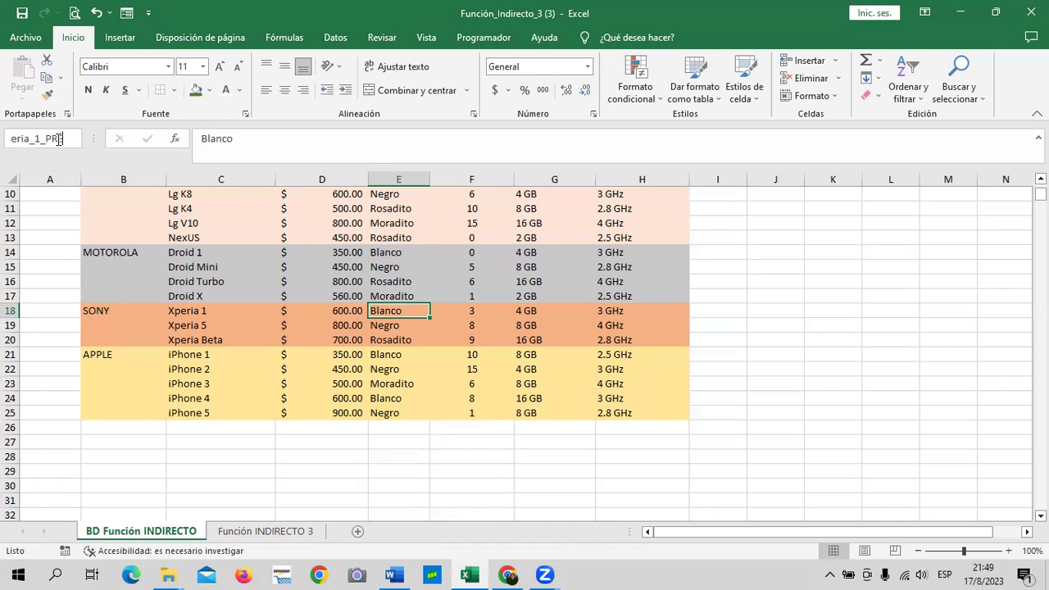
key("Return")
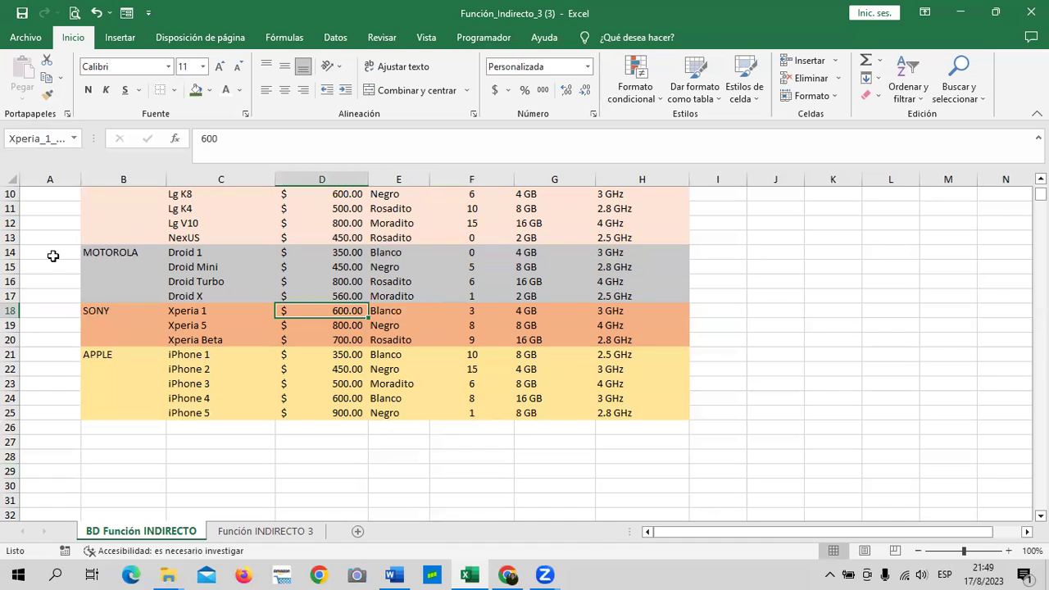
Try naming E18 'xperia 1_PRE' and dismiss the invalid-reference error.
left_click(387, 311)
left_click(340, 310)
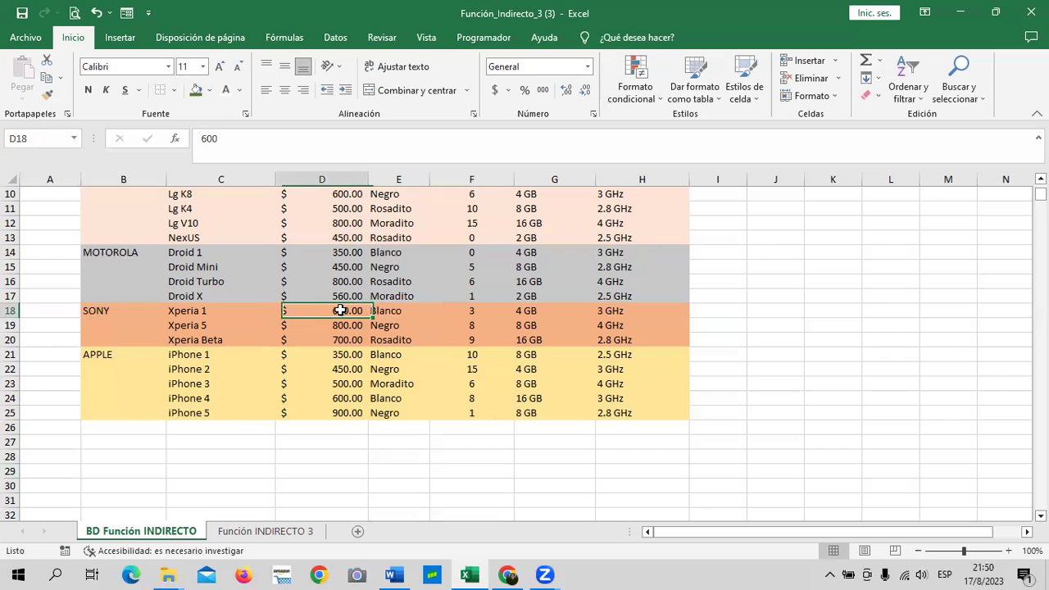
left_click(390, 311)
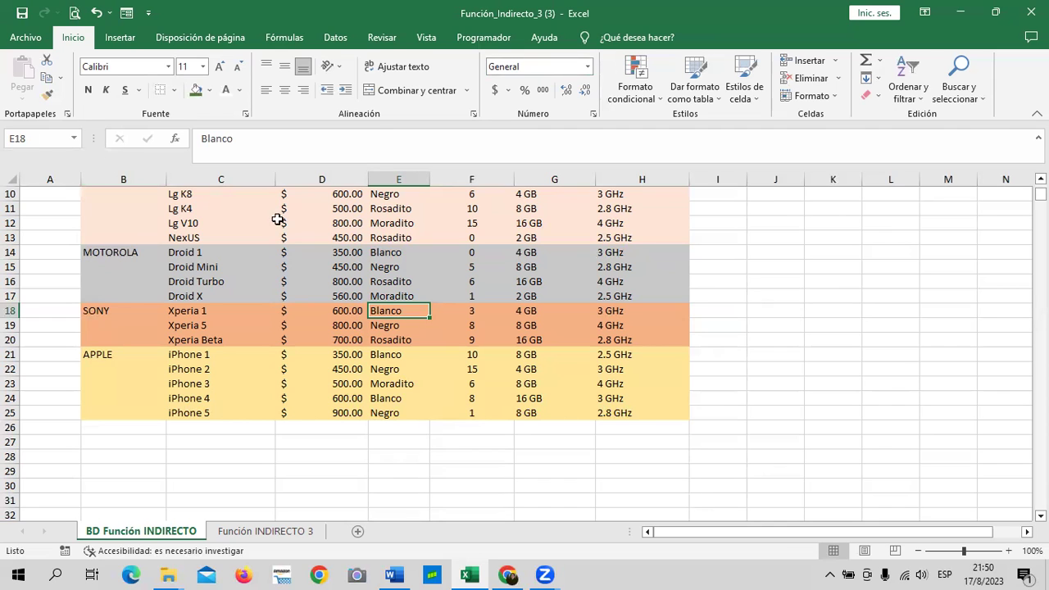
scroll(468, 316, "up", 3)
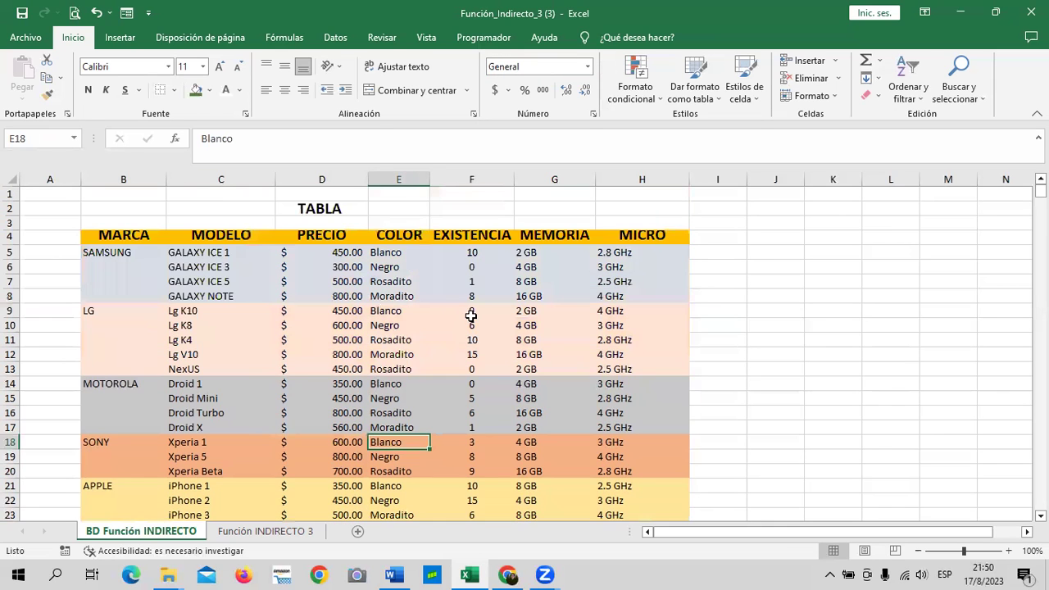
scroll(468, 317, "down", 3)
left_click(41, 138)
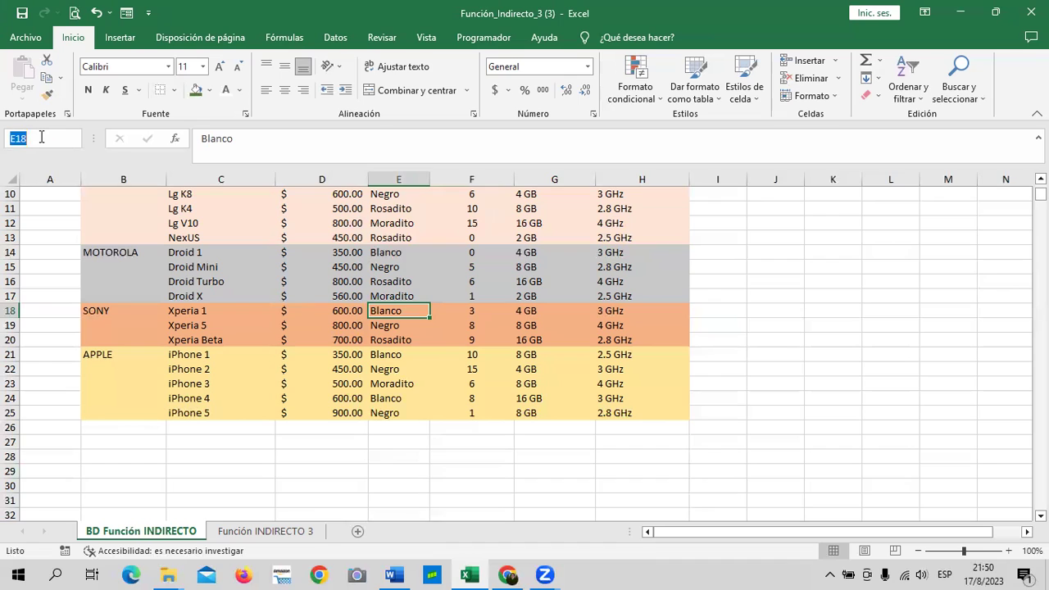
type("x")
type("peri")
type("a")
type(" 1")
type("_")
type("PRE")
key("Return")
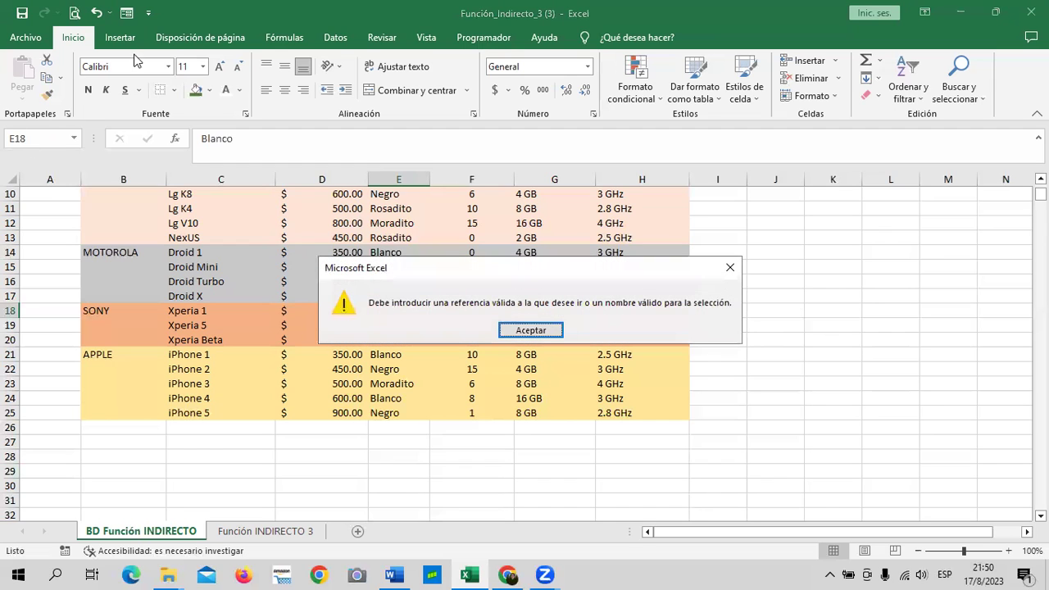
left_click(502, 331)
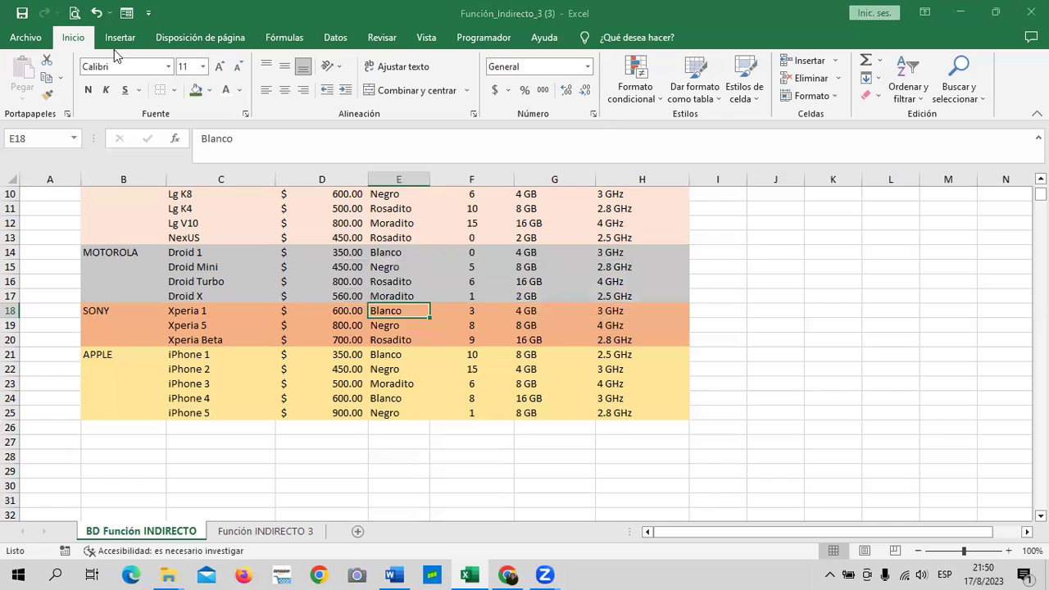
left_click(282, 38)
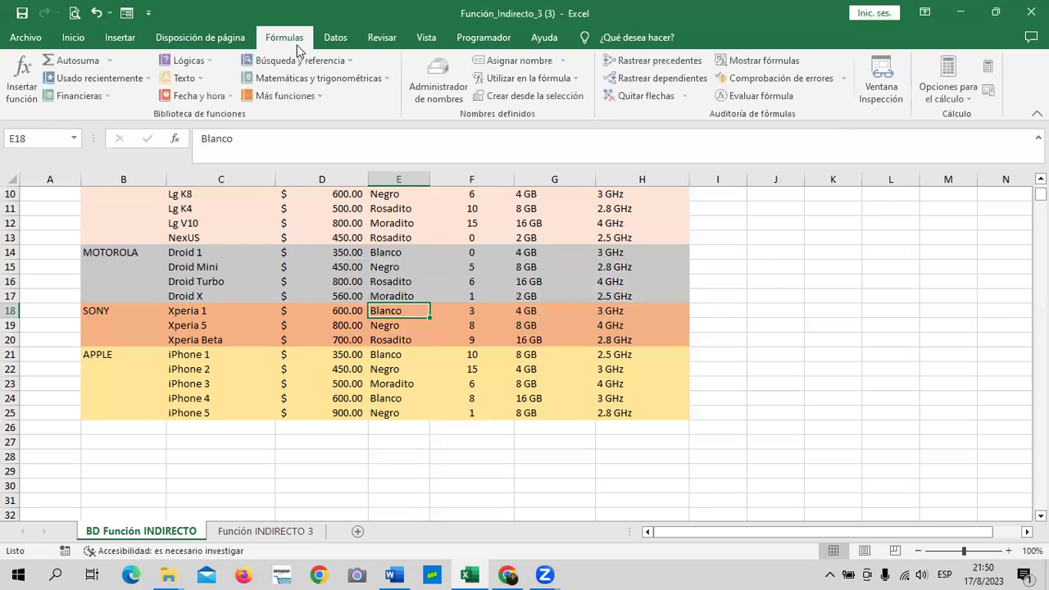
left_click(427, 83)
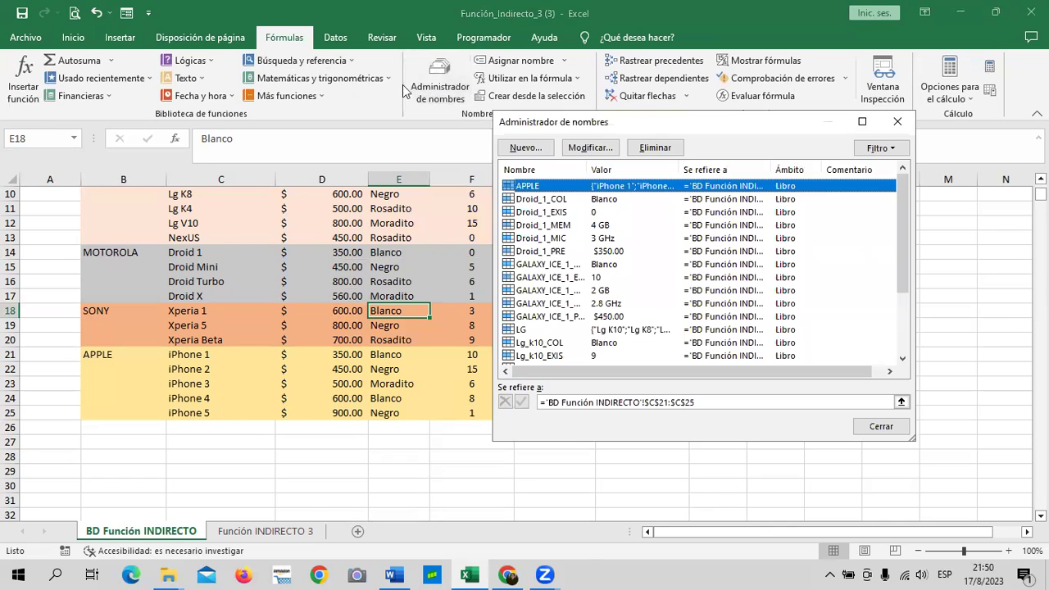
left_click_drag(900, 233, 898, 313)
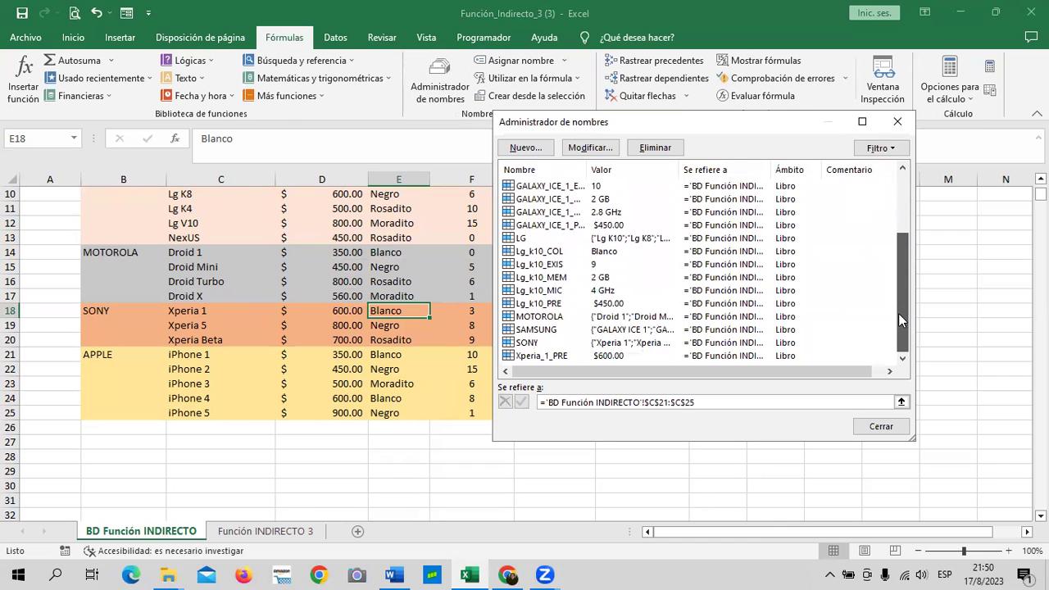
left_click(546, 357)
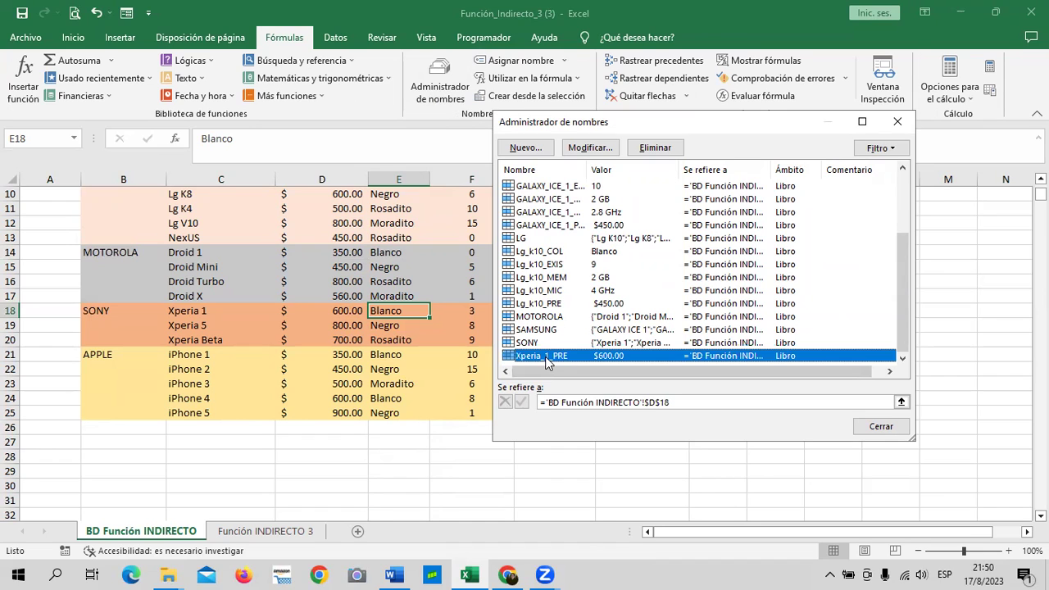
scroll(594, 290, "up", 3)
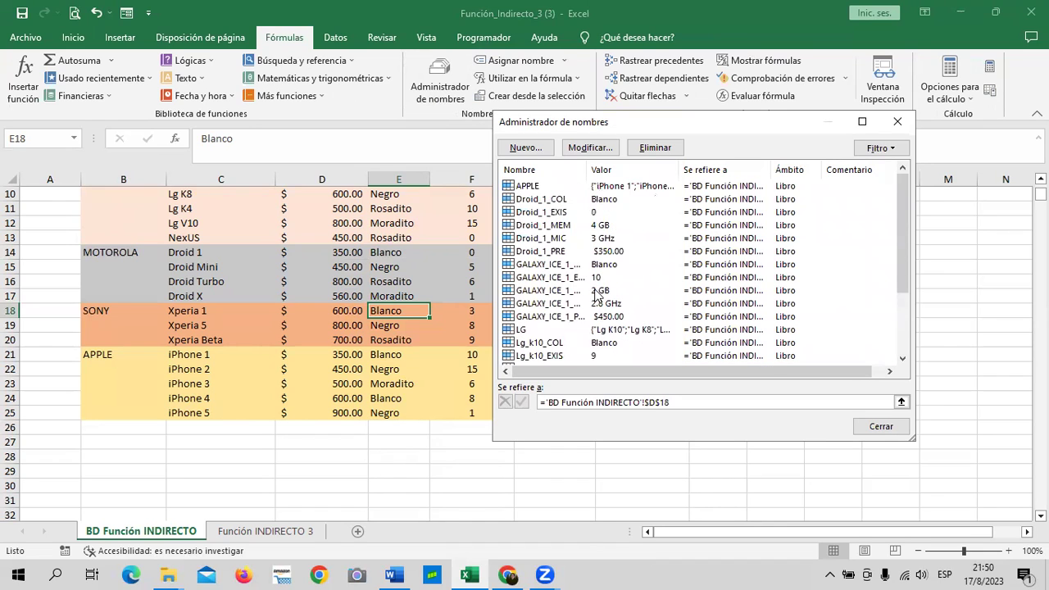
scroll(596, 294, "down", 3)
scroll(580, 301, "up", 3)
scroll(580, 301, "down", 3)
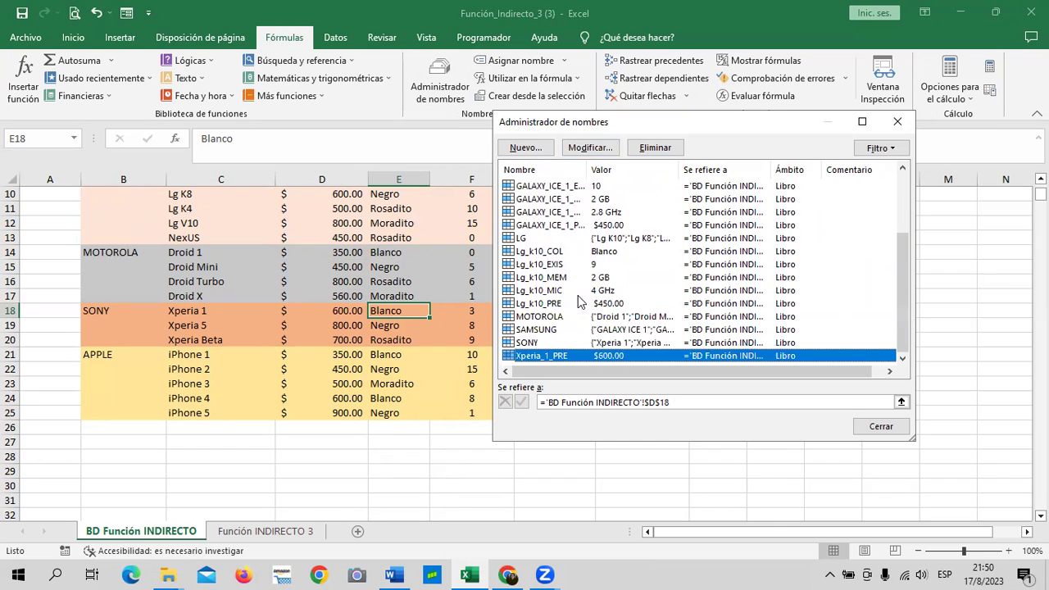
left_click(875, 427)
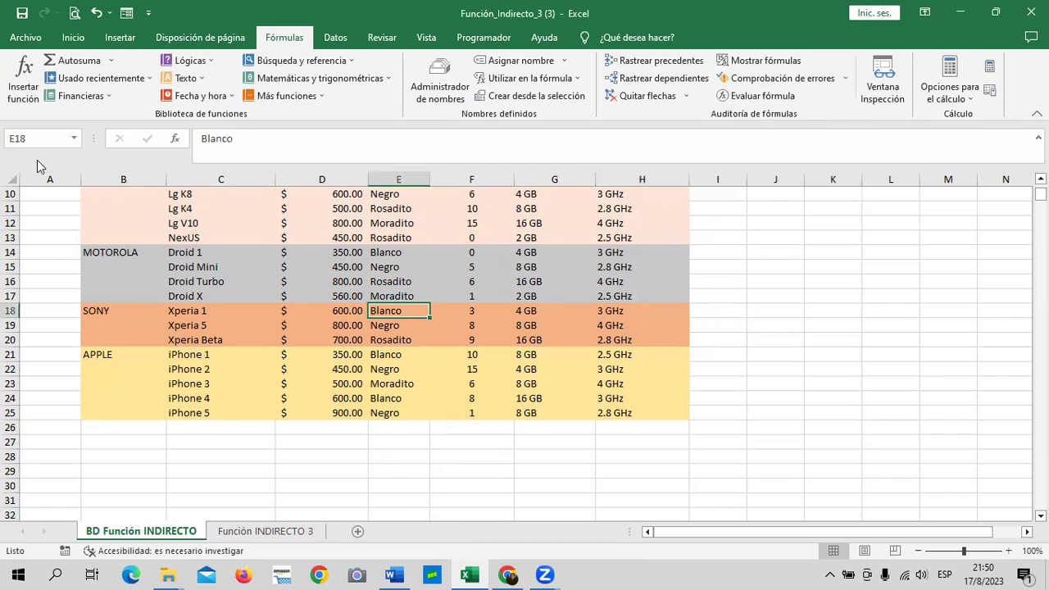
Jump to the cell named Xperia_1_PRE and select the price cell D18.
left_click(55, 131)
type("X")
type("per")
type("ia_1")
type("_")
type("PRE")
key("Return")
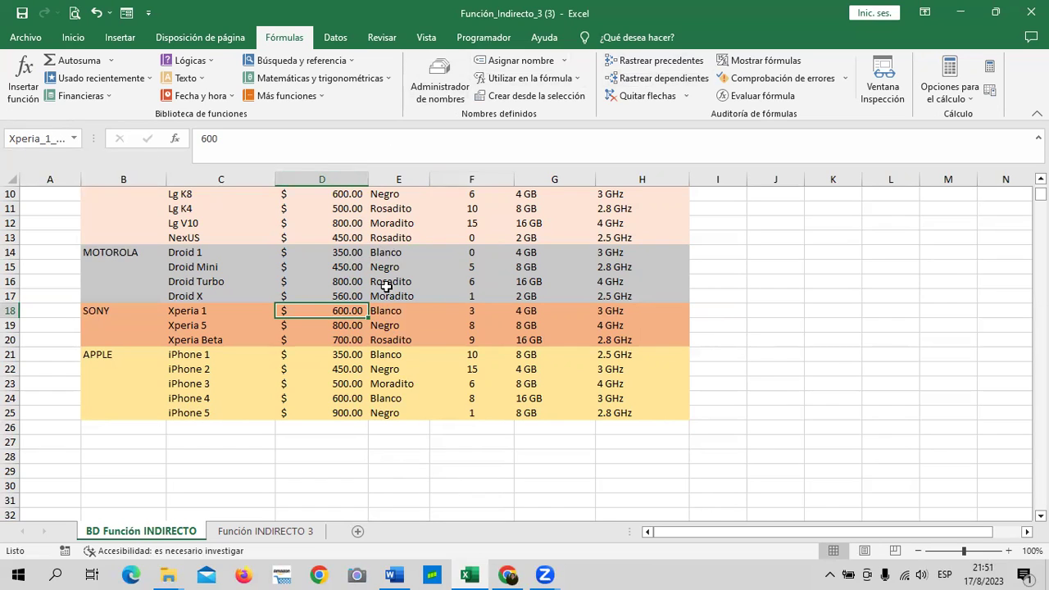
left_click(373, 313)
left_click(352, 313)
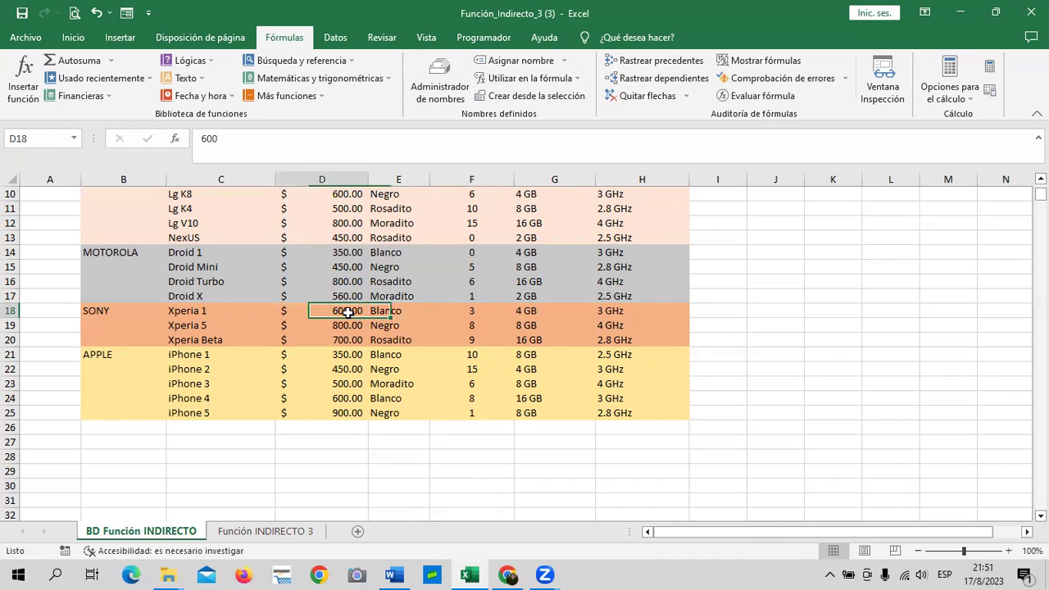
Delete the Xperia_1_PRE name in Administrador de nombres, confirm, and close it.
left_click(440, 82)
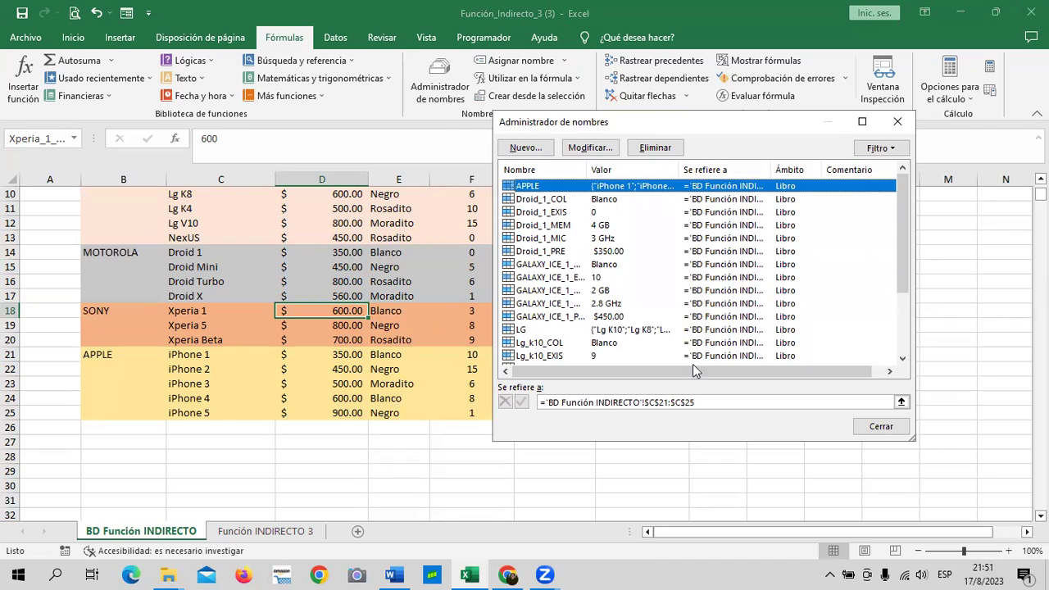
left_click_drag(904, 287, 902, 310)
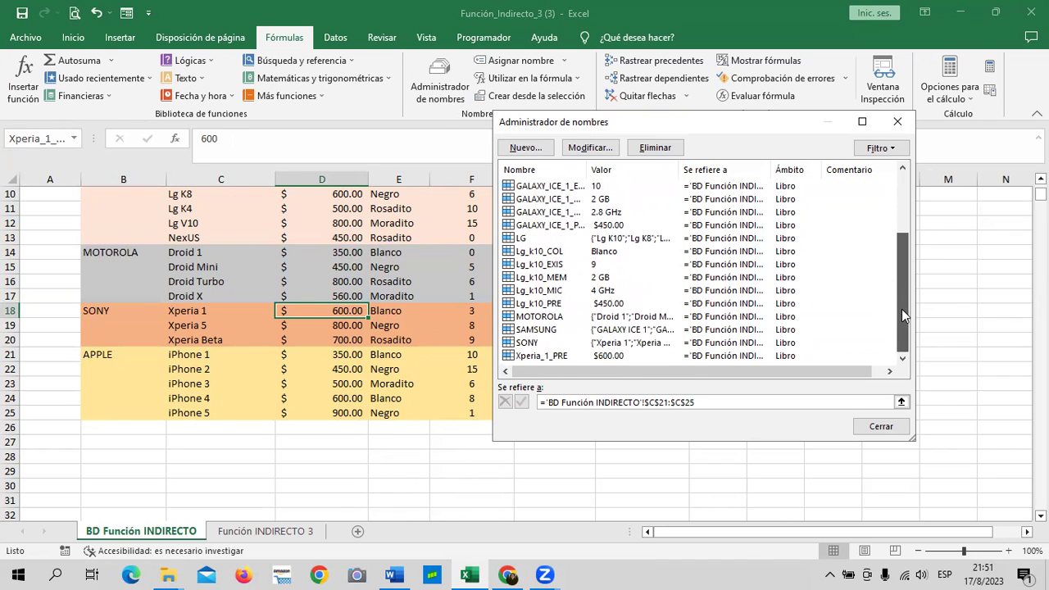
left_click(560, 355)
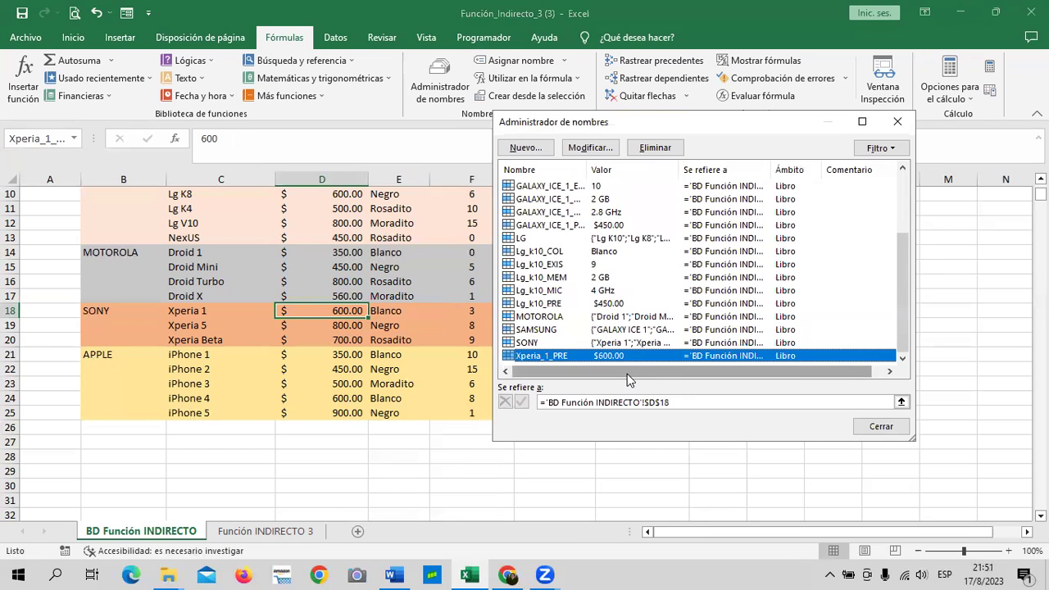
left_click(654, 148)
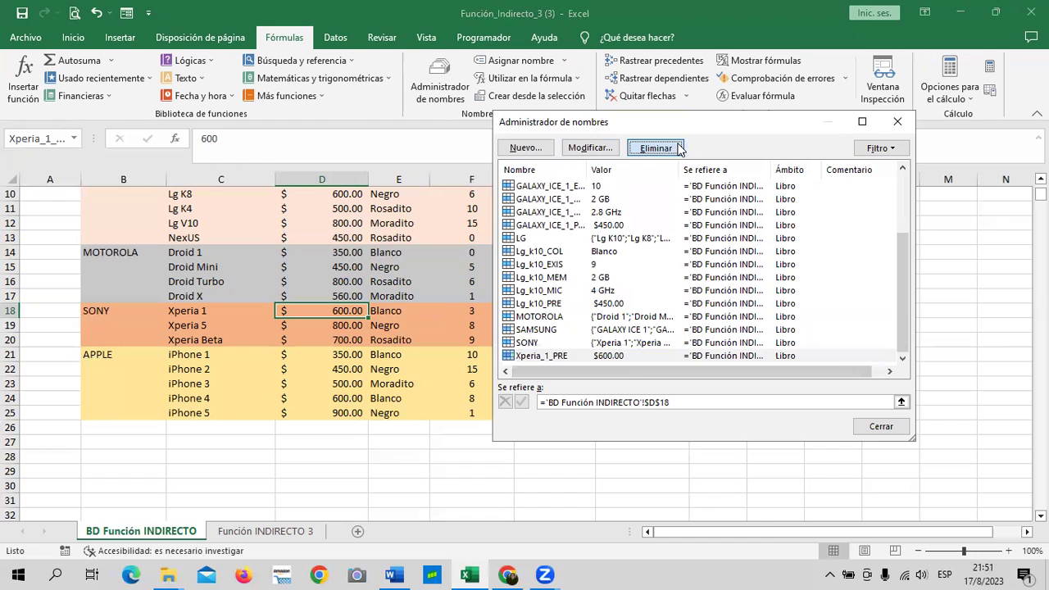
left_click(490, 396)
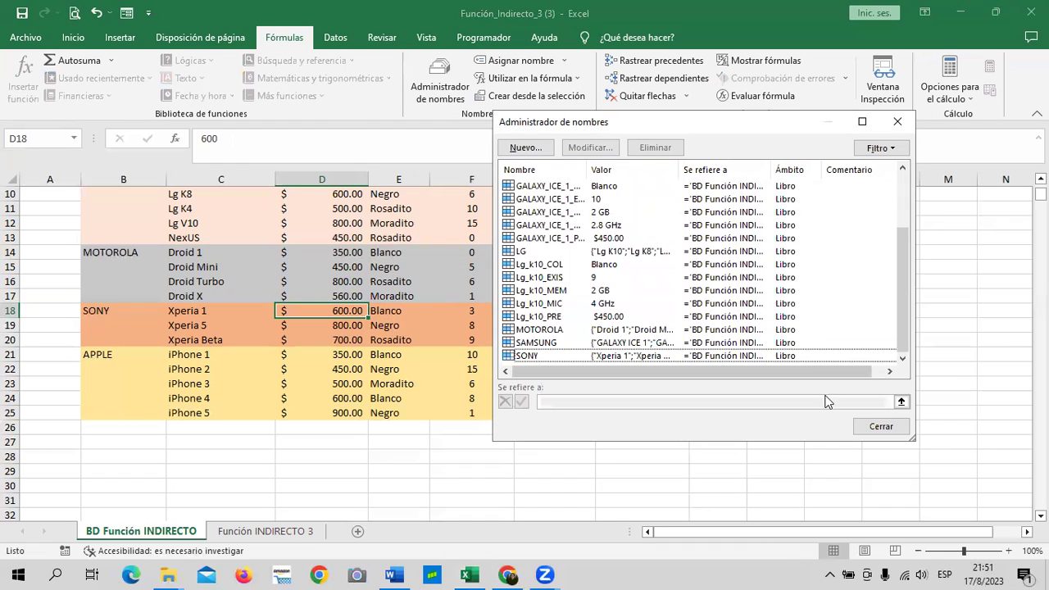
left_click(881, 426)
left_click(807, 369)
Name the Xperia 1 colour cell E18 Xperia_1_COL.
left_click(374, 309)
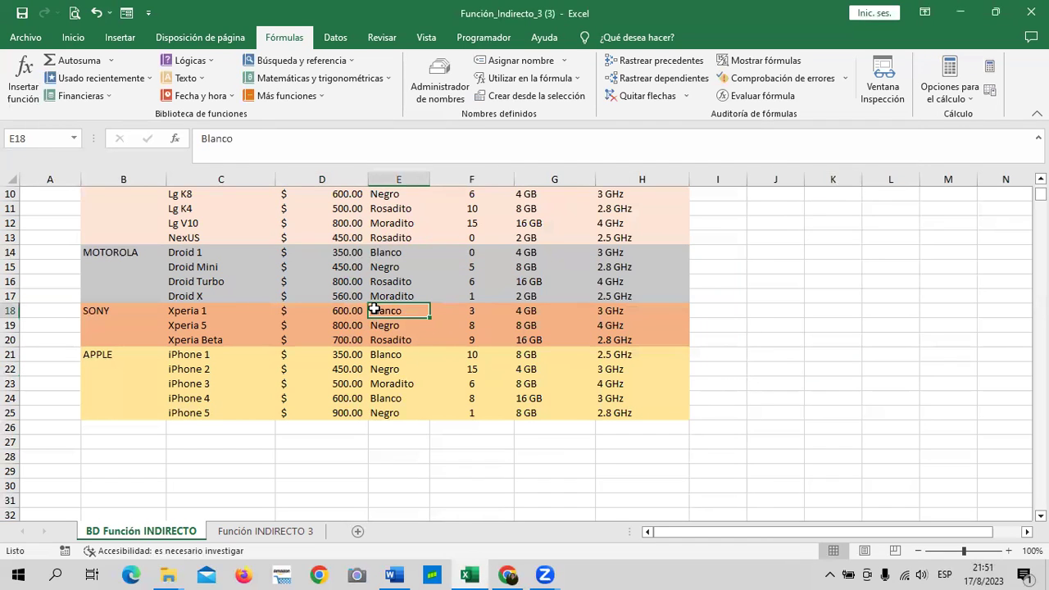
left_click(39, 137)
type("Xperia_")
type("1_")
type("P")
key("BackSpace")
type("COL")
key("Return")
Name the Xperia 1 stock cell F18 Xperia1_XS.
left_click(449, 309)
left_click(54, 137)
type("Xperia_1_")
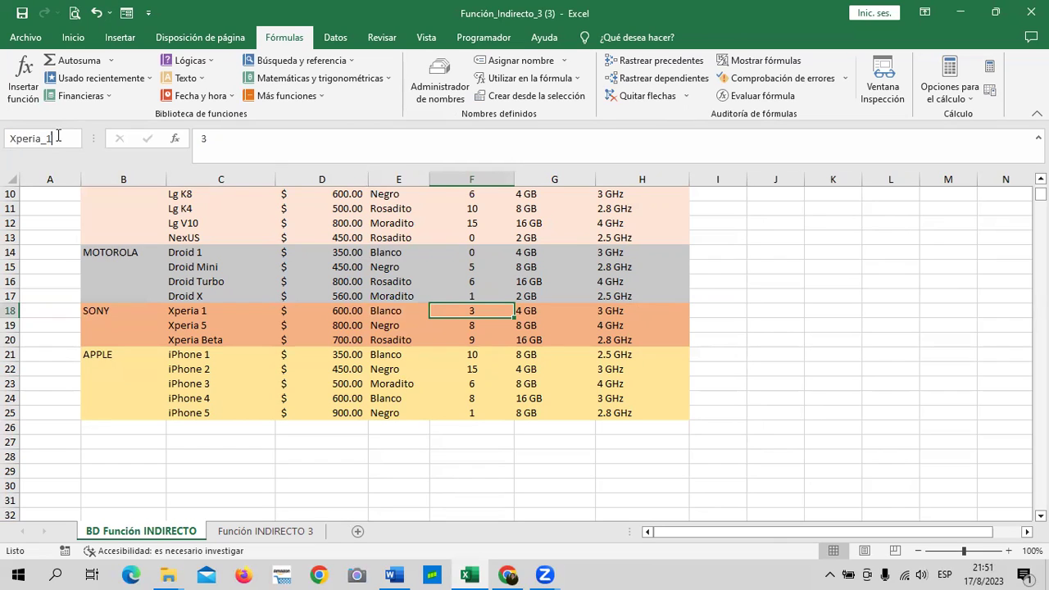
key("Escape")
scroll(444, 234, "up", 3)
scroll(445, 312, "down", 1)
scroll(444, 312, "down", 1)
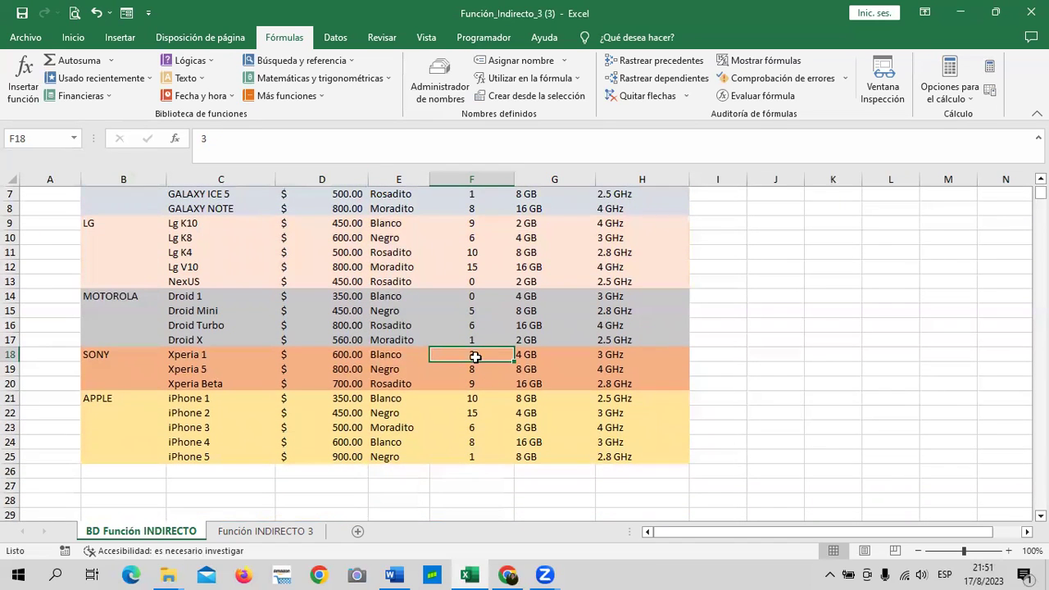
left_click(47, 139)
key("Escape")
scroll(477, 344, "up", 2)
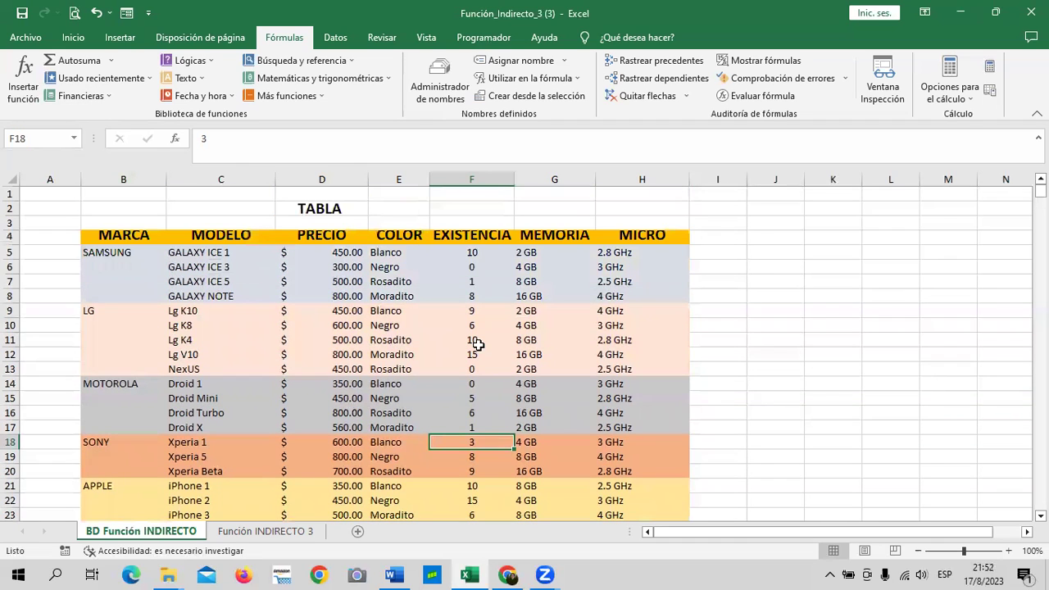
scroll(477, 344, "down", 3)
left_click(55, 137)
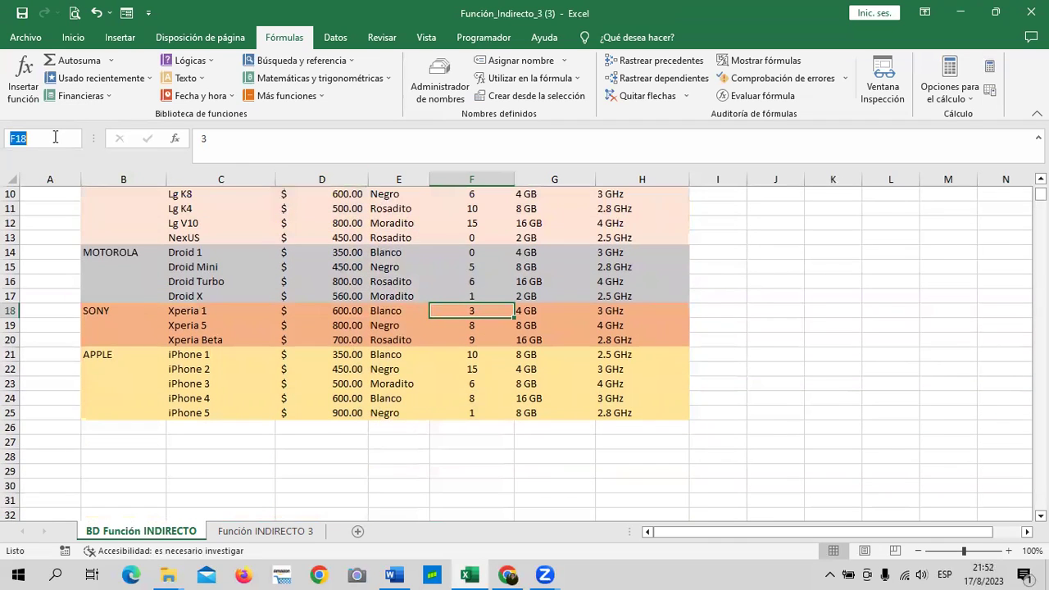
type("Xperia")
type("1_XS")
key("Return")
Name the Xperia 1 memory cell G18 Xperia_1_MEM.
left_click(537, 312)
scroll(537, 312, "up", 3)
scroll(536, 312, "down", 2)
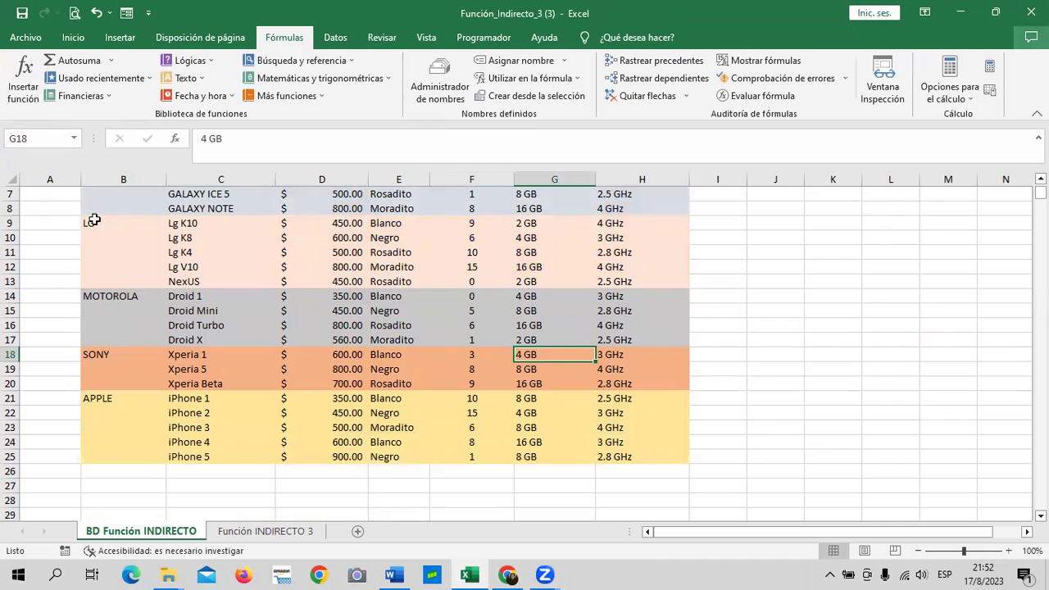
left_click(60, 139)
type("E")
key("BackSpace")
type("Xperia_1_")
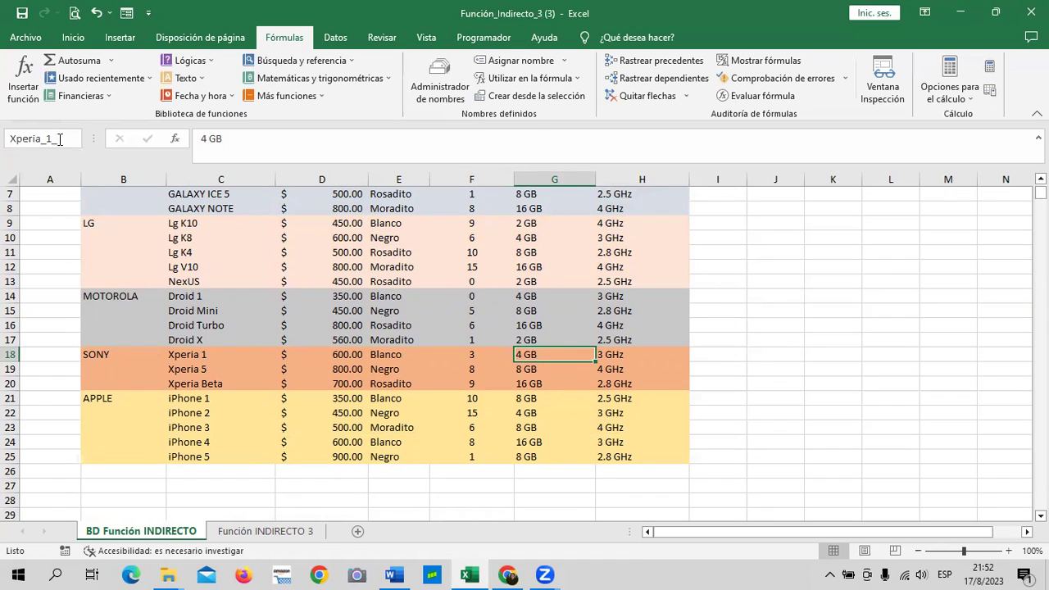
type("MEM")
key("Return")
Name the Xperia 1 micro cell H18 Xperia_1_MIC.
left_click(607, 355)
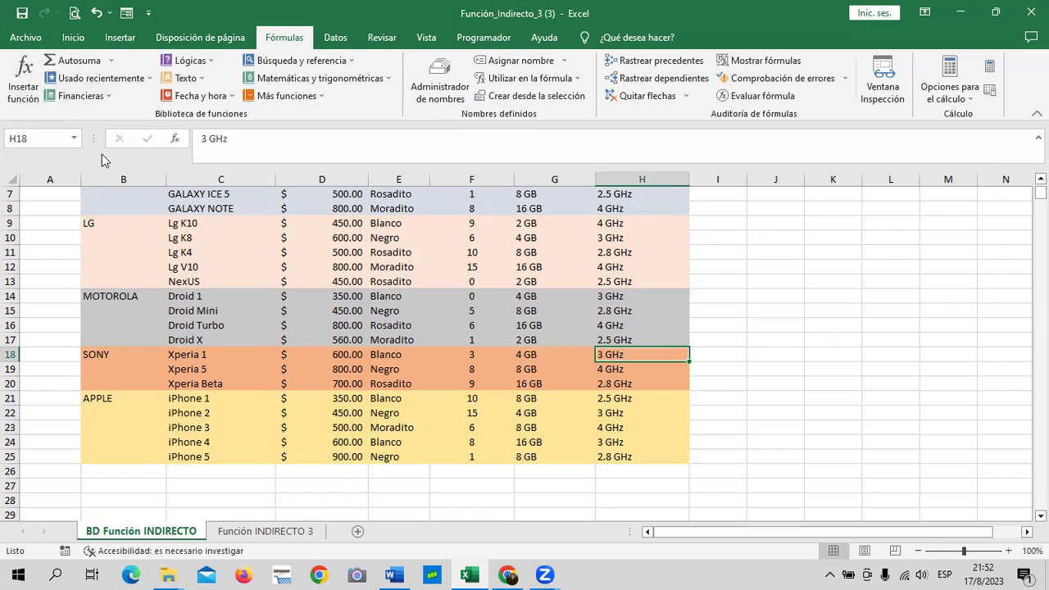
scroll(622, 310, "up", 2)
scroll(623, 310, "down", 3)
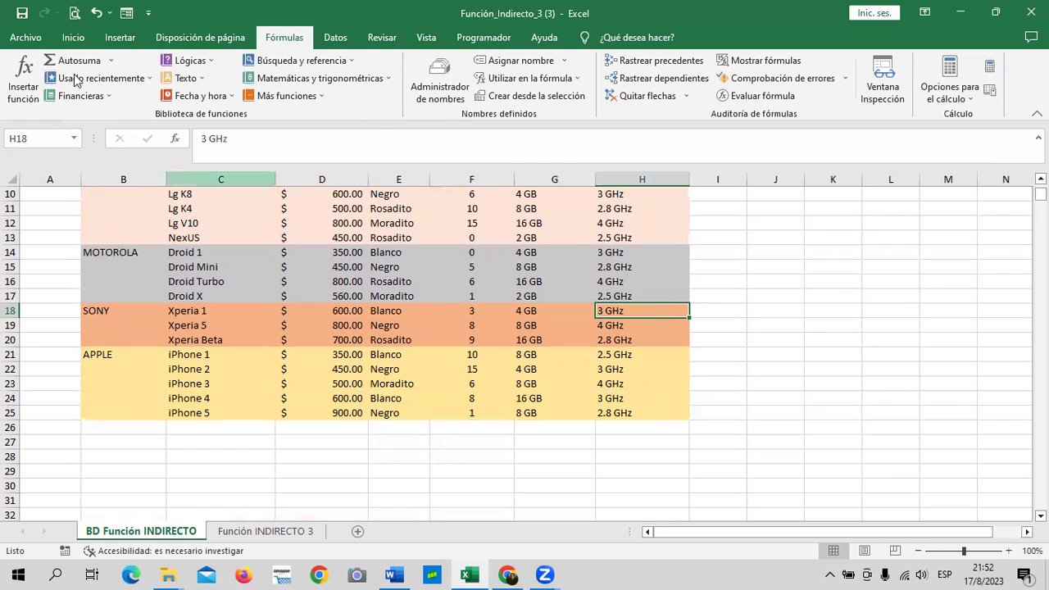
left_click(46, 136)
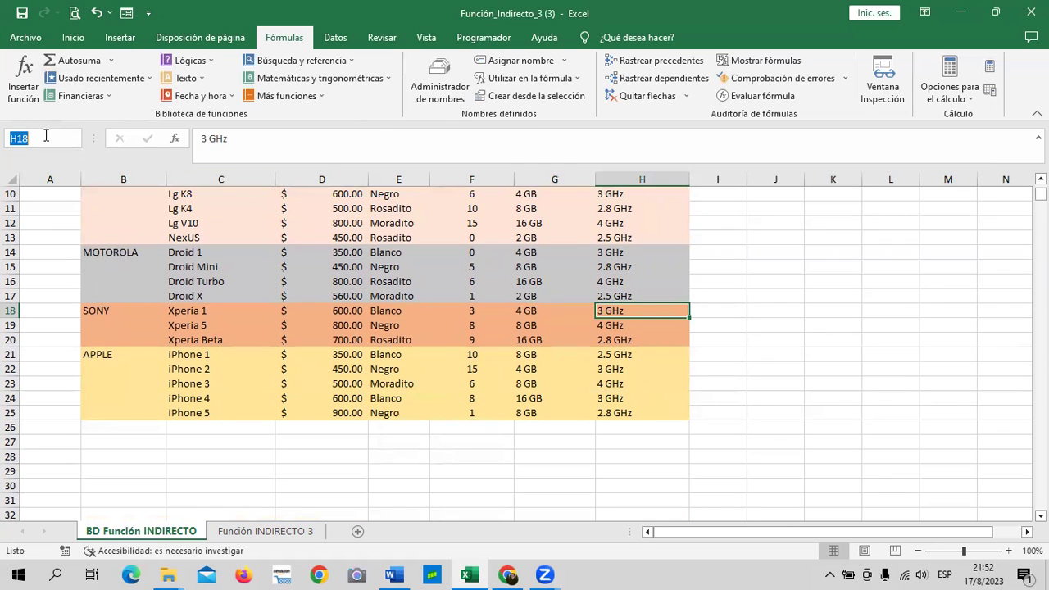
type("E")
key("BackSpace")
type("Xperia_1")
type("_")
type("MIC")
key("Return")
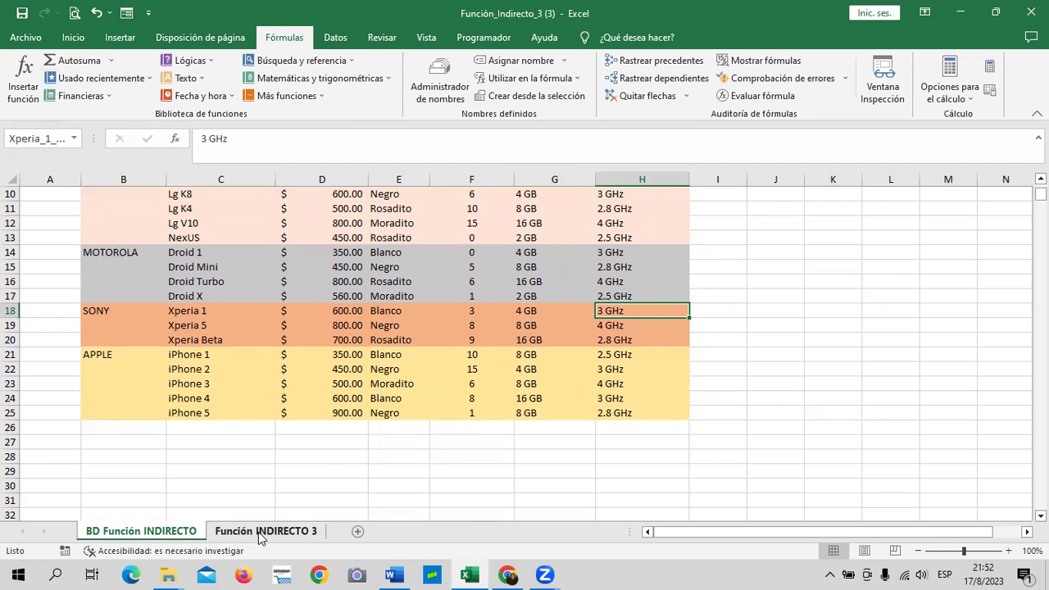
On Función INDIRECTO 3, set the brand to SONY and model to Xperia 1.
left_click(260, 531)
left_click(306, 282)
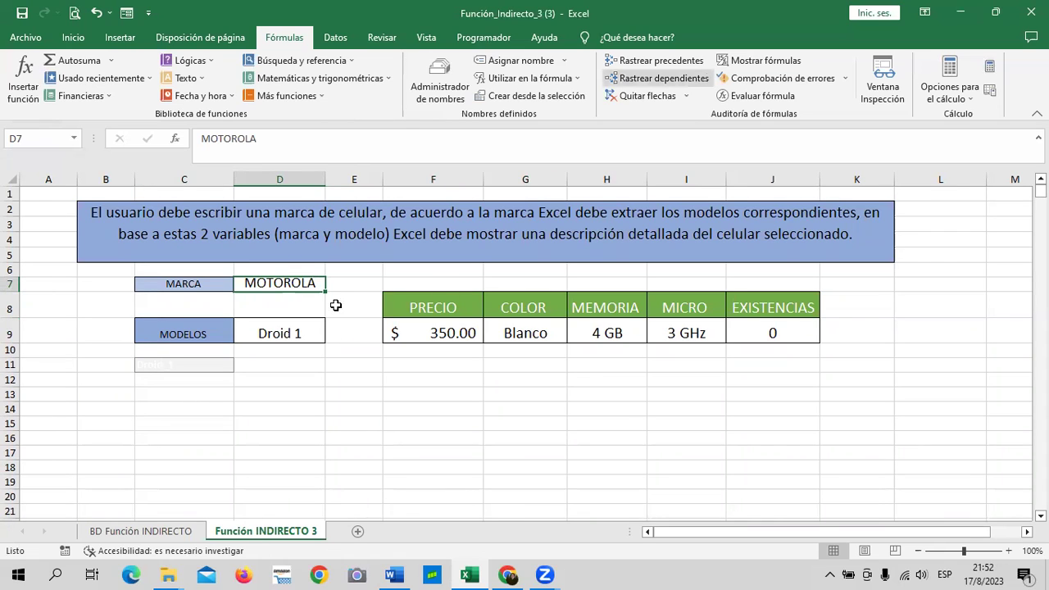
type("sony")
key("BackSpace")
key("BackSpace")
key("BackSpace")
key("BackSpace")
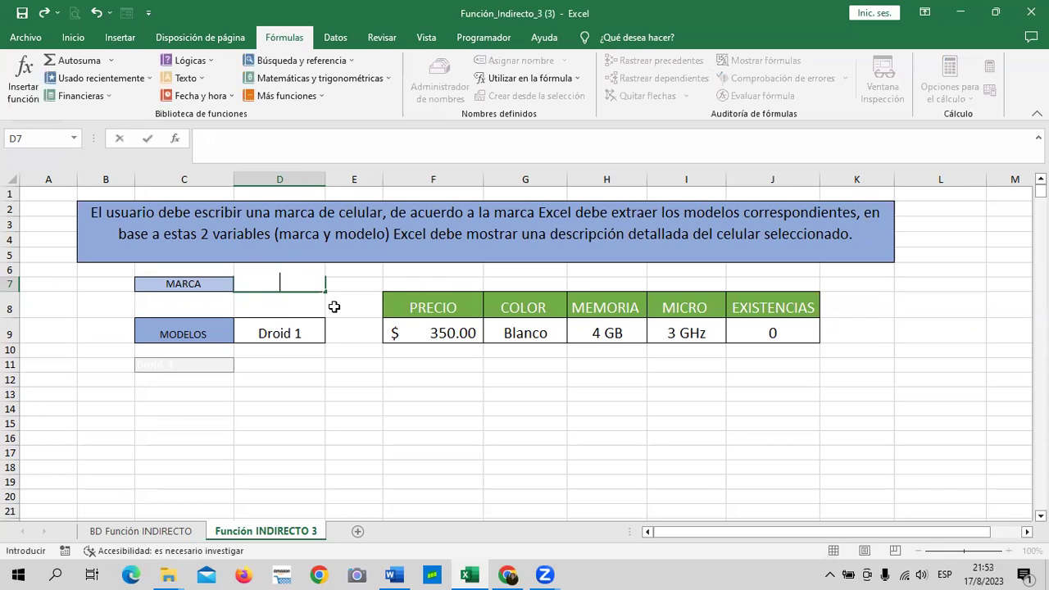
key("Caps_Lock")
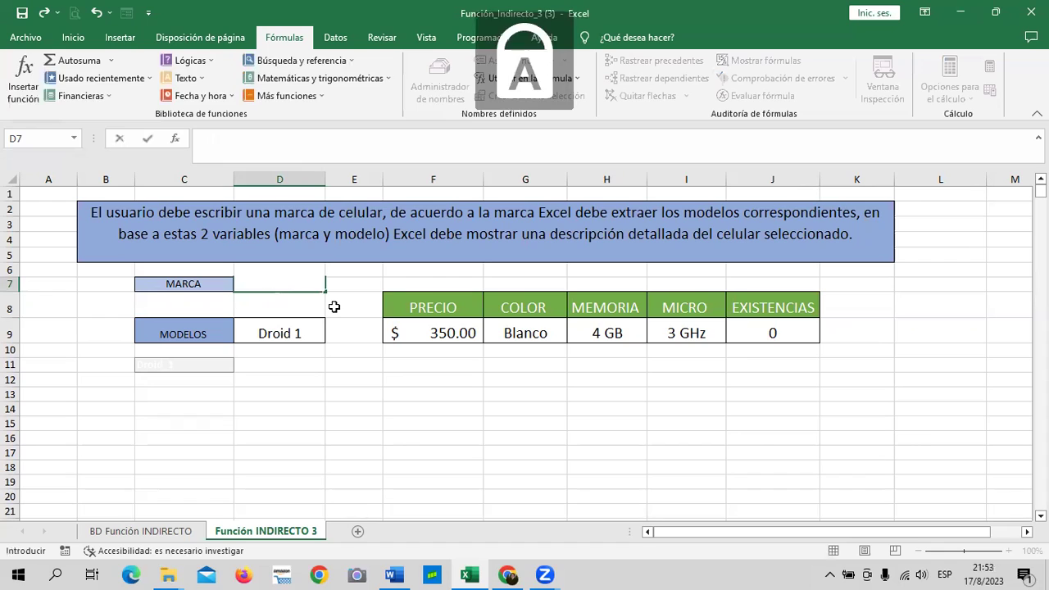
type("SONY")
key("Return")
left_click(264, 281)
left_click(286, 332)
left_click(331, 335)
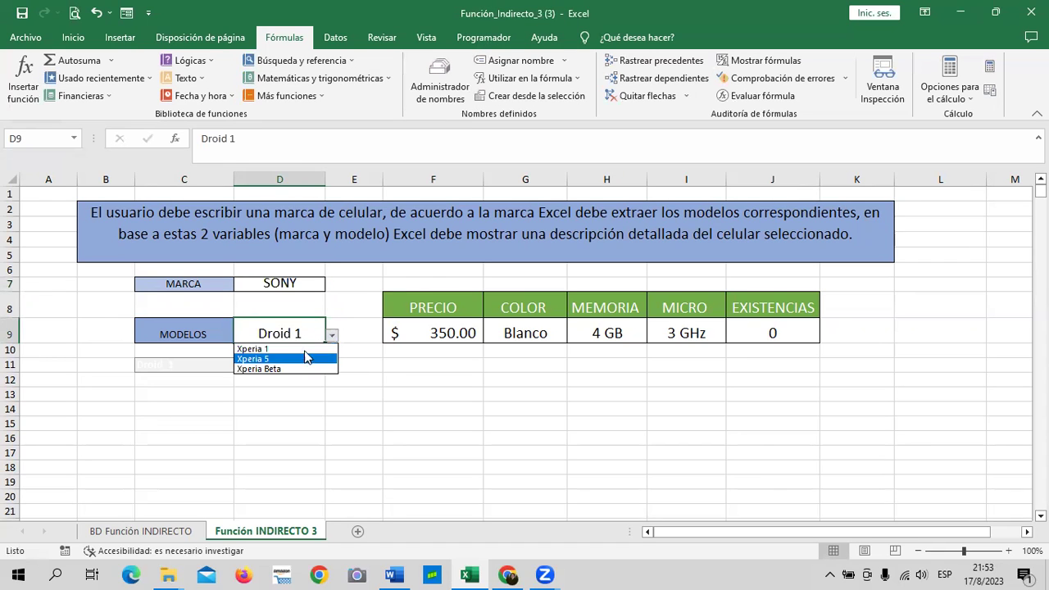
left_click(304, 348)
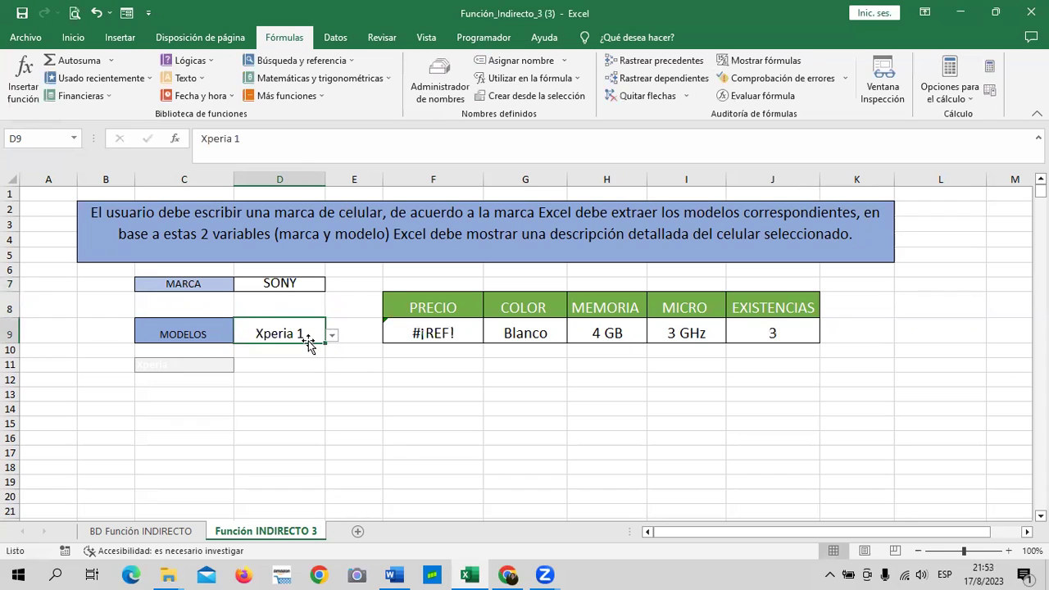
Check row 9 results (#¡REF! price, Blanco, 4 GB, 3 GHz), then return to the data sheet.
left_click(308, 282)
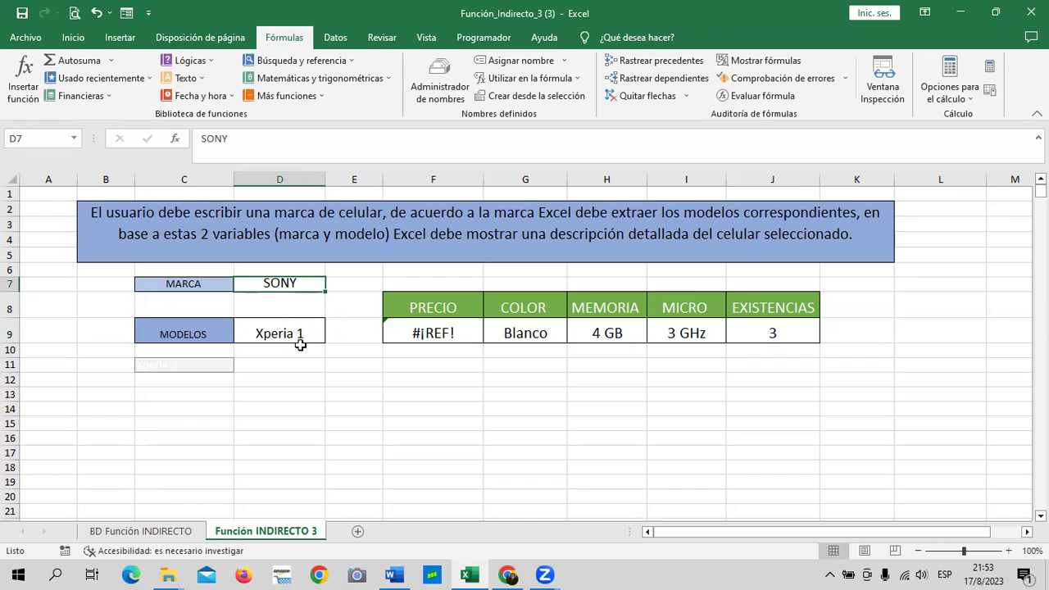
left_click(293, 330)
left_click(446, 331)
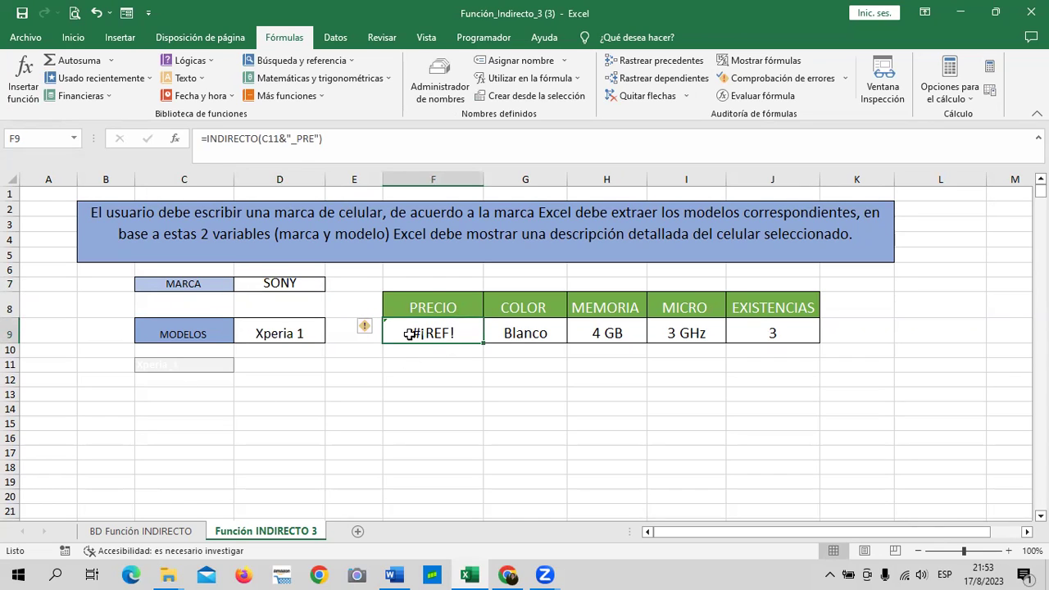
left_click(545, 330)
left_click(621, 332)
left_click(694, 332)
left_click(754, 328)
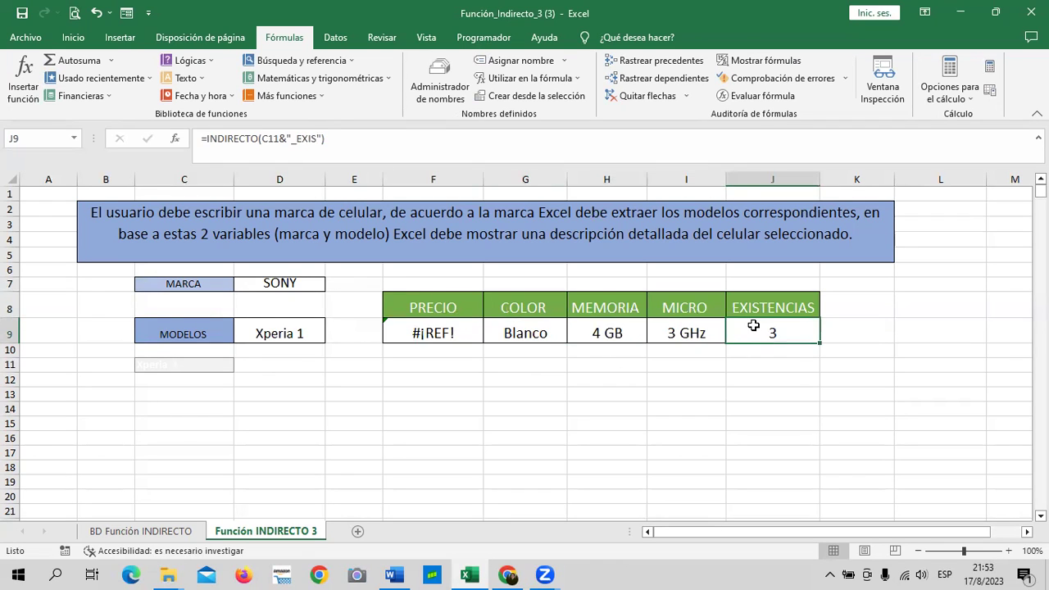
left_click(124, 534)
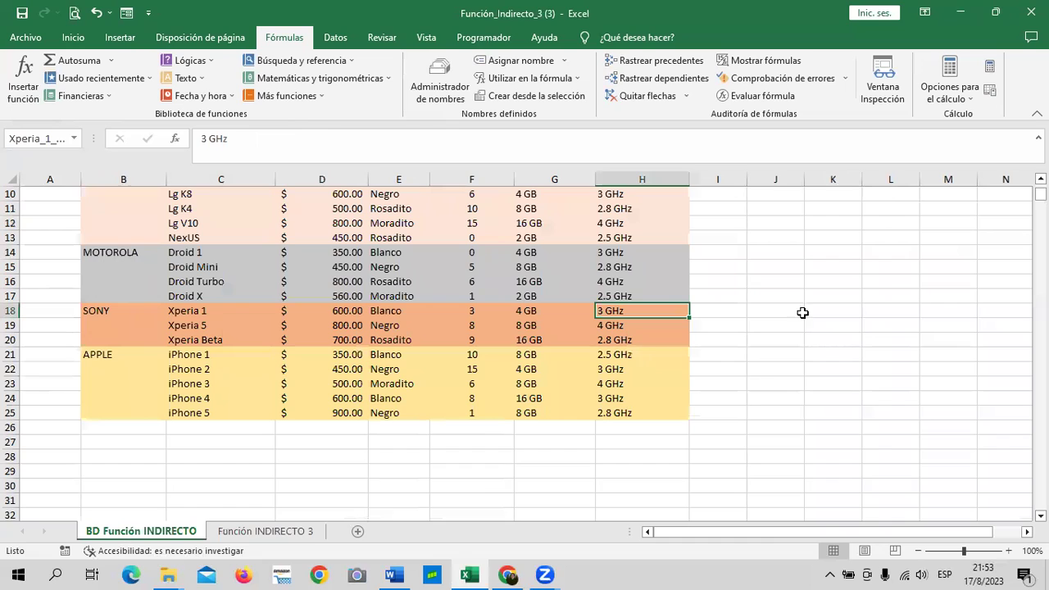
left_click(329, 313)
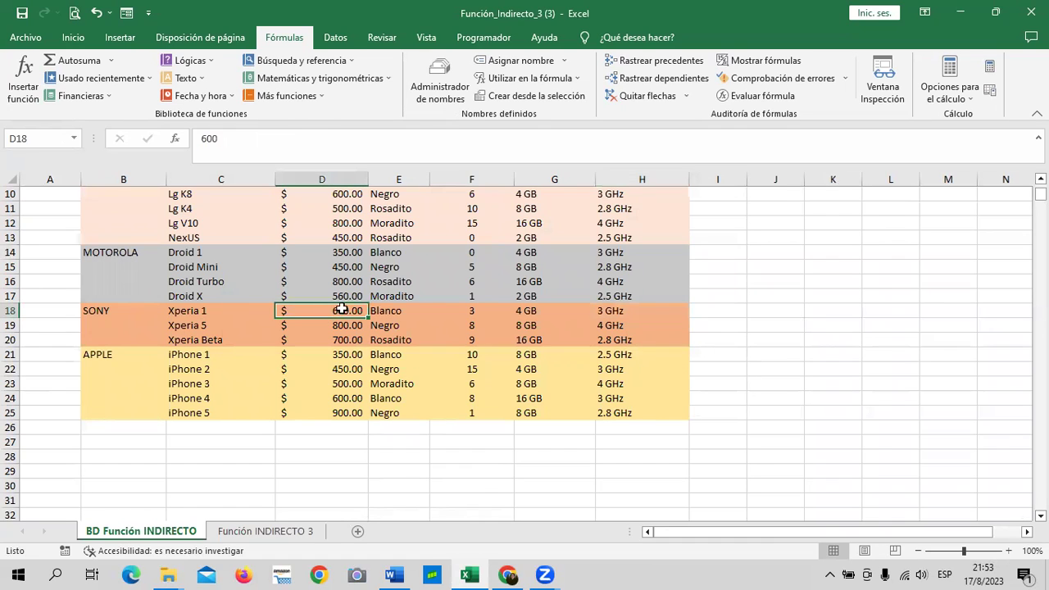
Name the $ 600.00 price cell D18 Xperia_1_PRE in the Name Box.
left_click(58, 138)
type("xPERI")
key("BackSpace")
key("BackSpace")
key("BackSpace")
key("BackSpace")
key("Caps_Lock")
type("Xperia")
type("_1_")
type("PR")
key("Return")
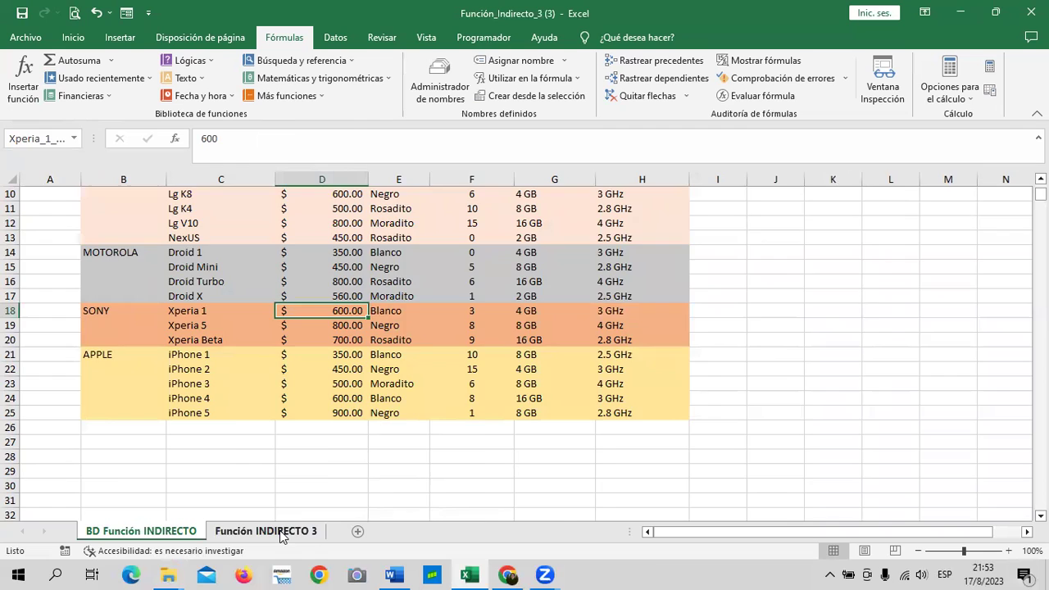
left_click(281, 532)
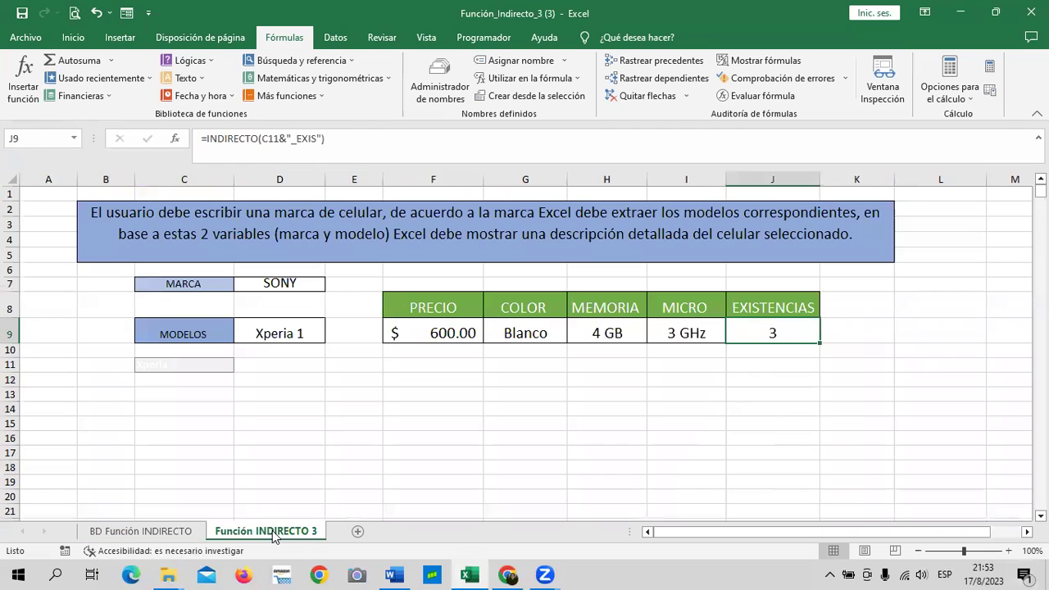
left_click(449, 330)
left_click(512, 332)
left_click(590, 333)
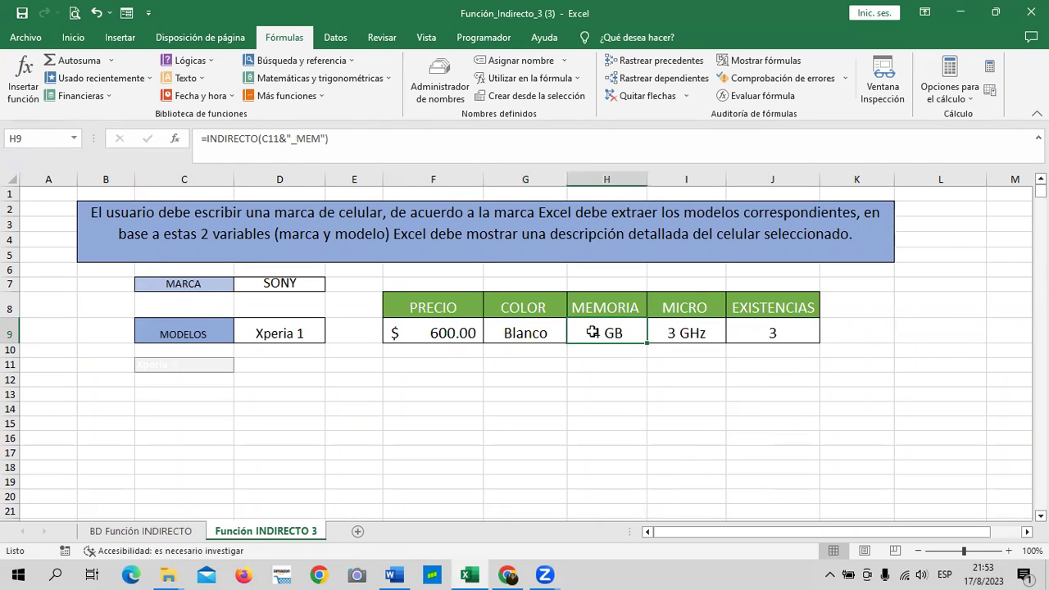
left_click(666, 331)
left_click(760, 325)
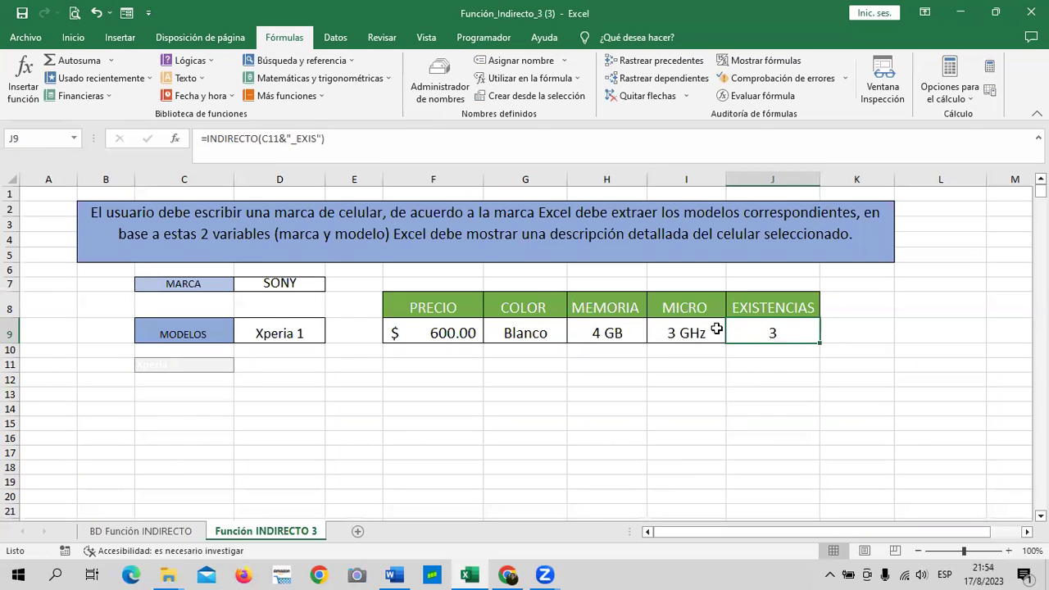
left_click(445, 331)
left_click(529, 332)
left_click(607, 332)
left_click(663, 331)
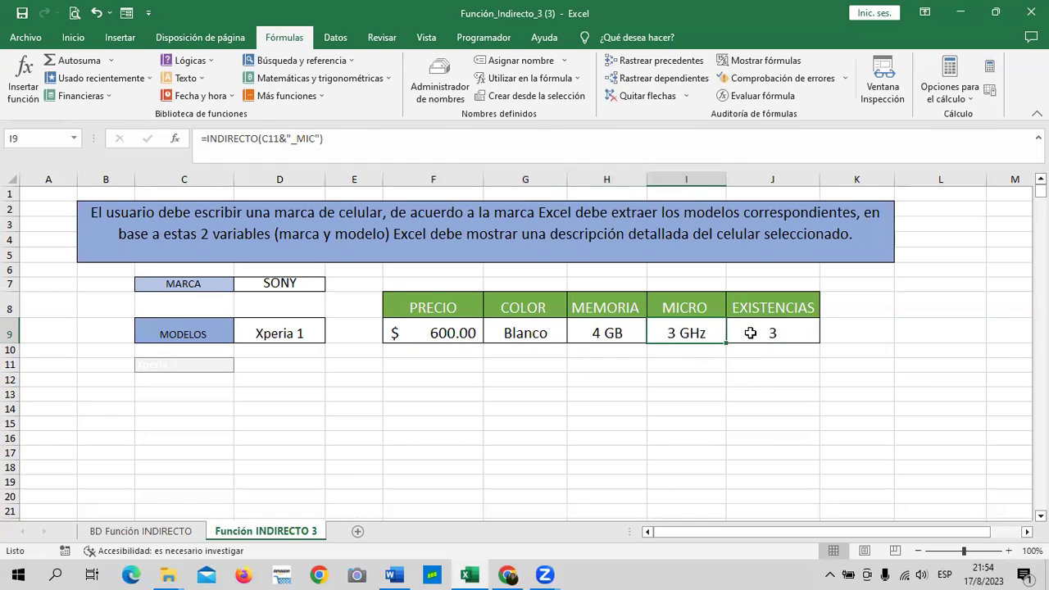
left_click(749, 332)
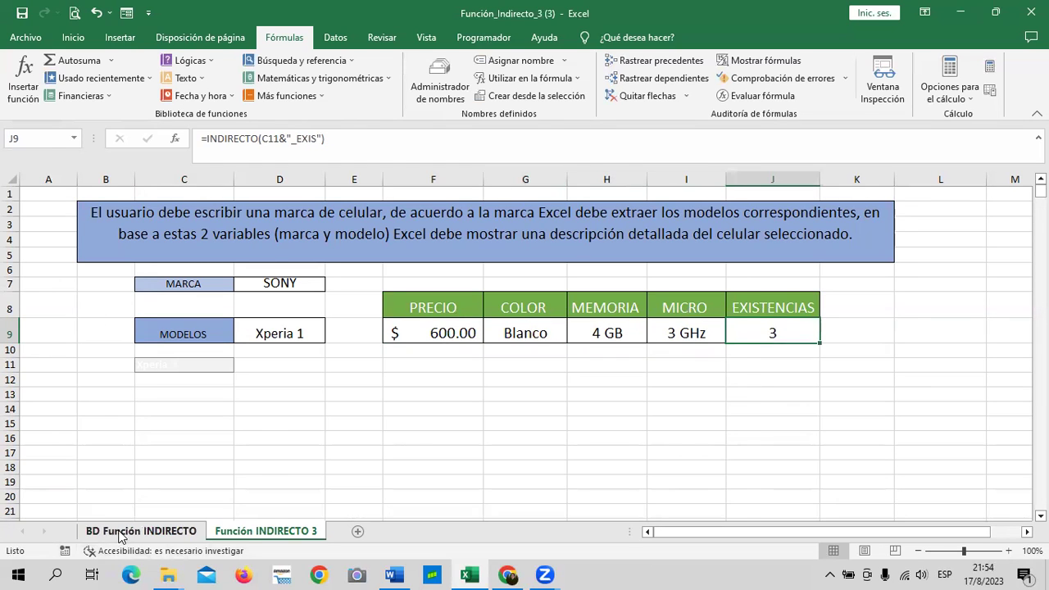
left_click(121, 532)
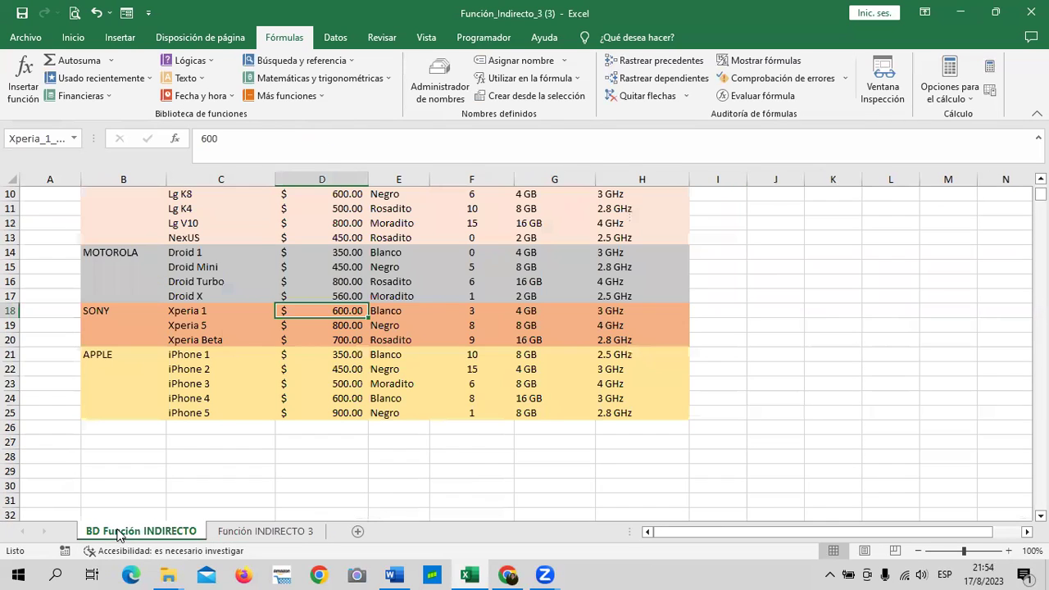
Name iPhone 1's price cell D21 'iPhone_1_Precio' using the Name Box.
left_click(187, 355)
left_click(326, 354)
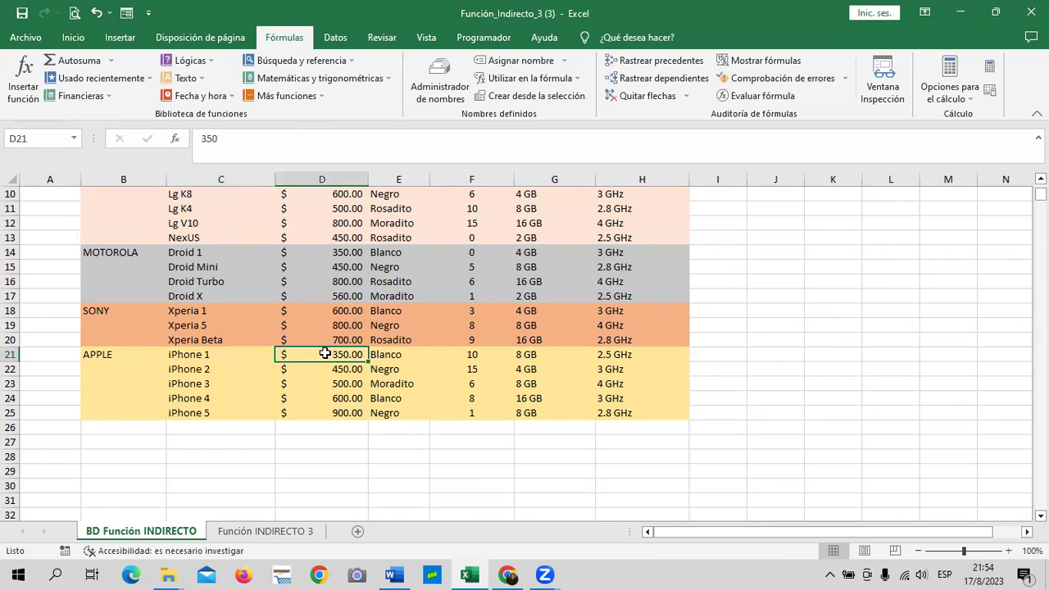
scroll(345, 384, "up", 3)
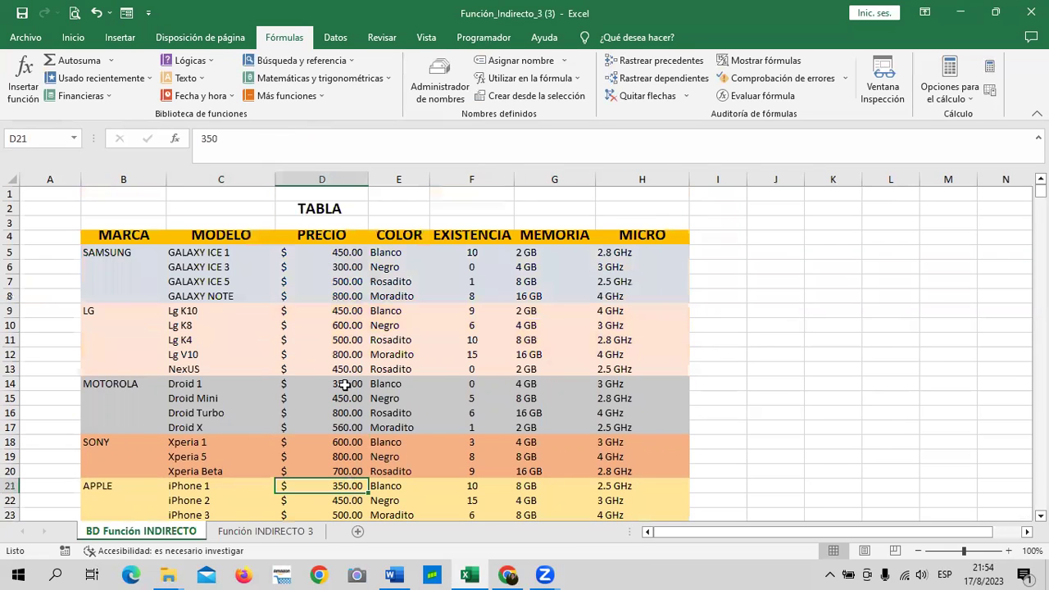
scroll(338, 377, "down", 3)
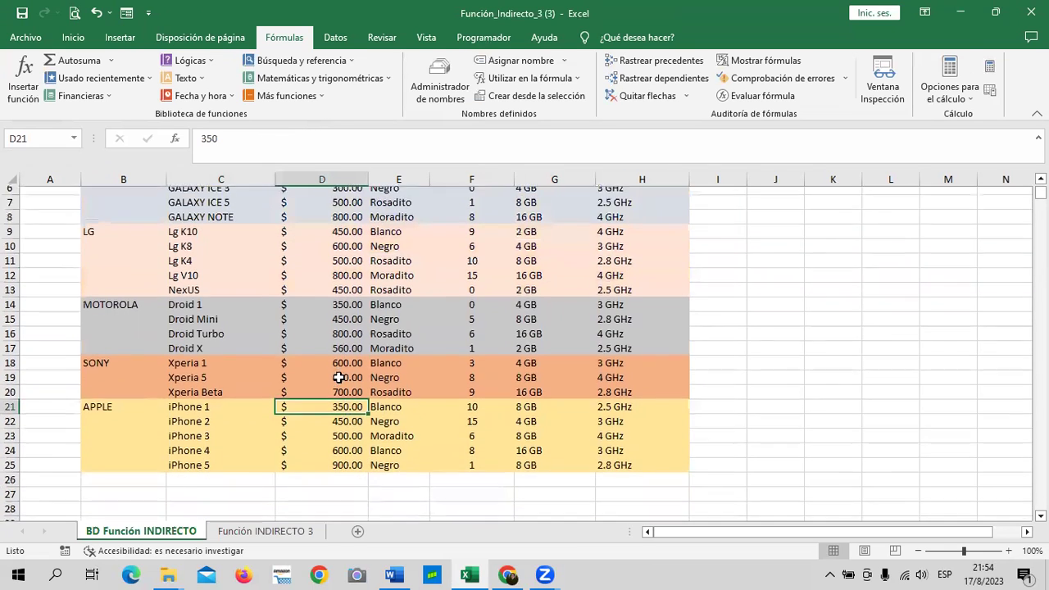
scroll(337, 377, "up", 1)
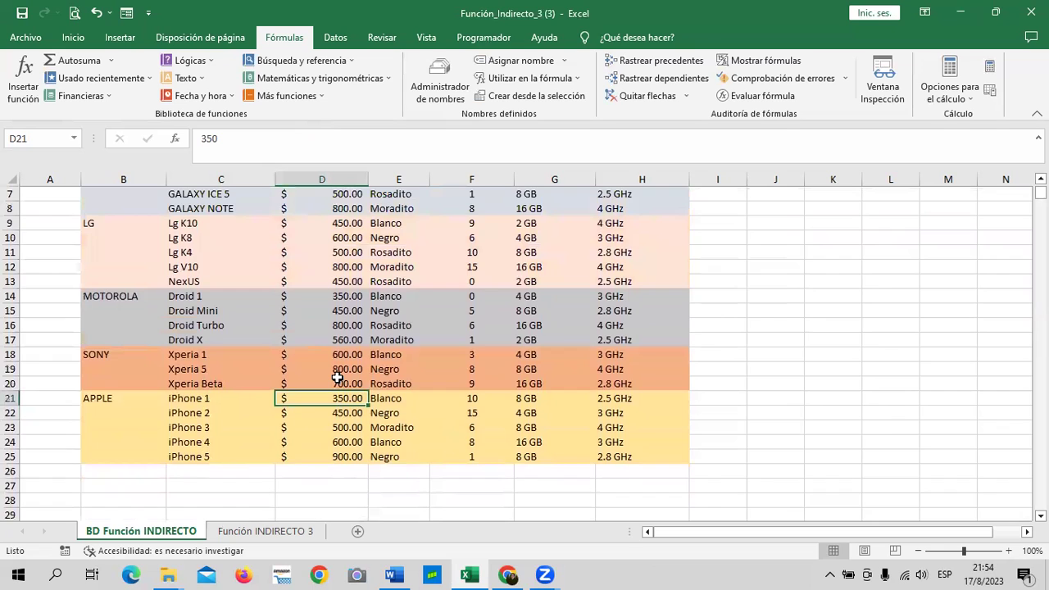
scroll(338, 375, "up", 1)
scroll(340, 372, "up", 1)
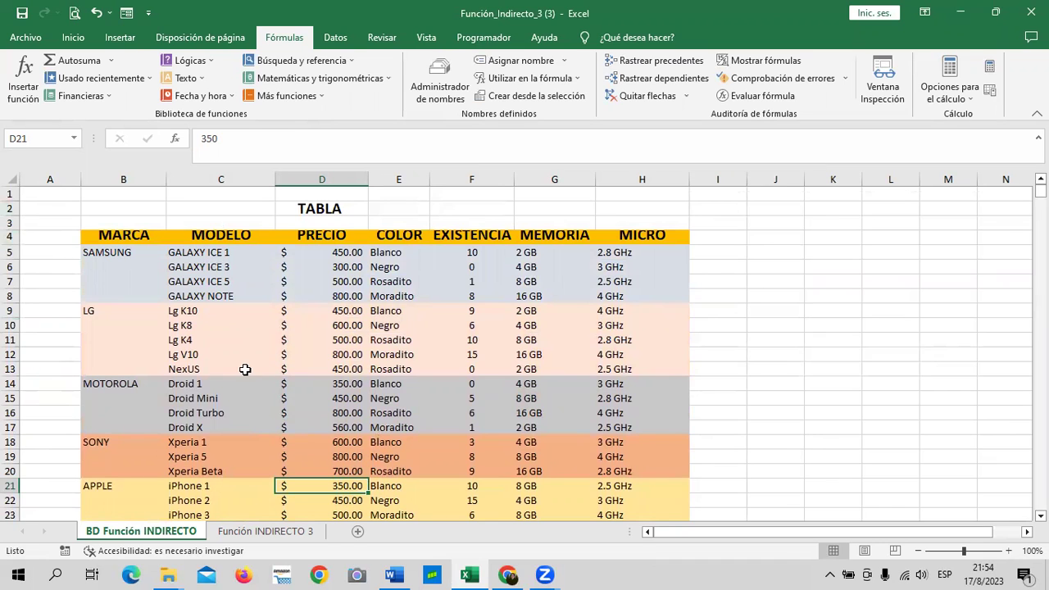
scroll(266, 405, "down", 1)
scroll(366, 413, "down", 1)
scroll(366, 414, "down", 1)
left_click(53, 140)
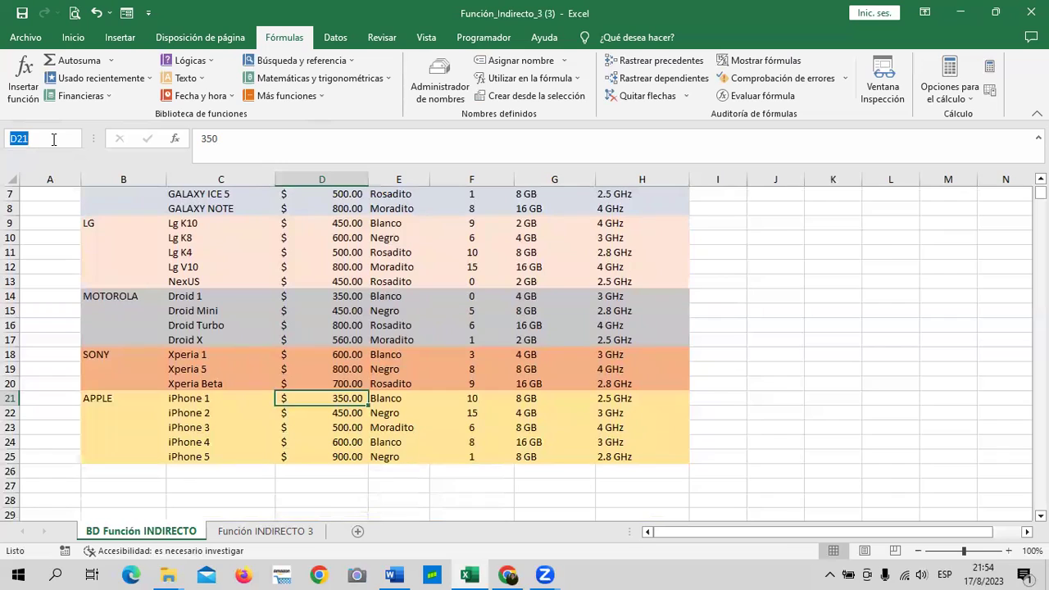
type("iPhone")
type("_")
type("1")
type("_Precio")
key("Return")
Name iPhone 1's colour cell E21 'iPhone_1_COL'.
left_click(398, 397)
left_click(54, 139)
type("iPhone_1")
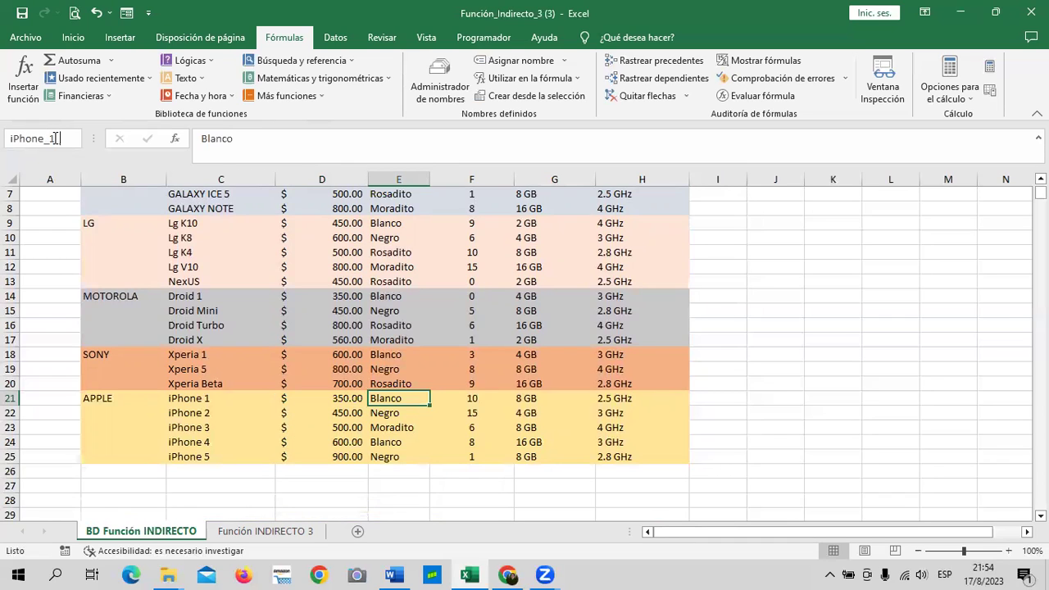
type("_COL")
key("Return")
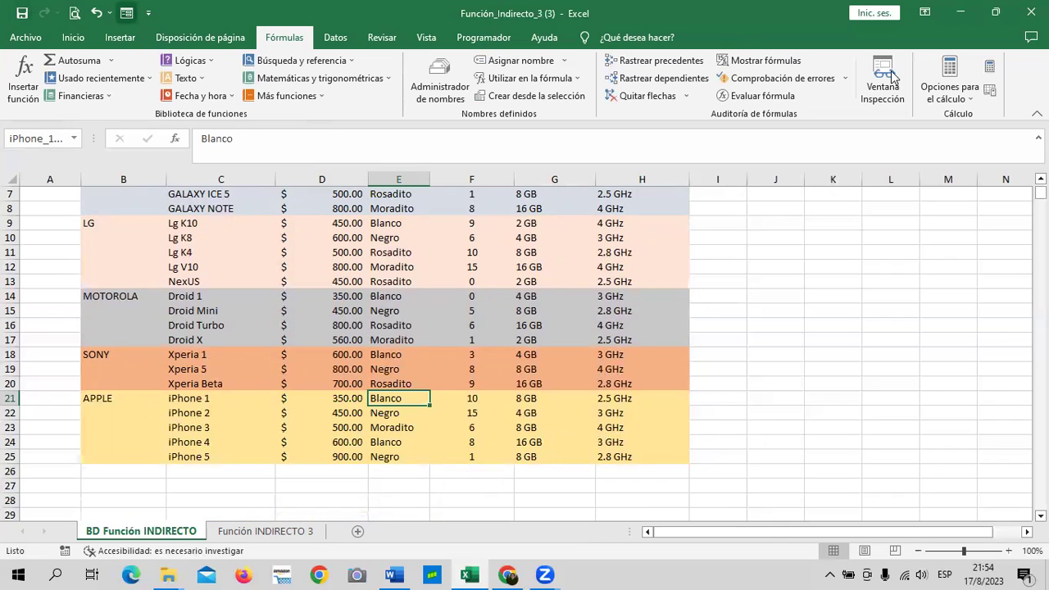
Name iPhone 1's stock cell F21 'iPhone_1EXIS', correcting the typed name before confirming.
left_click(512, 393)
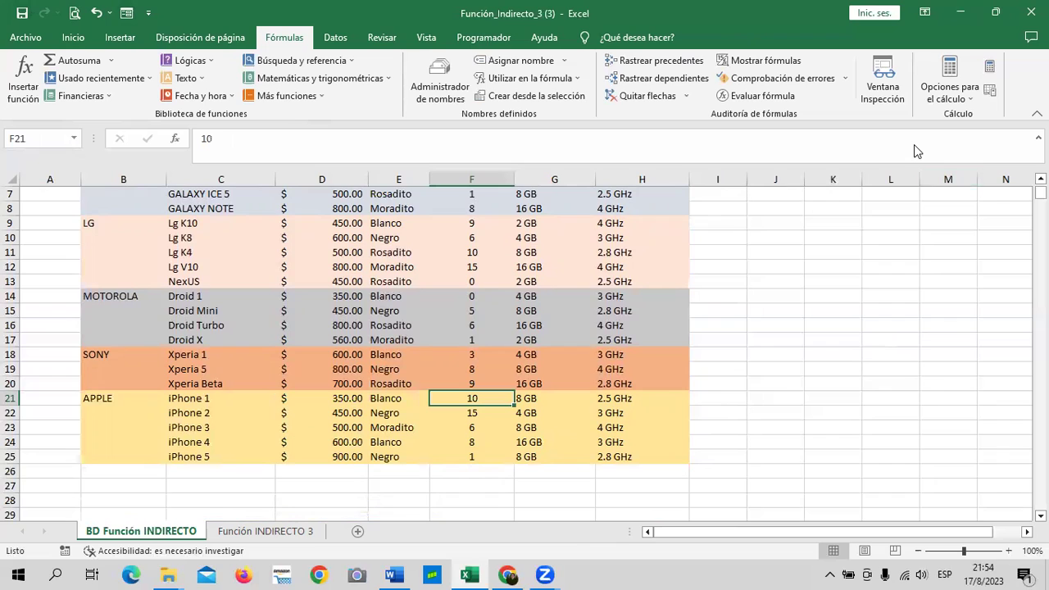
left_click(62, 137)
type("iPhone")
type("_1_")
scroll(468, 302, "up", 2)
scroll(468, 328, "down", 3)
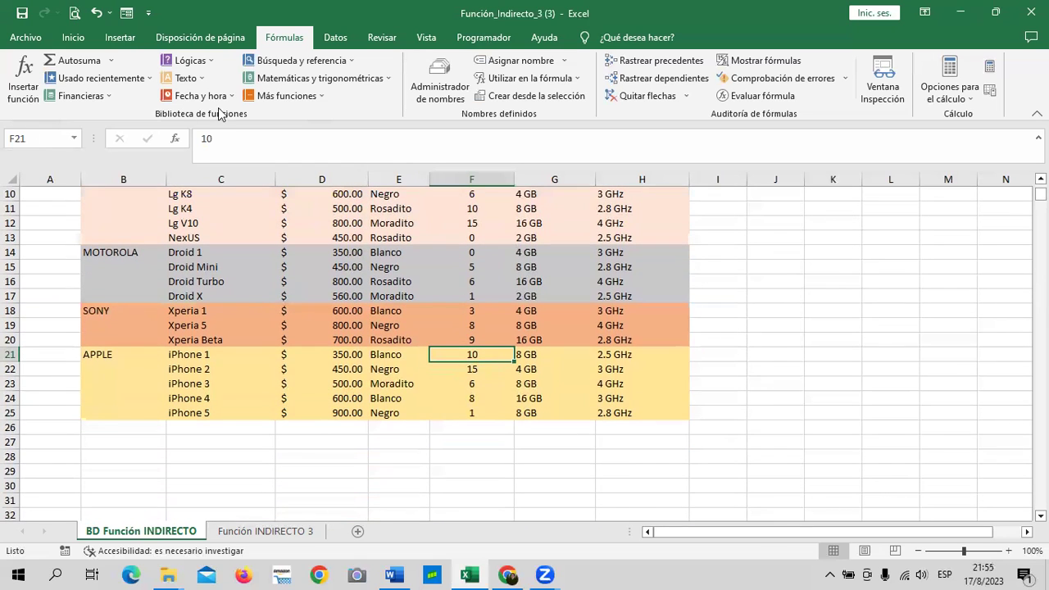
left_click(51, 137)
type("i")
type("Phone")
type("_")
type("1")
type("EX")
type("IS")
key("BackSpace")
type("s")
key("BackSpace")
type("S")
key("Return")
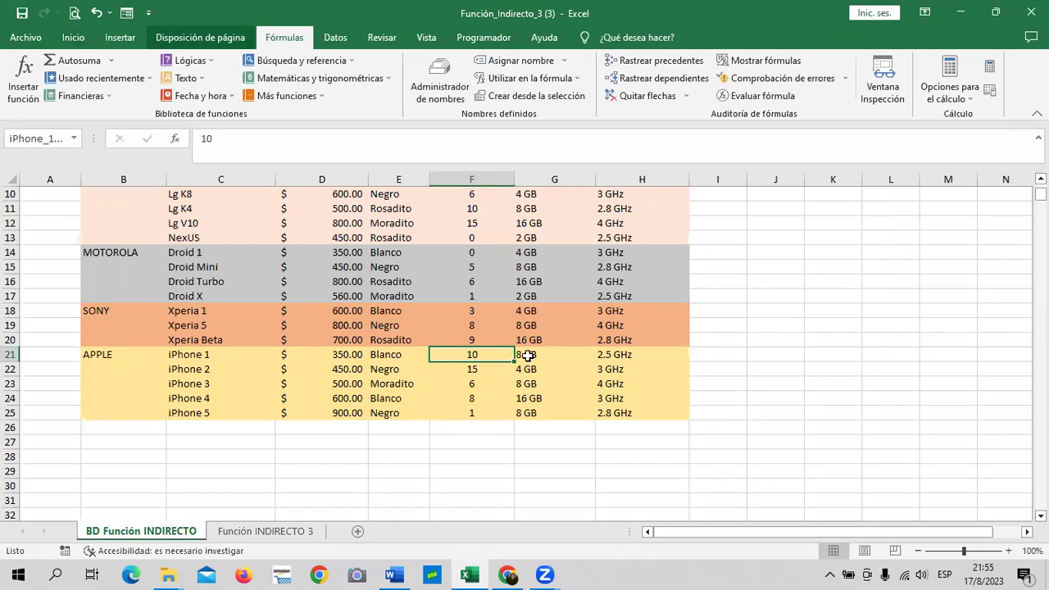
Name the memory cell G21 'iPhone_1_MBM' and the micro cell H21 'iPhone_1_MIC'.
left_click(527, 354)
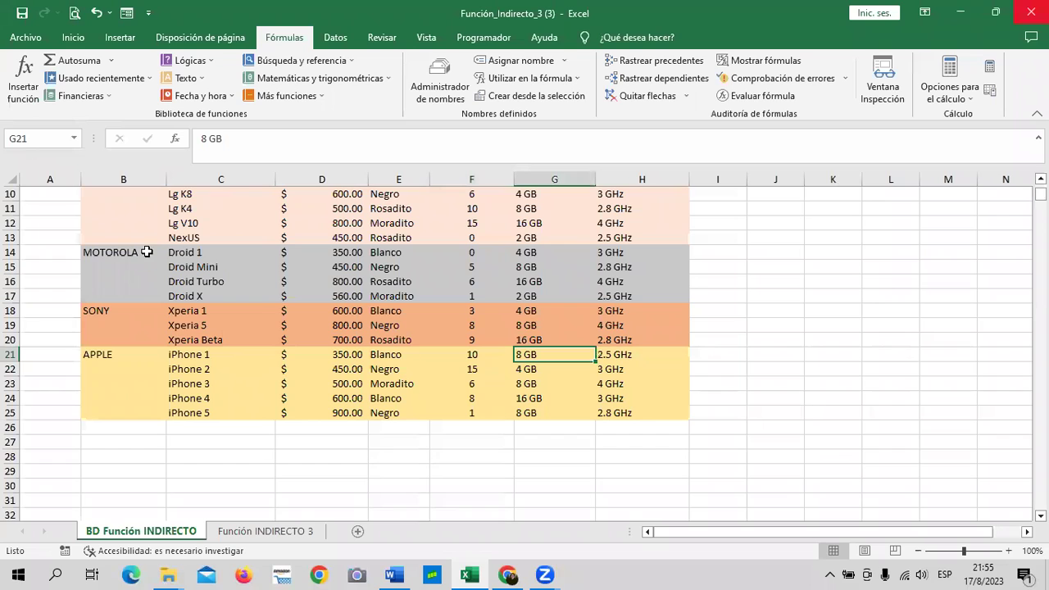
left_click(49, 138)
type("i")
type("Phone")
type("_1_MBM")
left_click(608, 356)
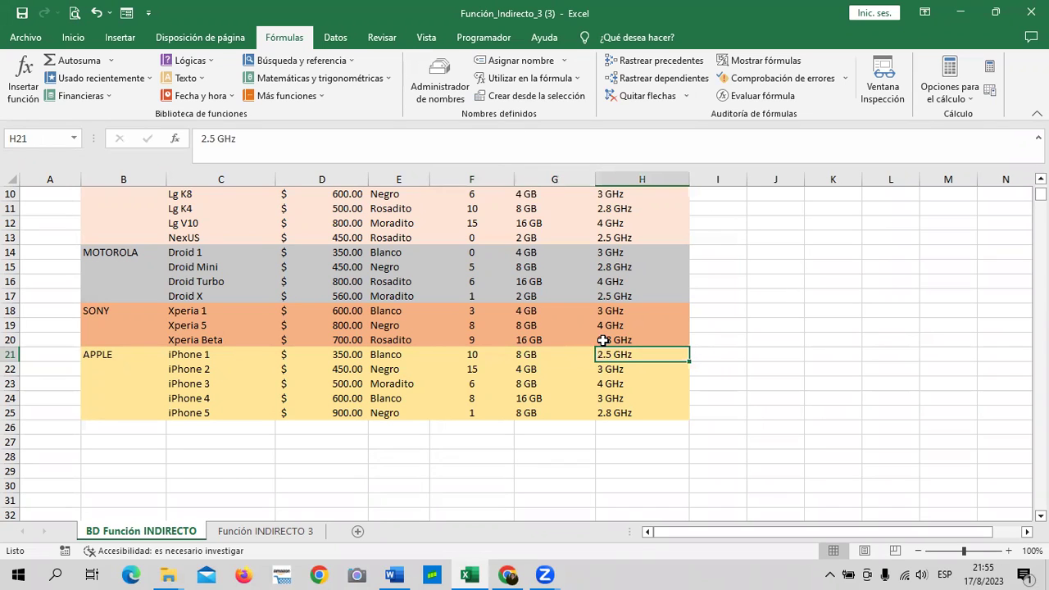
left_click(49, 137)
type("i")
type("Phone")
type("_1")
type("MIC")
key("Return")
On Función INDIRECTO 3, enter APPLE as the brand in D7 and pick iPhone 1 from the D9 list.
left_click(247, 532)
left_click(275, 283)
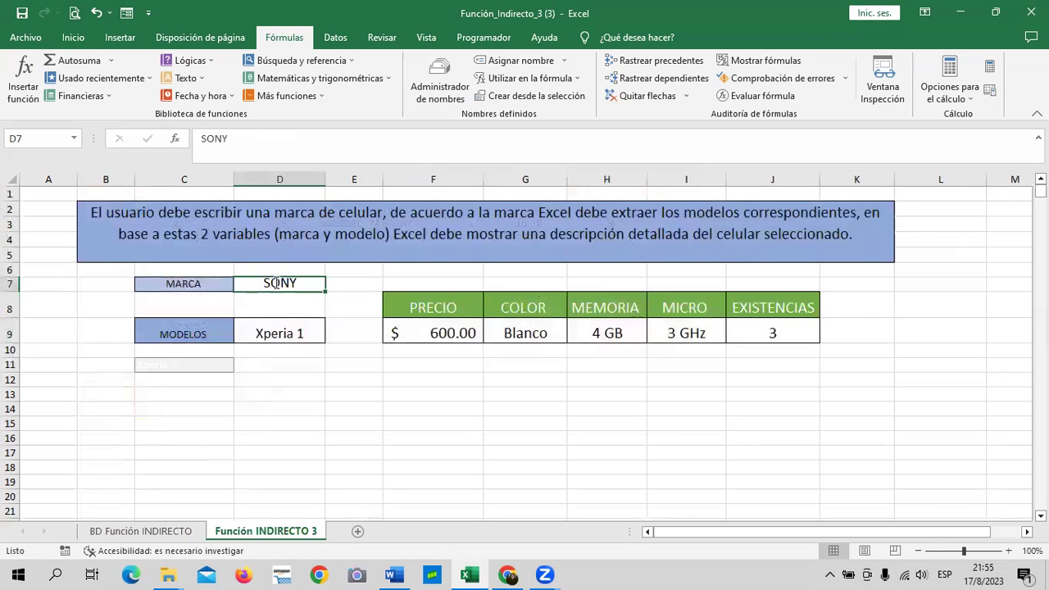
type("a")
key("Caps_Lock")
key("BackSpace")
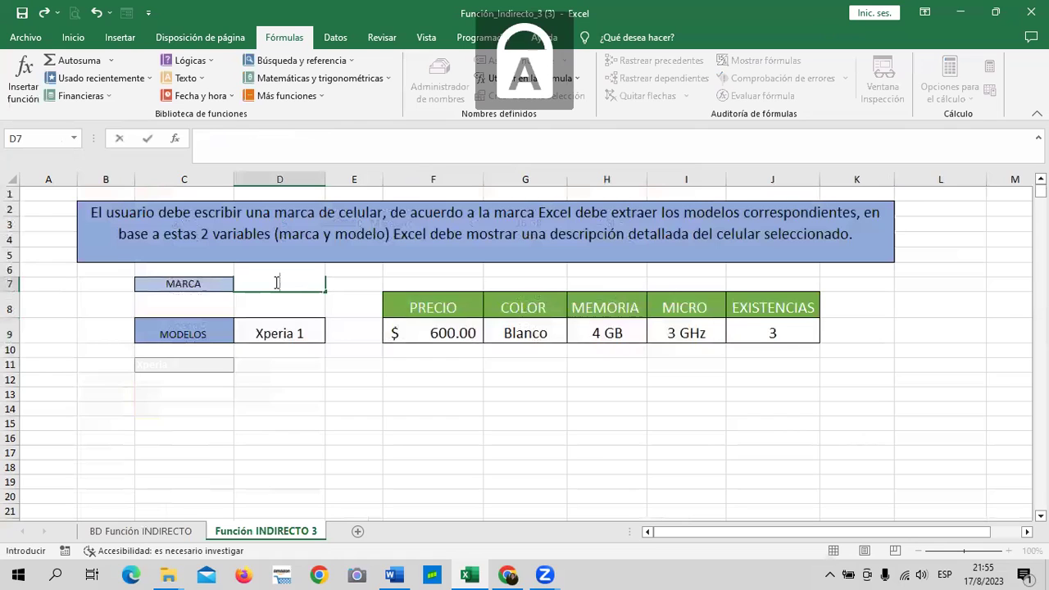
type("APPLE")
key("Return")
left_click(317, 329)
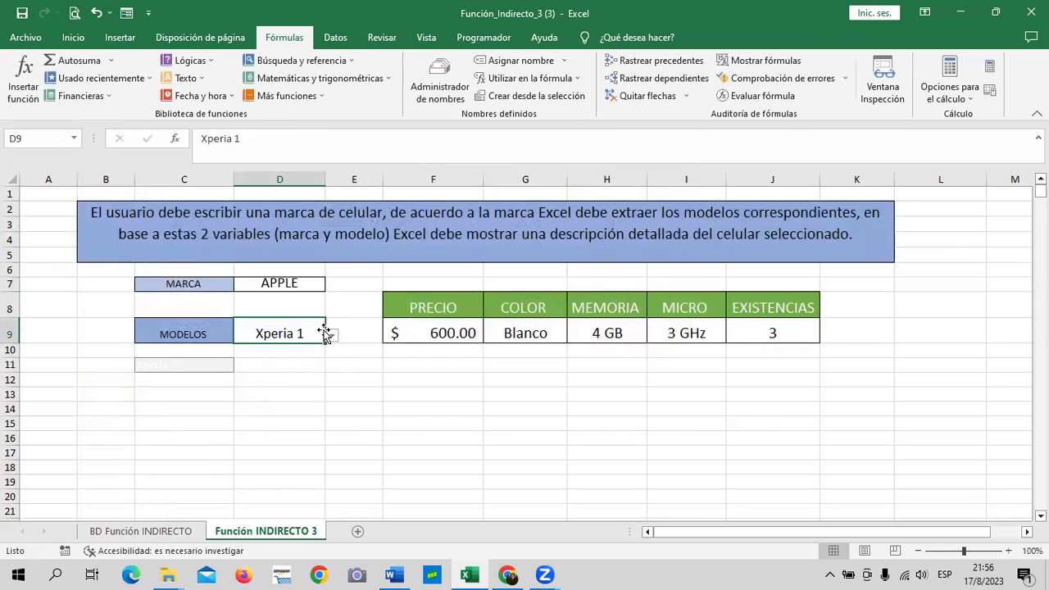
left_click(332, 335)
left_click(309, 349)
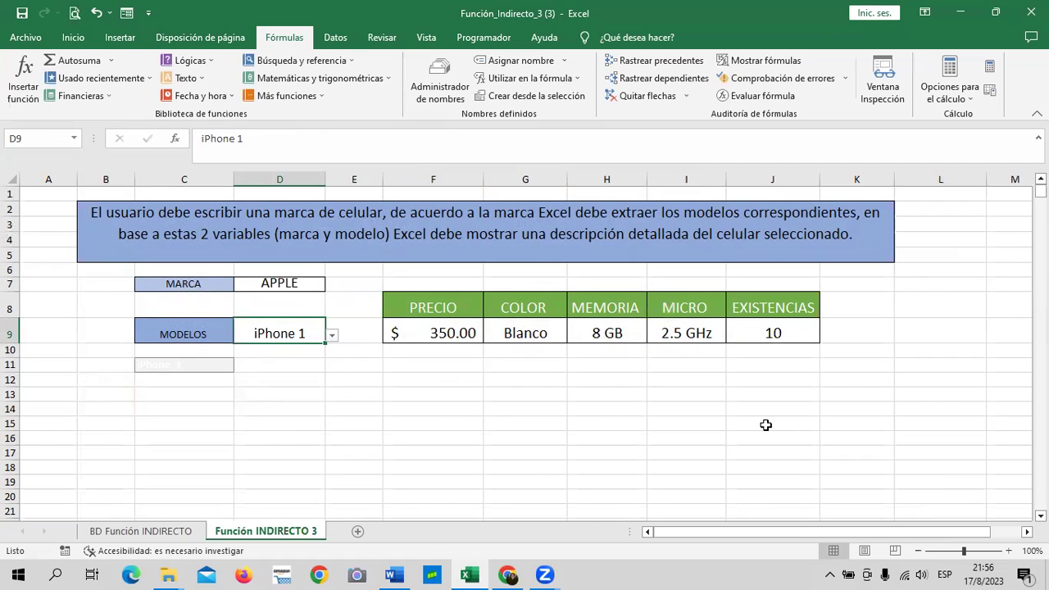
Change the brand to LG, pick Lg K10, and check the SUSTITUIR and price formulas.
left_click(288, 282)
type("LG")
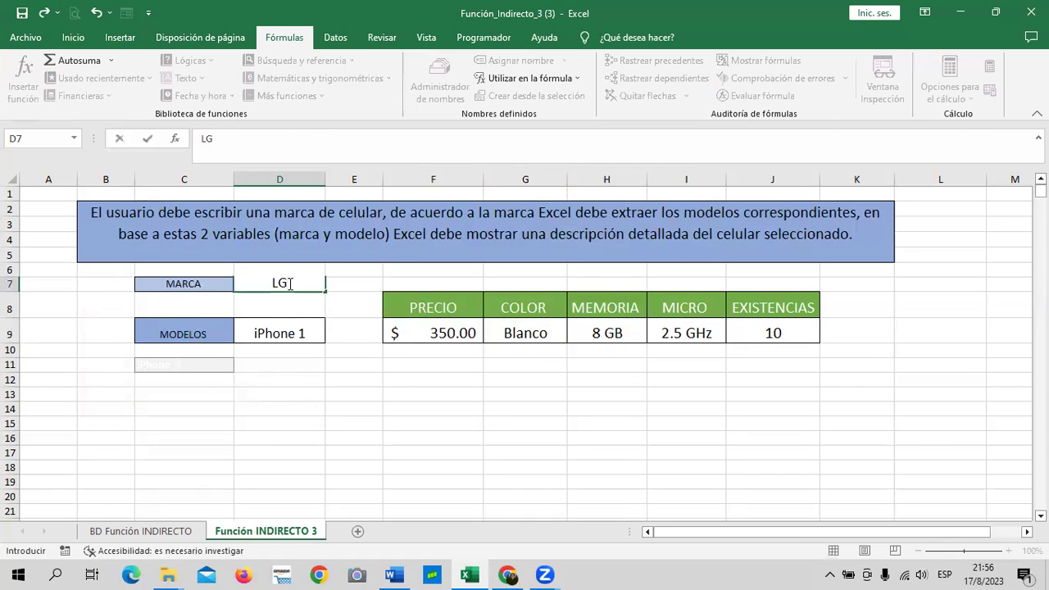
key("Return")
left_click(299, 334)
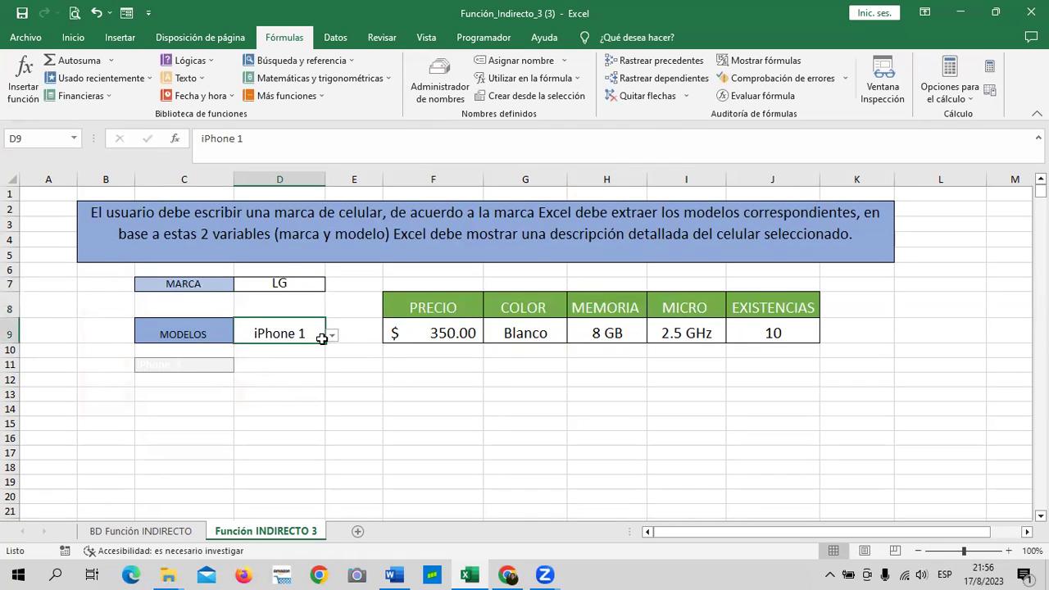
left_click(331, 335)
left_click(309, 349)
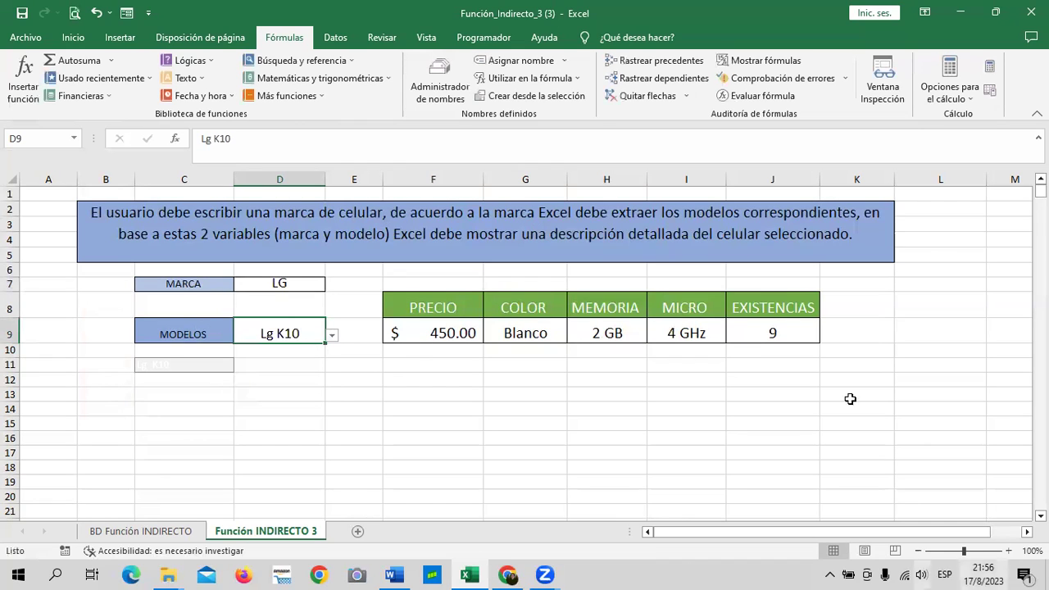
left_click(211, 361)
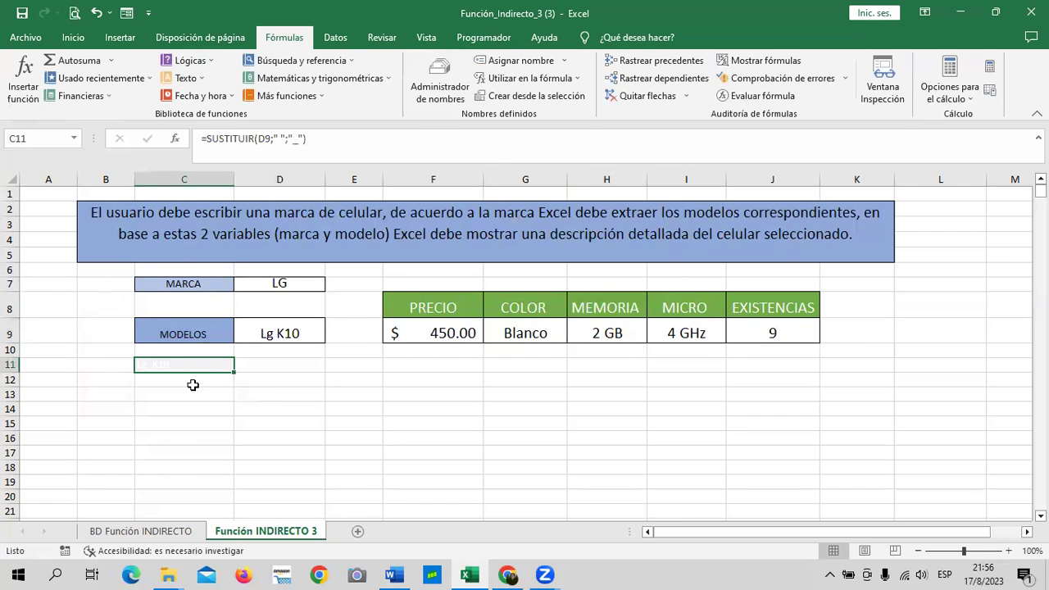
left_click(428, 328)
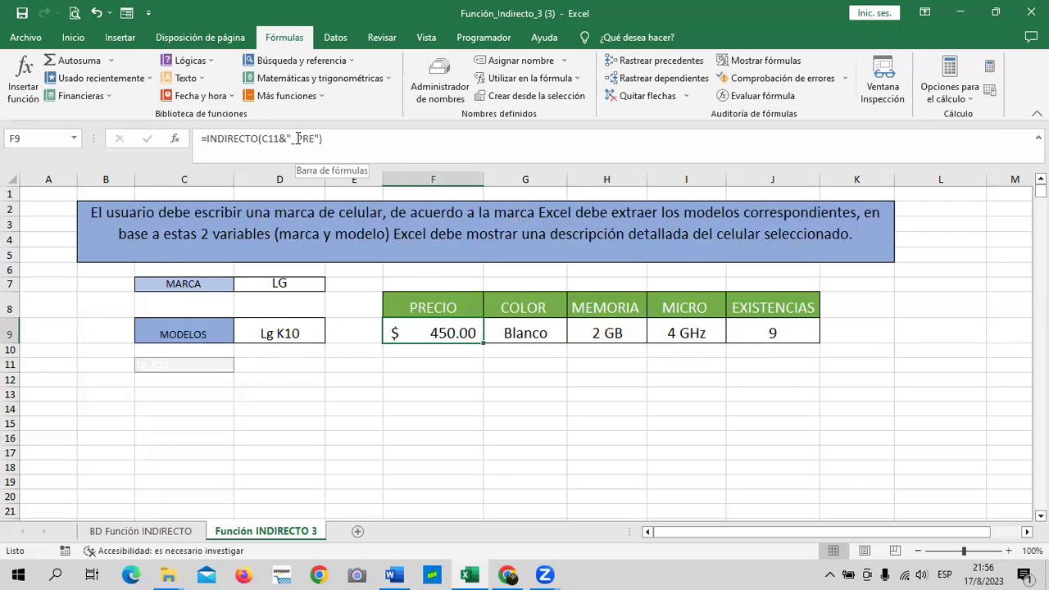
Review the BD Función INDIRECTO data table, selecting the Rosadito colour entry in E7.
left_click(151, 531)
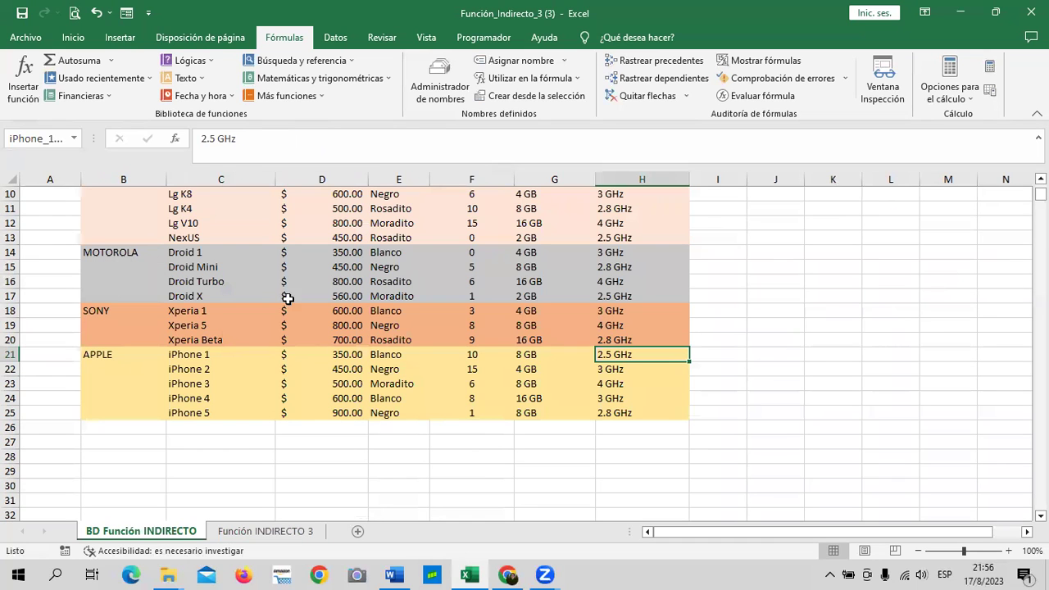
scroll(204, 343, "up", 3)
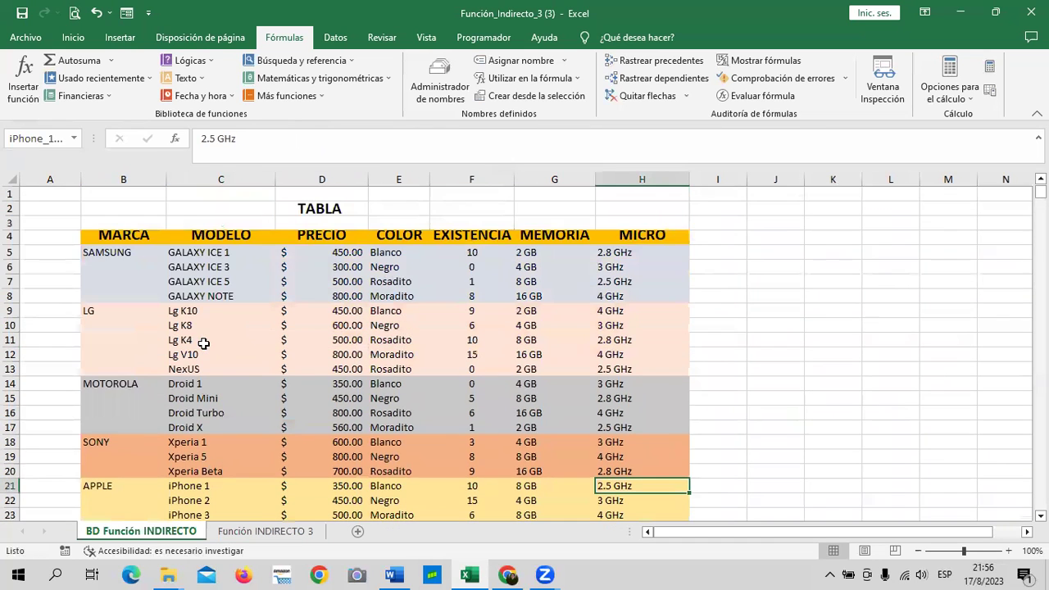
scroll(203, 344, "down", 2)
scroll(208, 338, "up", 2)
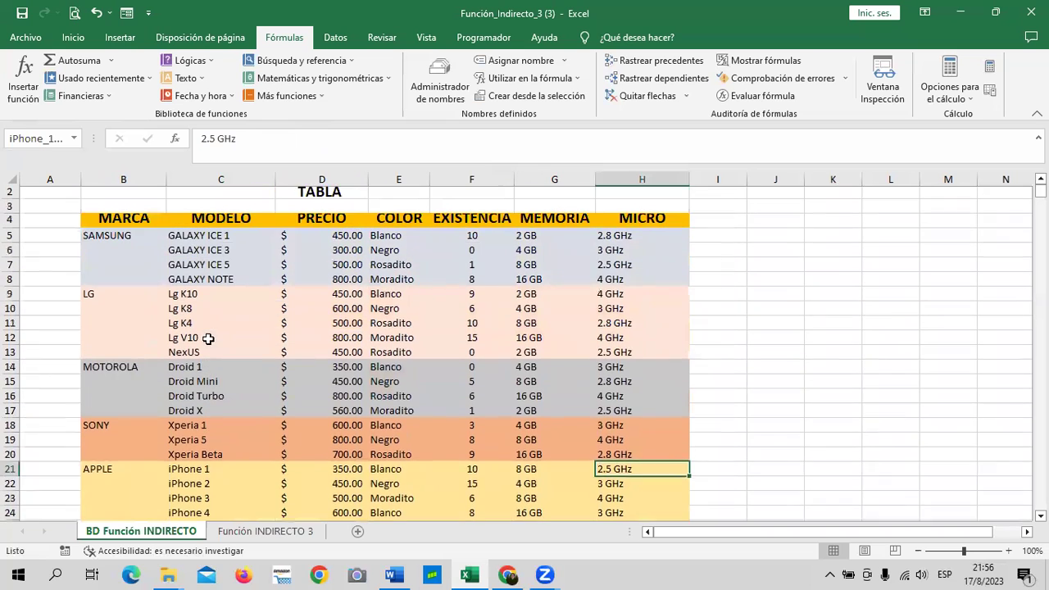
scroll(208, 339, "up", 1)
left_click(384, 281)
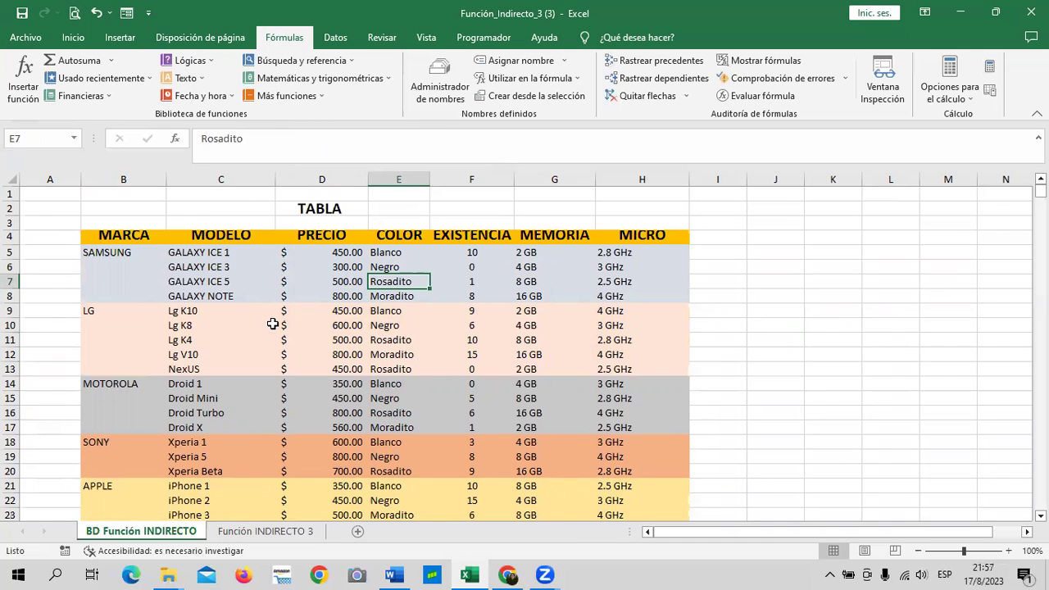
On Función INDIRECTO 3, inspect the memory and micro lookup formulas and the EXISTENCIAS header.
left_click(282, 532)
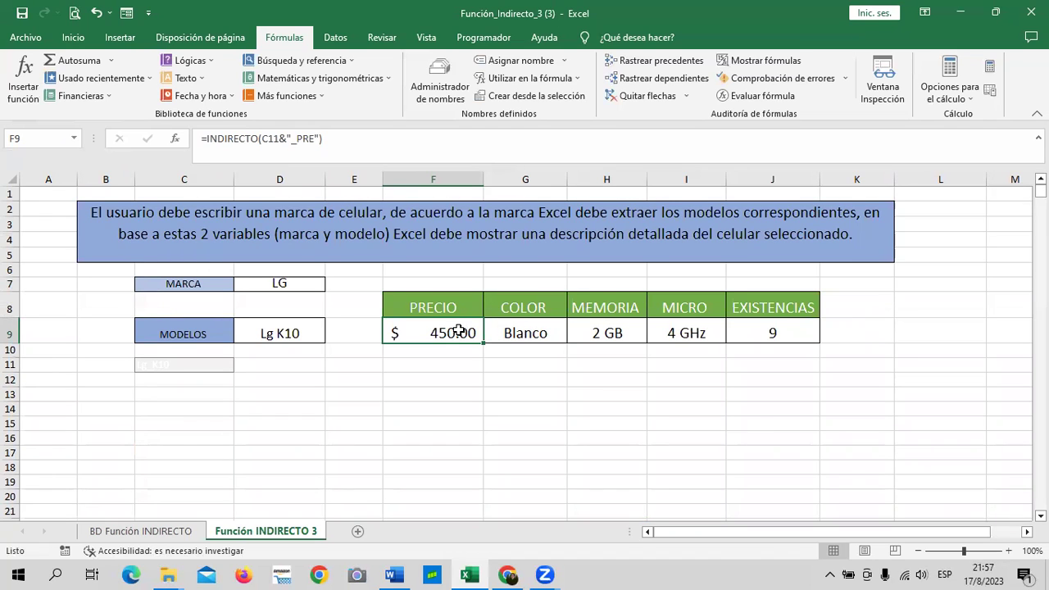
left_click(616, 323)
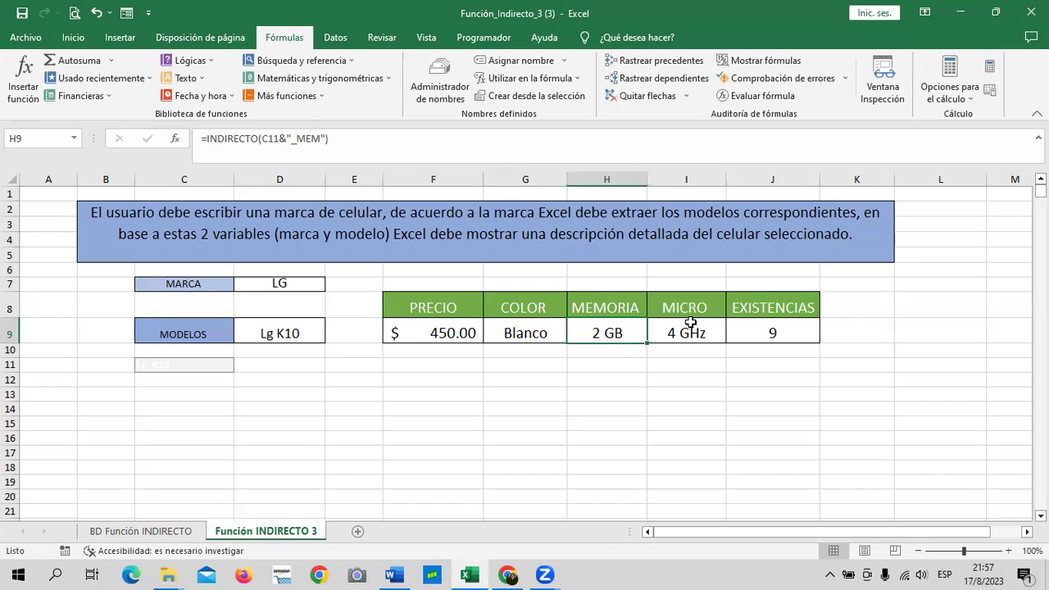
left_click(688, 321)
left_click(755, 313)
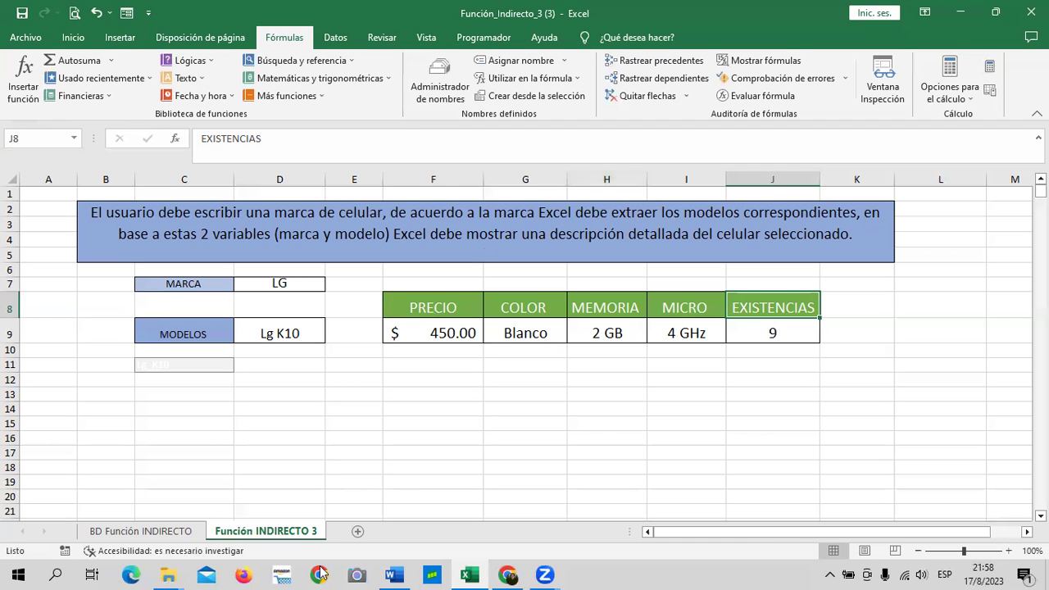
Bring the Inglés Corporativo course back up in Chrome, scrolled up to the unit tabs.
left_click(508, 575)
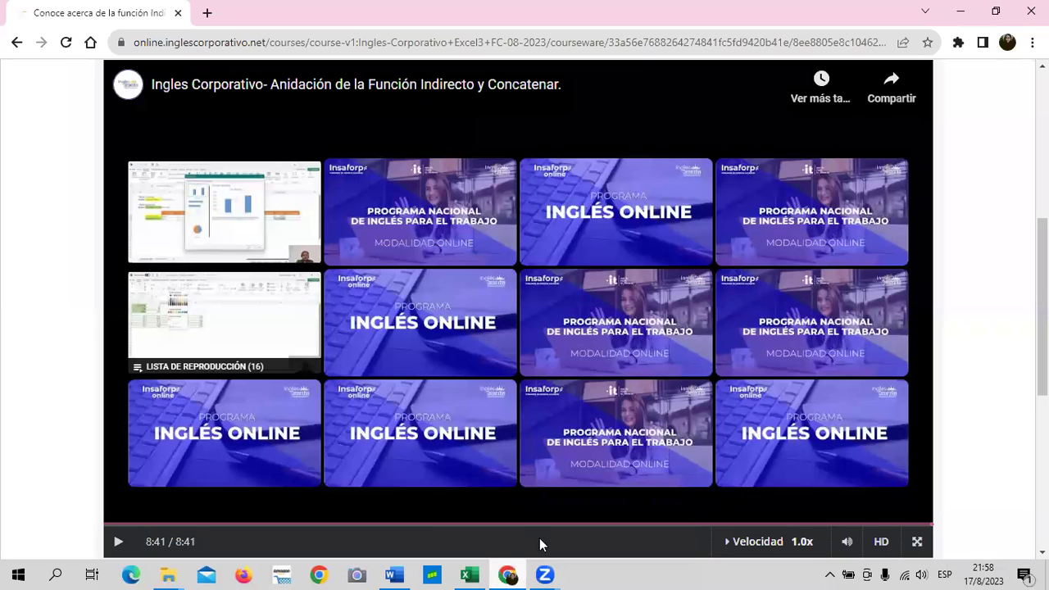
scroll(574, 407, "up", 5)
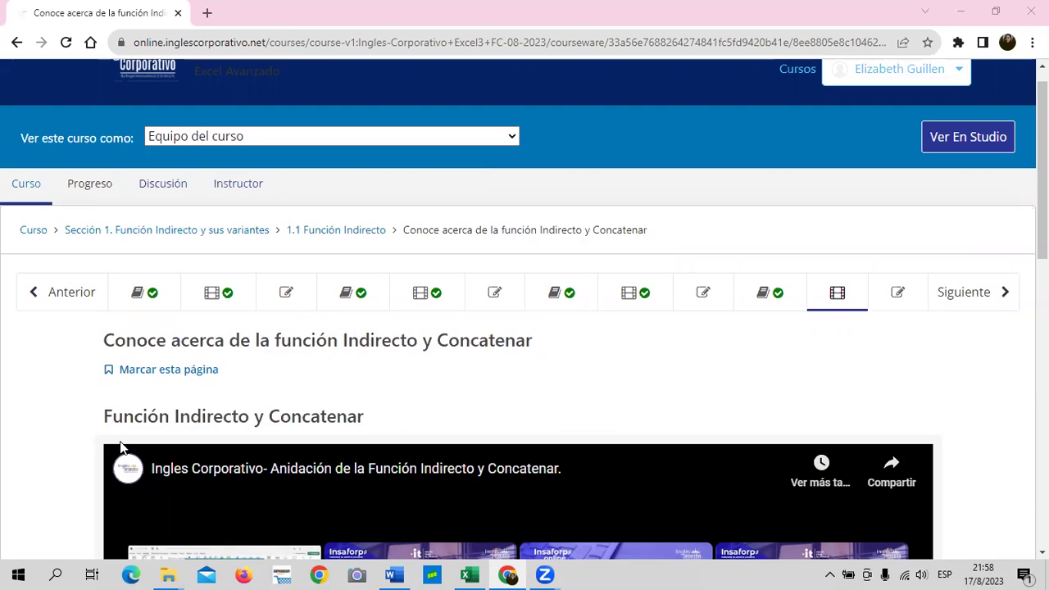
Open Laboratorio 1 of the Función Indirecto lesson and scroll through its content.
left_click(276, 291)
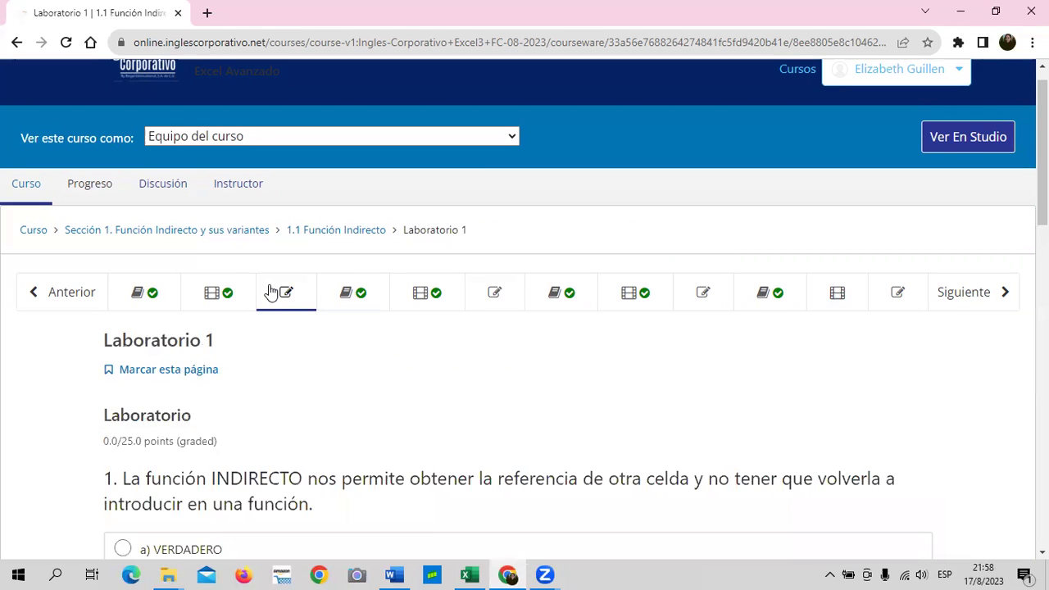
scroll(400, 399, "down", 3)
scroll(402, 402, "down", 3)
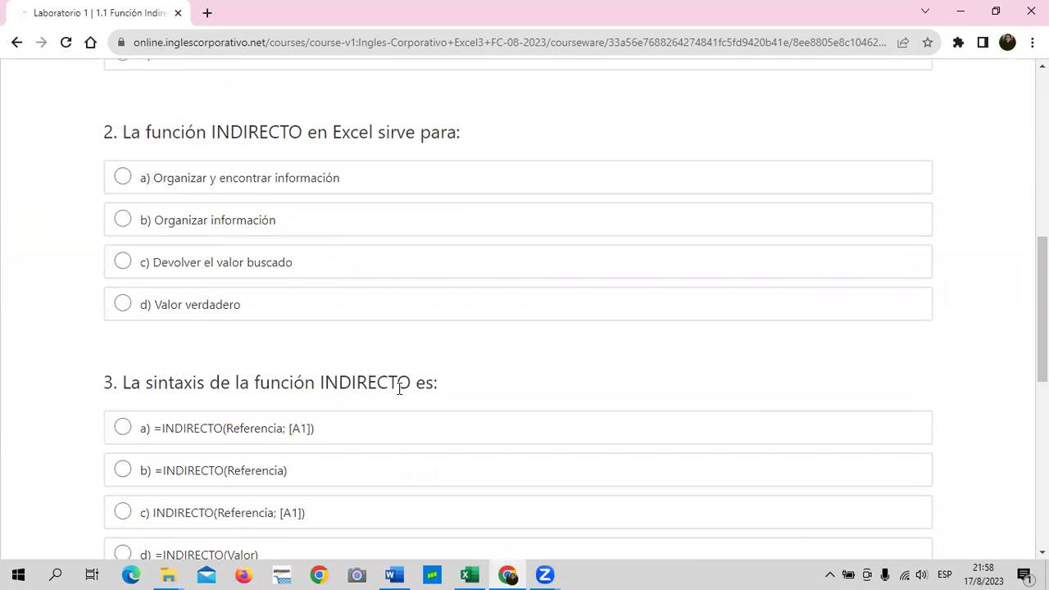
scroll(401, 401, "down", 4)
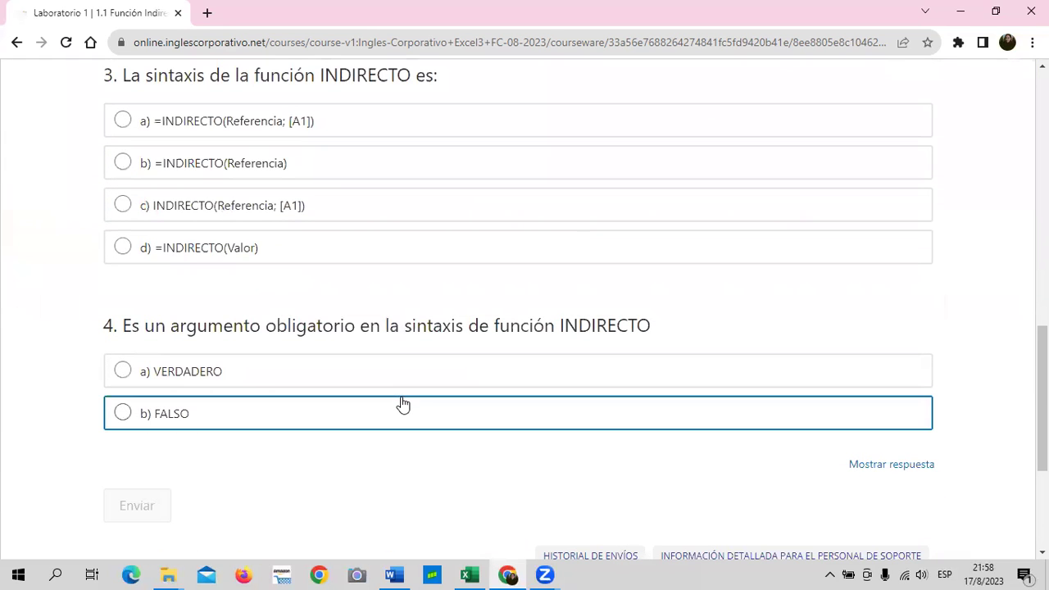
scroll(399, 424, "up", 2)
scroll(398, 426, "up", 1)
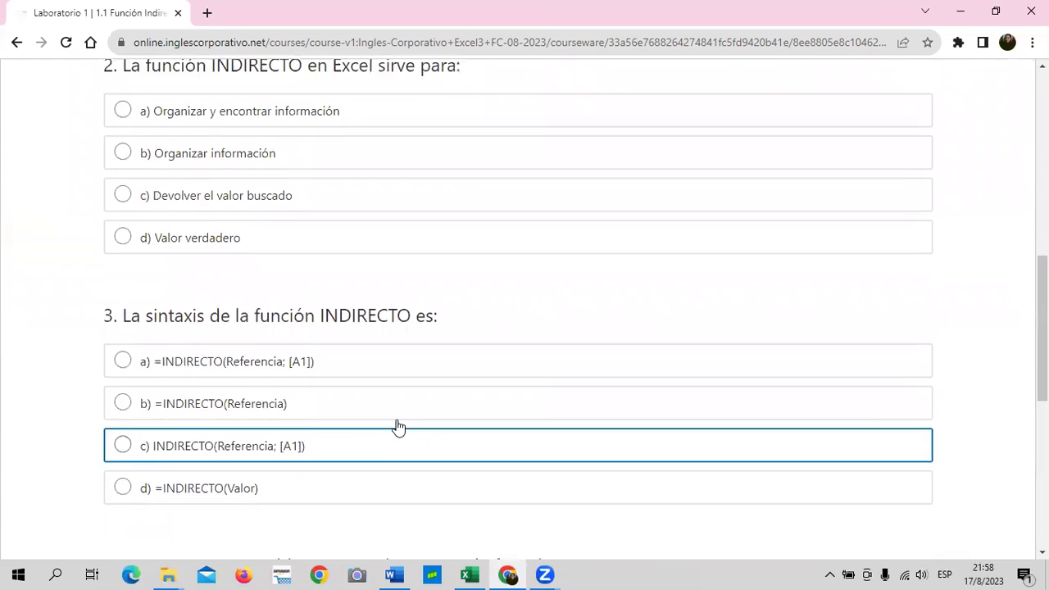
scroll(396, 425, "up", 3)
scroll(391, 421, "up", 1)
scroll(389, 414, "up", 3)
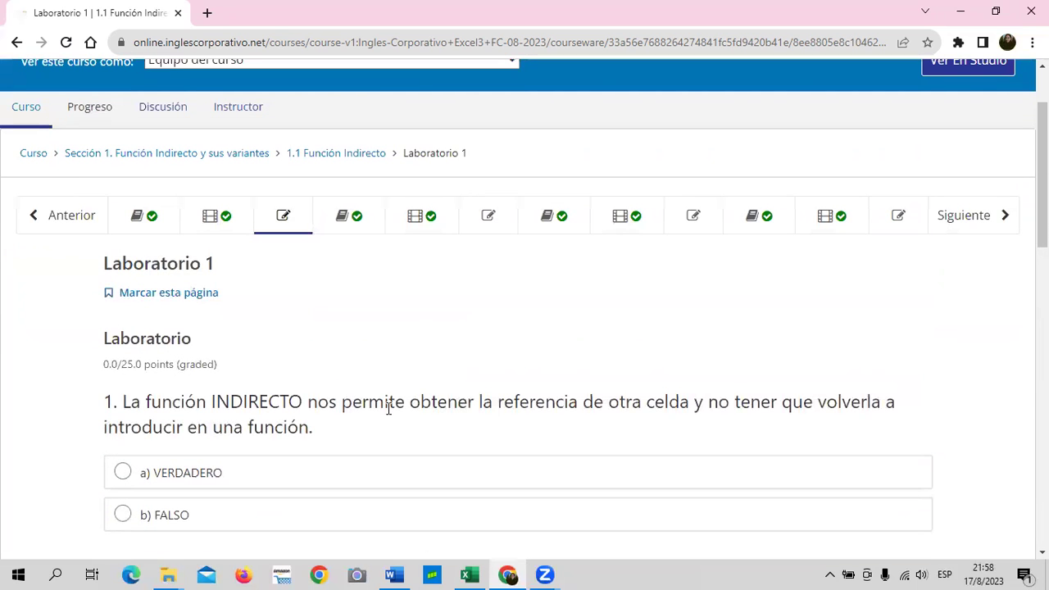
Open Laboratorio 2 and scroll through it.
left_click(474, 218)
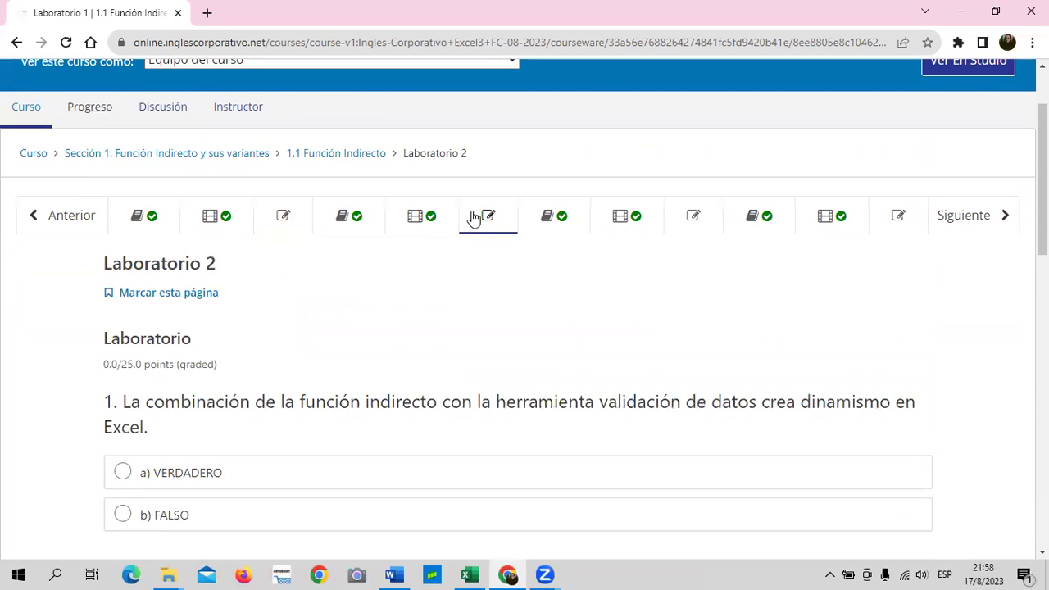
scroll(514, 271, "down", 4)
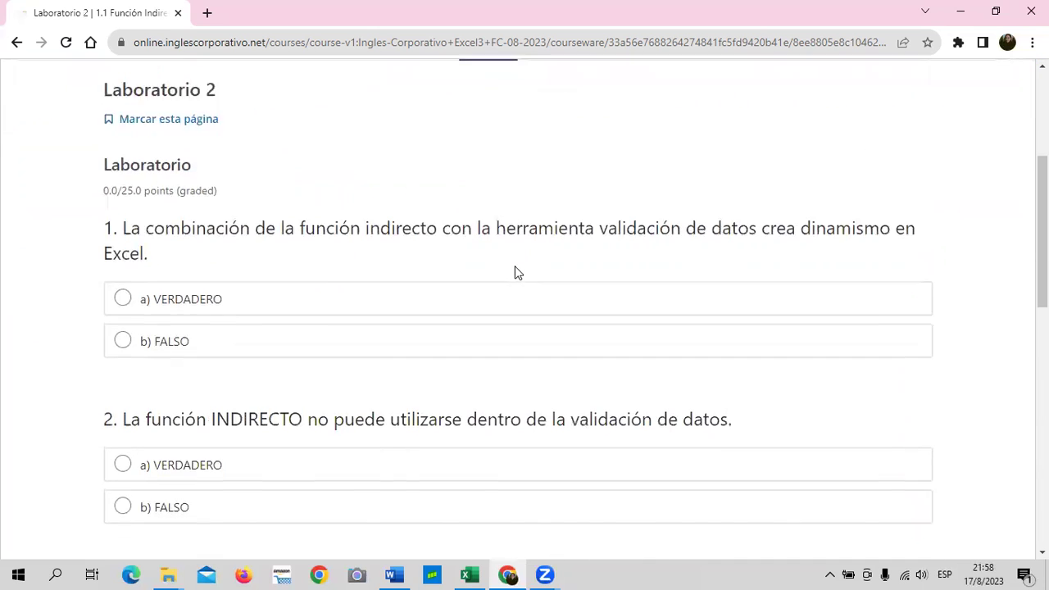
scroll(511, 283, "down", 4)
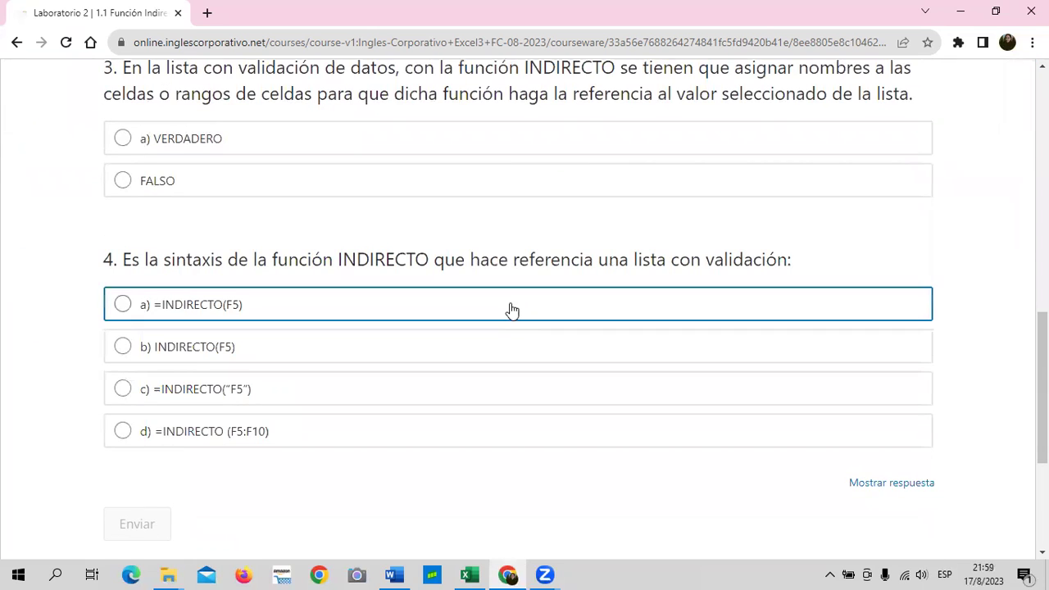
scroll(512, 299, "up", 4)
scroll(512, 303, "up", 4)
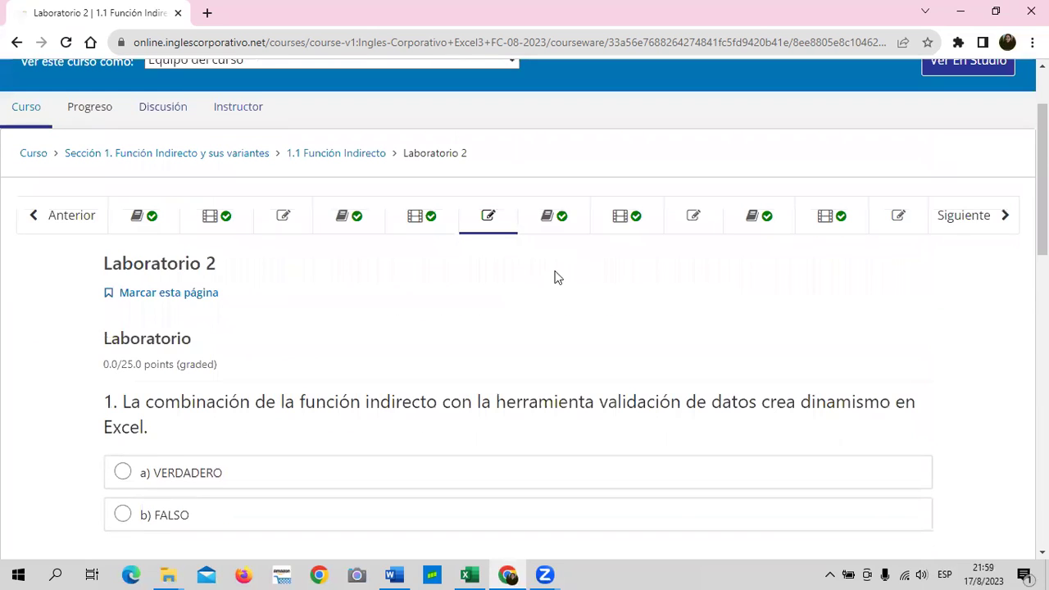
Open Laboratorio 3 and scroll through it.
left_click(672, 227)
scroll(574, 328, "down", 4)
scroll(573, 330, "down", 4)
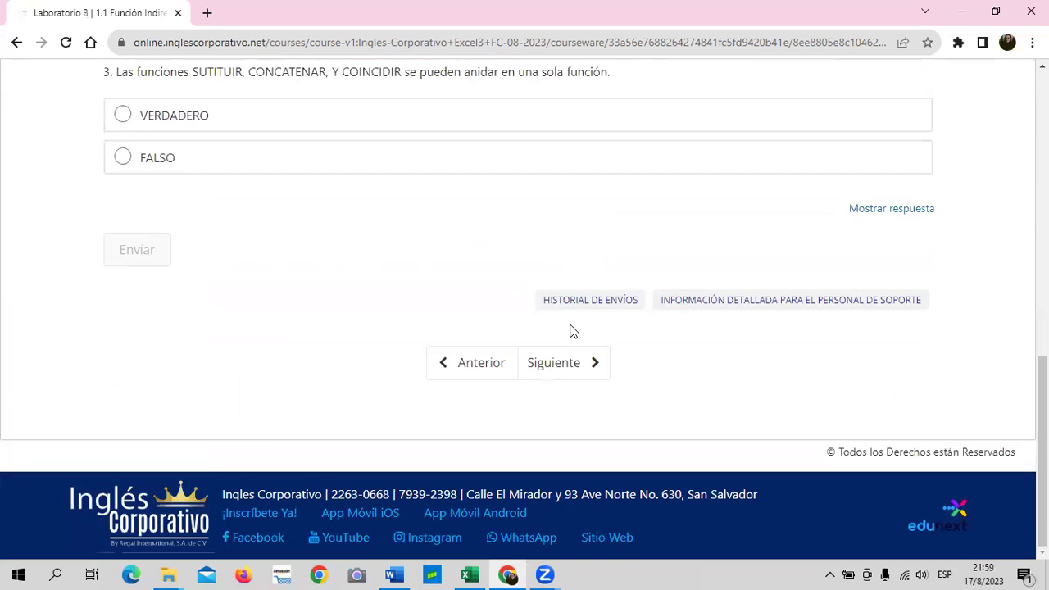
scroll(573, 330, "up", 4)
scroll(713, 281, "up", 2)
scroll(898, 311, "up", 3)
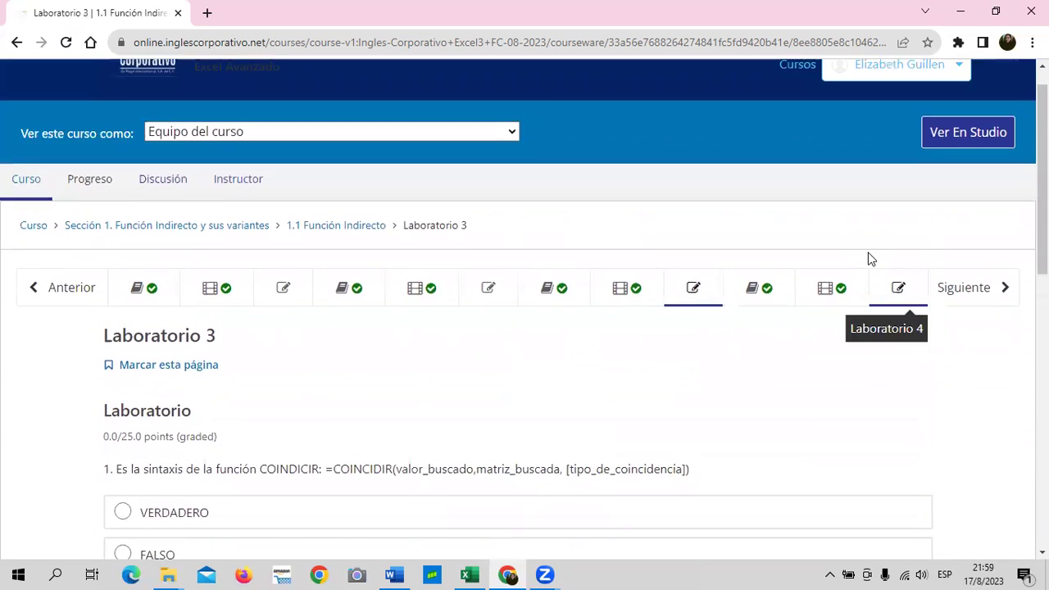
Open Laboratorio 4, showing its true/false quiz at 0.0/25.0 points.
left_click(883, 326)
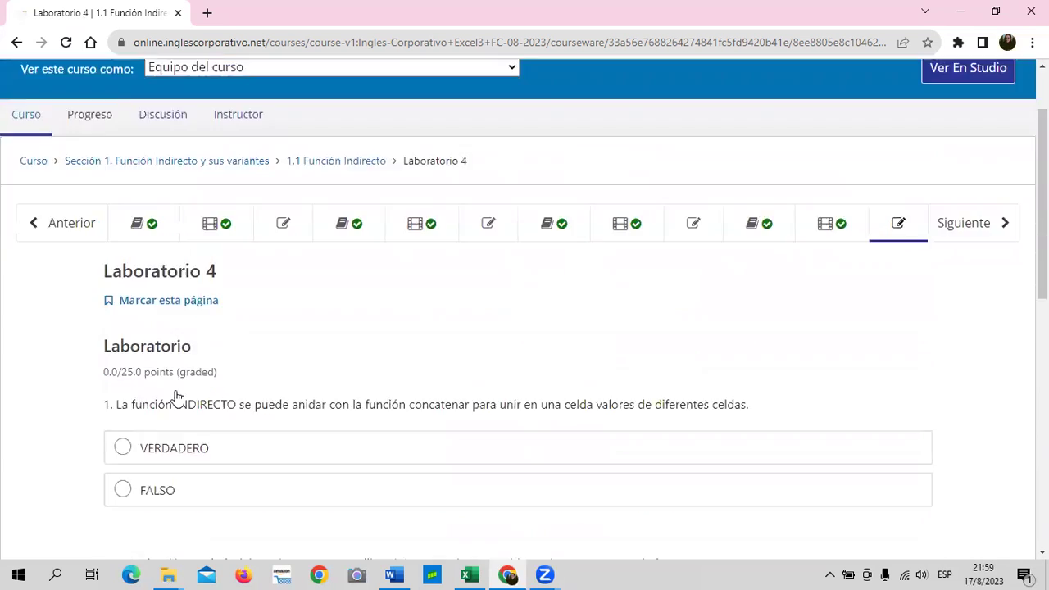
scroll(47, 332, "up", 1)
left_click(94, 212)
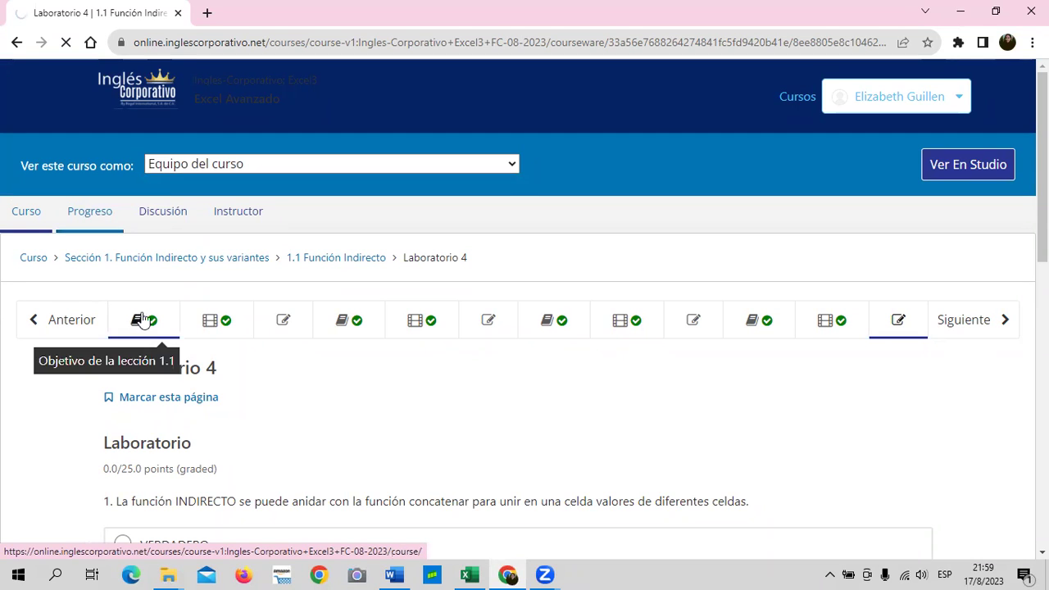
Review the Progreso page: grade chart at 0% and all four Laboratorio scores at 0/25.
left_click(98, 214)
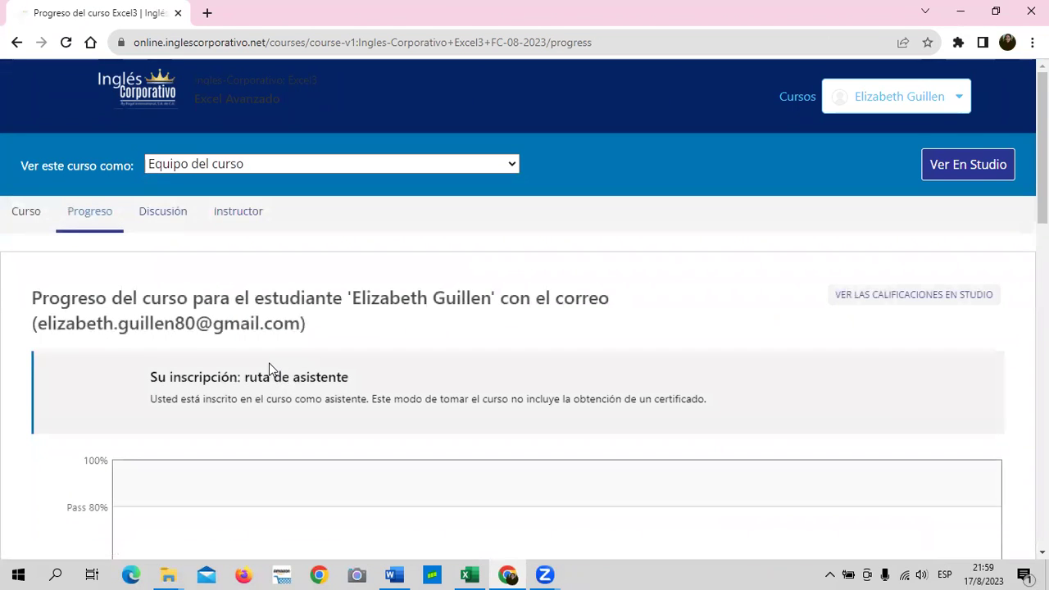
scroll(259, 377, "down", 5)
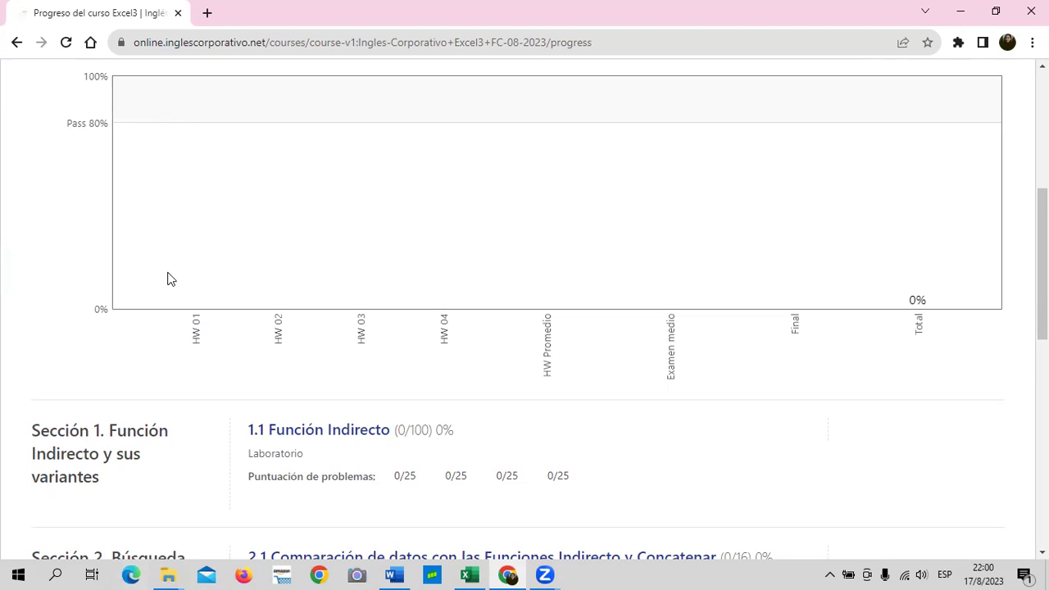
scroll(205, 262, "up", 1)
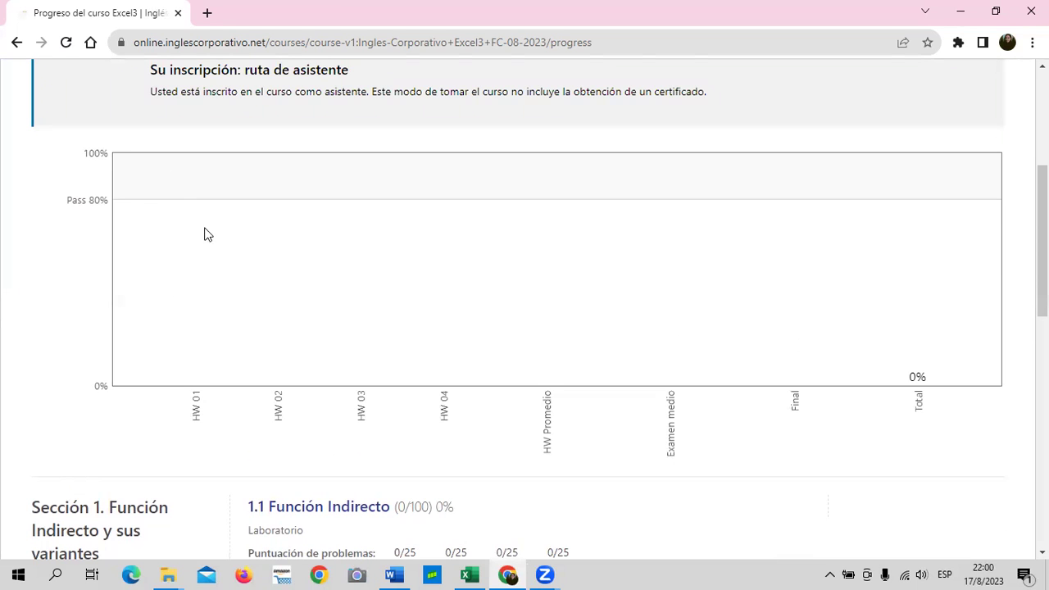
scroll(183, 320, "up", 2)
scroll(246, 295, "up", 2)
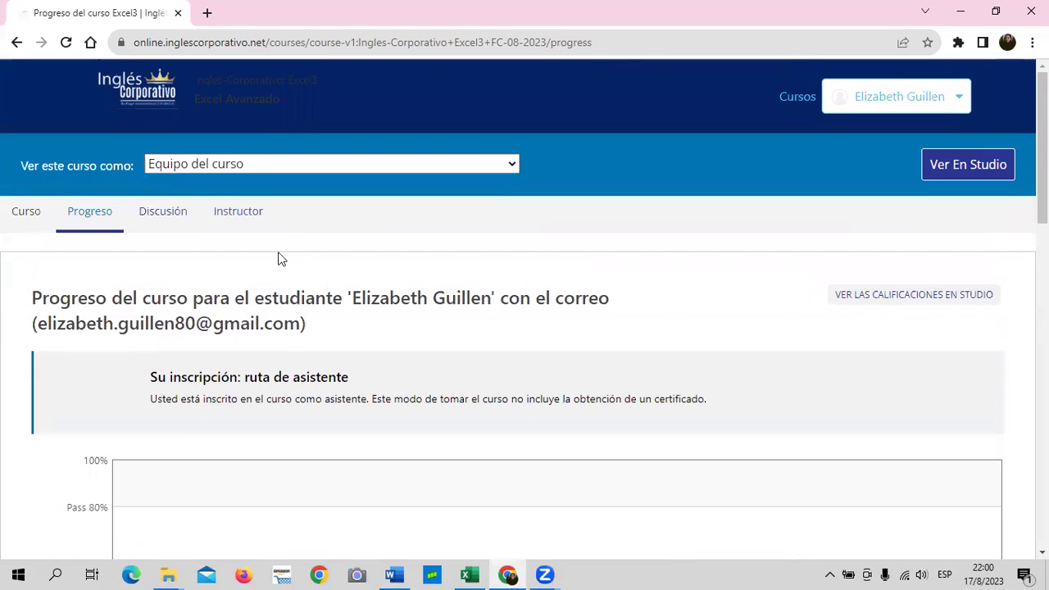
Go back to the course outline, then bring the Función_Indirecto_3 Excel workbook to the front.
left_click(32, 211)
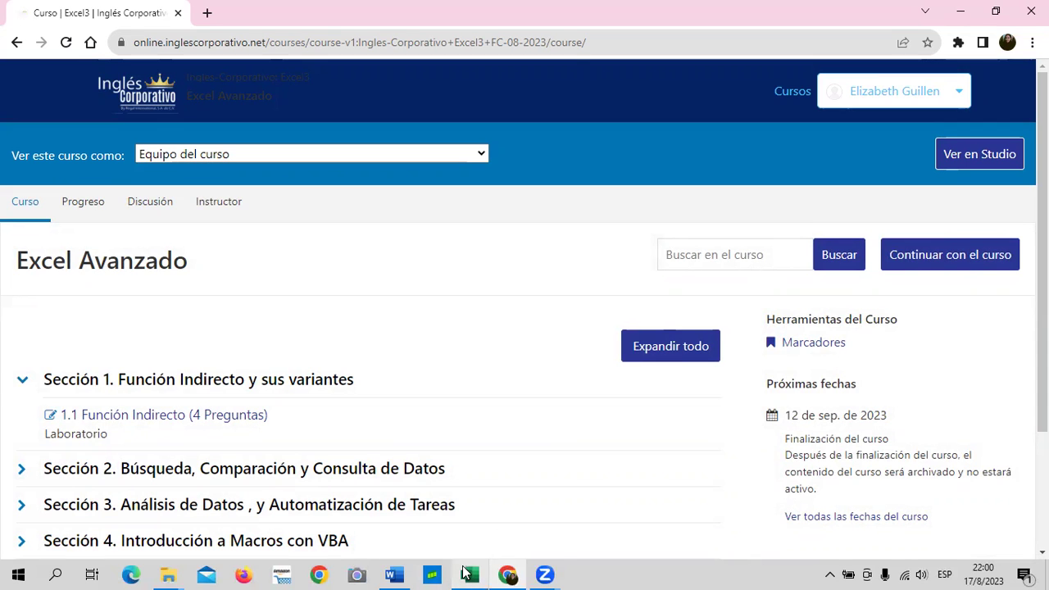
mouse_move(465, 573)
left_click(482, 529)
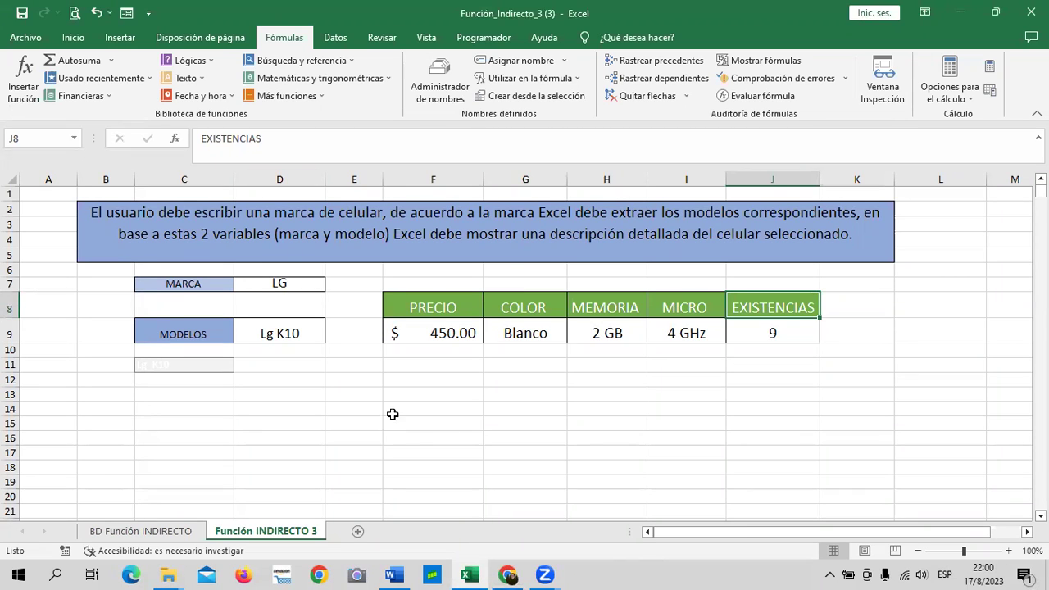
Inspect the INDIRECTO price formula in F9, then view the BD Función INDIRECTO phone table.
left_click(492, 408)
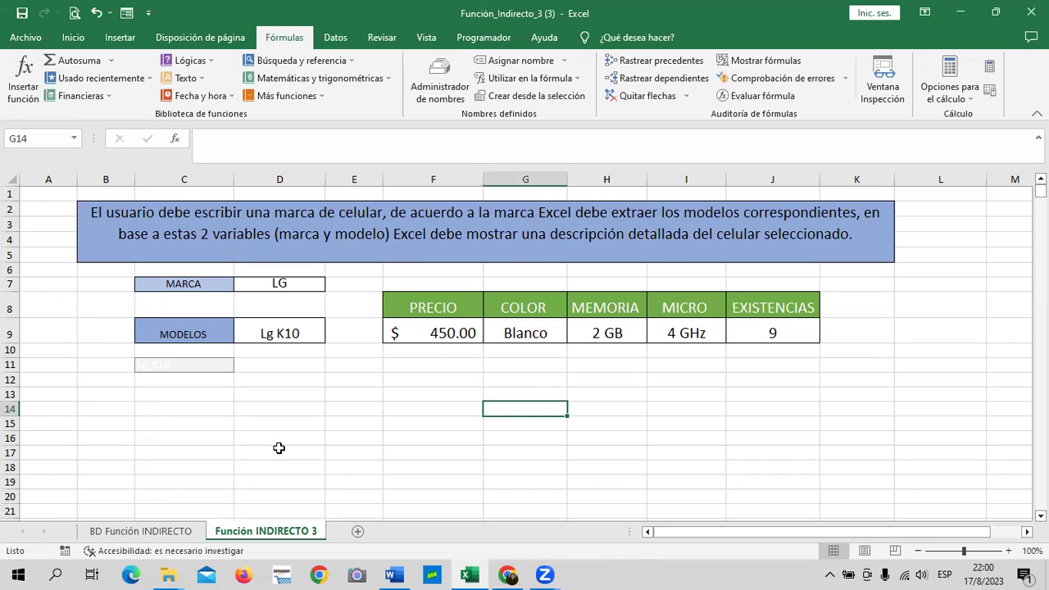
left_click(417, 326)
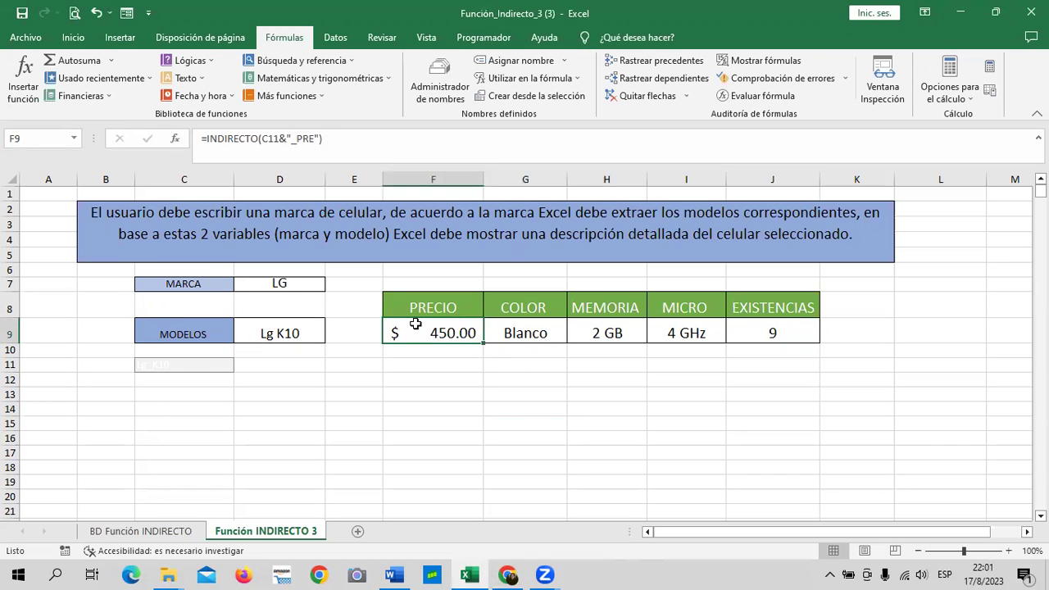
left_click(183, 531)
left_click(223, 259)
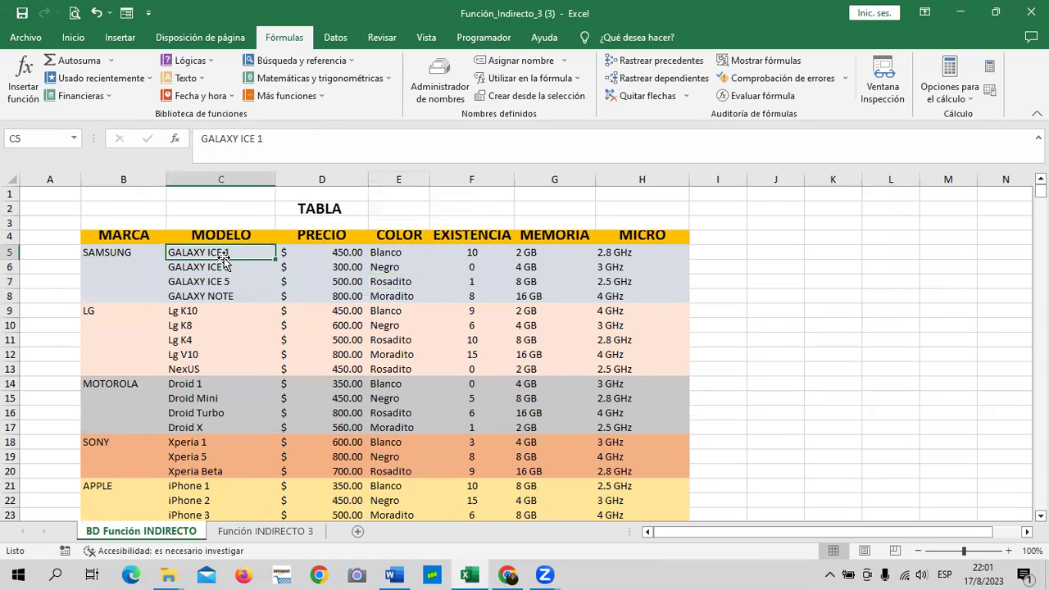
Check GALAXY ICE 1's price, colour, stock, memory and processor cells, then return to Función INDIRECTO 3.
left_click(325, 257)
left_click(388, 254)
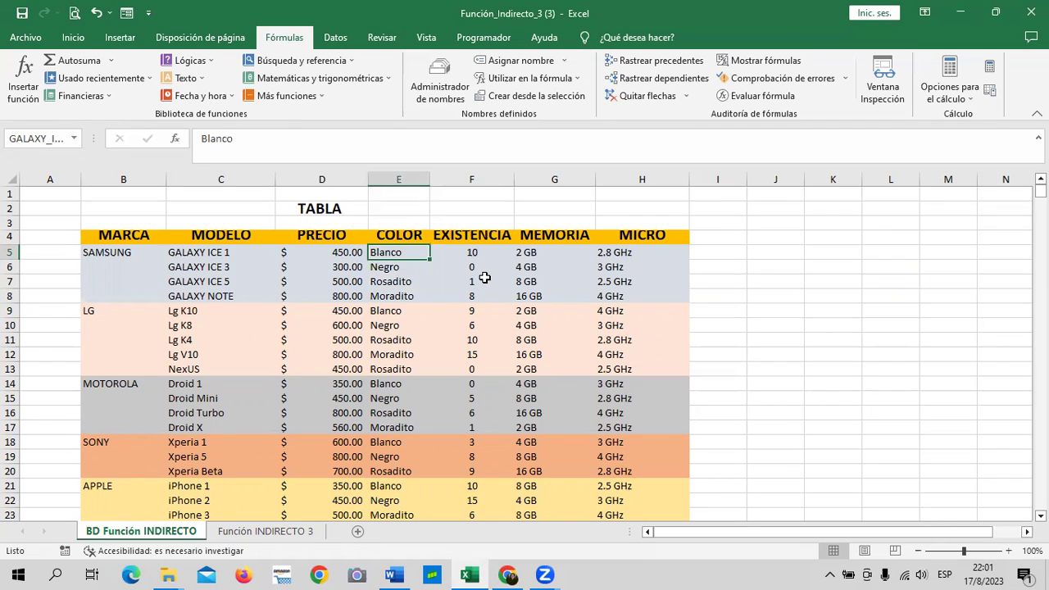
left_click(473, 254)
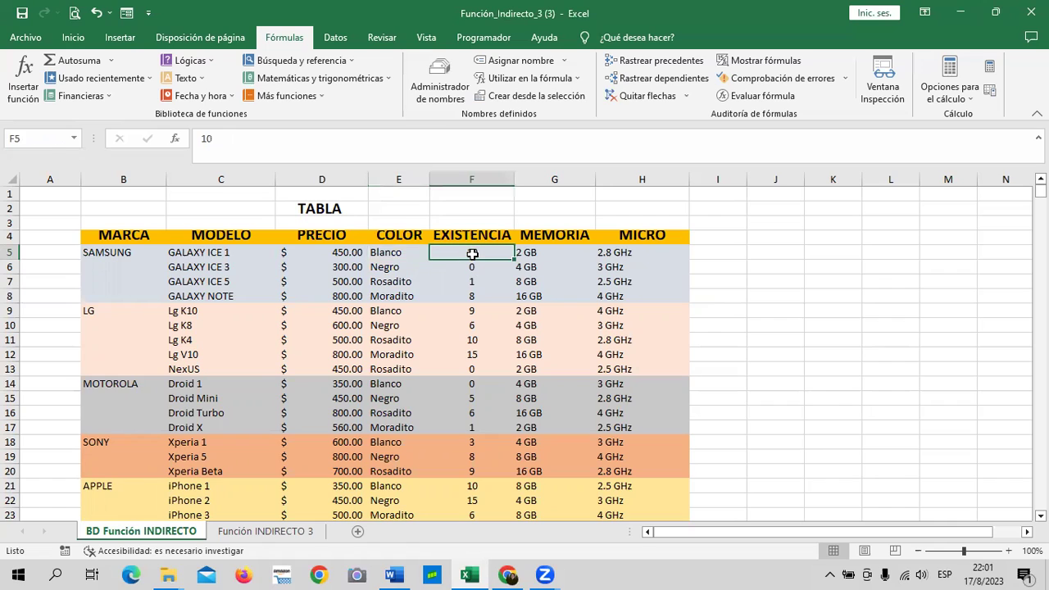
left_click(543, 253)
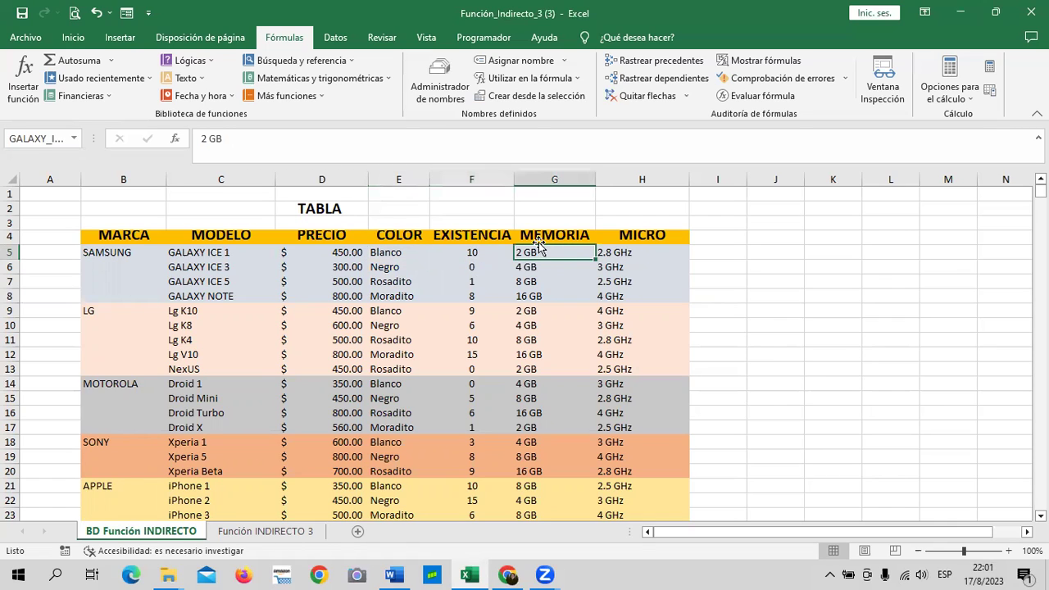
left_click(621, 252)
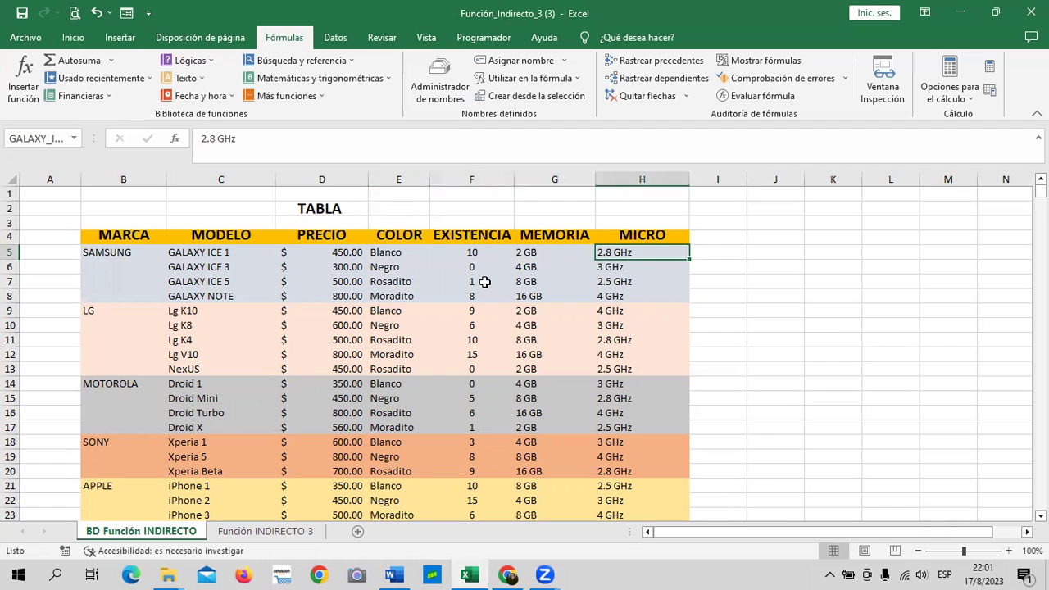
scroll(485, 282, "down", 2)
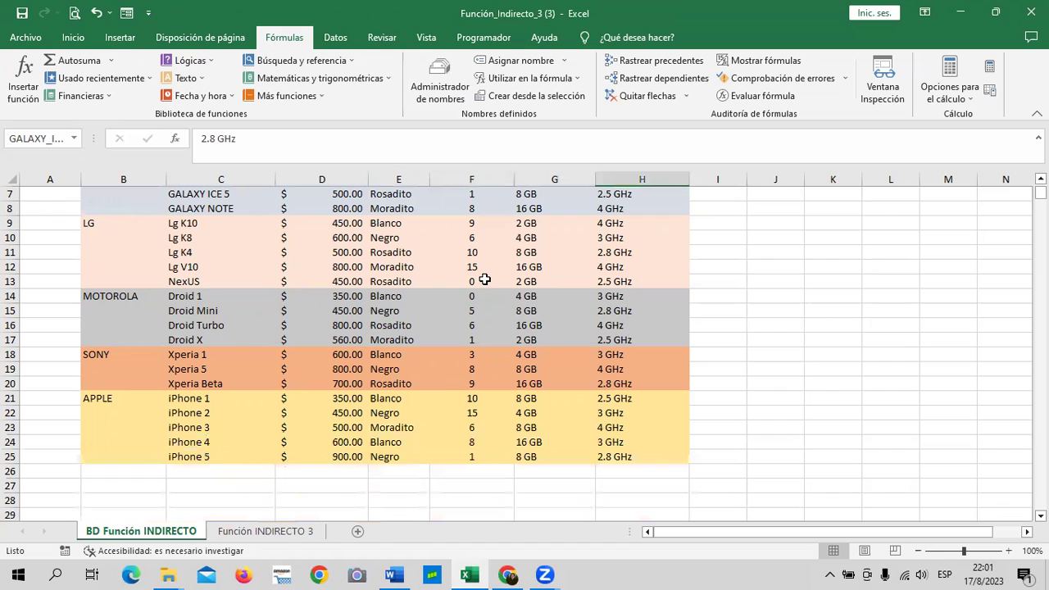
left_click(264, 530)
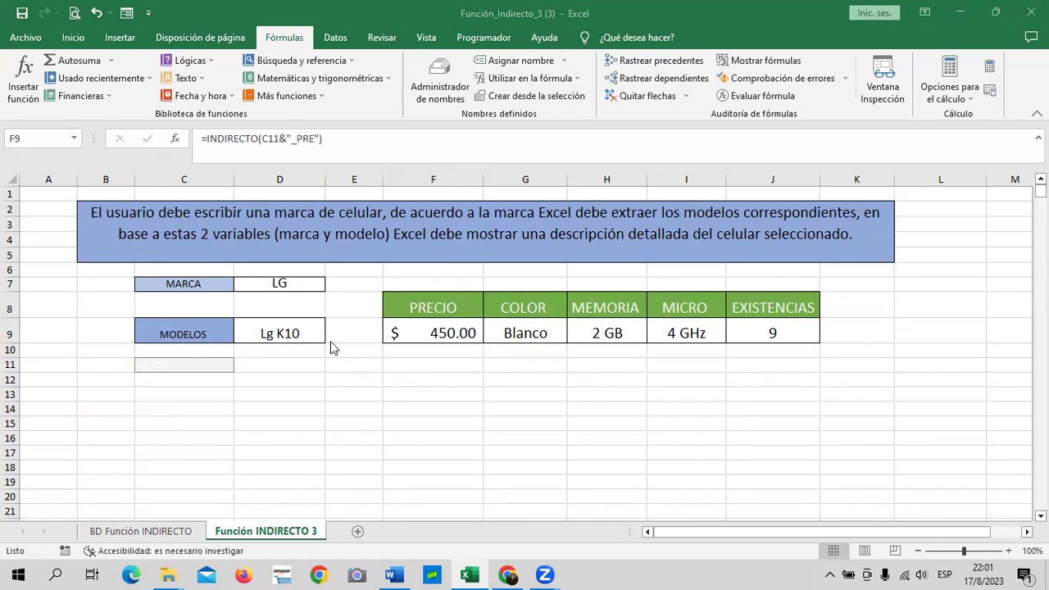
Set the brand in D7 to SAMSUNG and choose GALAXY ICE 1 as the model in D9.
left_click(287, 282)
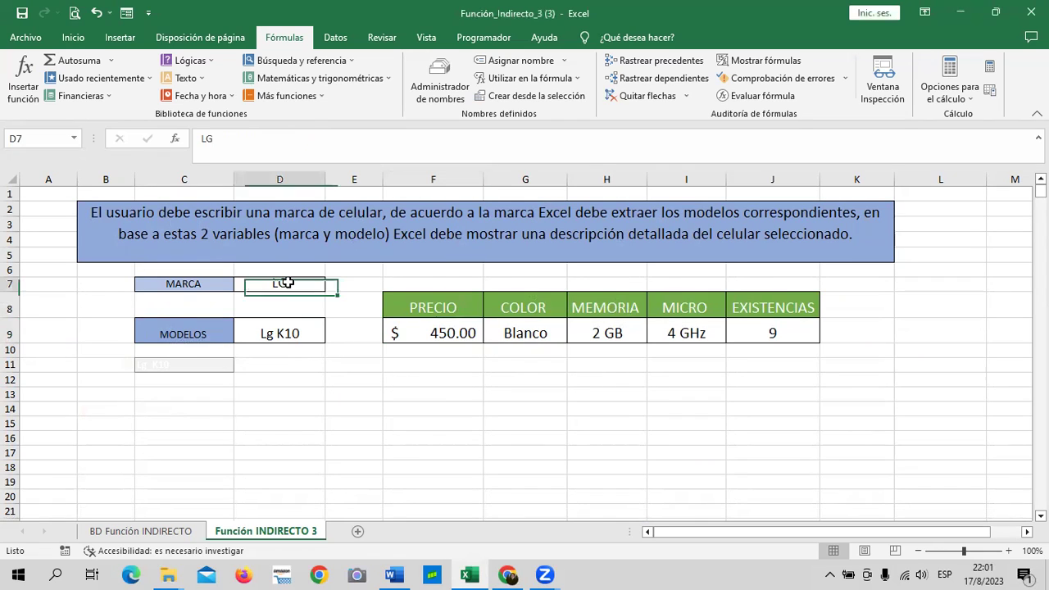
type("SAMSUNG")
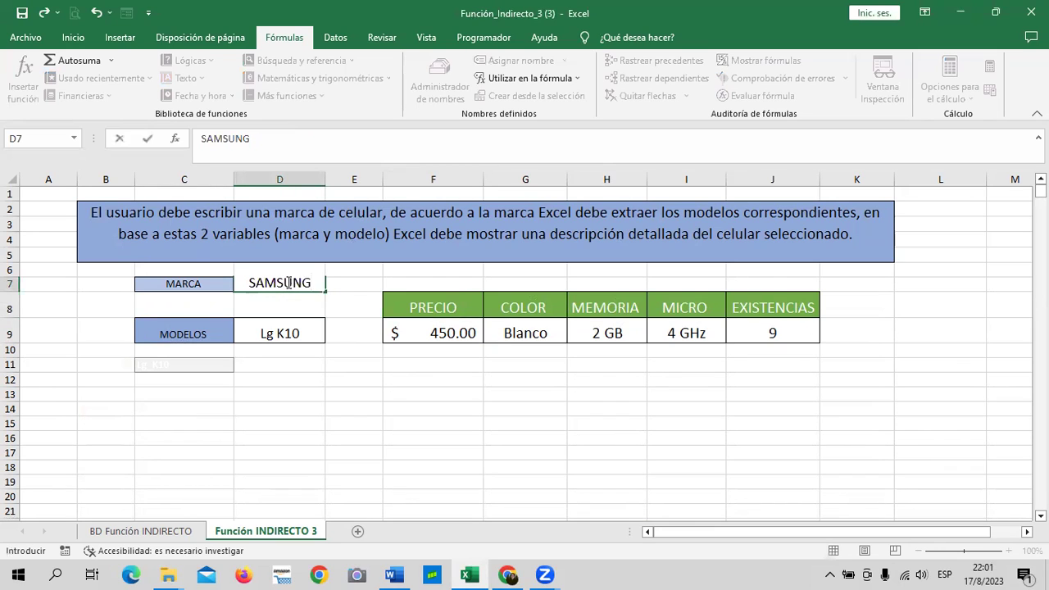
key("Return")
left_click(267, 334)
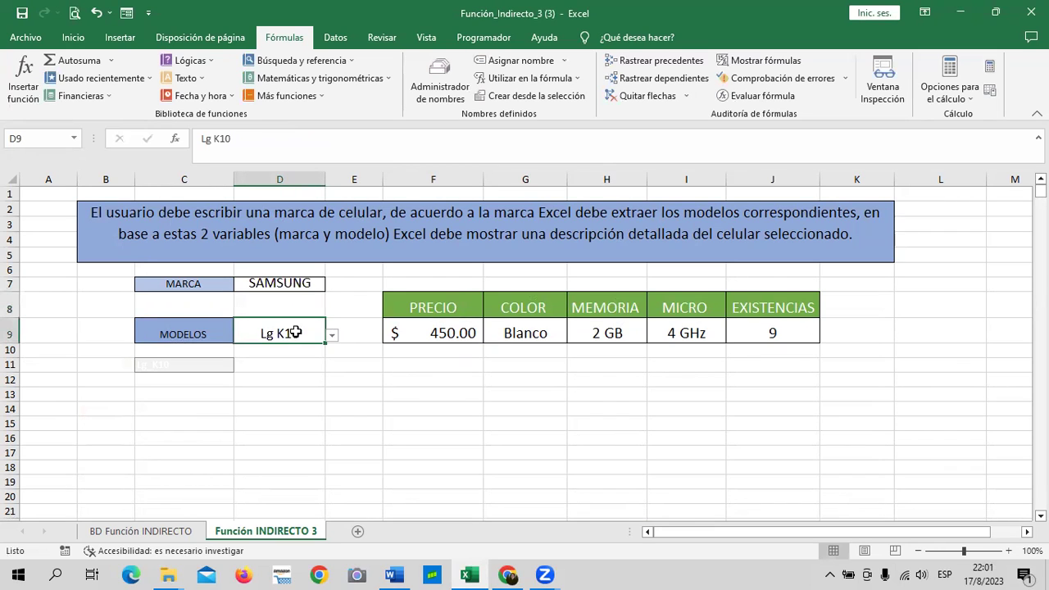
left_click(333, 335)
left_click(315, 350)
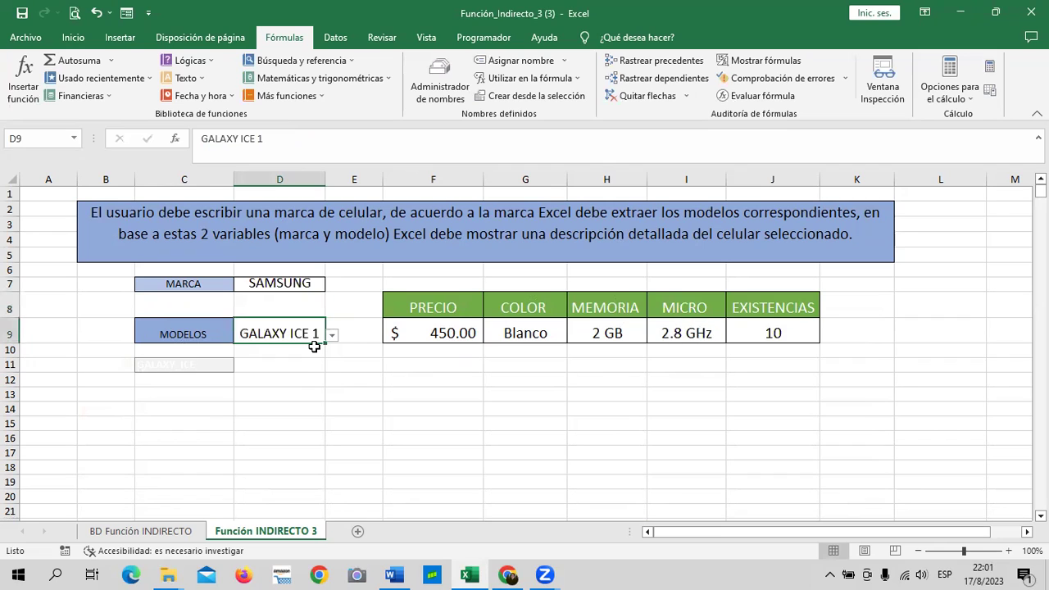
Change the brand to SONY and pick Xperia 1, showing $600.00, Blanco, 4 GB, 3 GHz.
left_click(288, 284)
type("SONY")
key("Return")
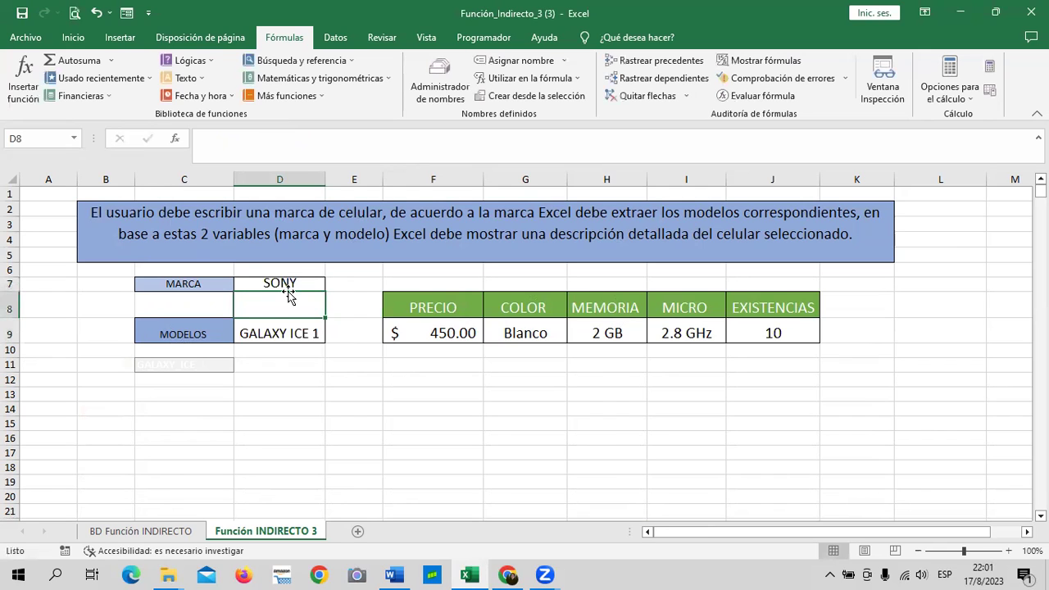
left_click(274, 333)
left_click(331, 335)
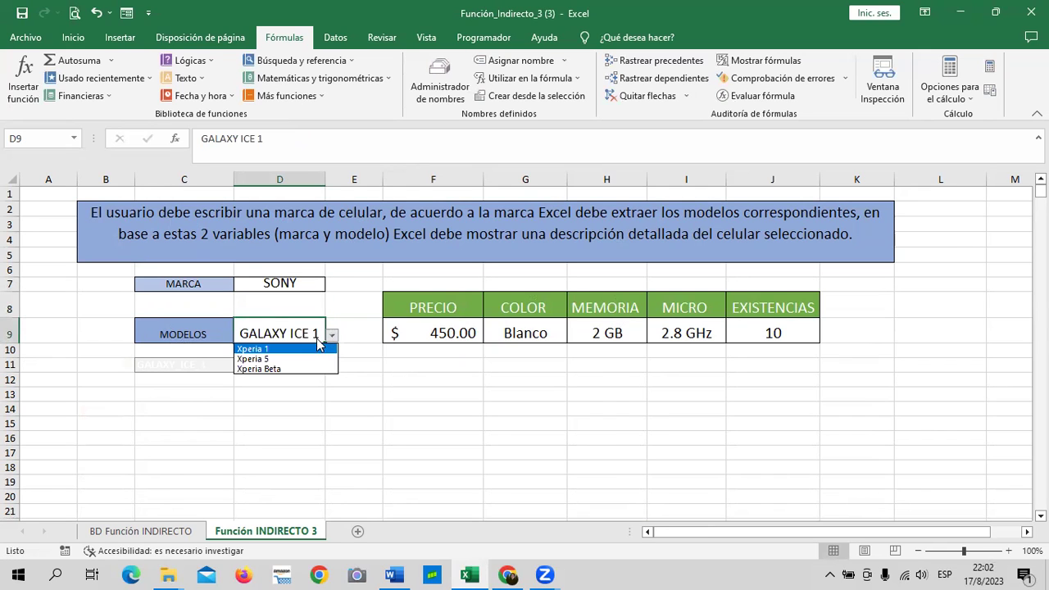
left_click(303, 348)
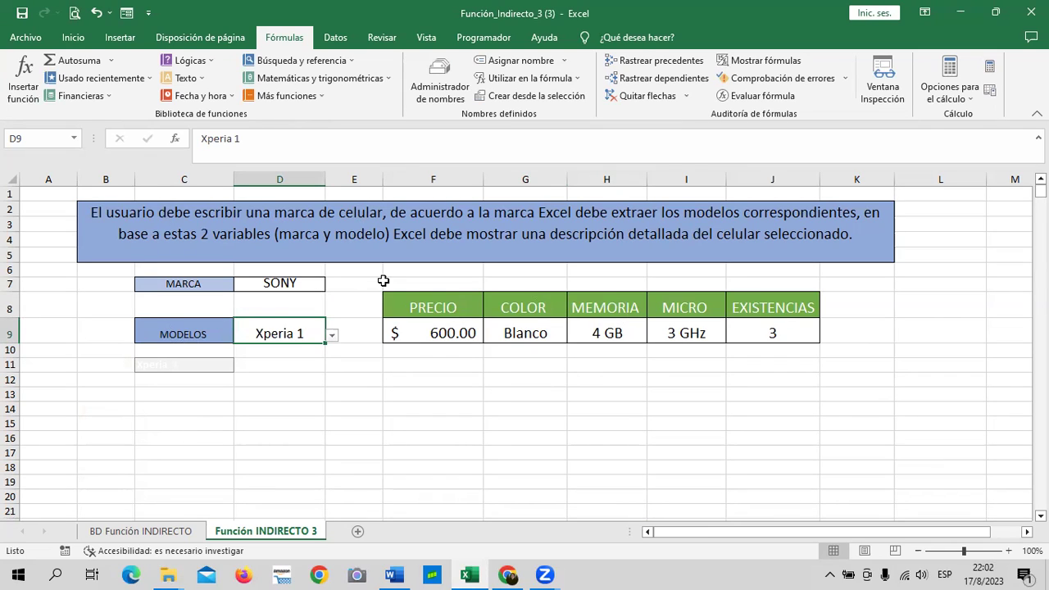
Inspect the price and colour lookup formulas in F9 and G9.
left_click(417, 333)
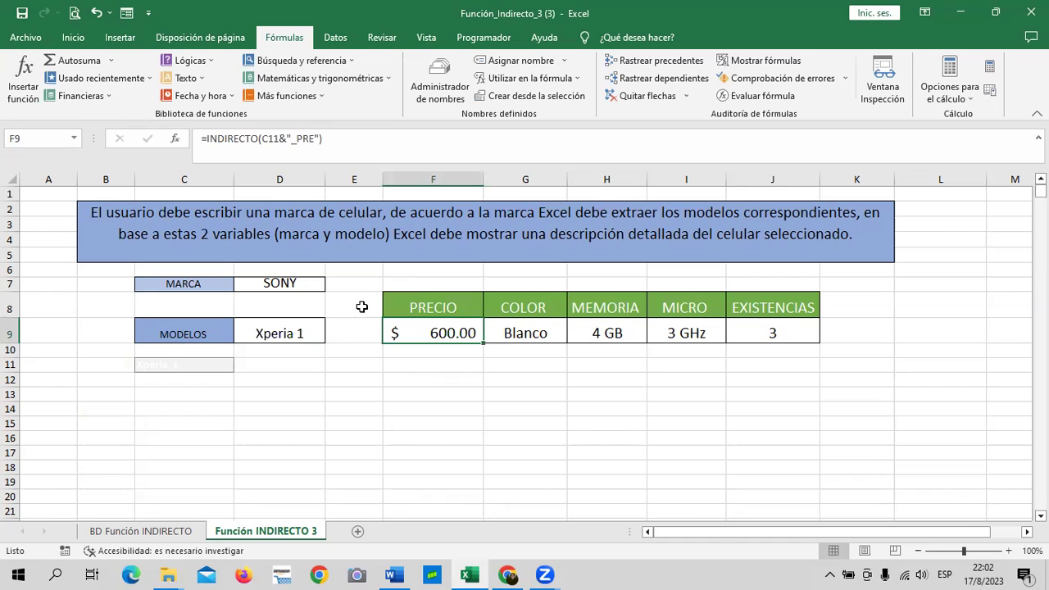
left_click(508, 326)
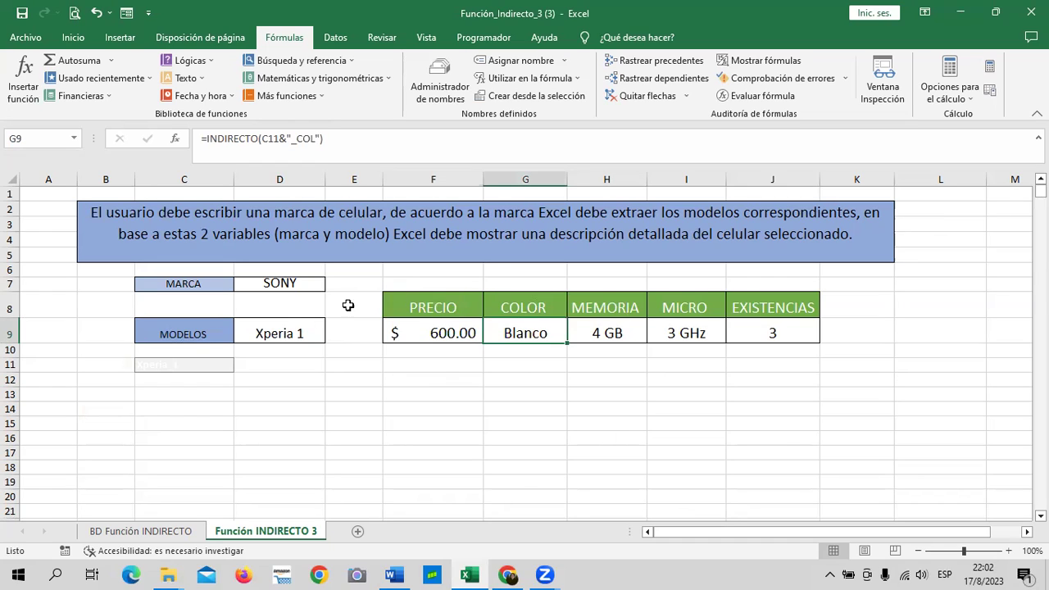
left_click(287, 332)
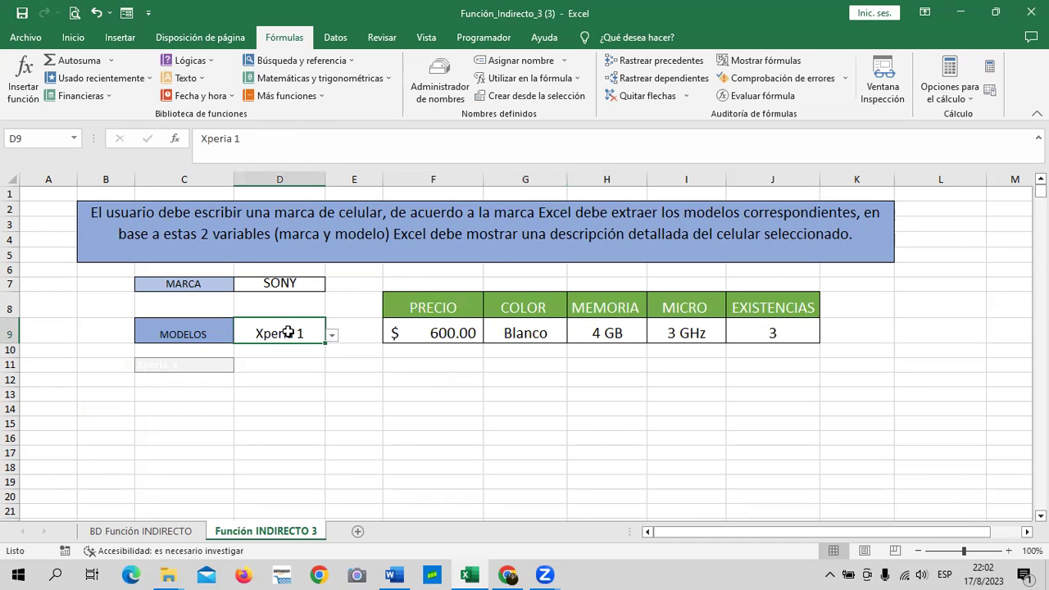